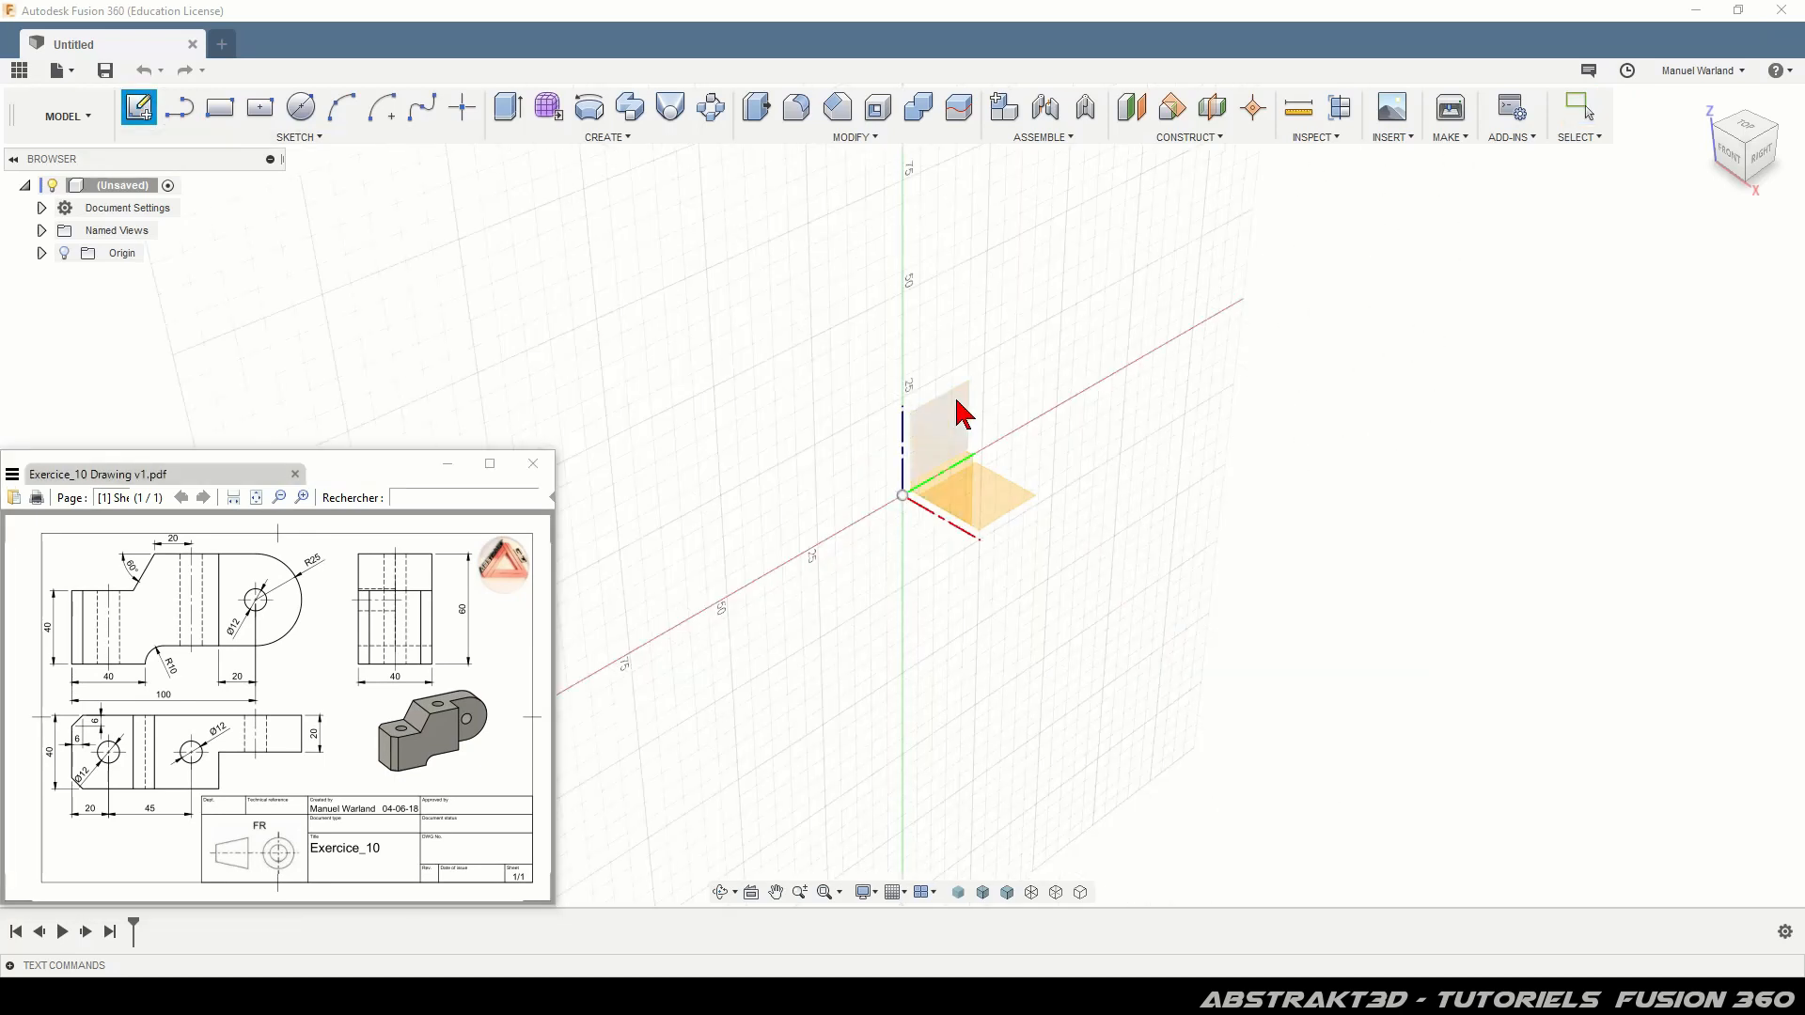
Start a sketch on the vertical origin plane and draw a 40 mm vertical line upward from the origin.
{"action": "left_click", "coordinate": [961, 405]}
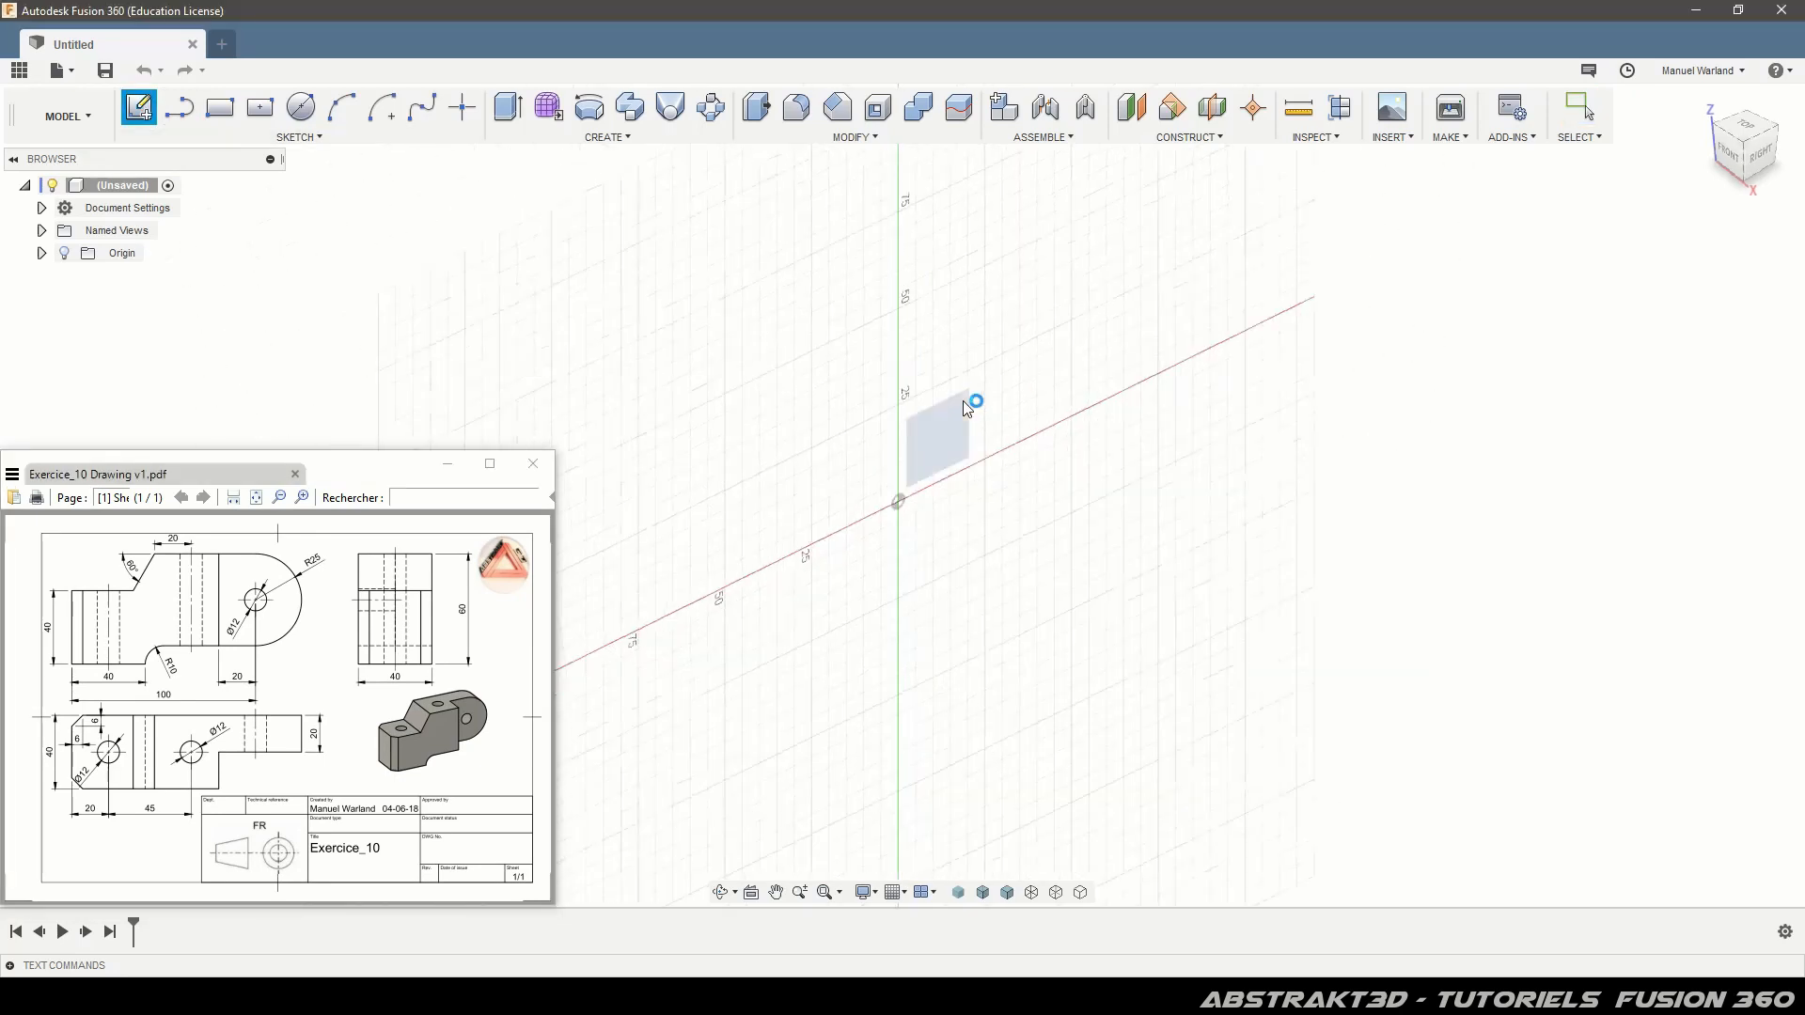
{"action": "left_click", "coordinate": [181, 109]}
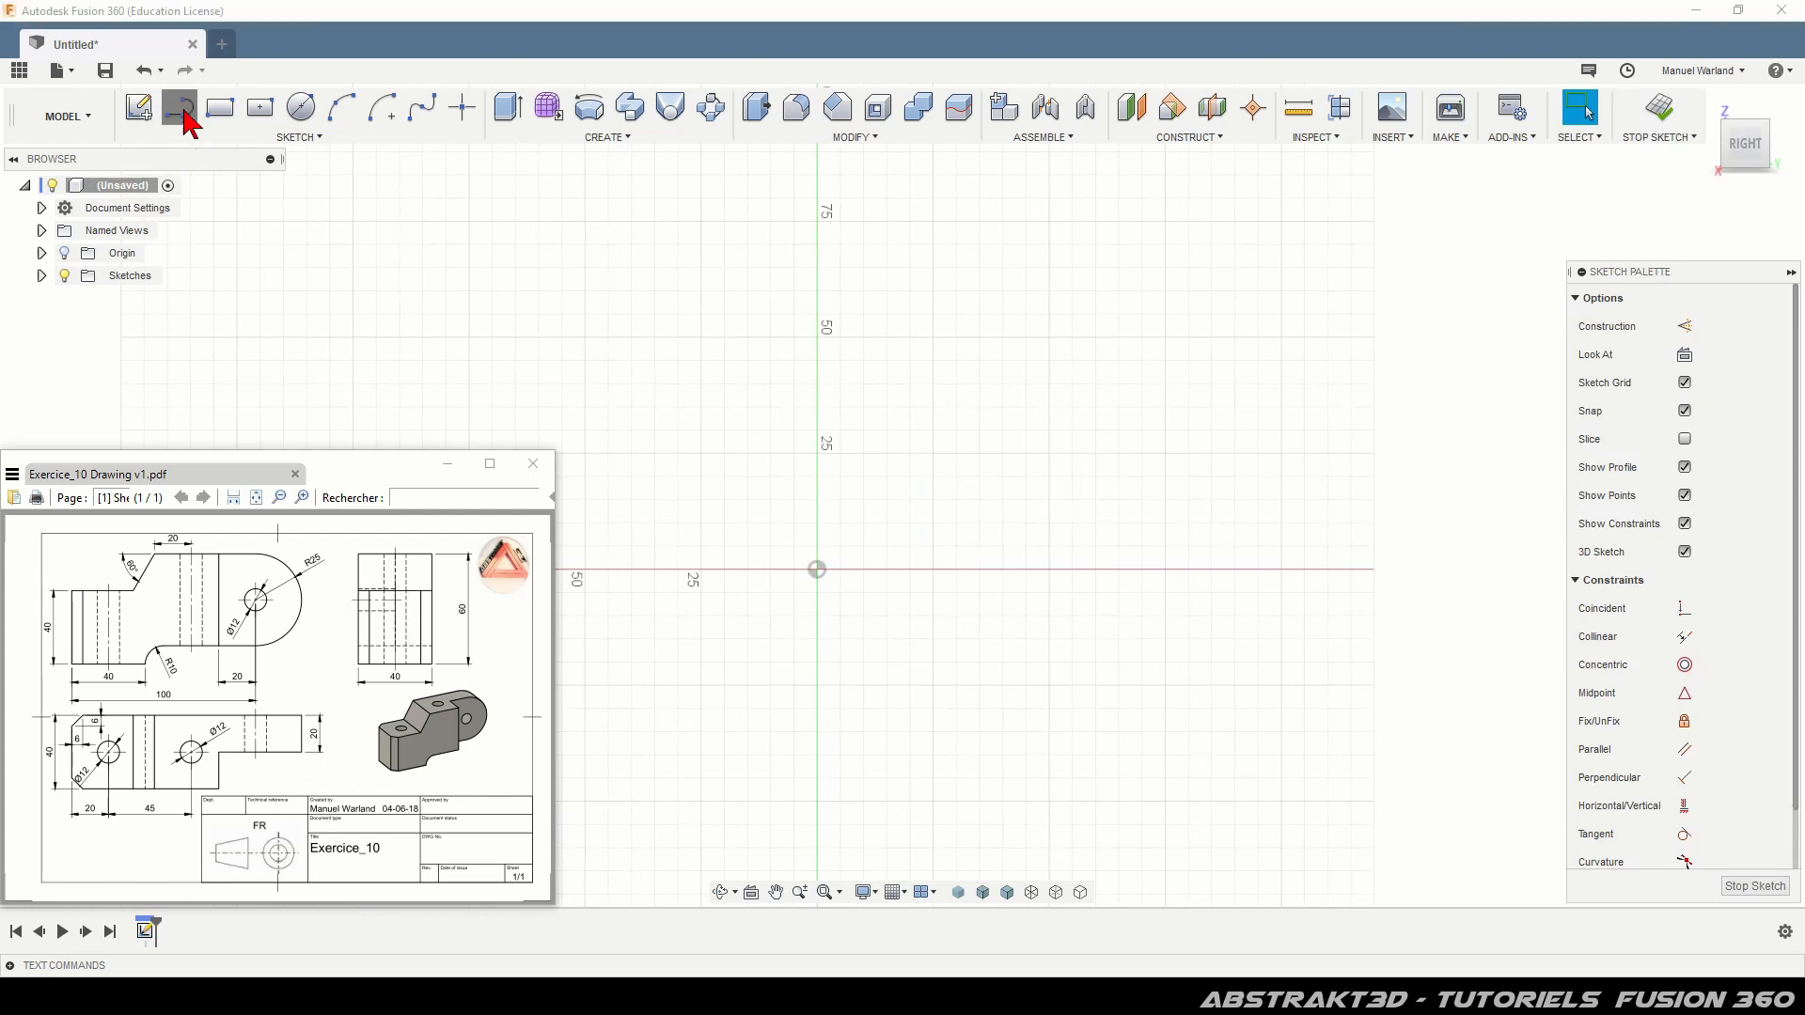
{"action": "left_click", "coordinate": [817, 569]}
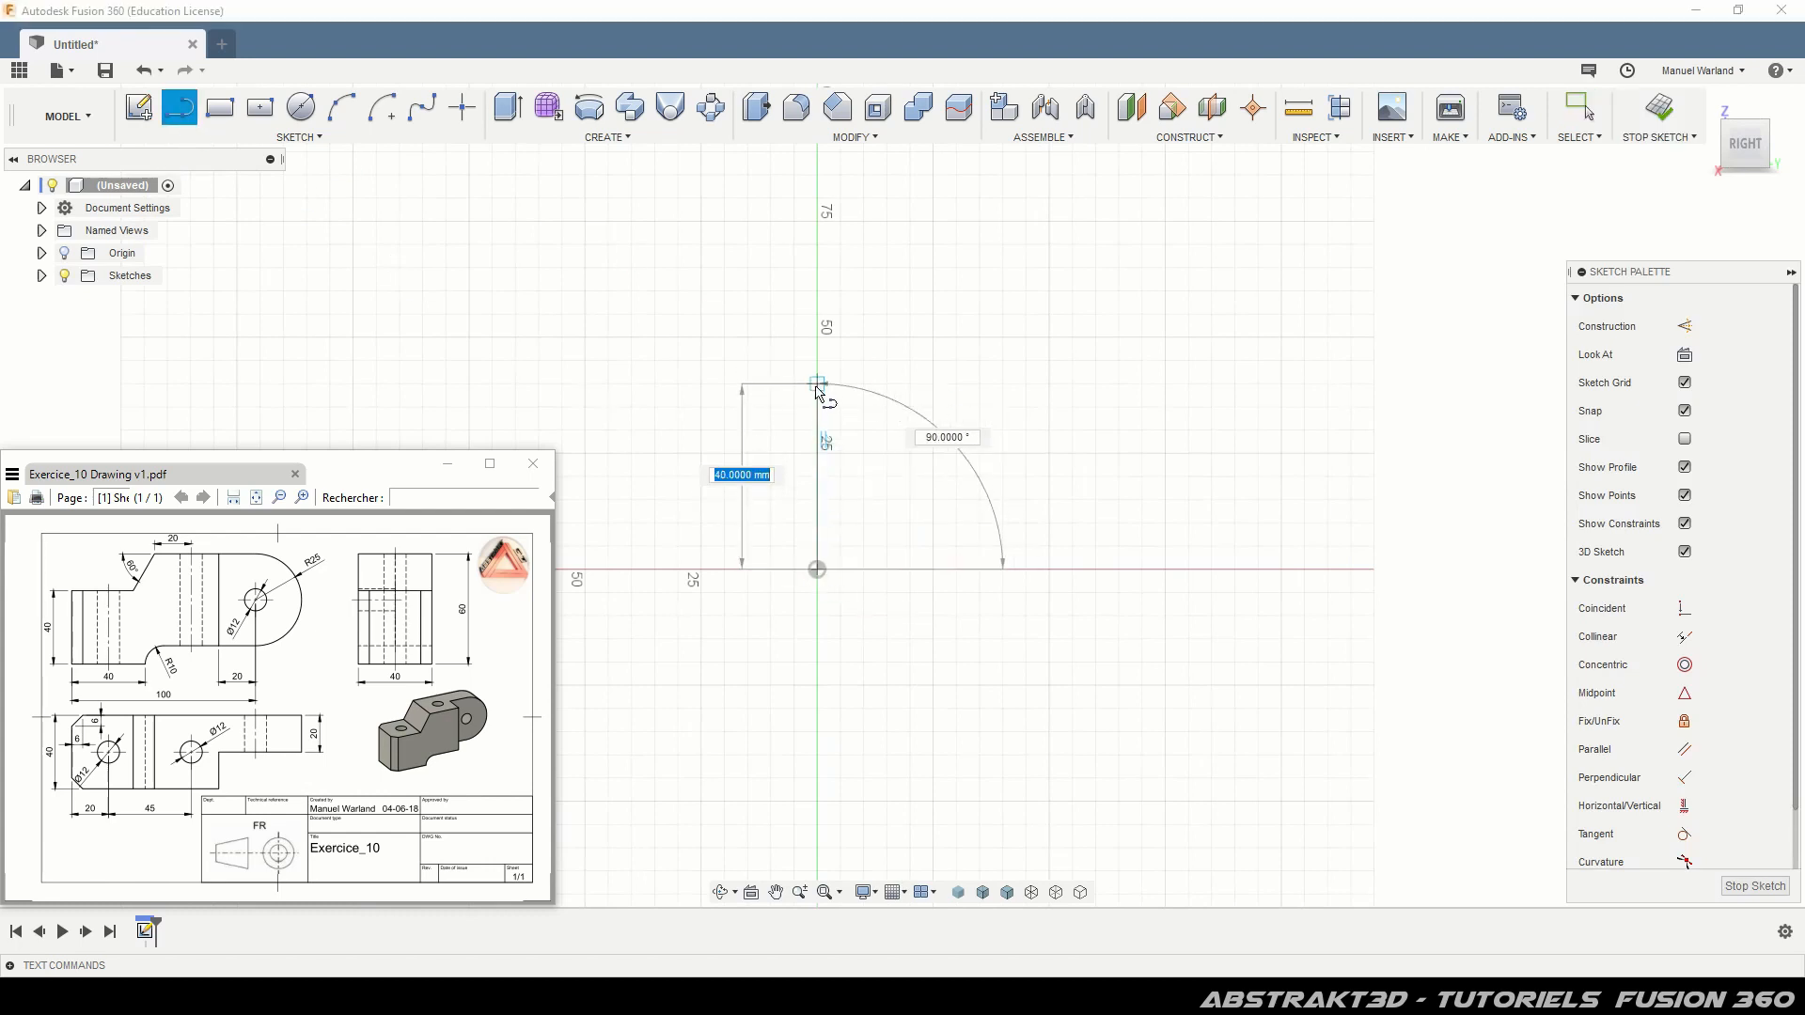
{"action": "left_click", "coordinate": [817, 384]}
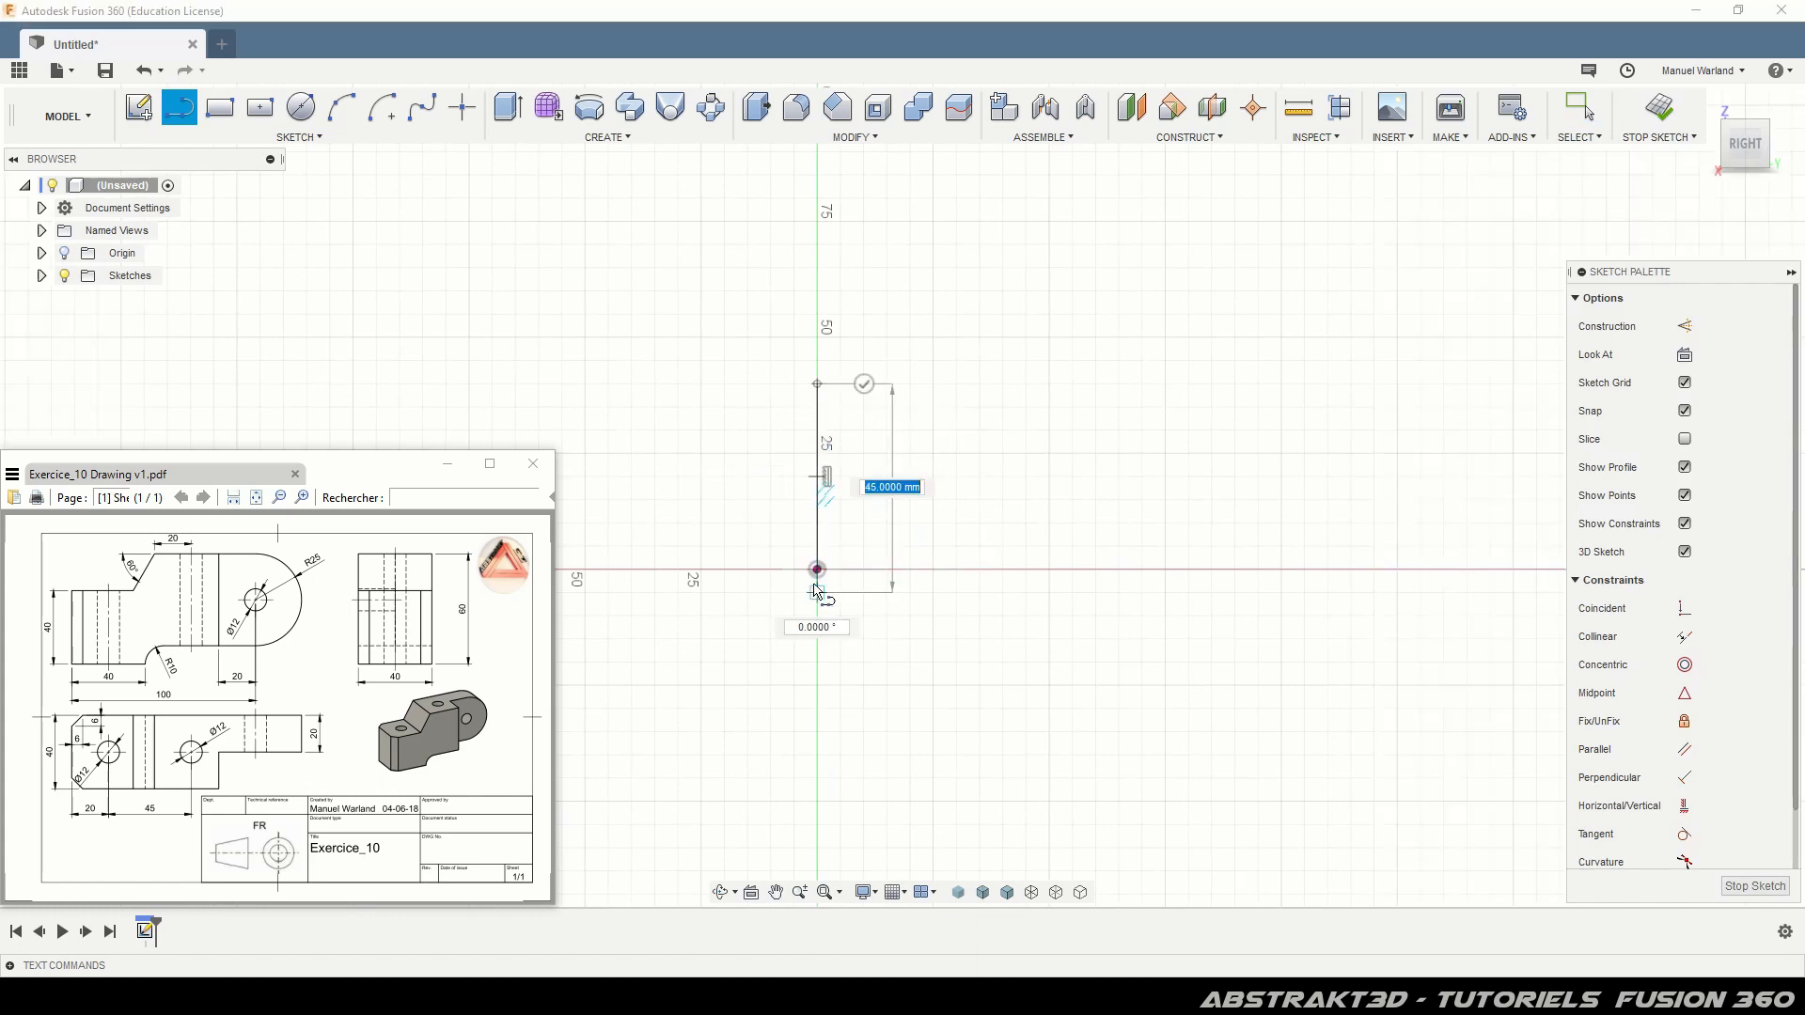
{"action": "left_click", "coordinate": [862, 386]}
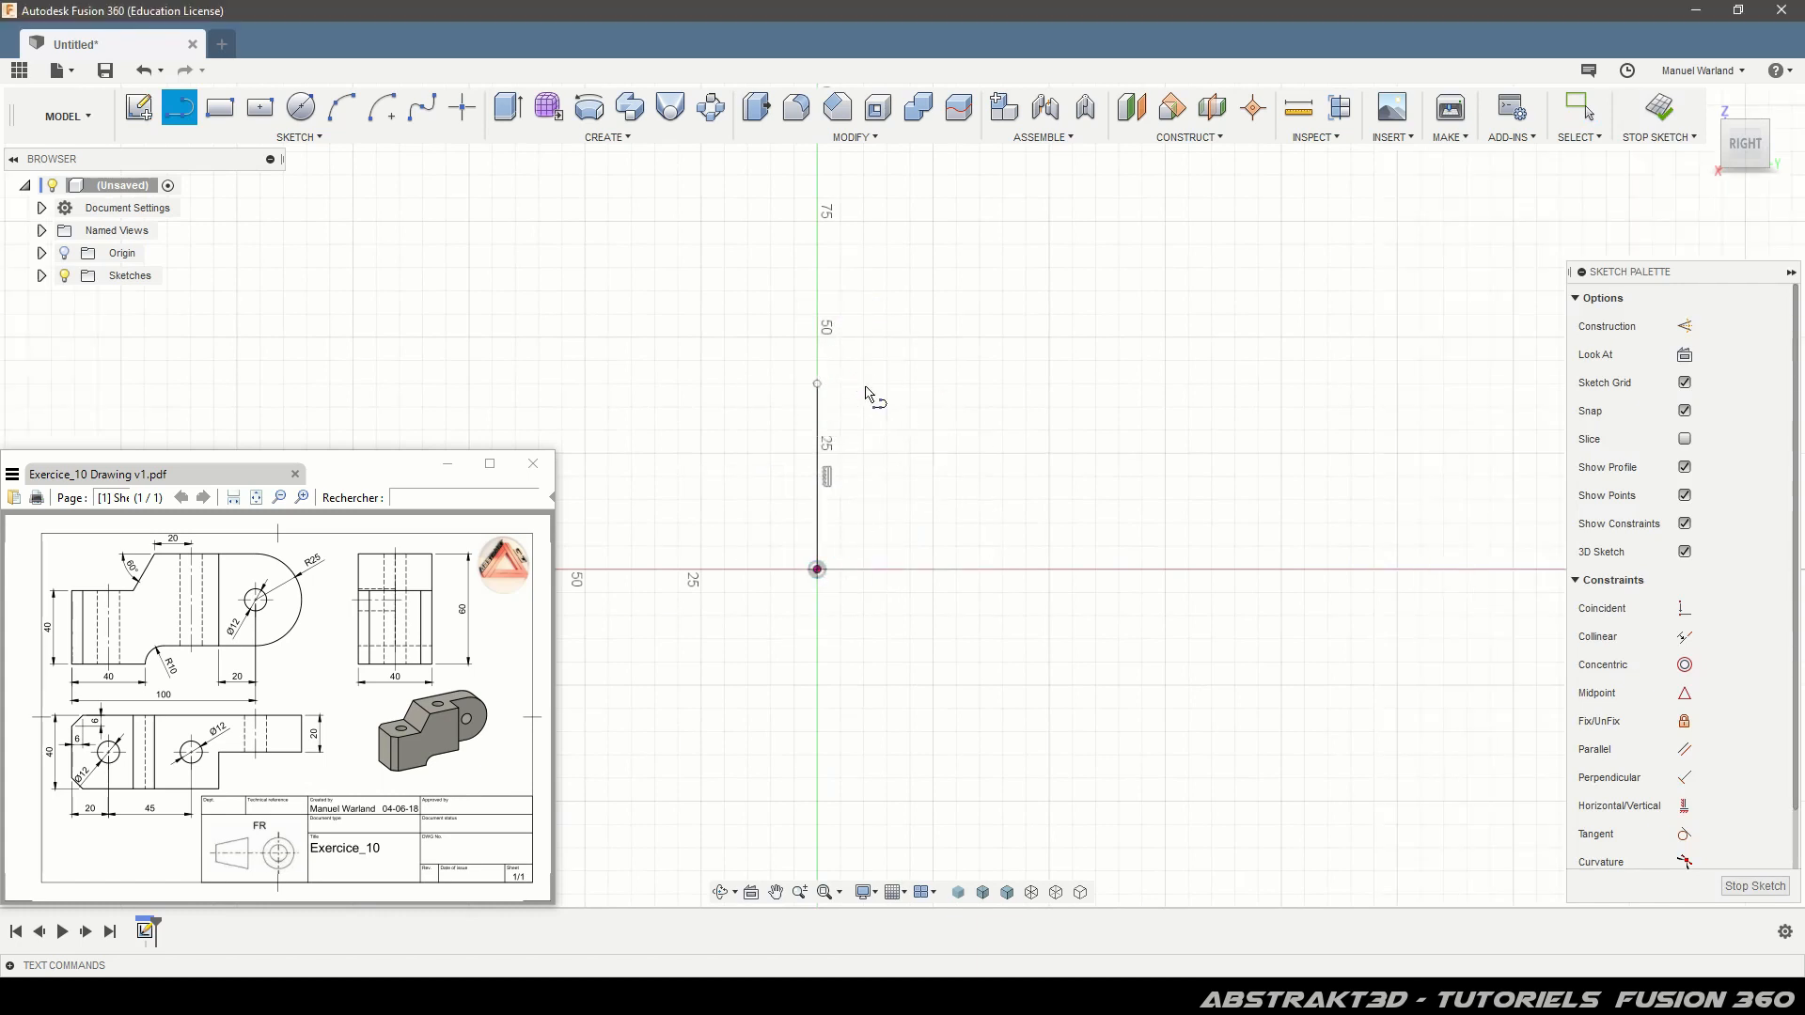
Draw a horizontal line about 40 mm long from the origin as the profile's bottom edge.
{"action": "left_click", "coordinate": [817, 569]}
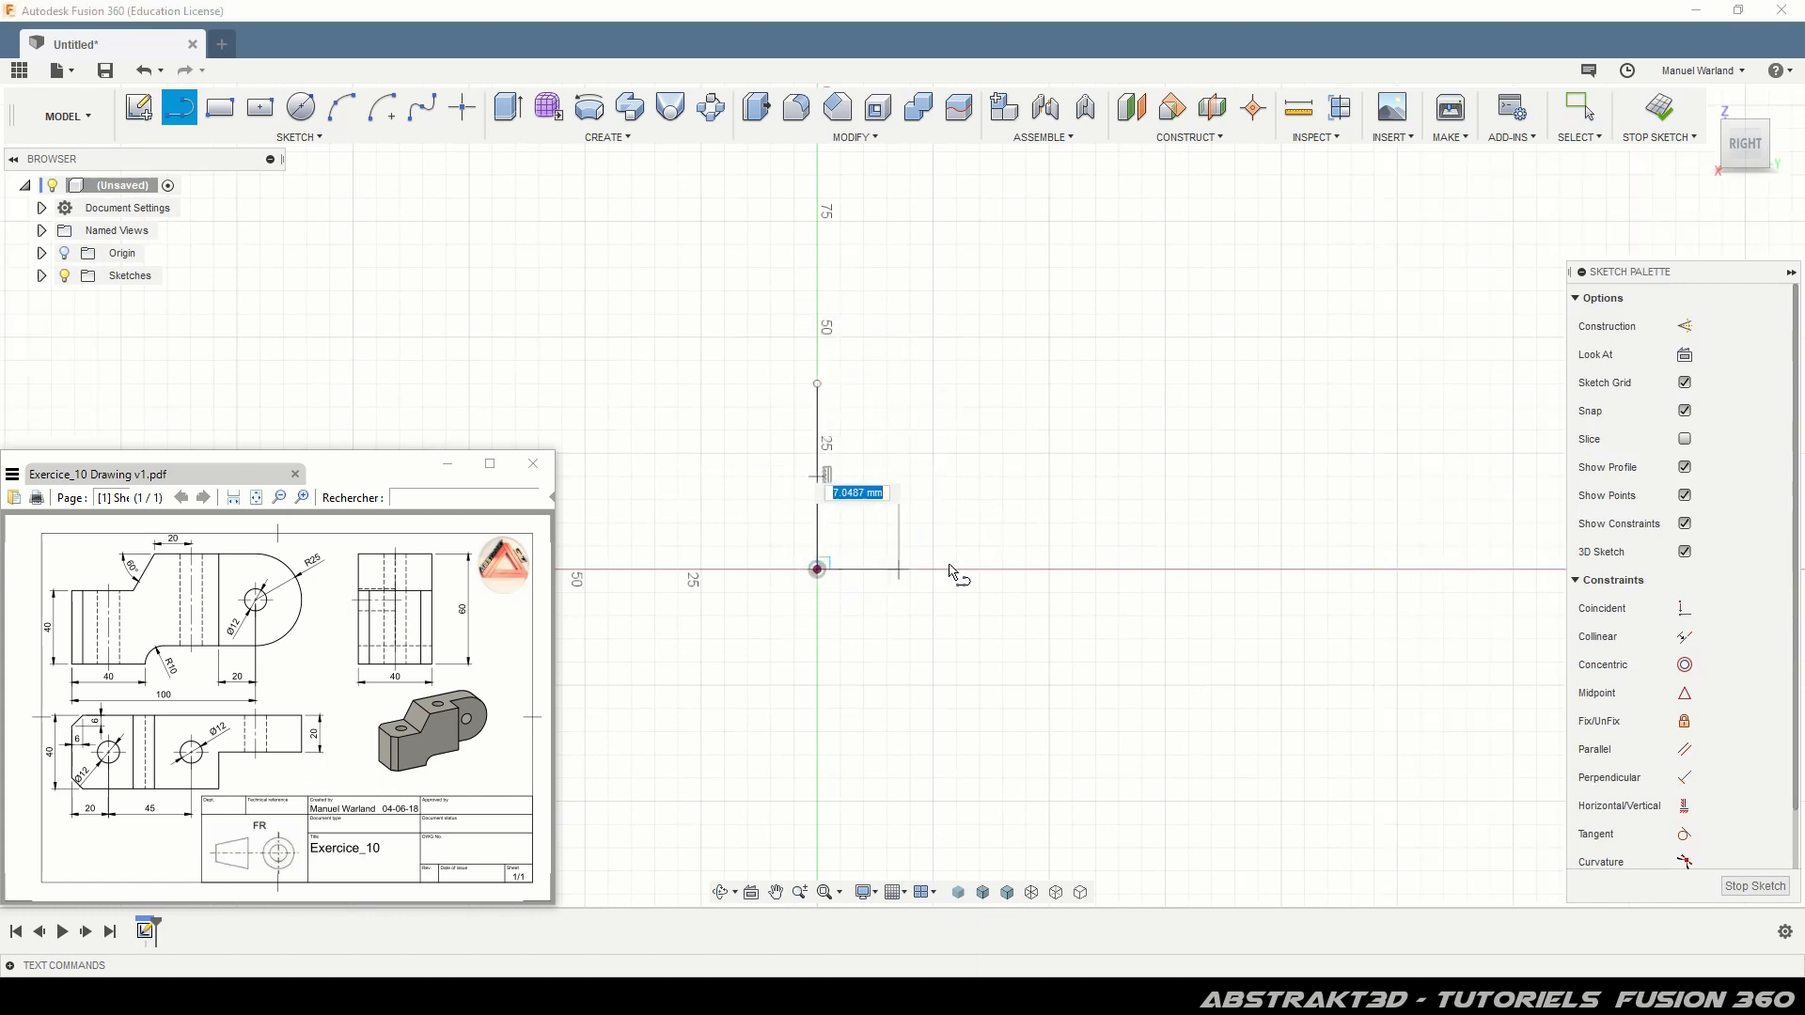
{"action": "left_click", "coordinate": [1002, 569]}
{"action": "left_click_drag", "start_coordinate": [1003, 569], "coordinate": [1093, 585]}
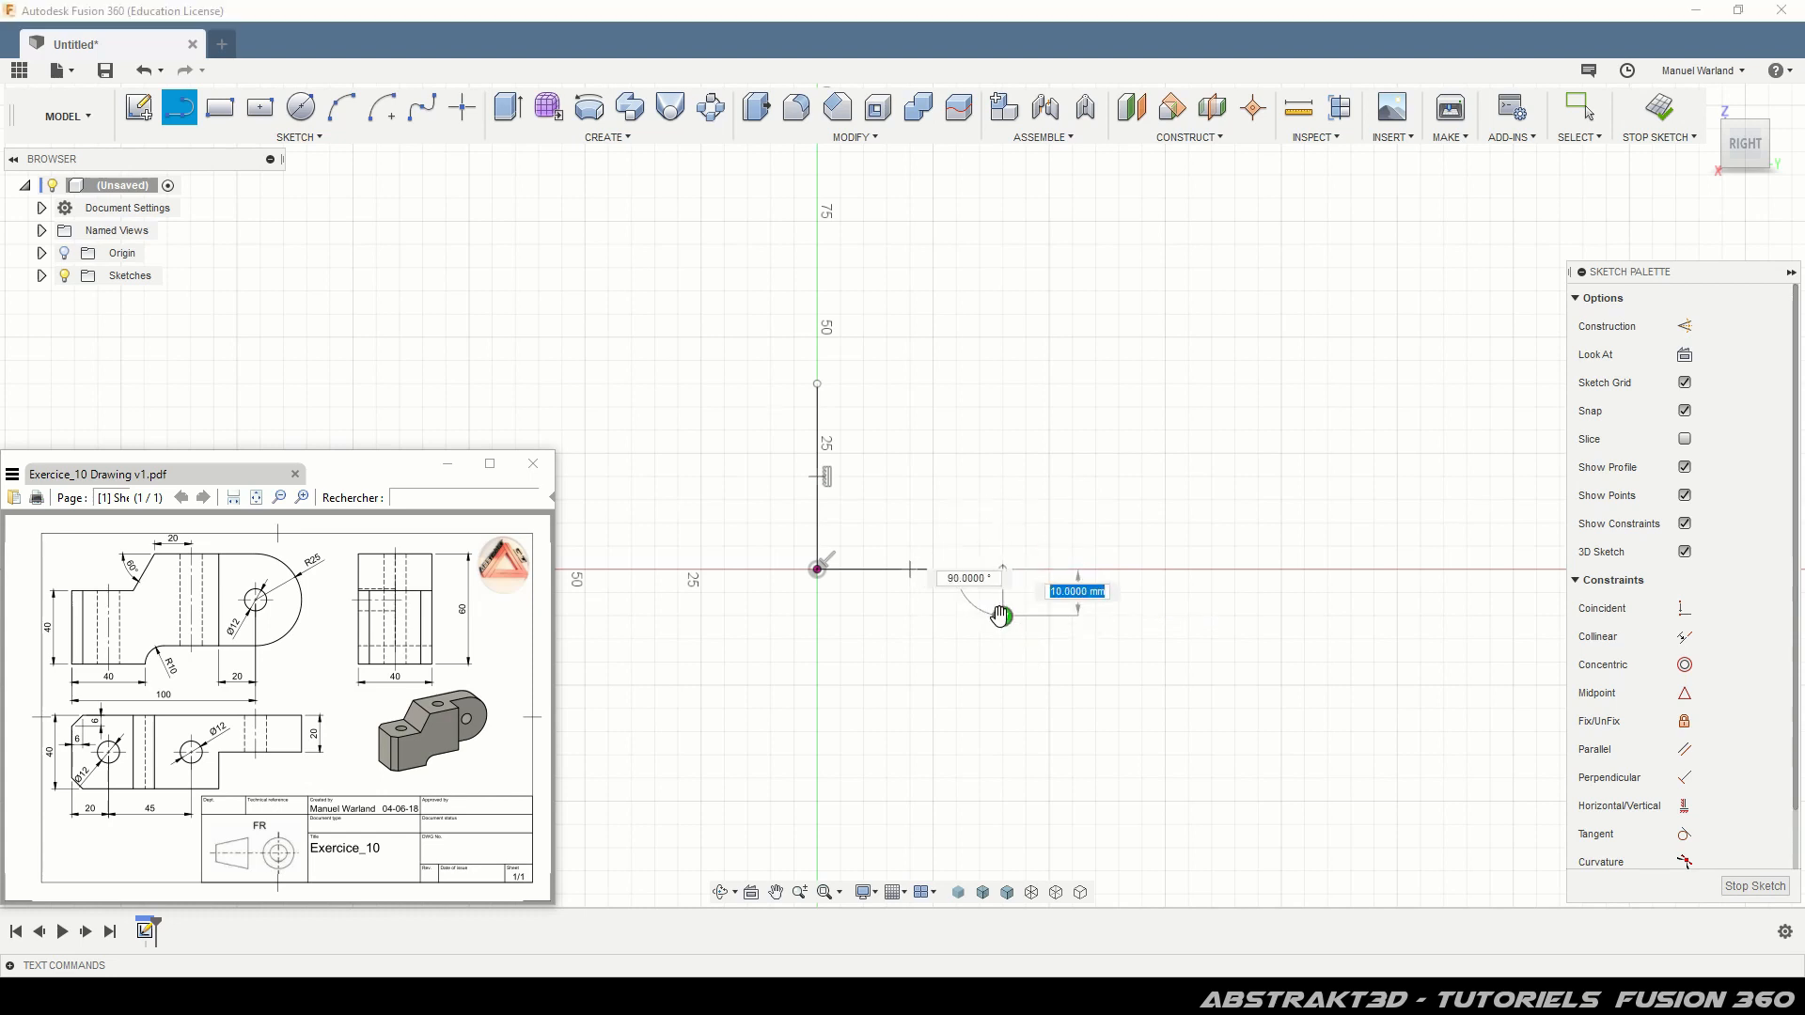
{"action": "left_click", "coordinate": [1000, 617]}
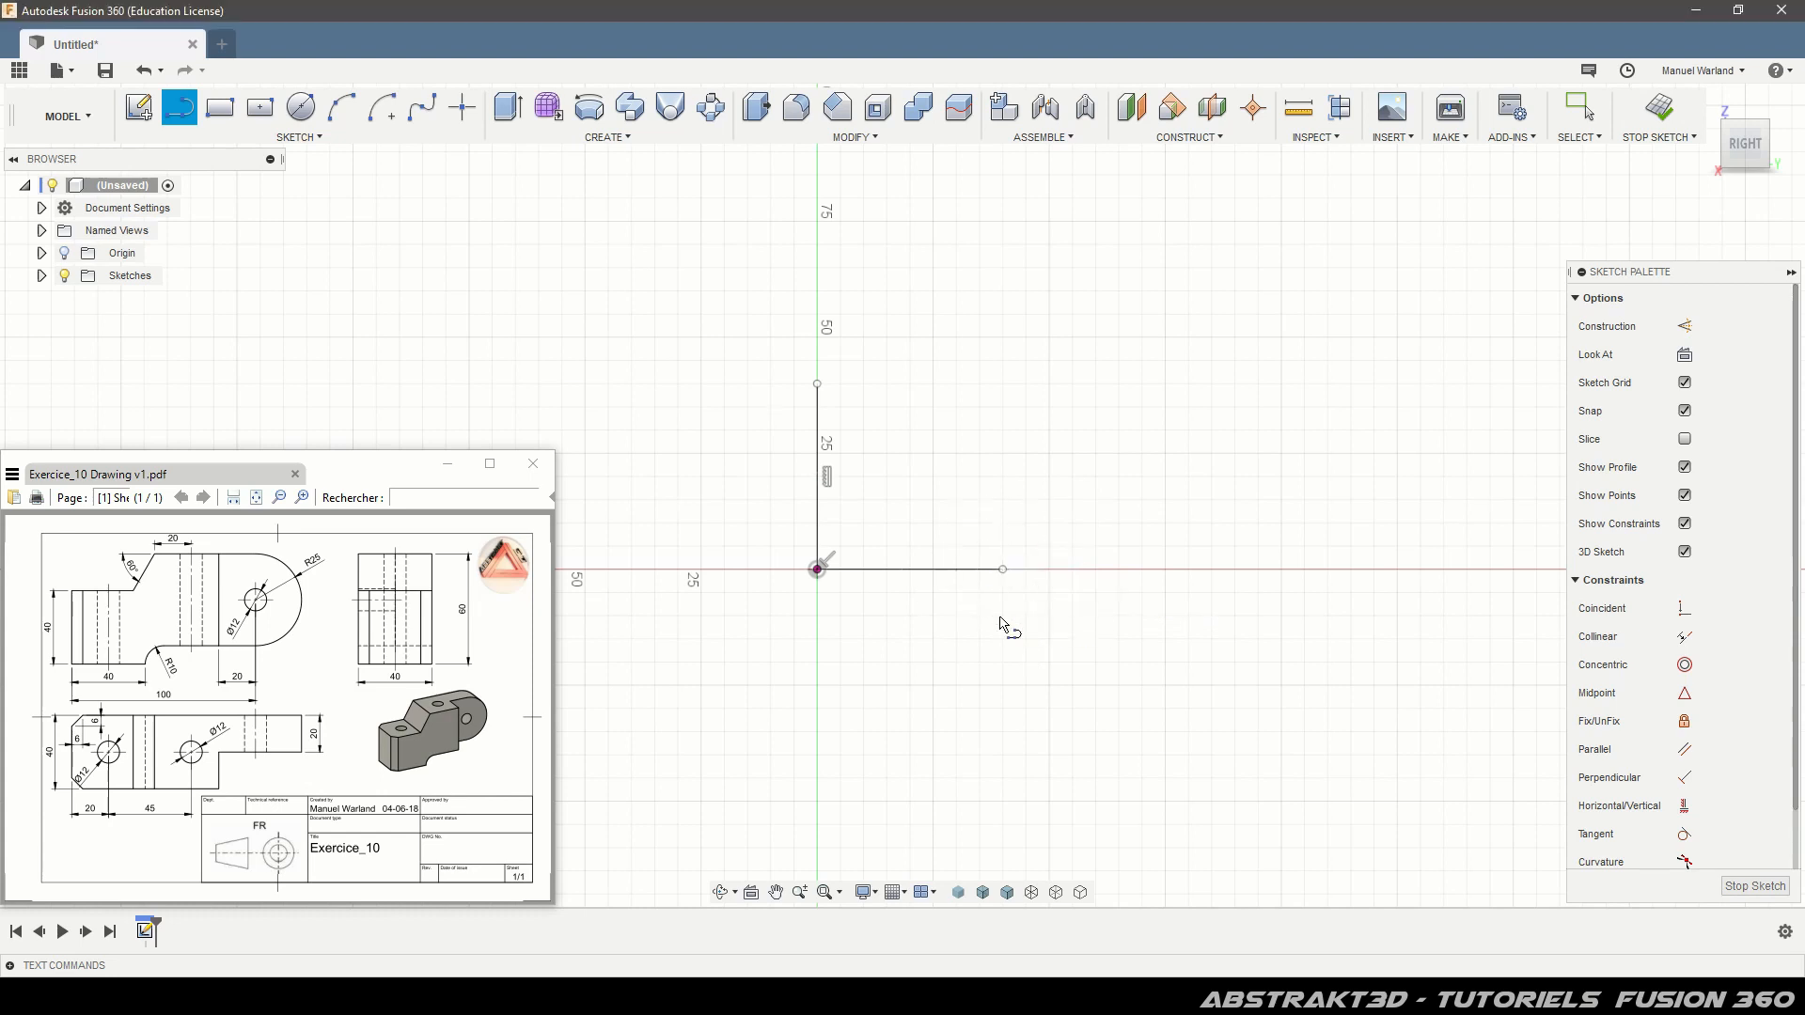
From the vertical line's upper end, draw a short horizontal line, a rising slanted line about 25 mm long and a 55 mm horizontal top edge.
{"action": "left_click", "coordinate": [817, 384]}
{"action": "left_click", "coordinate": [957, 383]}
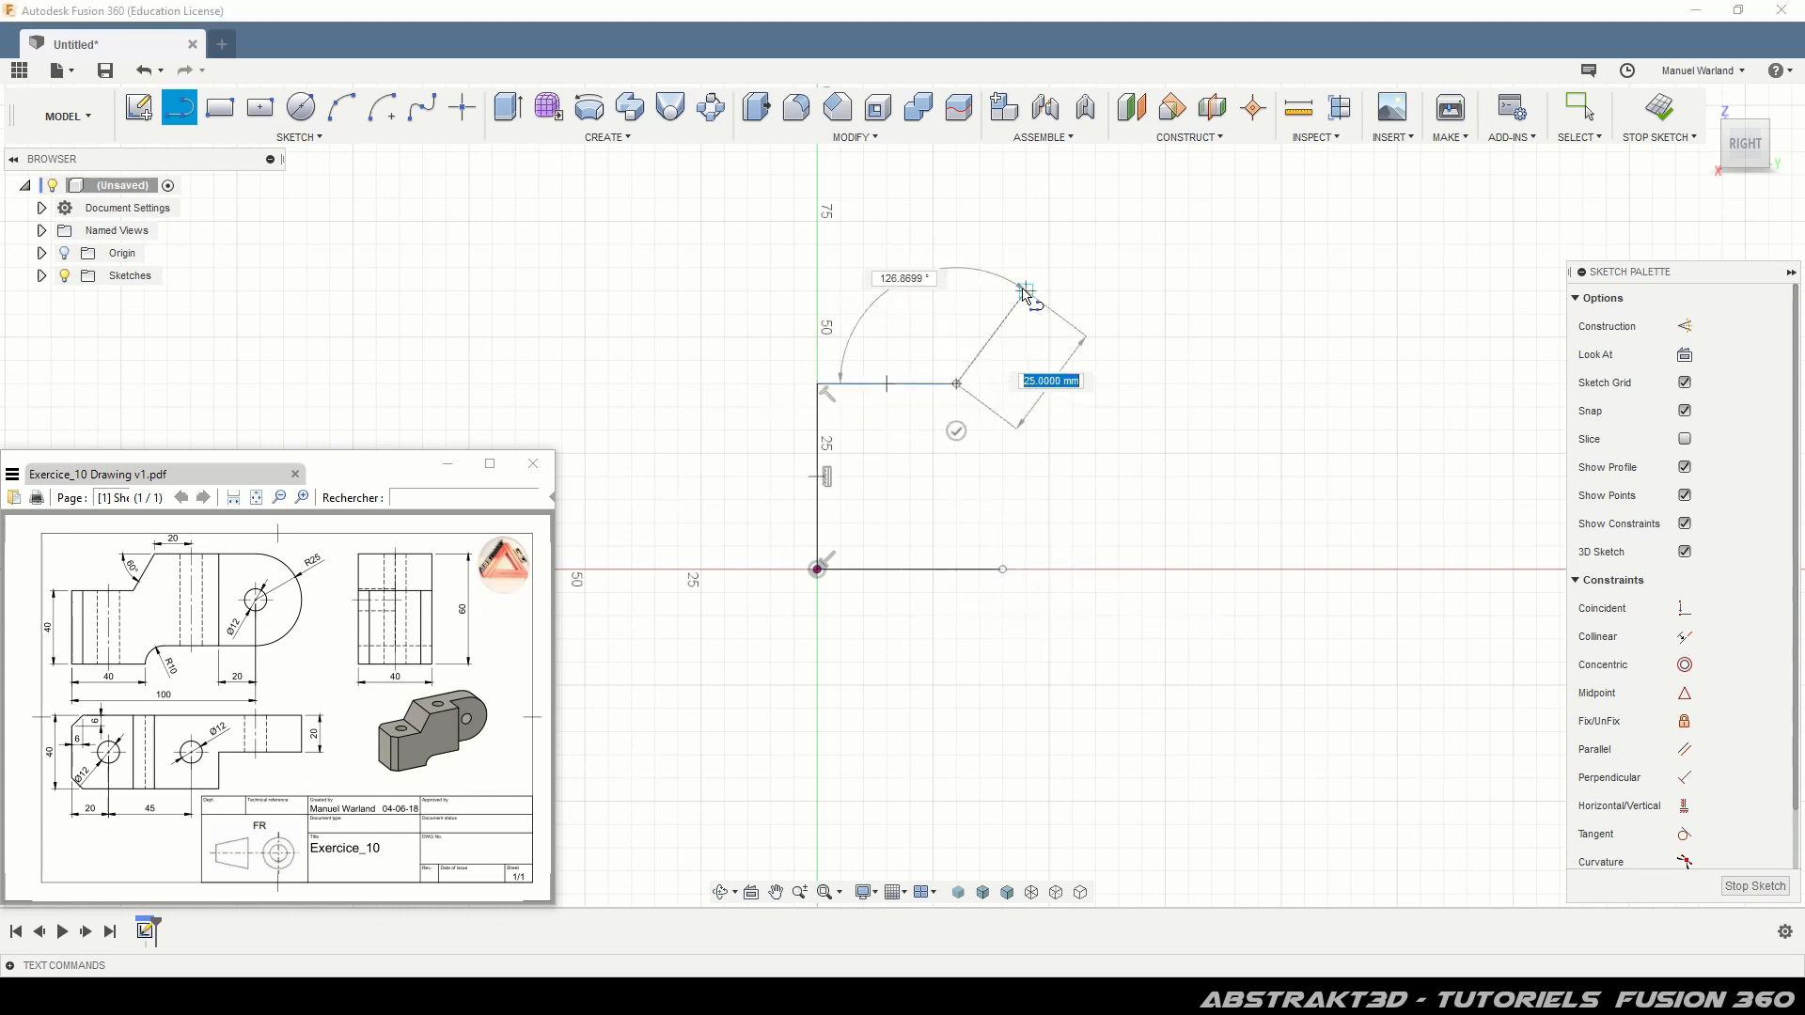
{"action": "left_click", "coordinate": [1025, 292]}
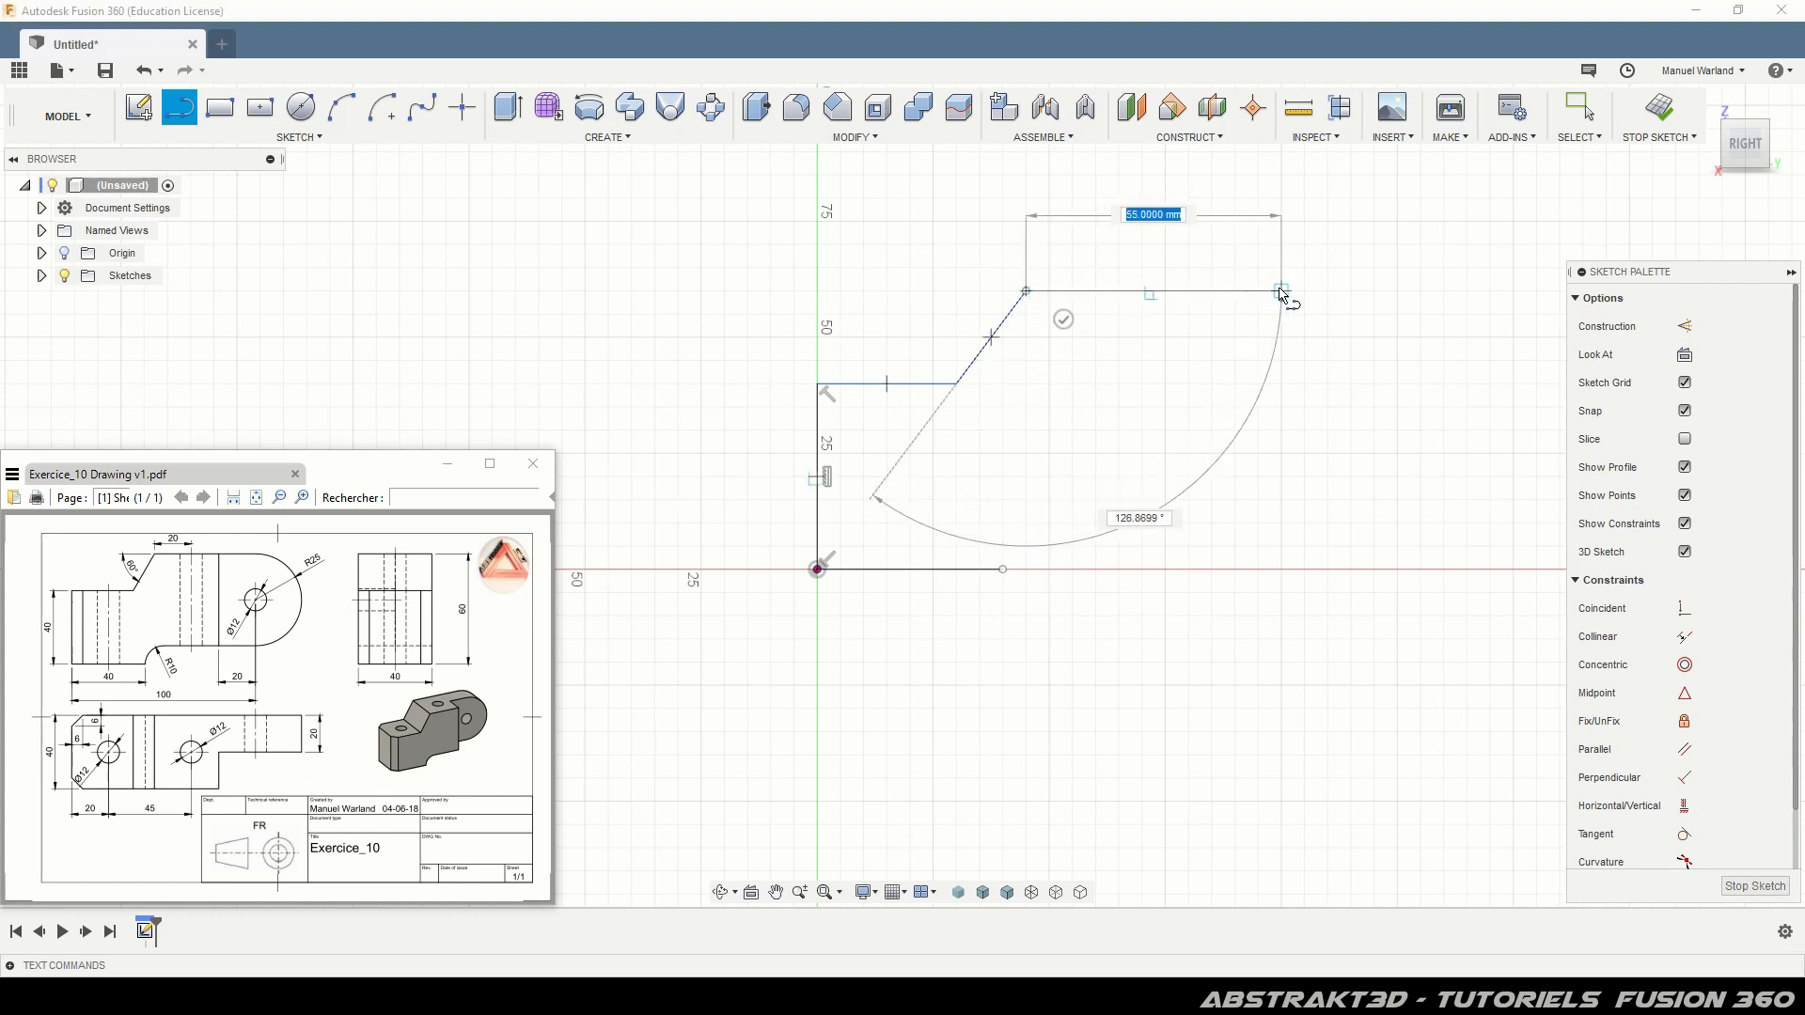
{"action": "left_click", "coordinate": [1281, 293]}
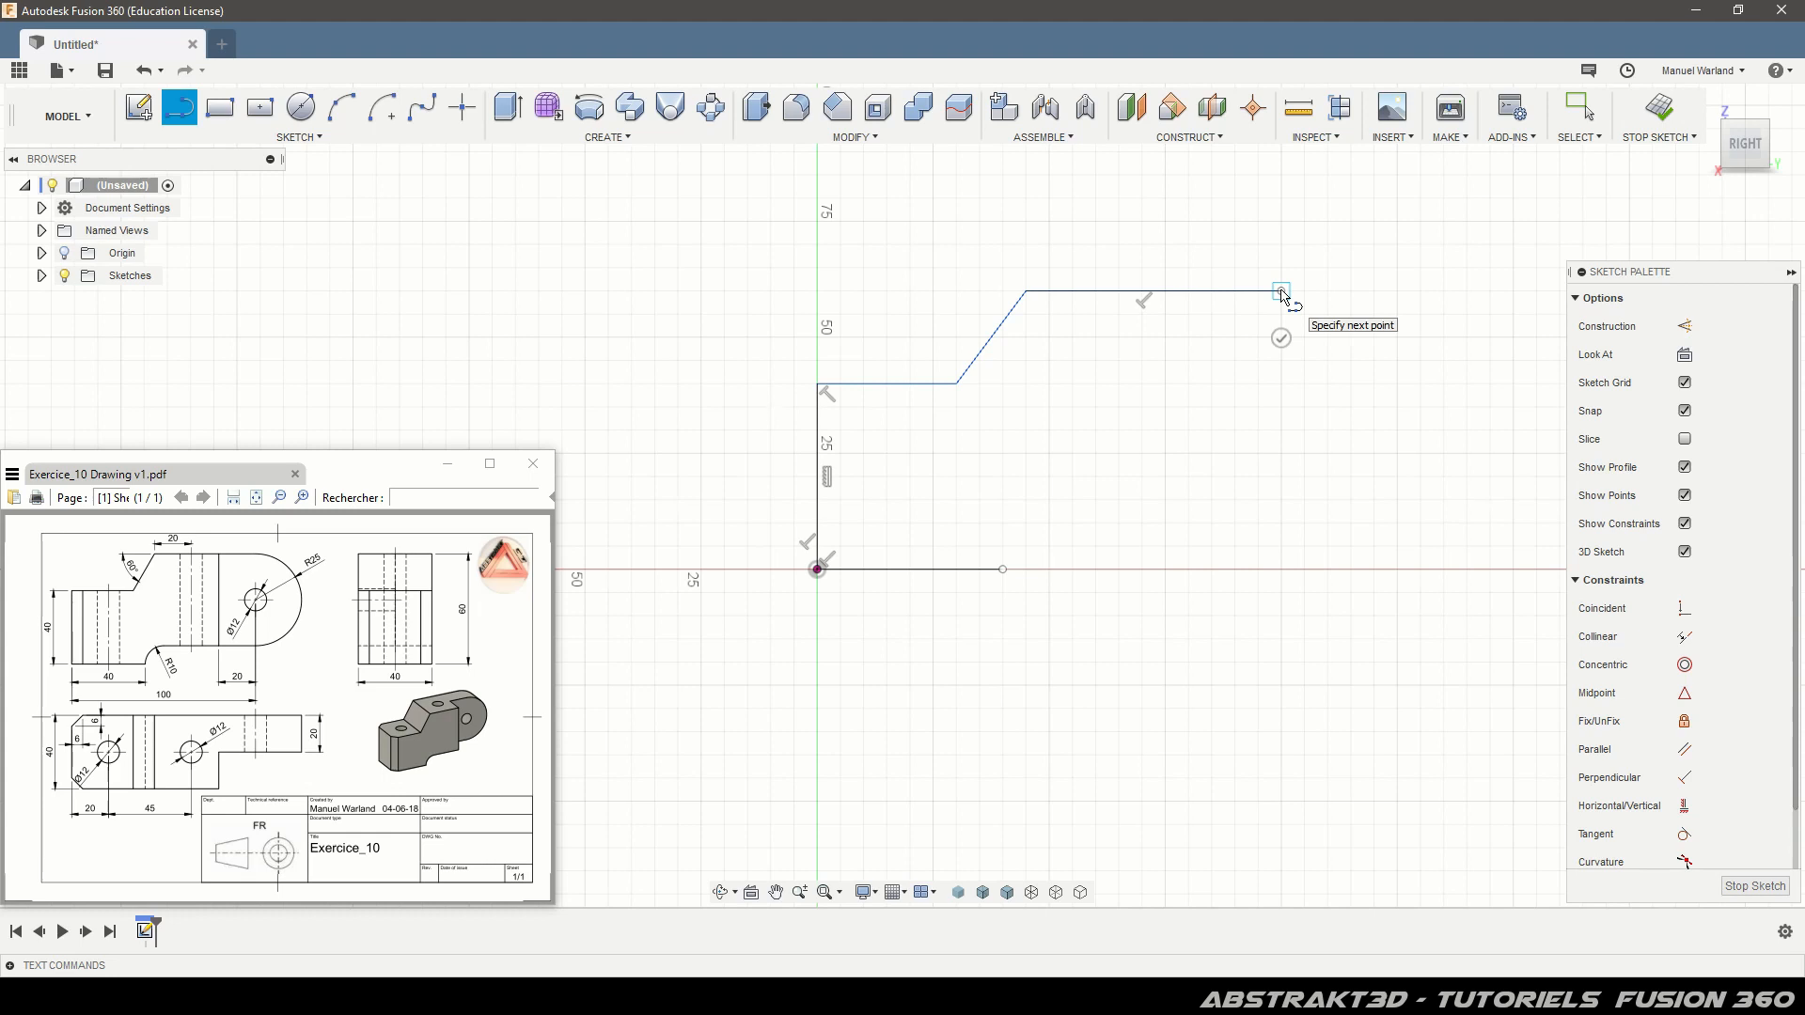
Close the profile with a tangent semicircle about 50 mm high, a horizontal lower edge and a small tangent arc meeting the bottom line's end.
{"action": "left_click_drag", "start_coordinate": [1281, 293], "coordinate": [1284, 516]}
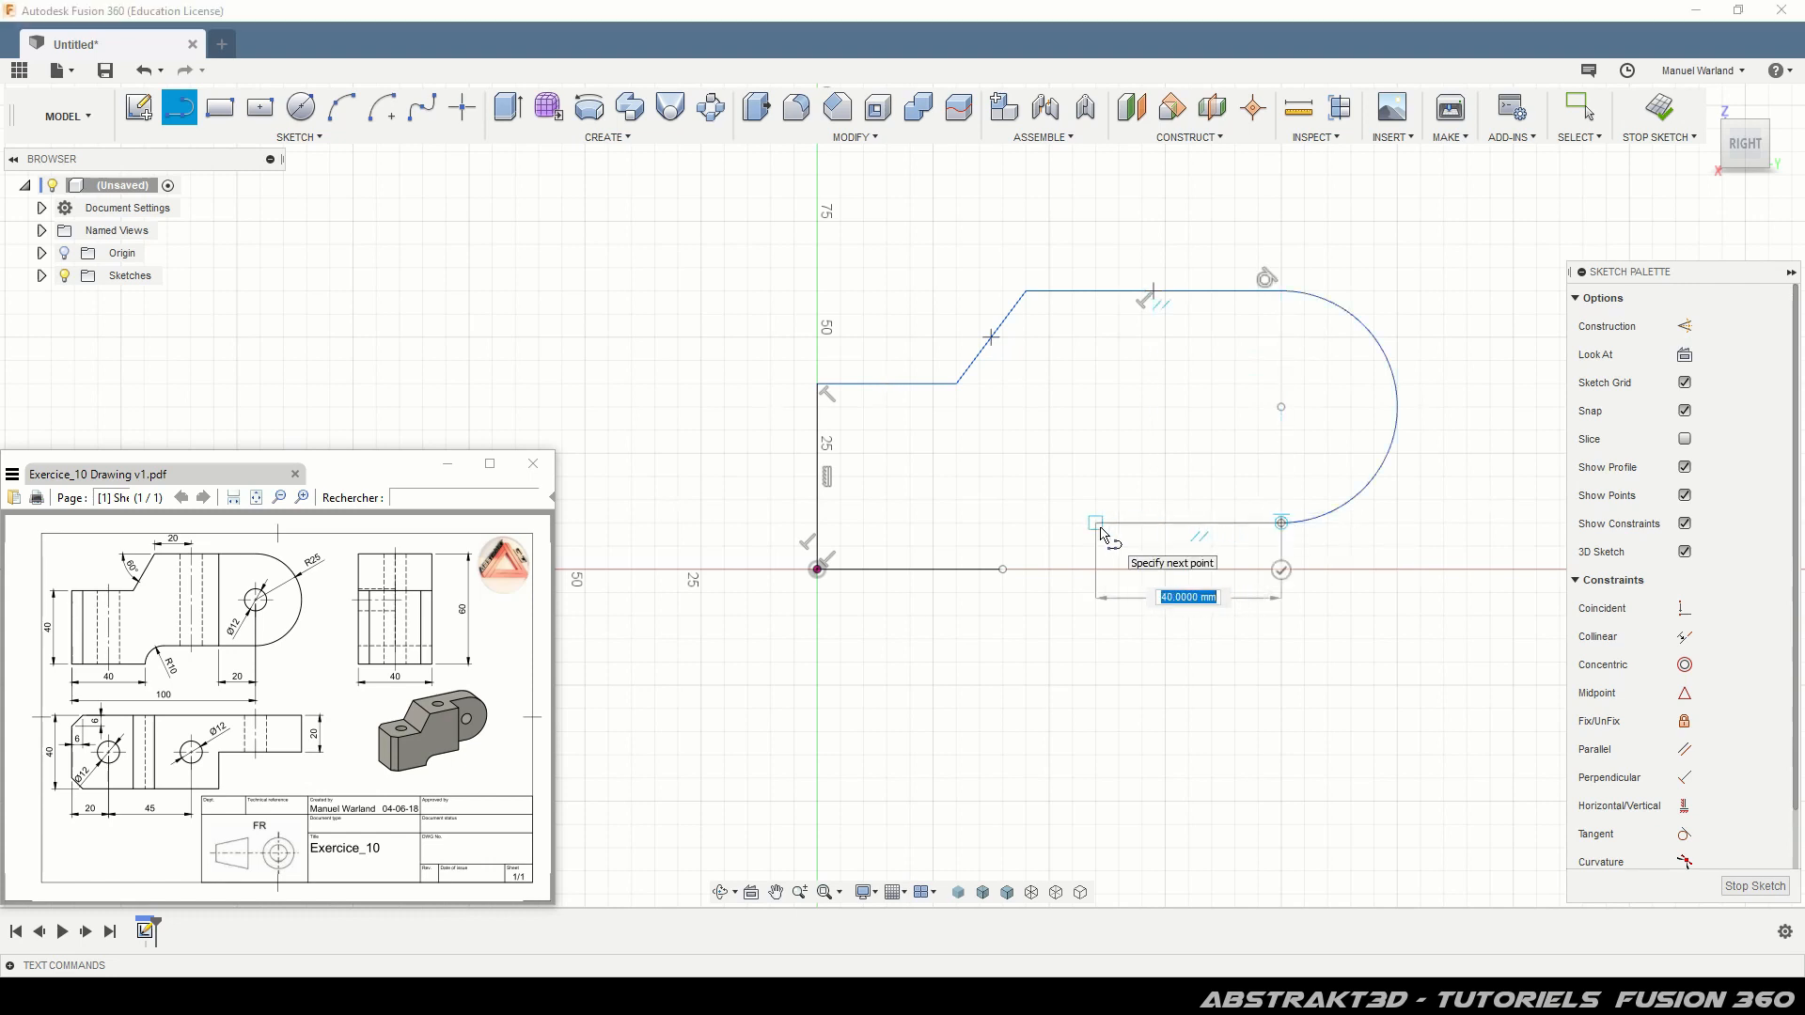
{"action": "left_click", "coordinate": [1051, 525]}
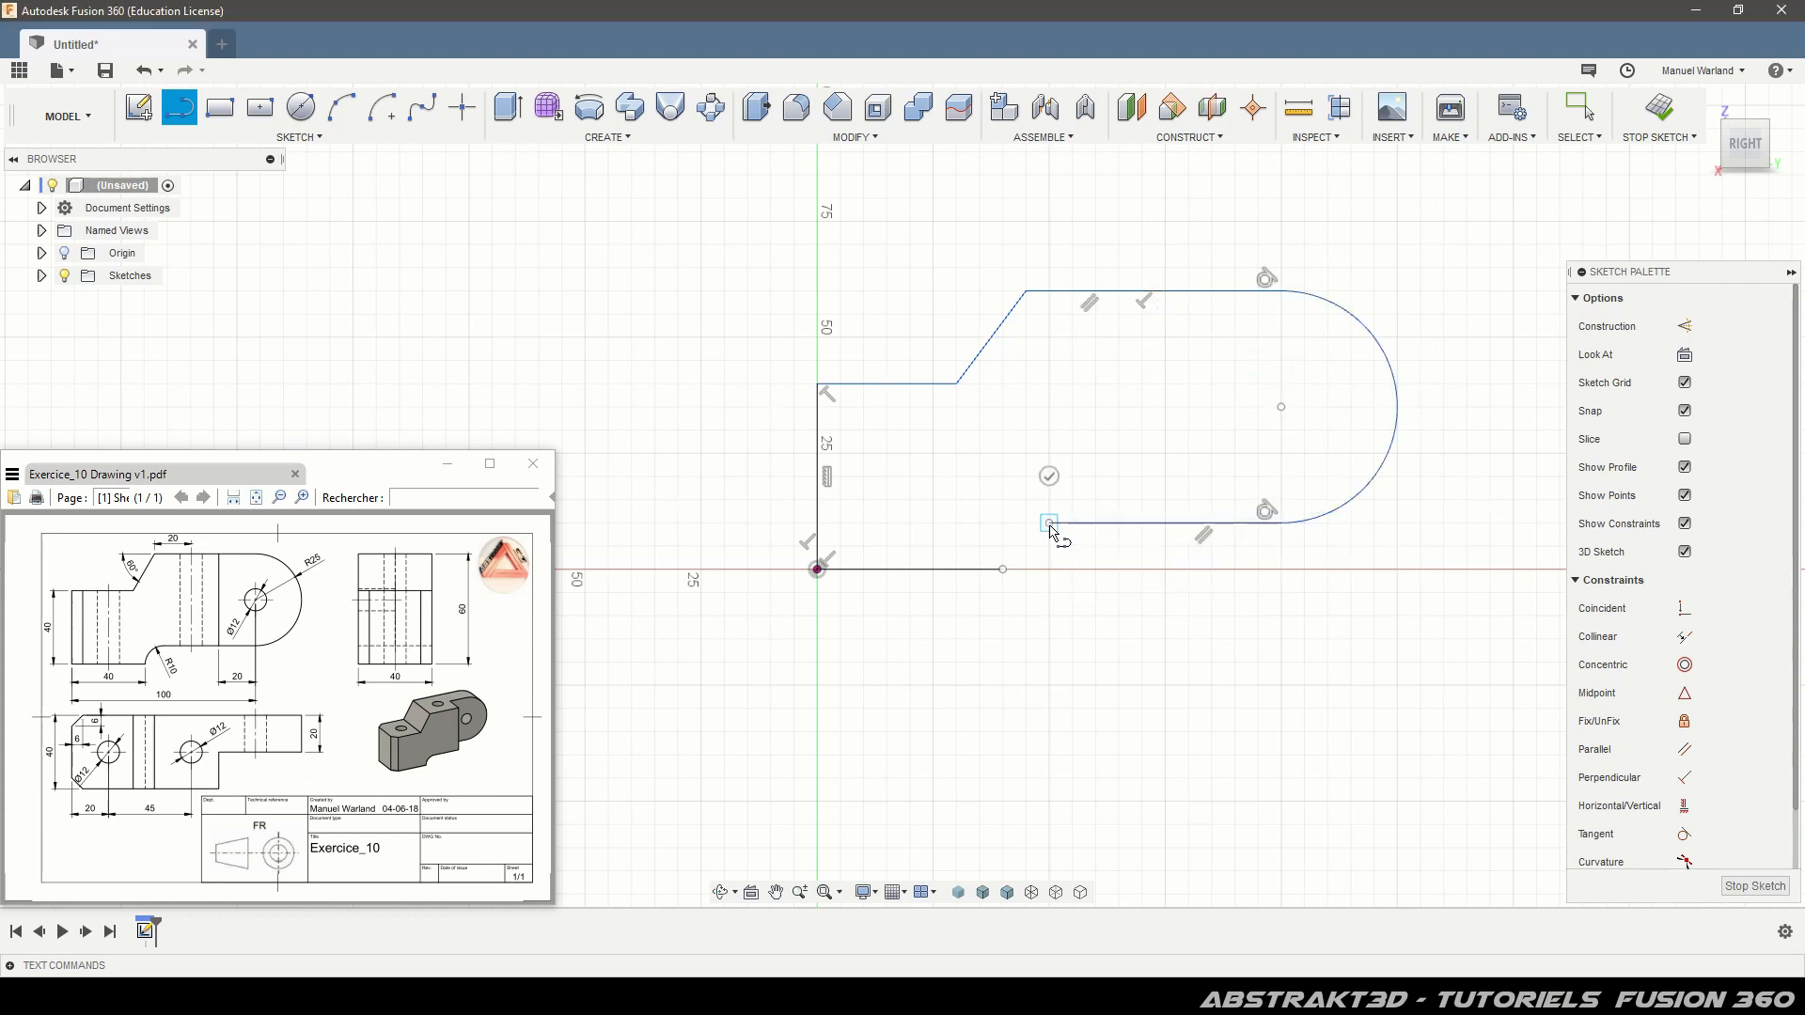
{"action": "left_click_drag", "start_coordinate": [1050, 525], "coordinate": [1003, 568]}
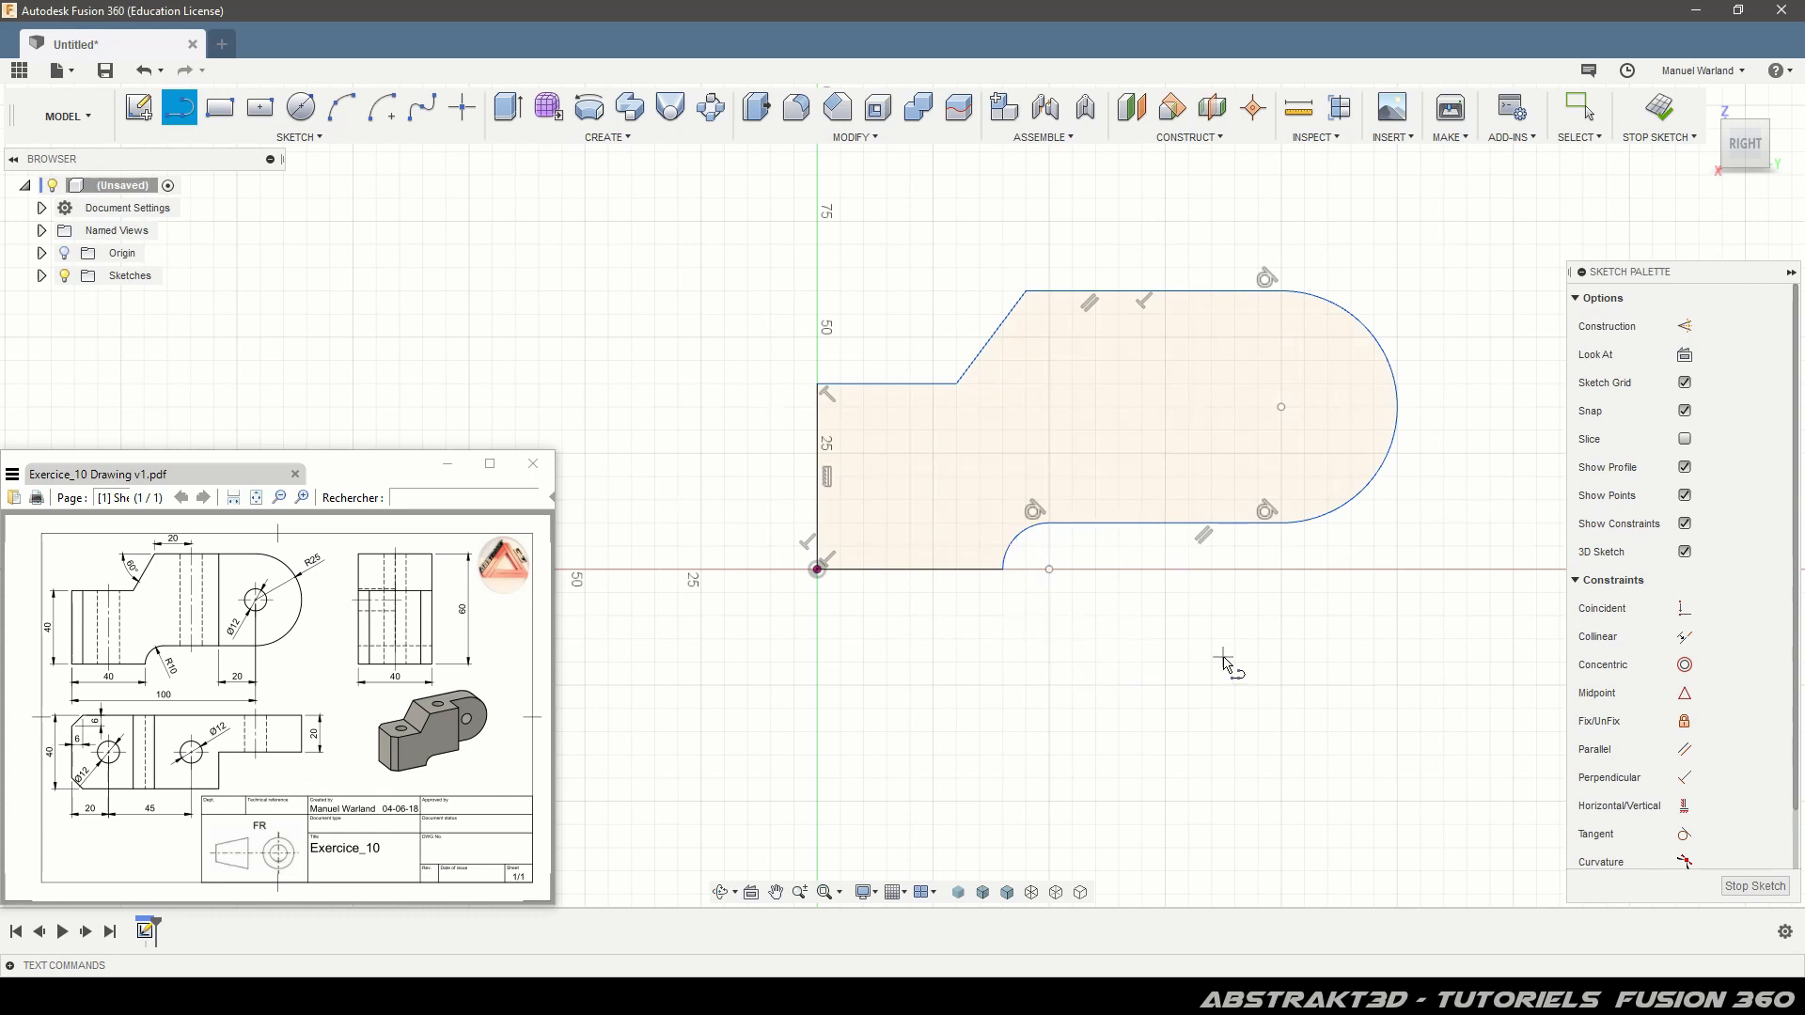
Draw a 12 mm diameter circle at the center of the large end arc and move its dimension label outside the circle.
{"action": "left_click", "coordinate": [301, 107]}
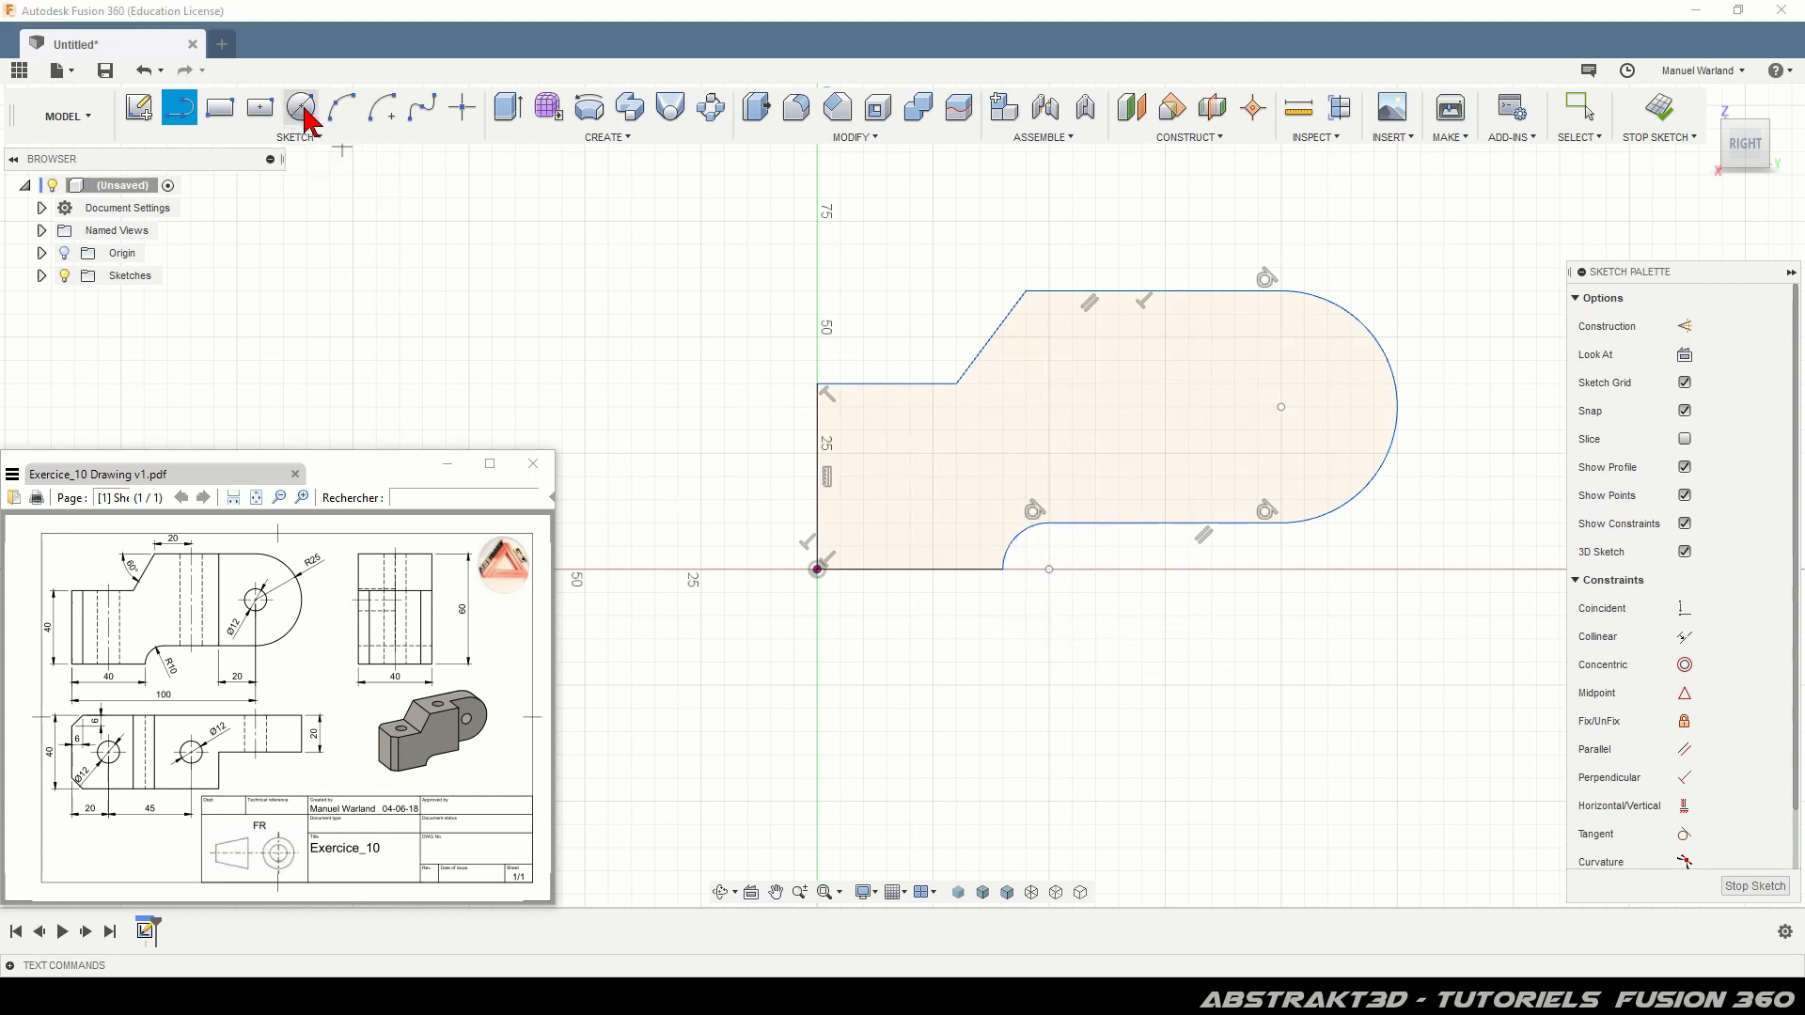
{"action": "left_click", "coordinate": [1281, 406]}
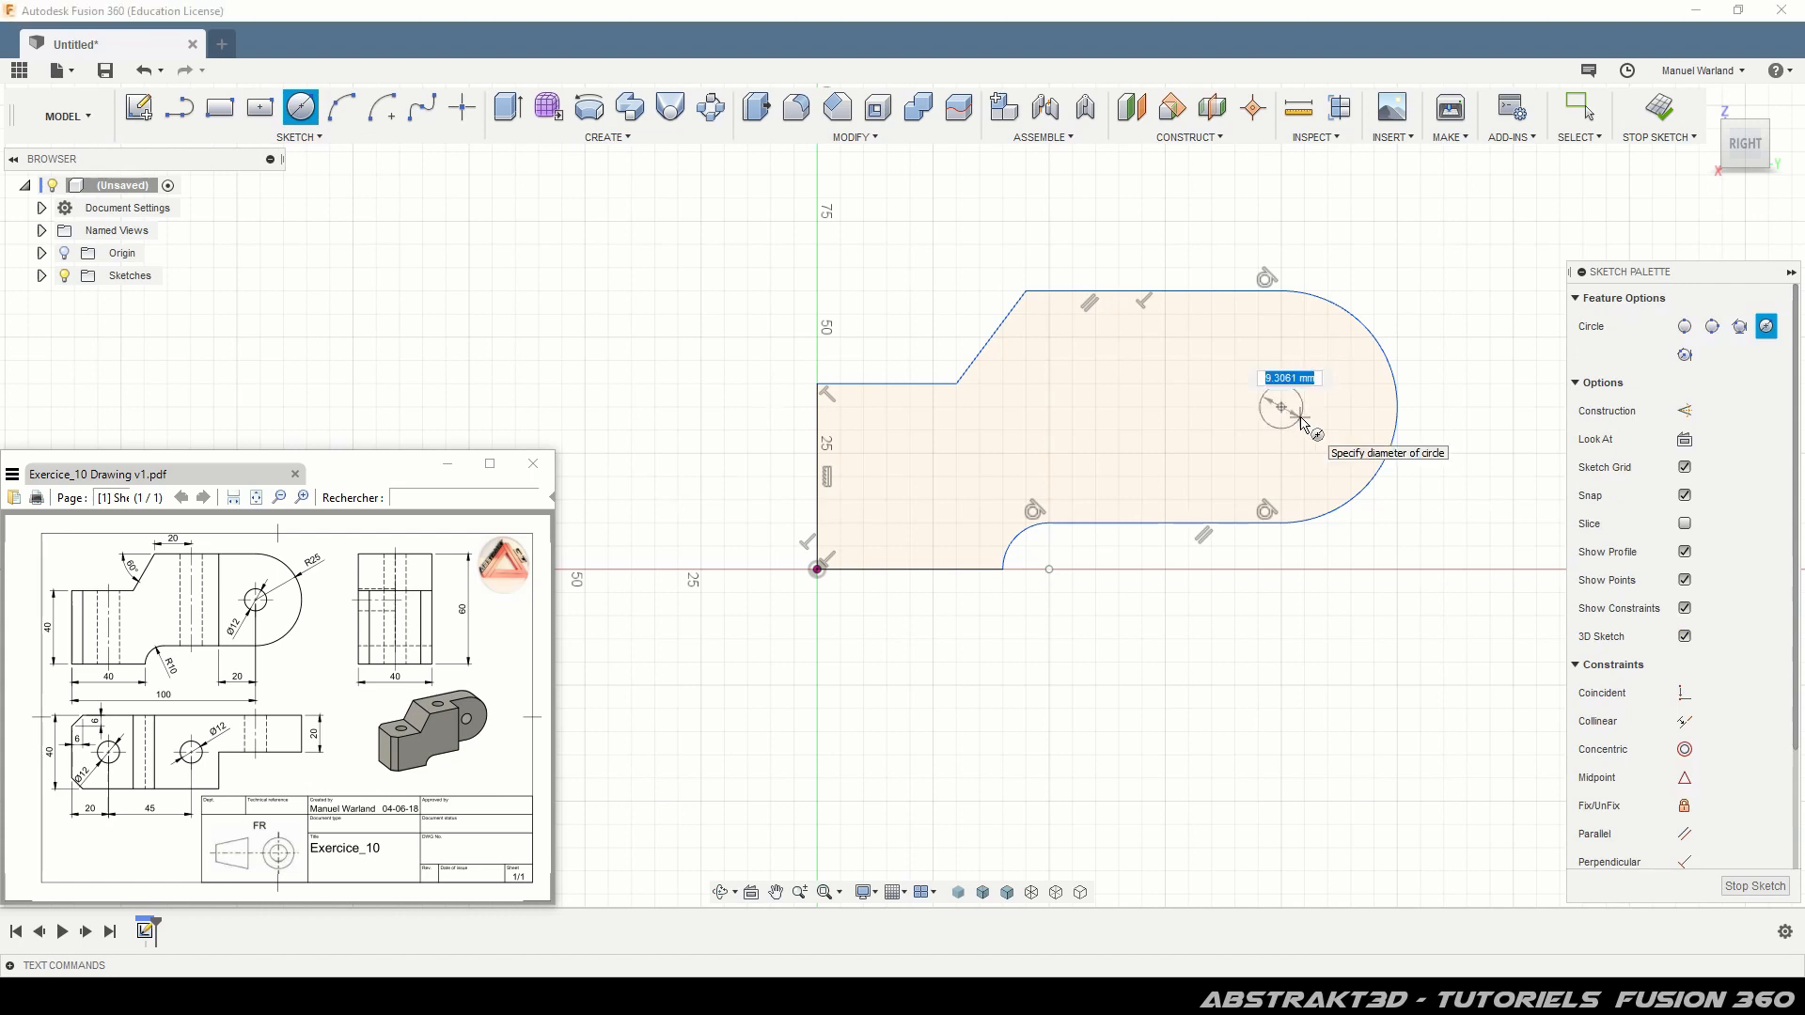
{"action": "type", "text": "12"}
{"action": "key", "text": "Tab"}
{"action": "left_click", "coordinate": [1305, 428]}
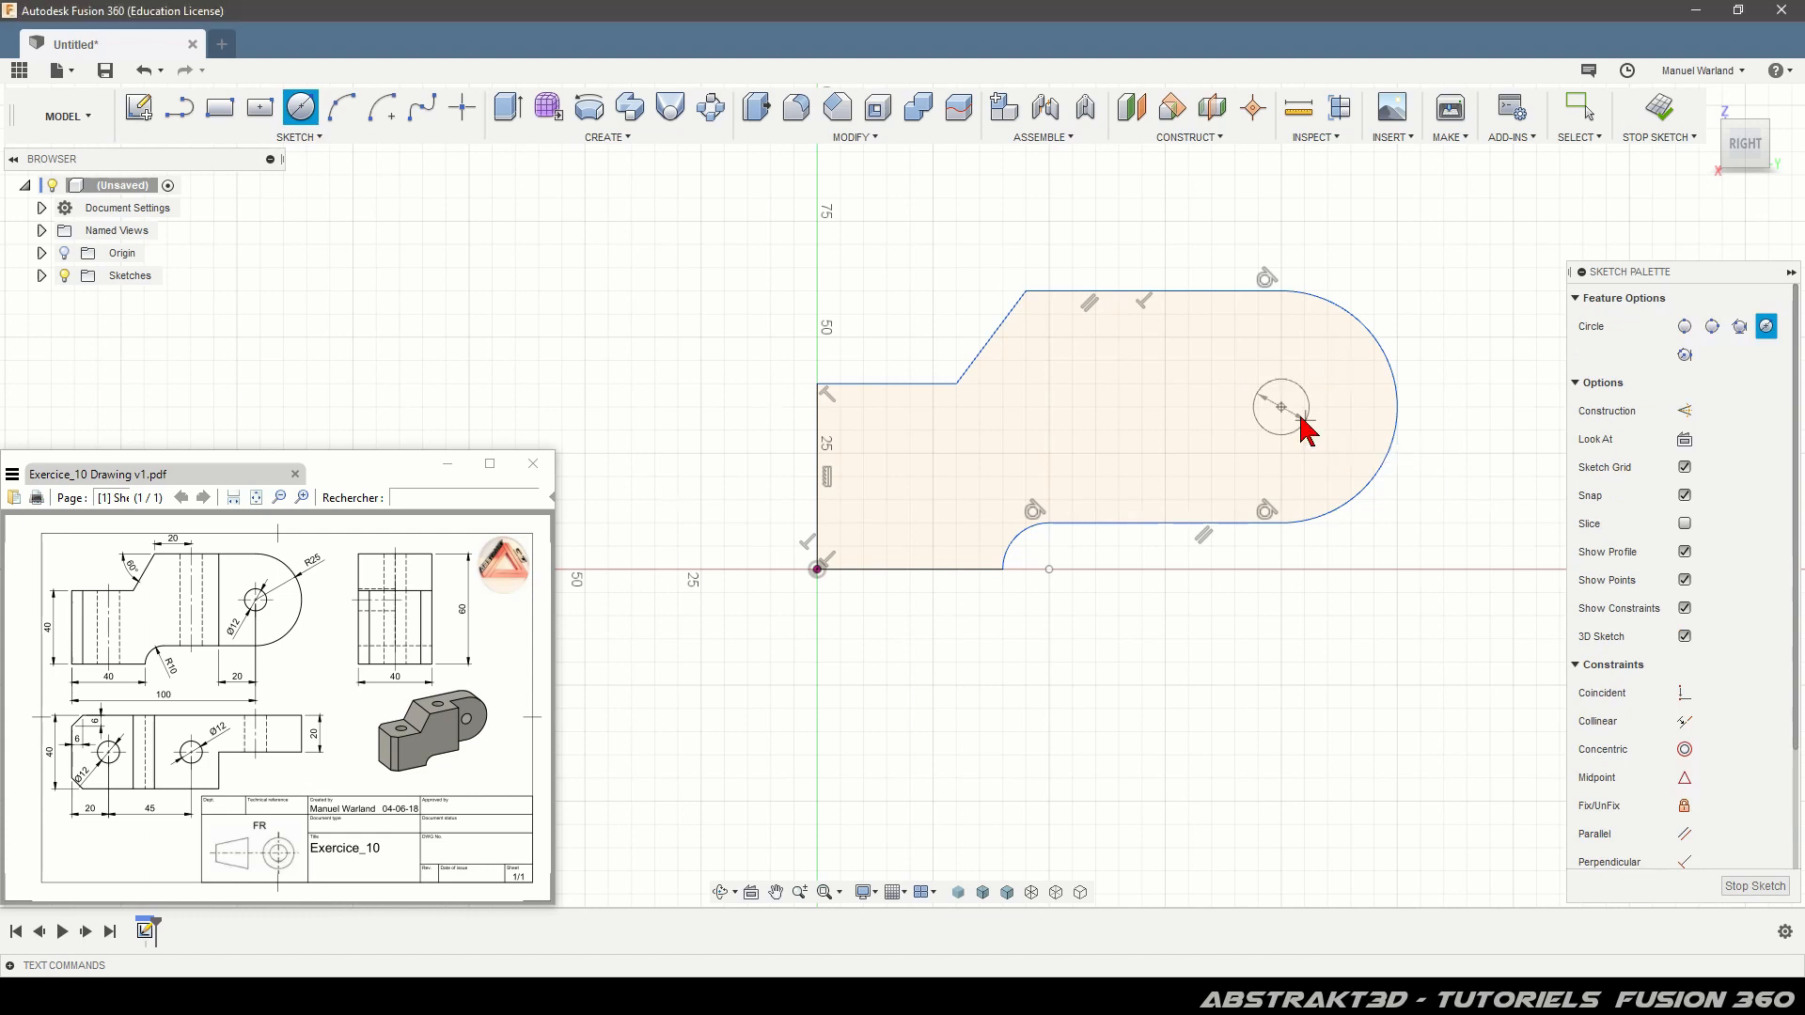
{"action": "key", "text": "Escape"}
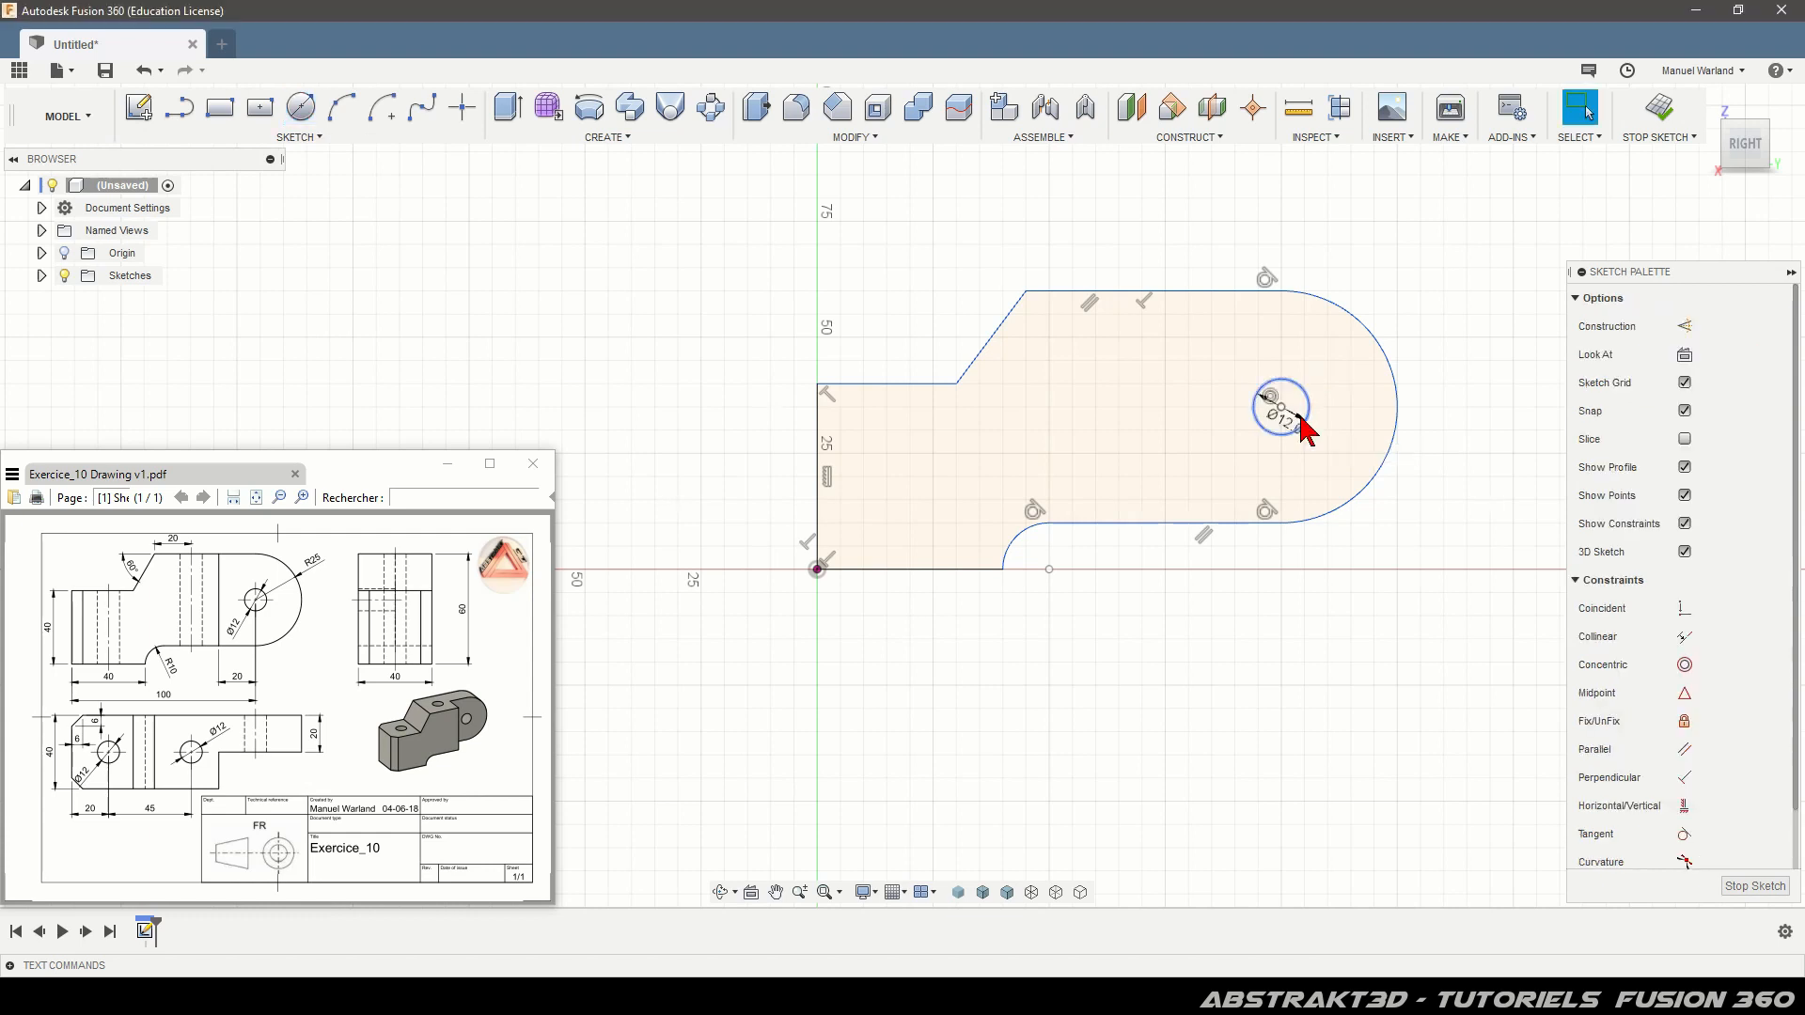
{"action": "left_click_drag", "start_coordinate": [1313, 448], "coordinate": [1345, 455]}
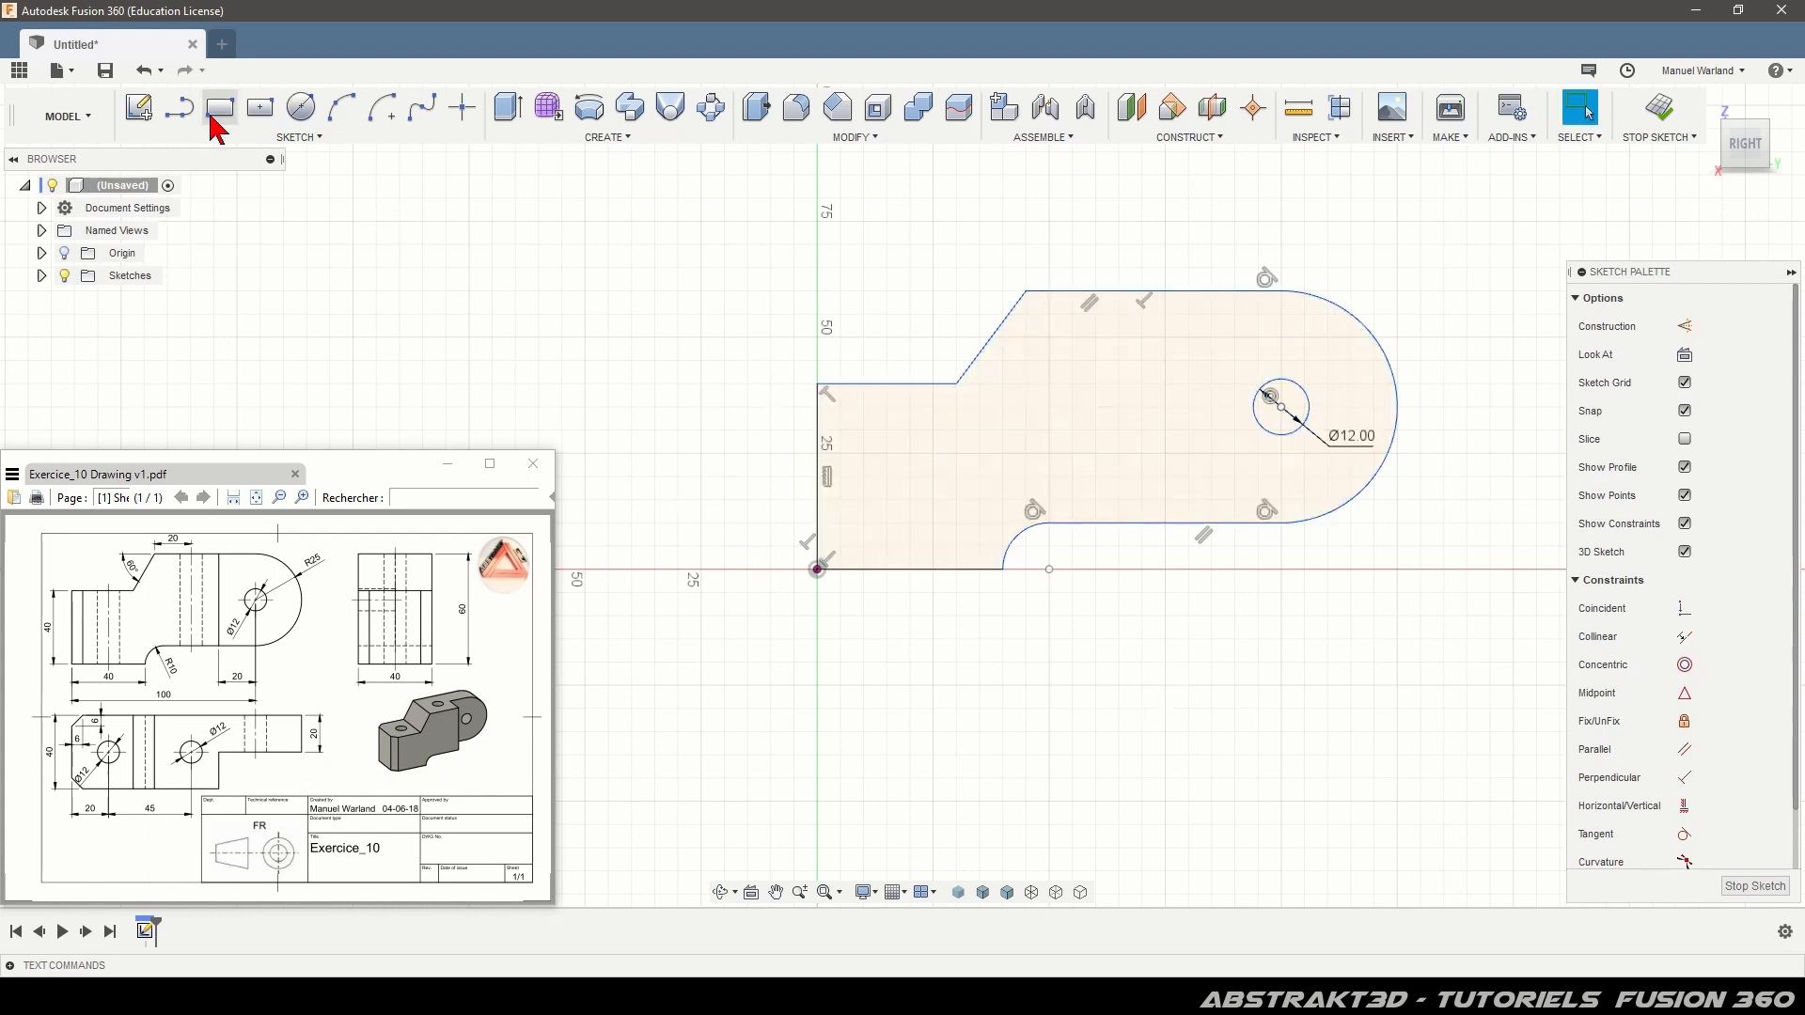
Draw three vertical lines across the profile: two between the circle and the slanted edge, one through the middle of the lower block.
{"action": "left_click", "coordinate": [179, 111]}
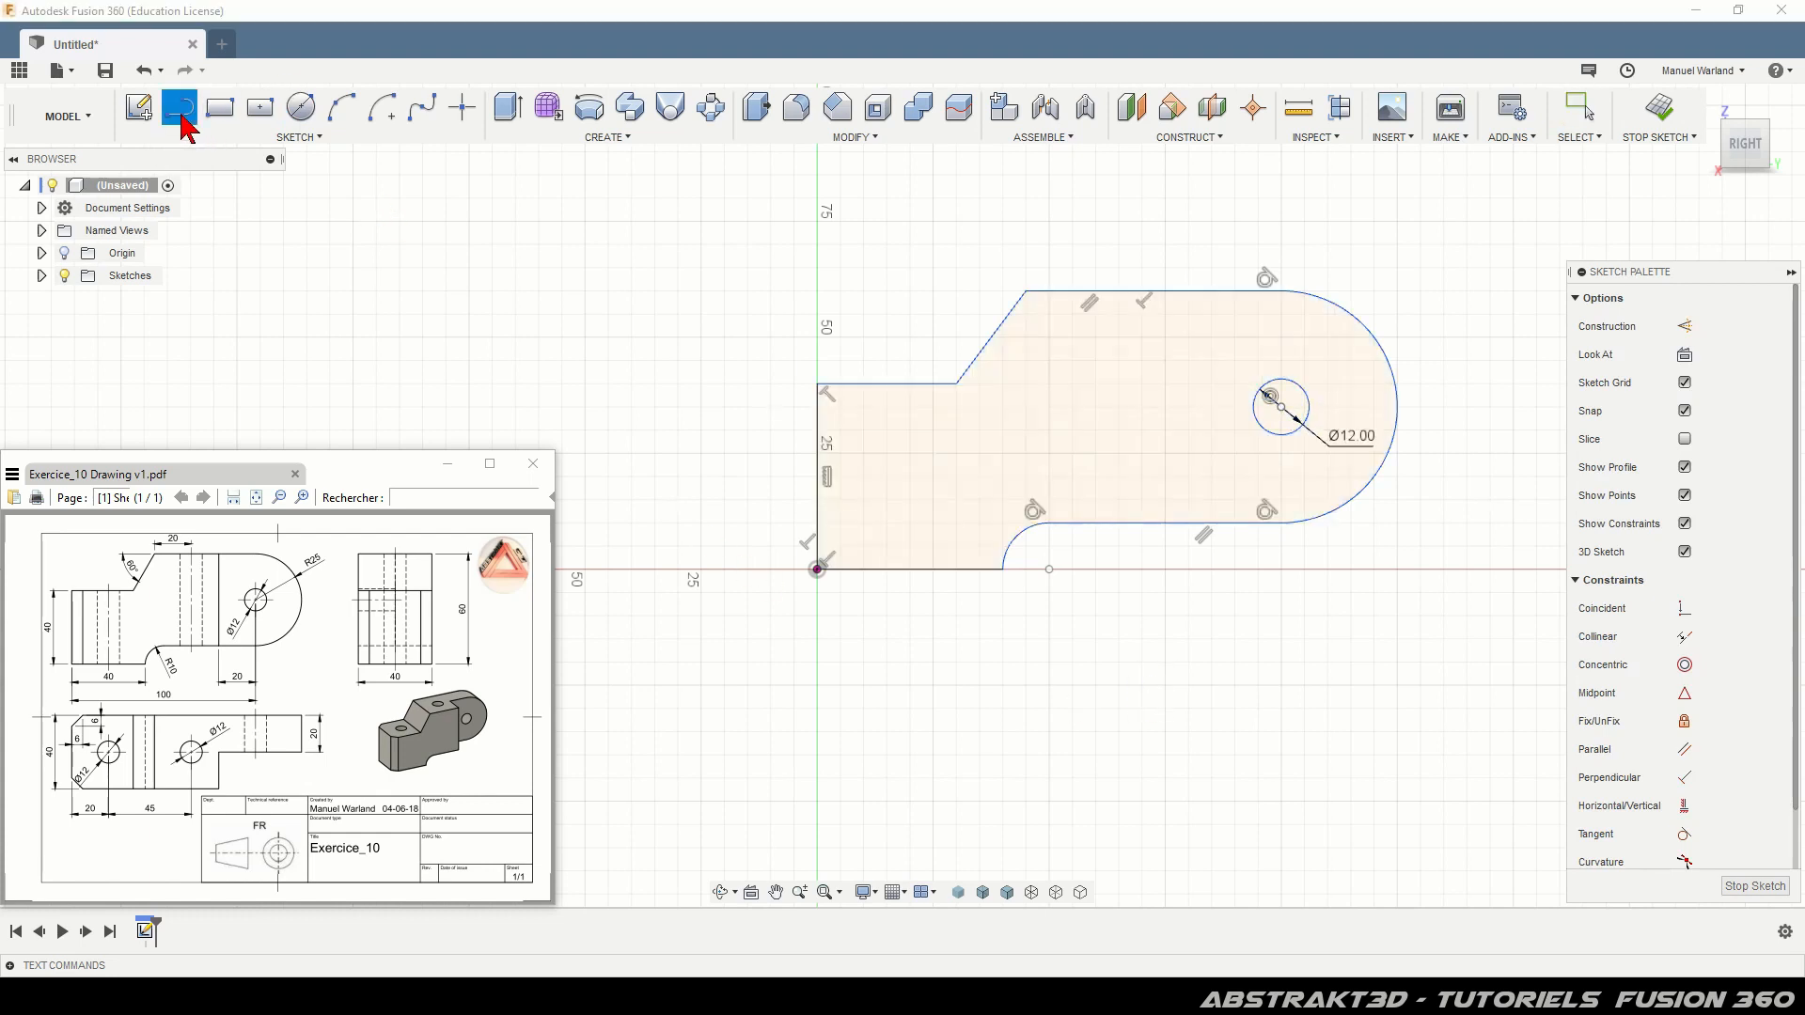
{"action": "left_click", "coordinate": [1189, 292]}
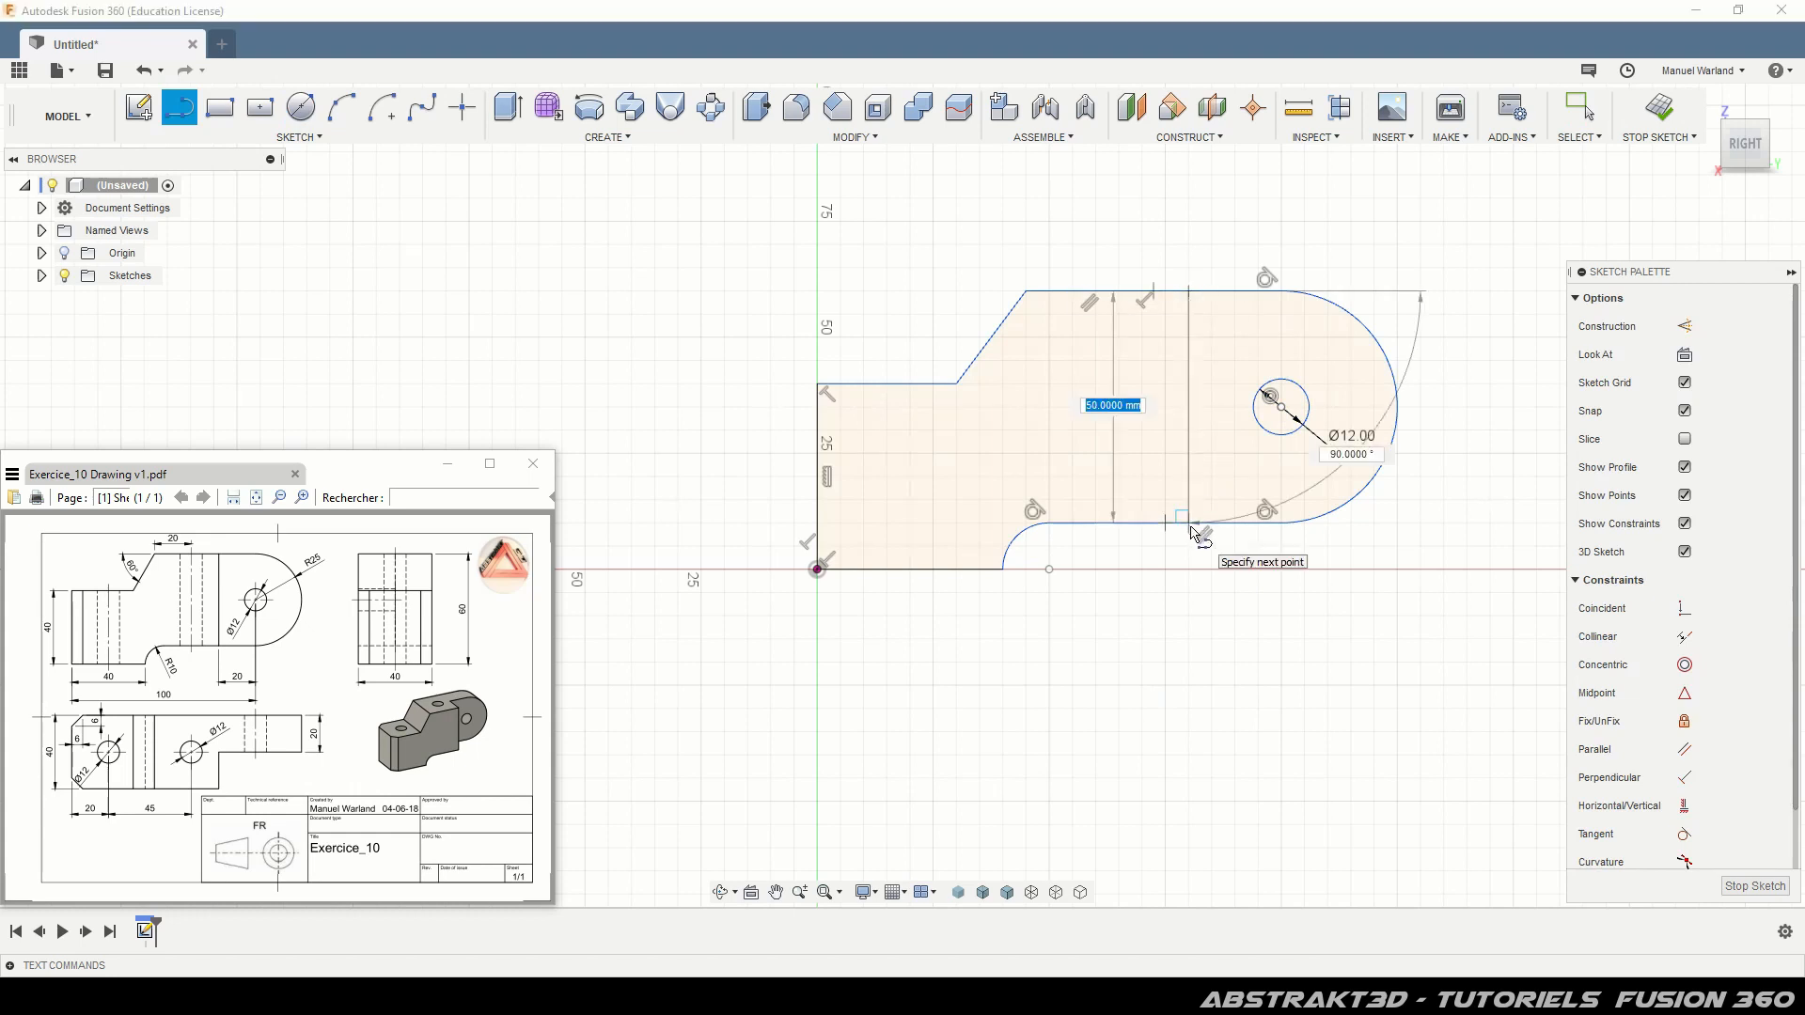
{"action": "double_click", "coordinate": [1189, 523]}
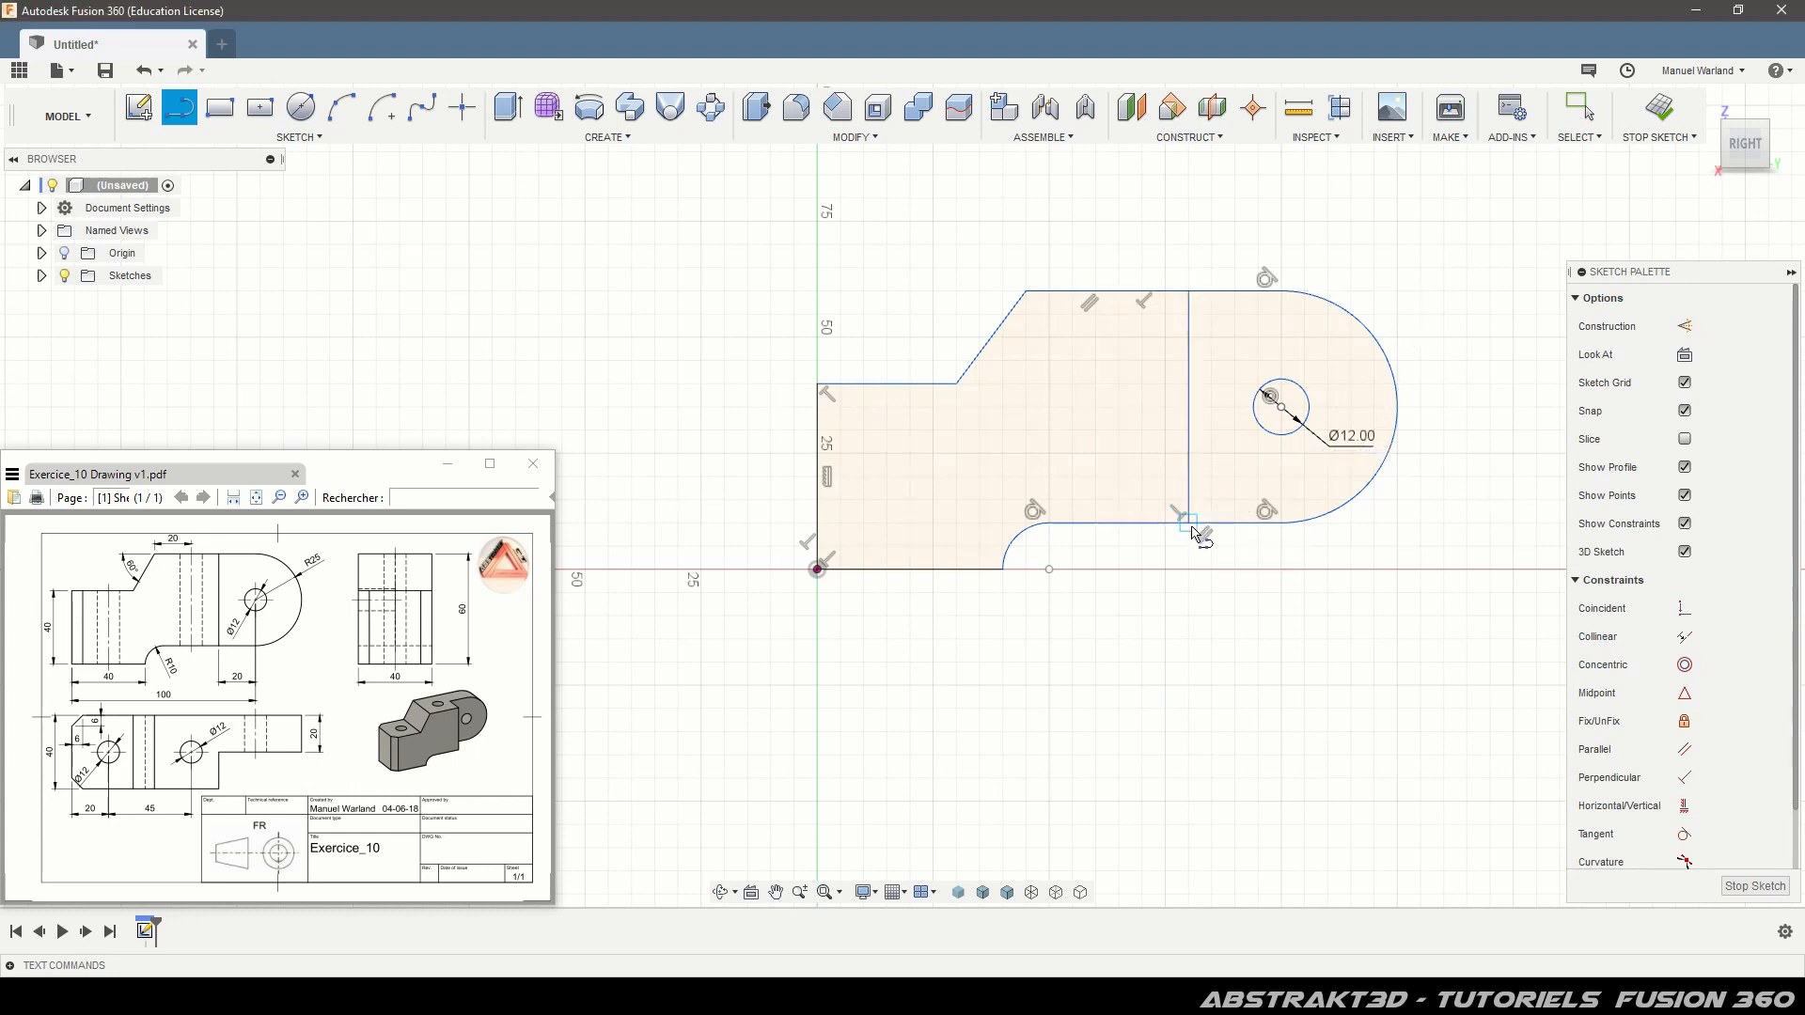
{"action": "left_click", "coordinate": [1141, 292]}
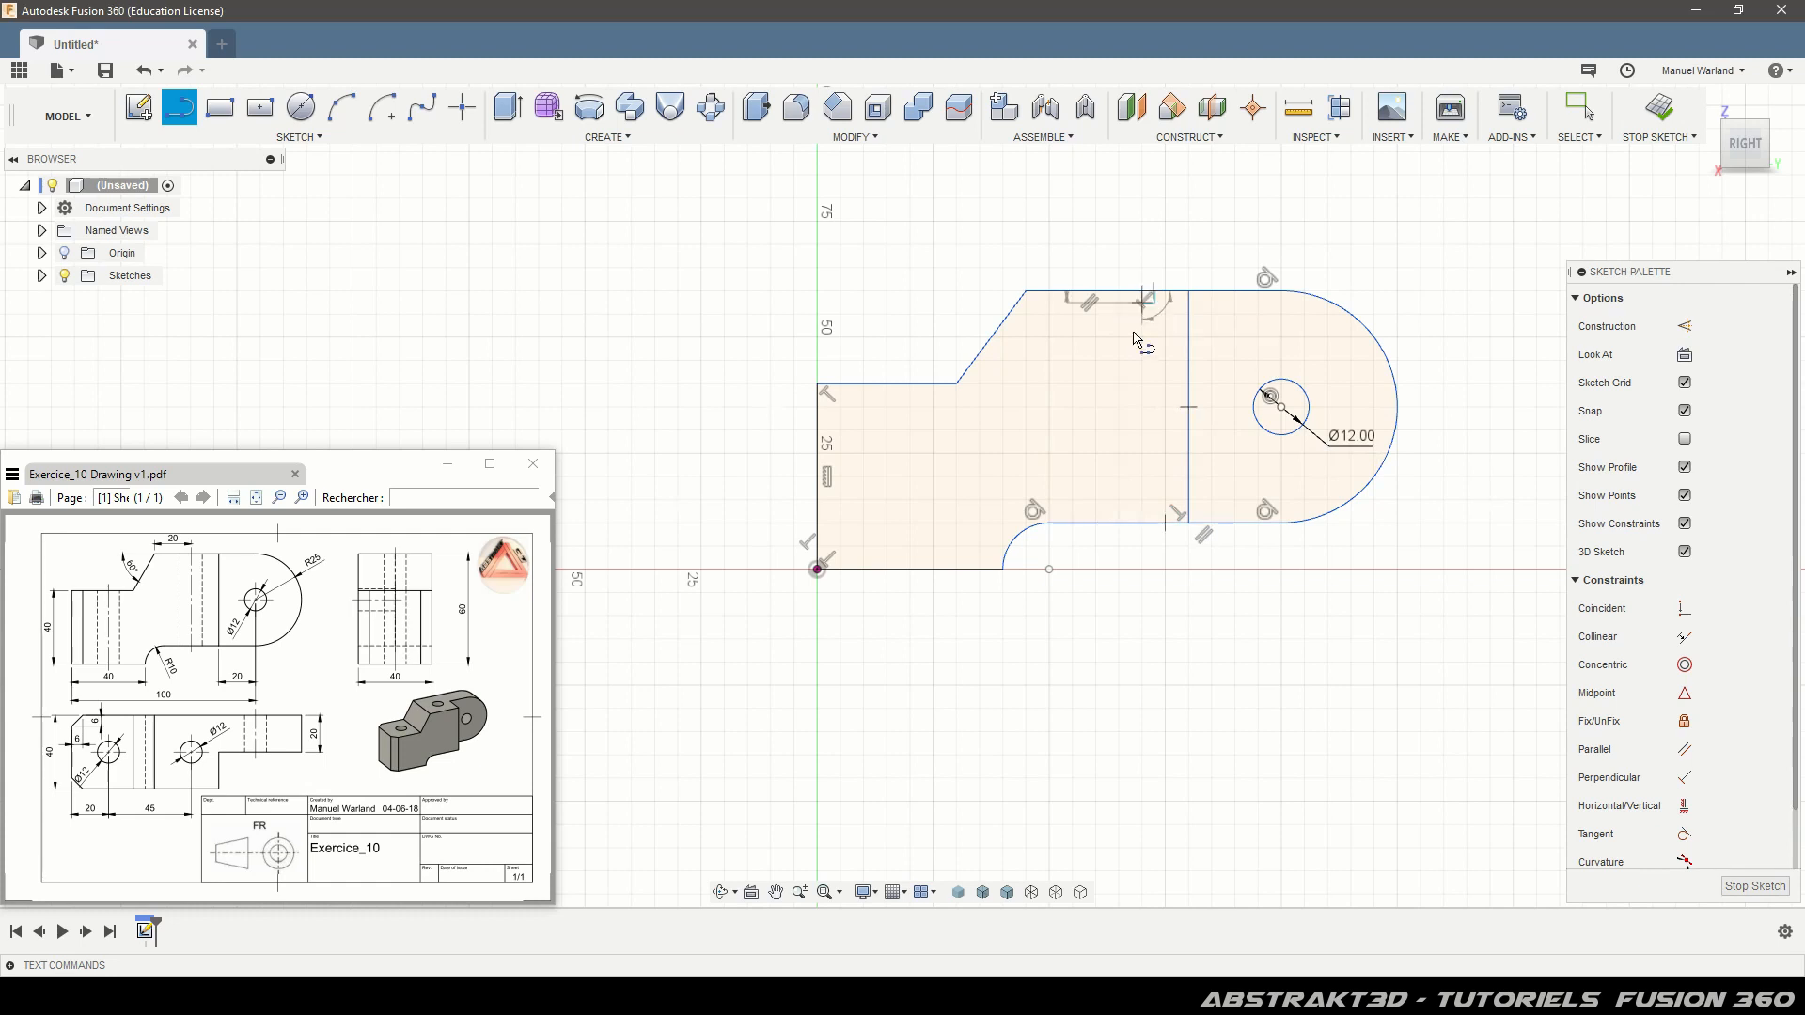
{"action": "double_click", "coordinate": [1149, 523]}
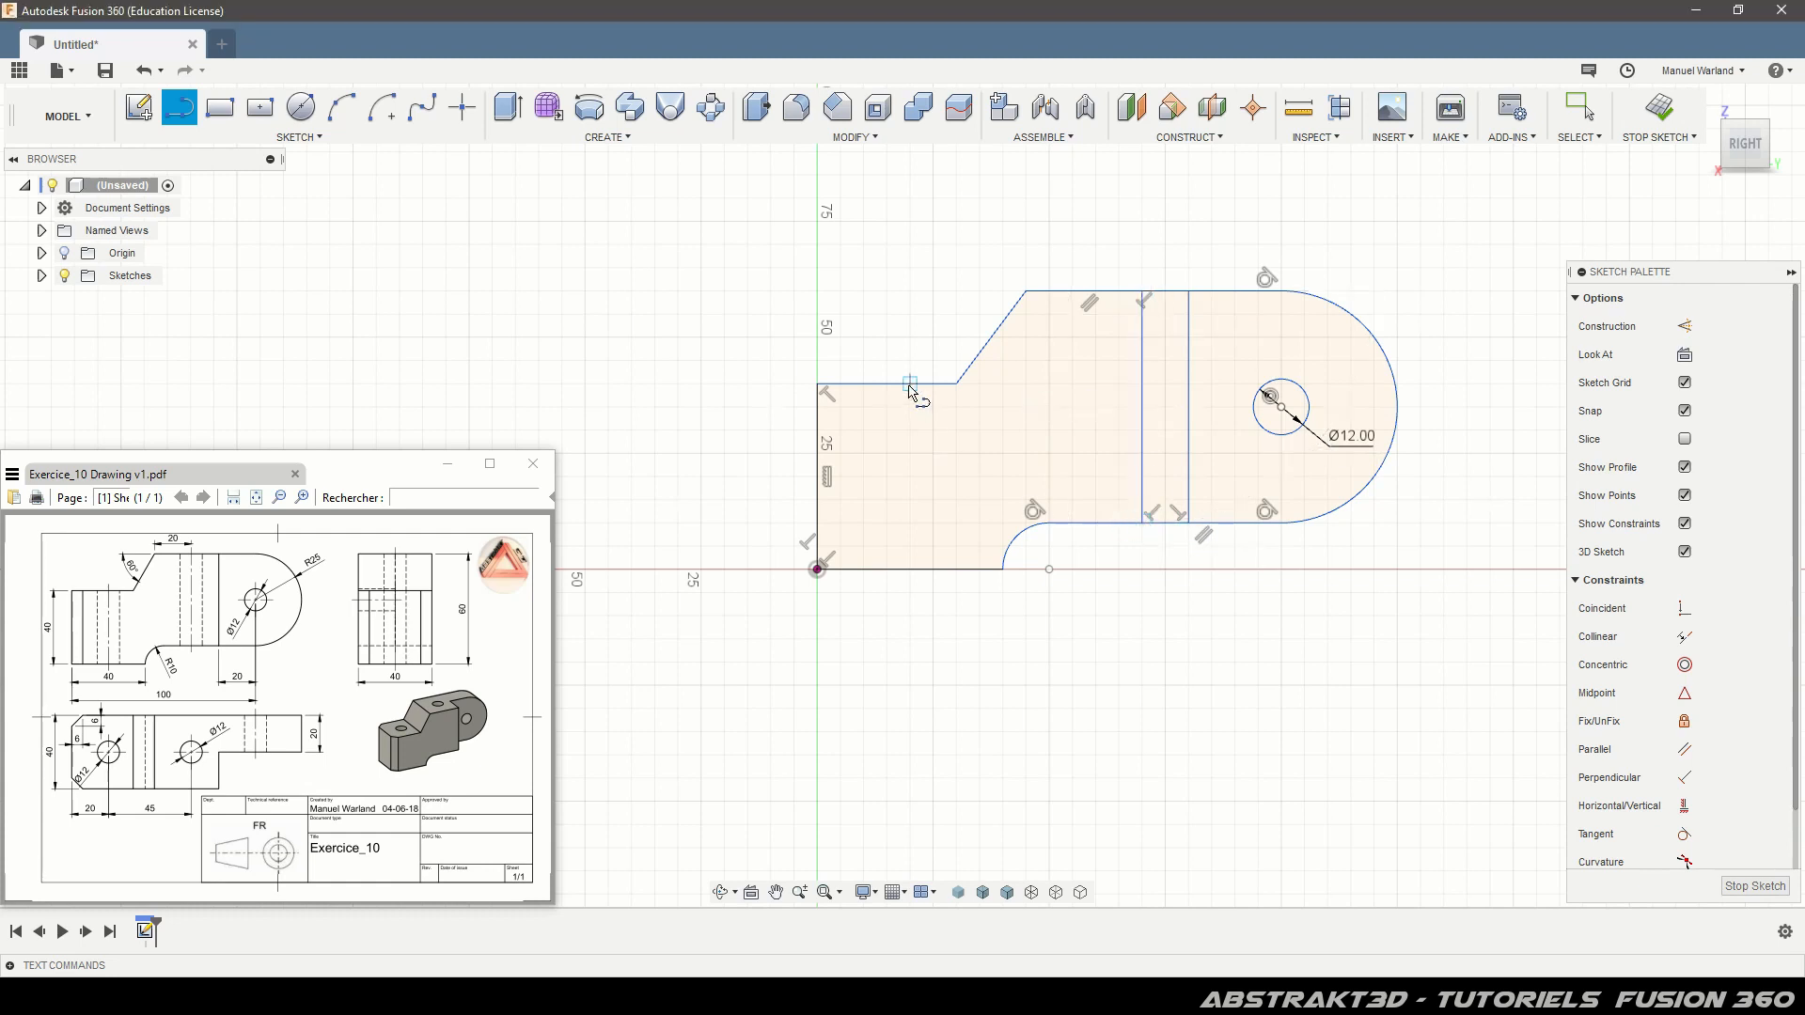
{"action": "double_click", "coordinate": [910, 569]}
{"action": "left_click", "coordinate": [1551, 123]}
Convert the lower block's middle line and the vertical line farther from the circle to construction lines.
{"action": "left_click", "coordinate": [910, 452]}
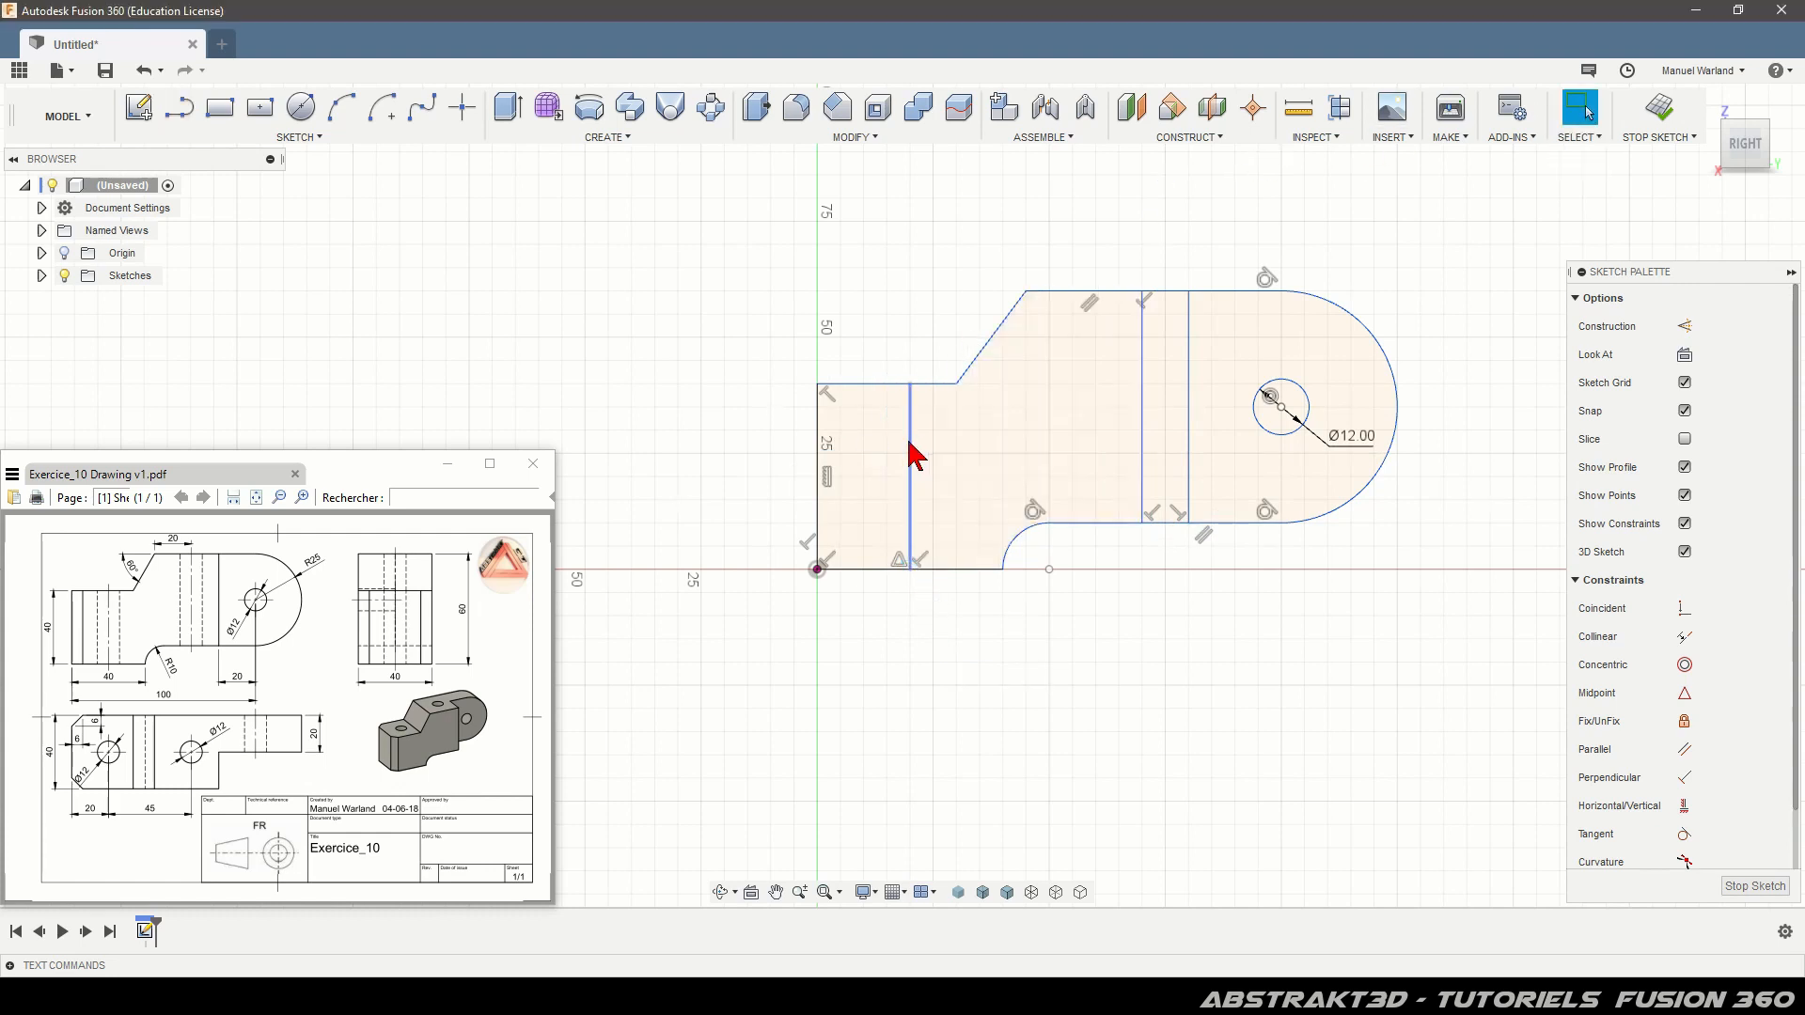
{"action": "left_click", "coordinate": [1140, 378]}
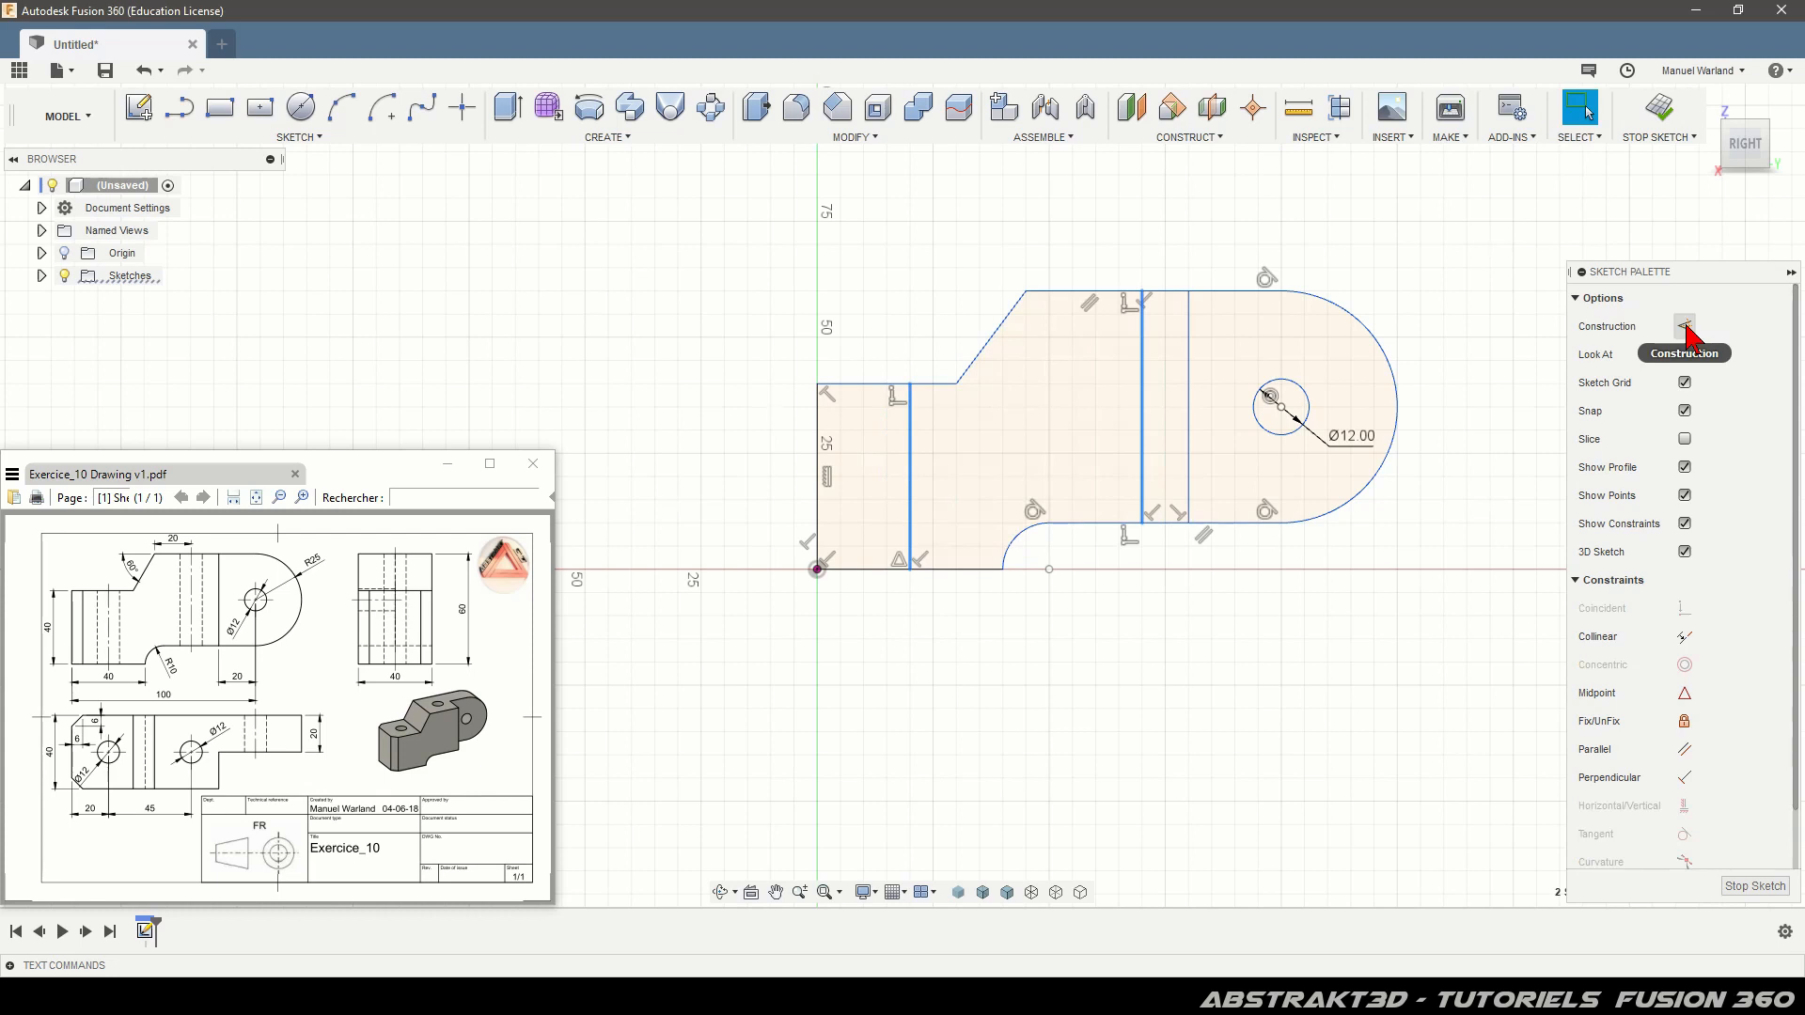
{"action": "left_click", "coordinate": [1684, 327]}
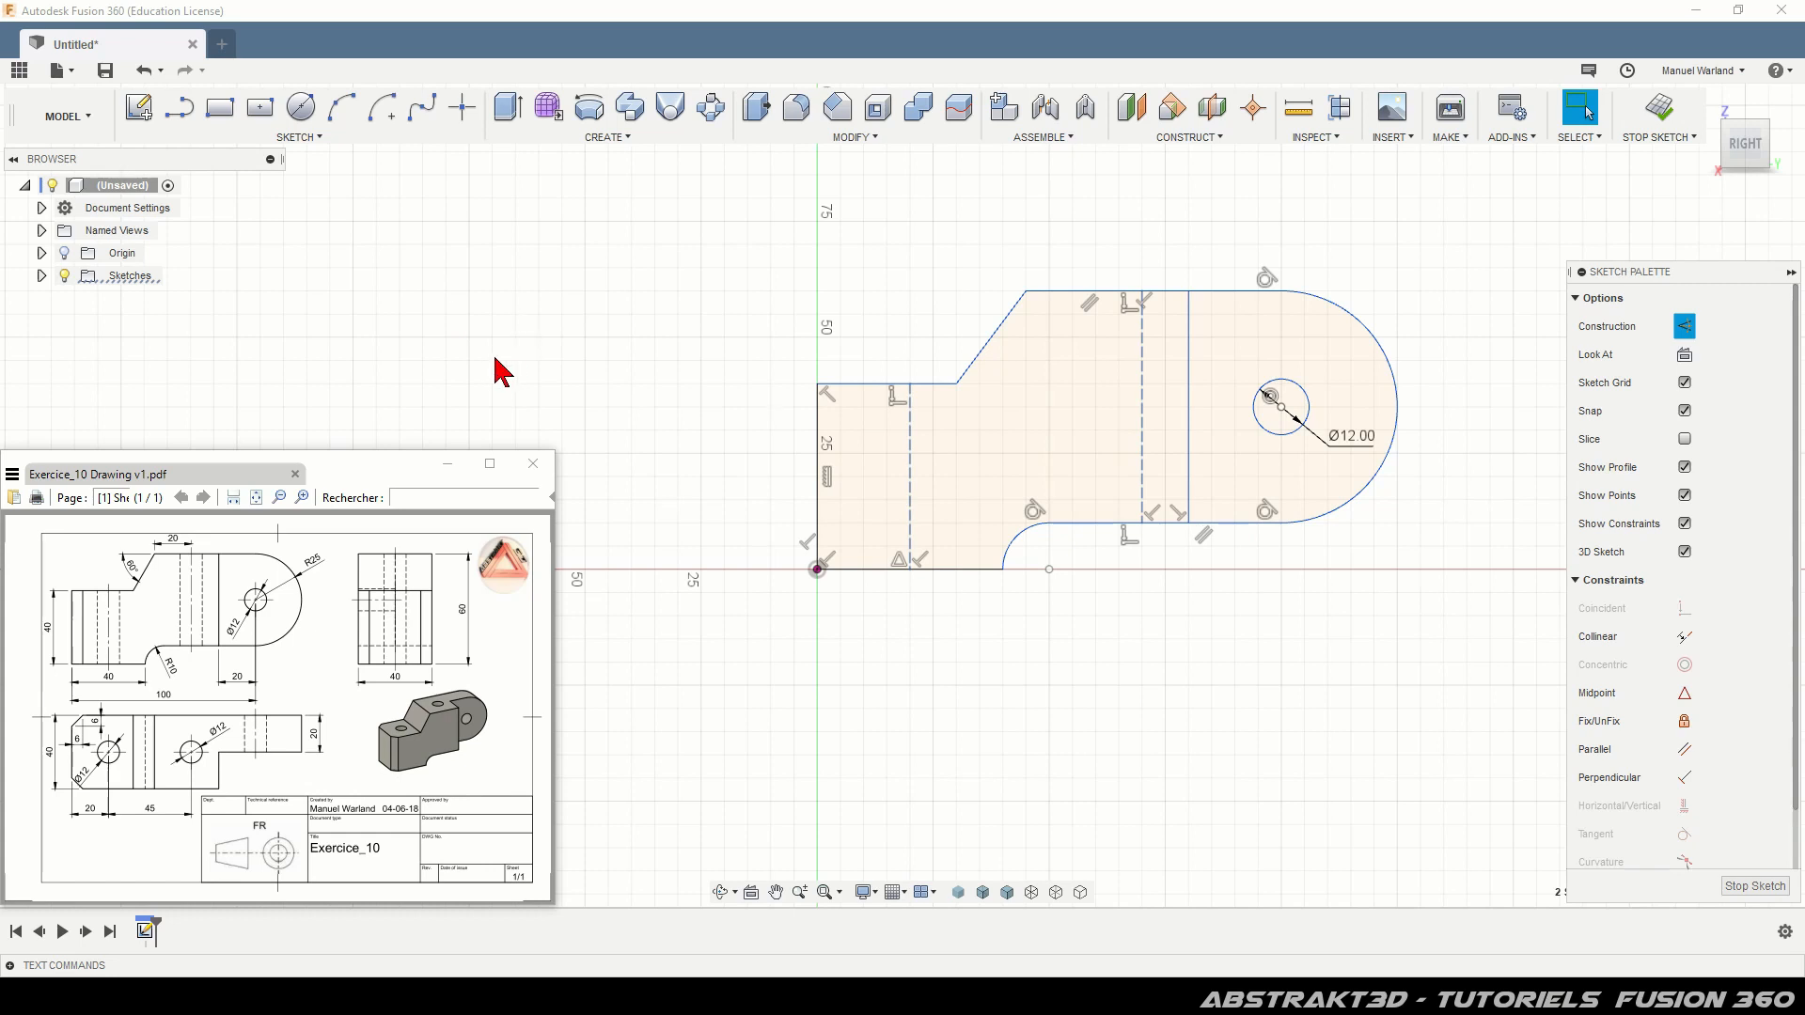
{"action": "key", "text": "d"}
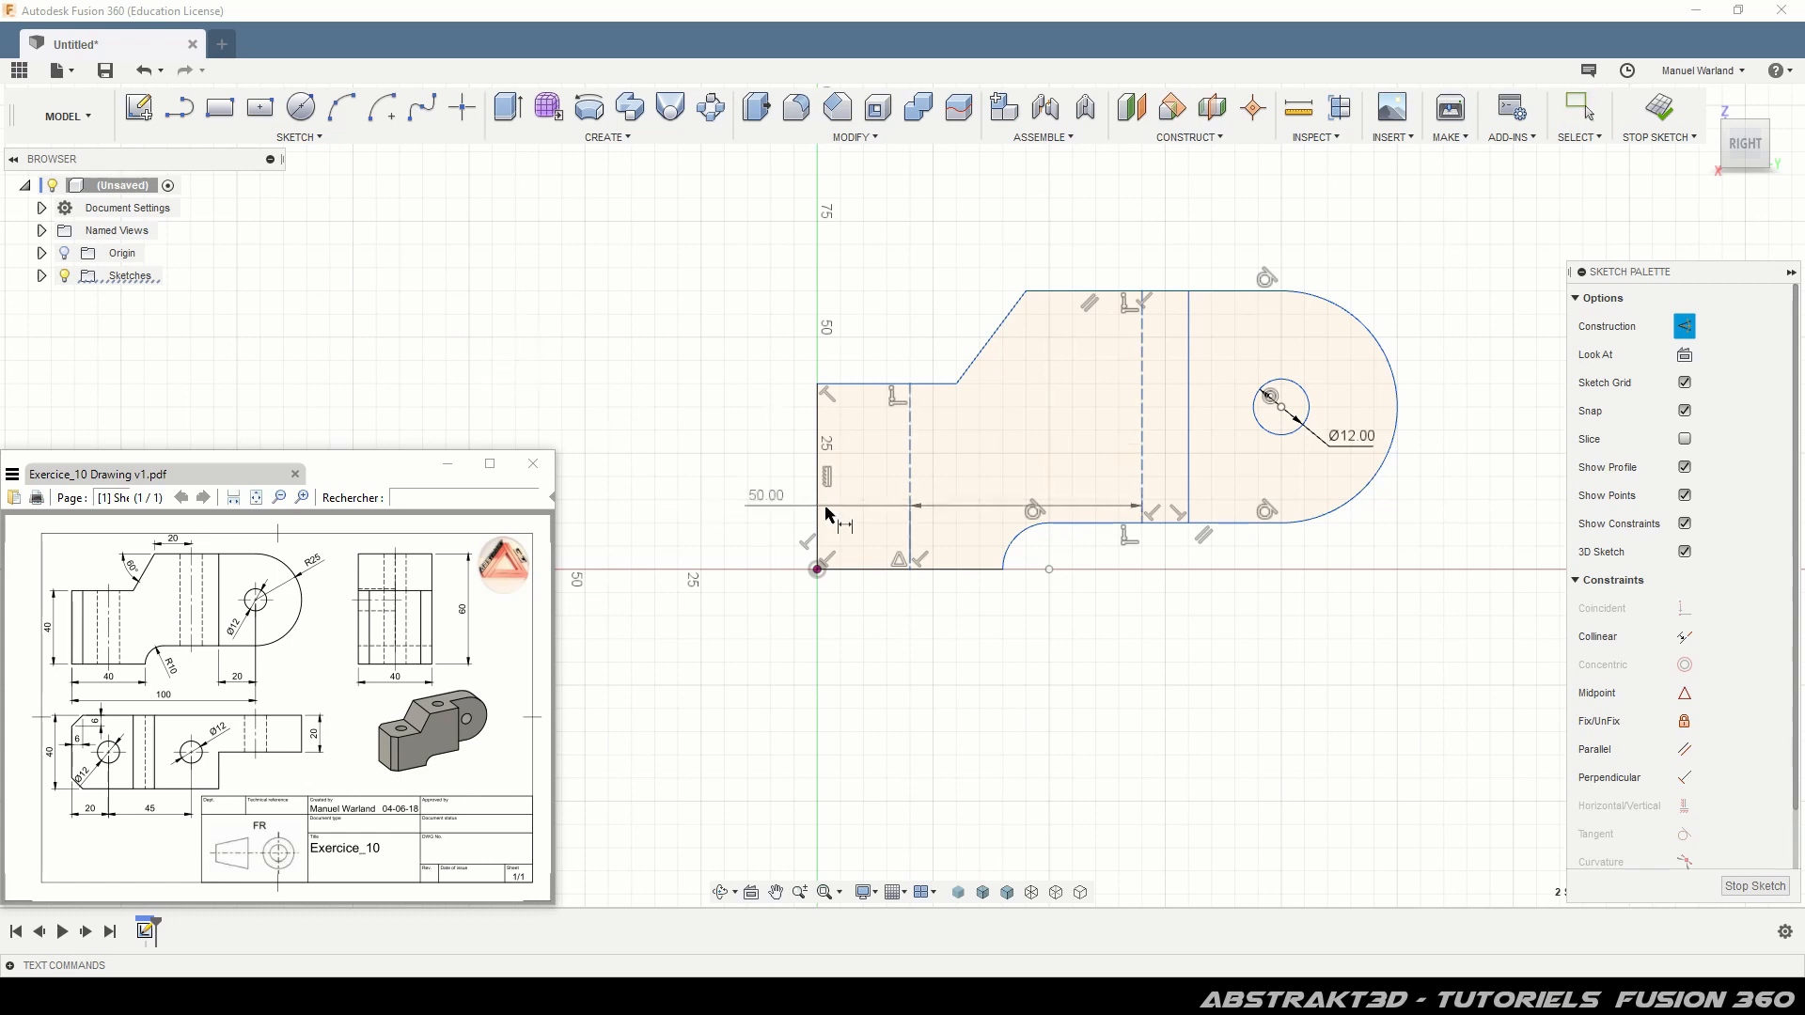
{"action": "key", "text": "Escape"}
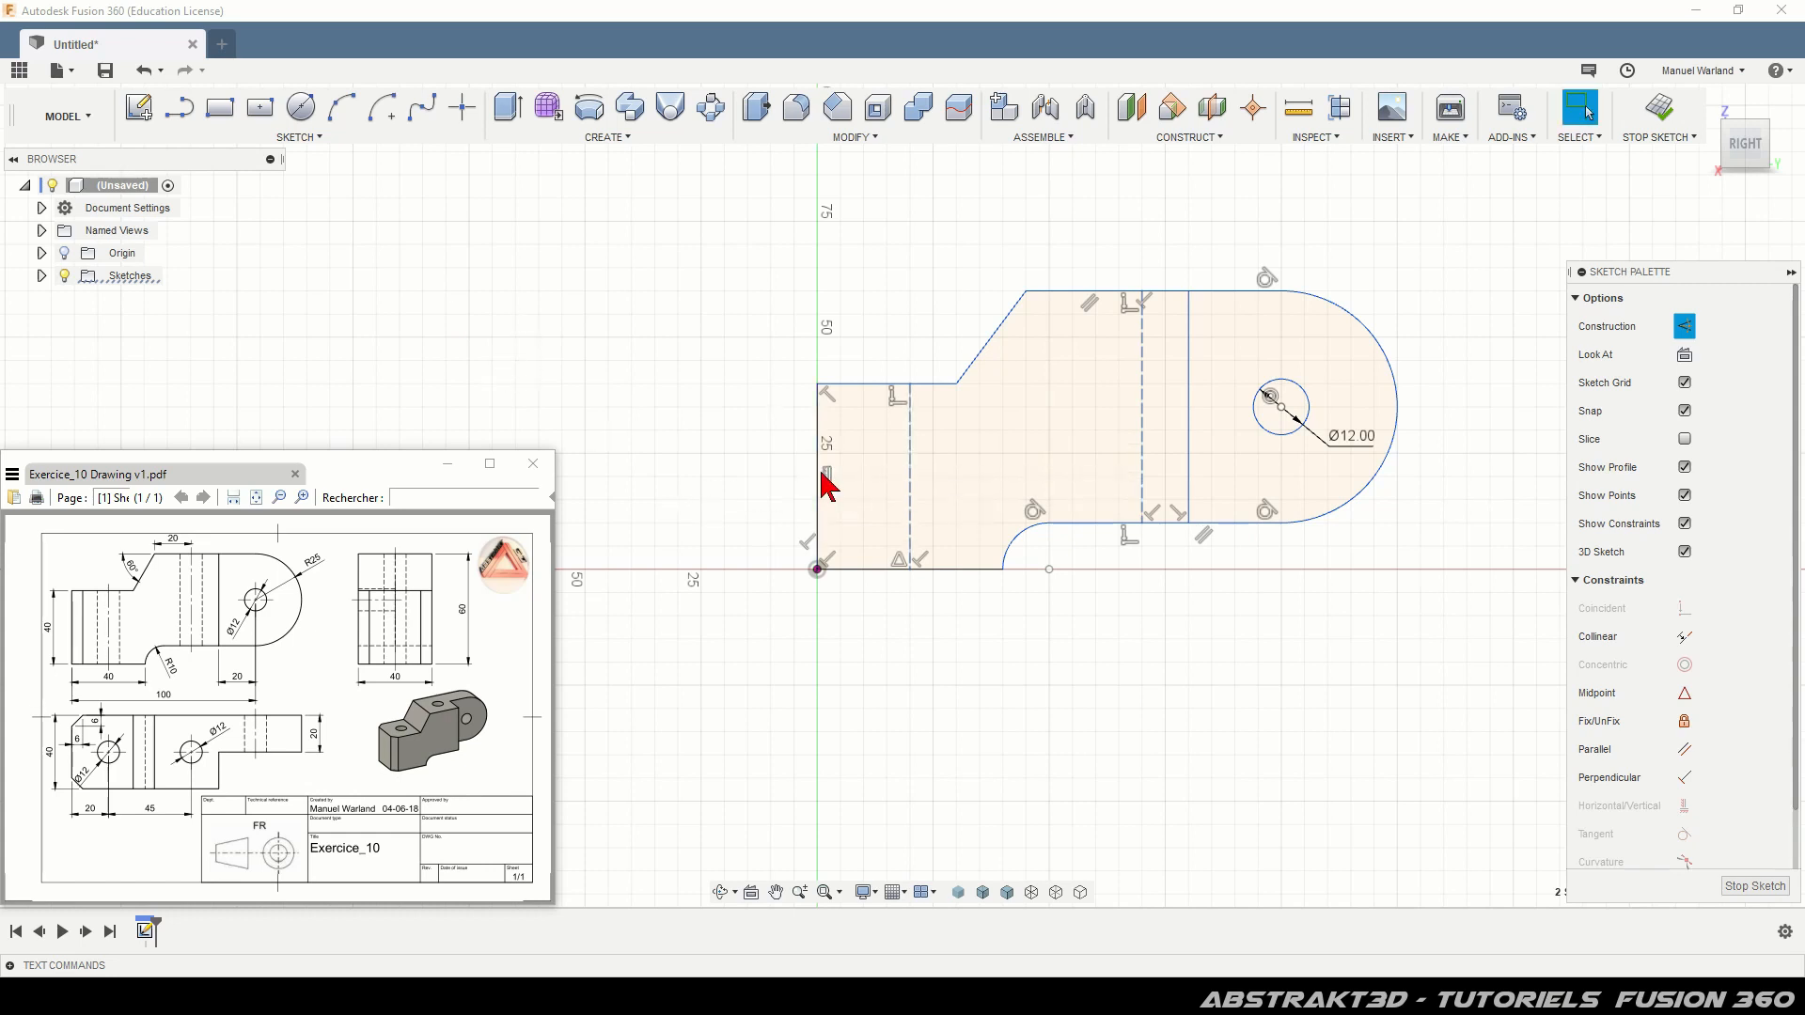
{"action": "key", "text": "d"}
{"action": "left_click", "coordinate": [817, 478]}
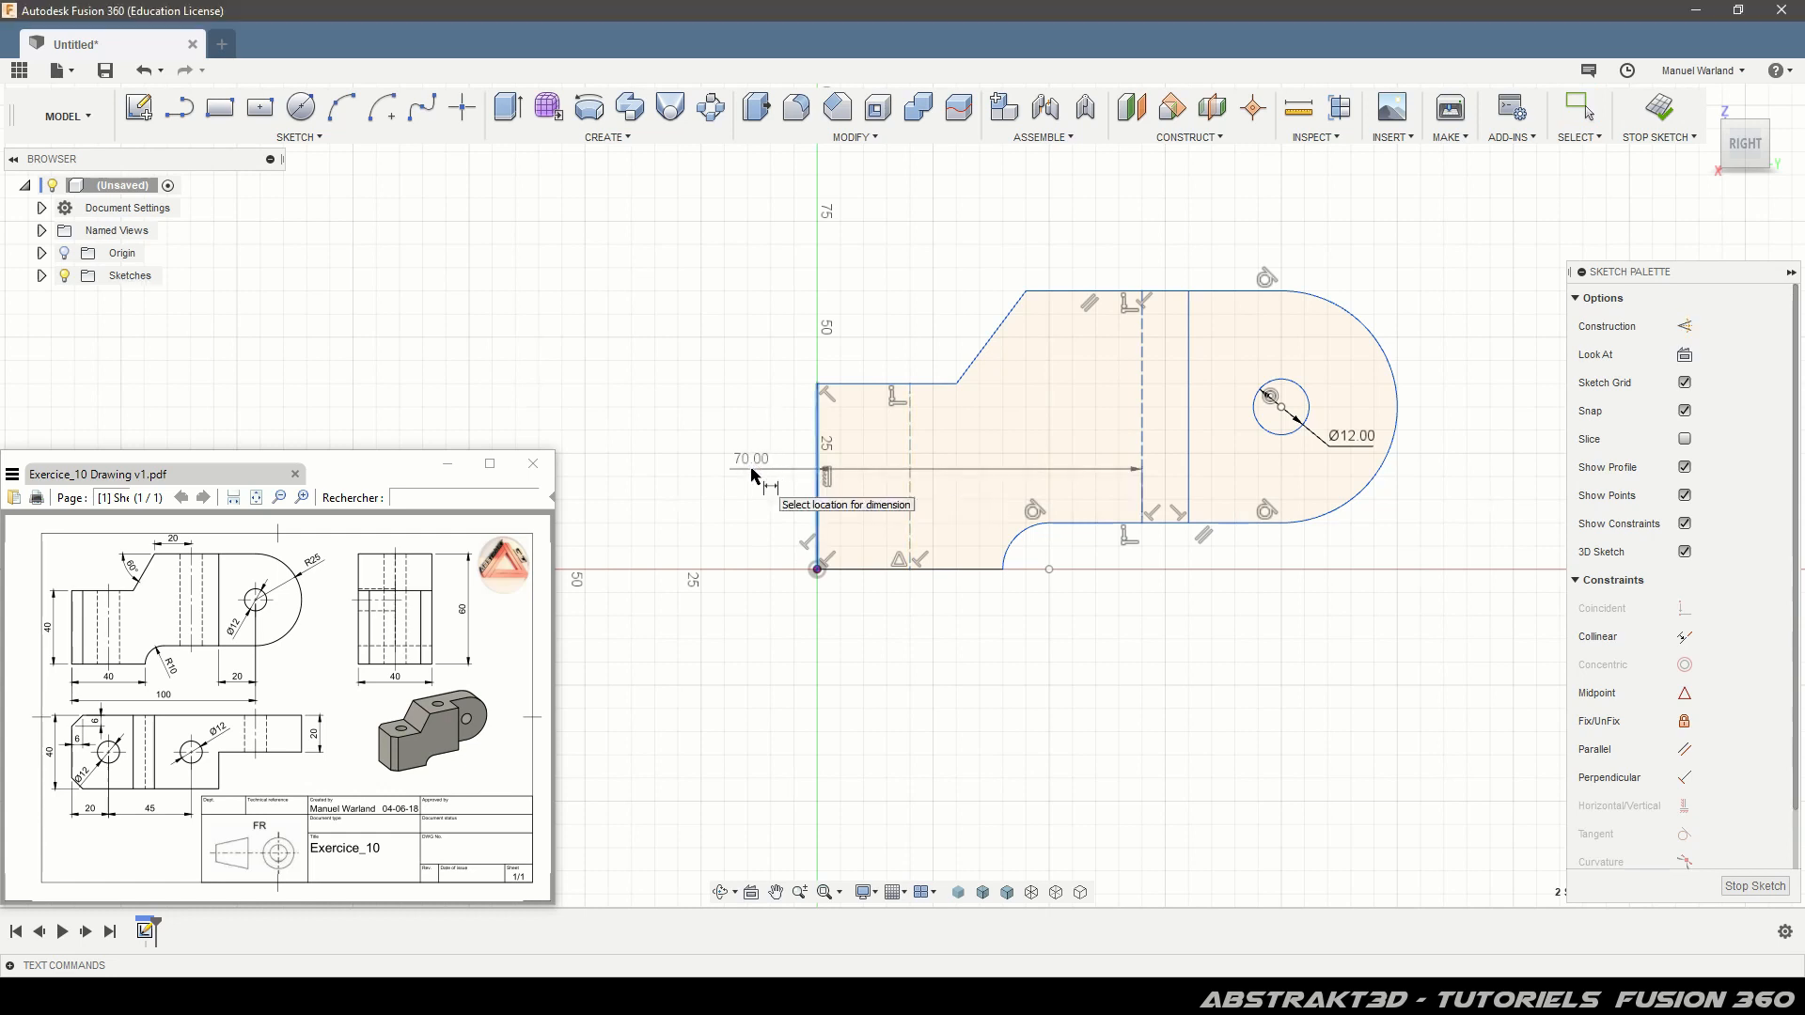
{"action": "key", "text": "Escape"}
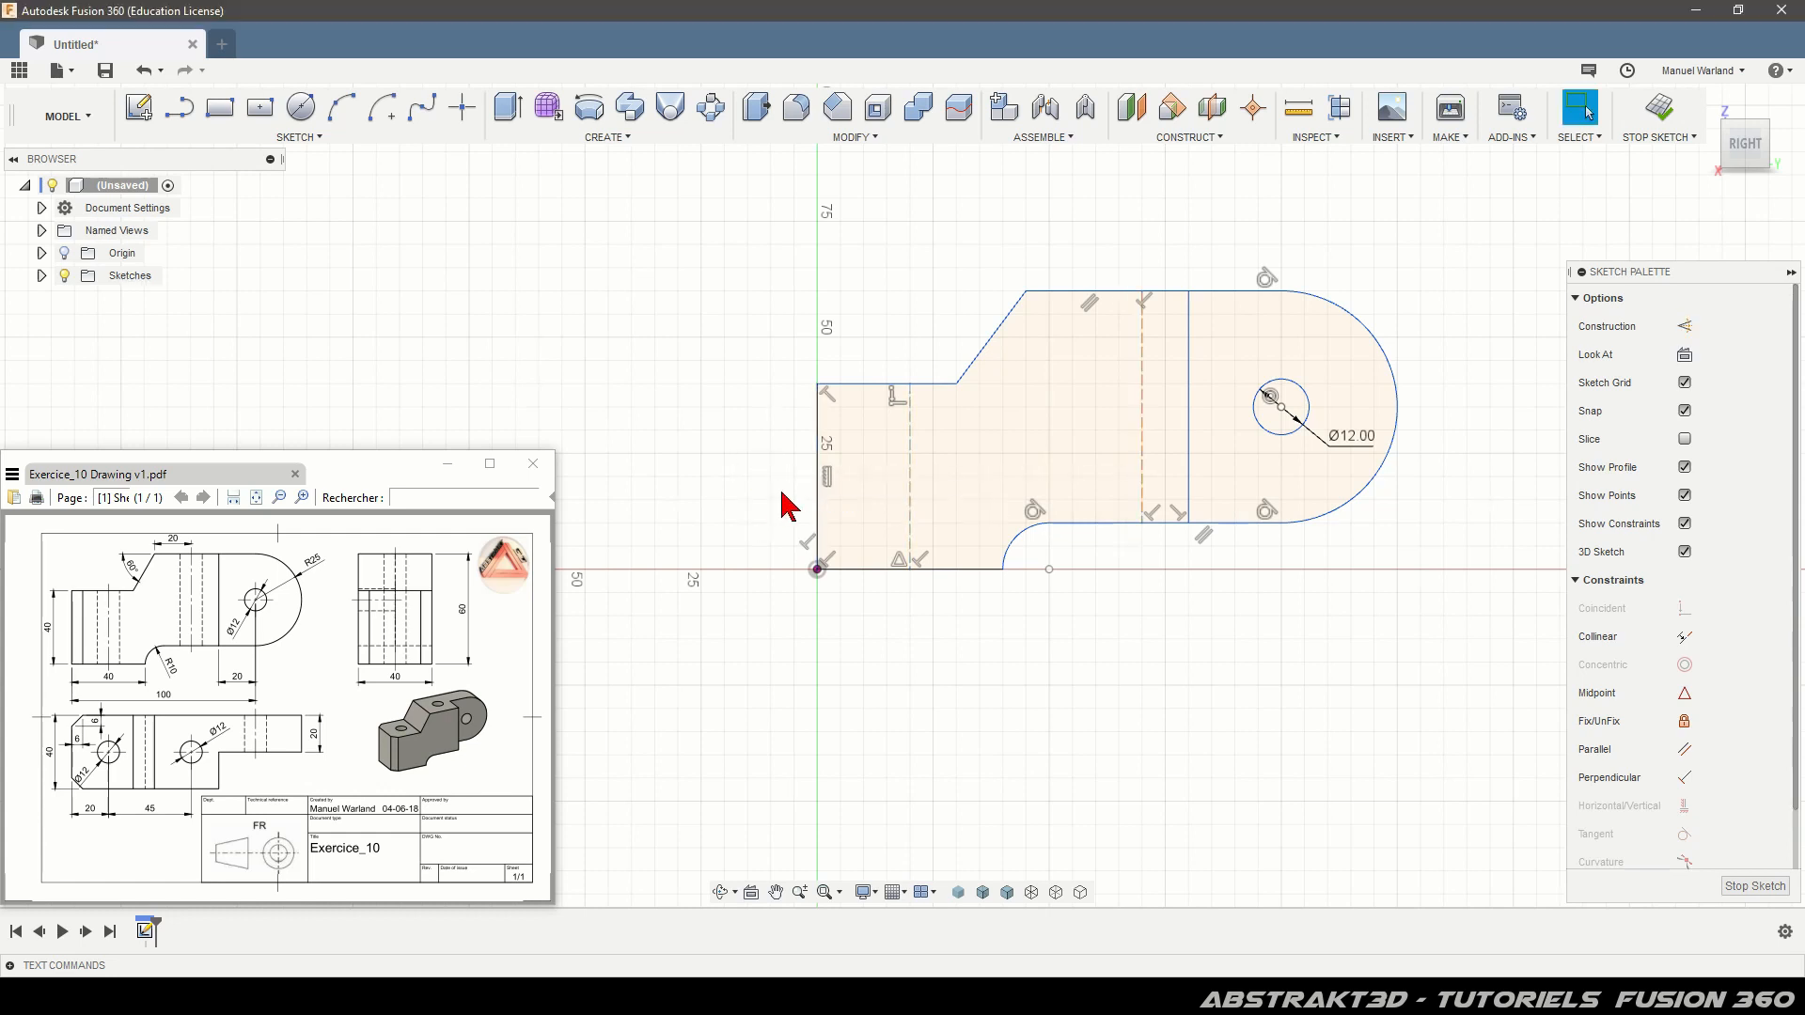
Dimension the vertical edge rising from the origin at 40 mm.
{"action": "key", "text": "d"}
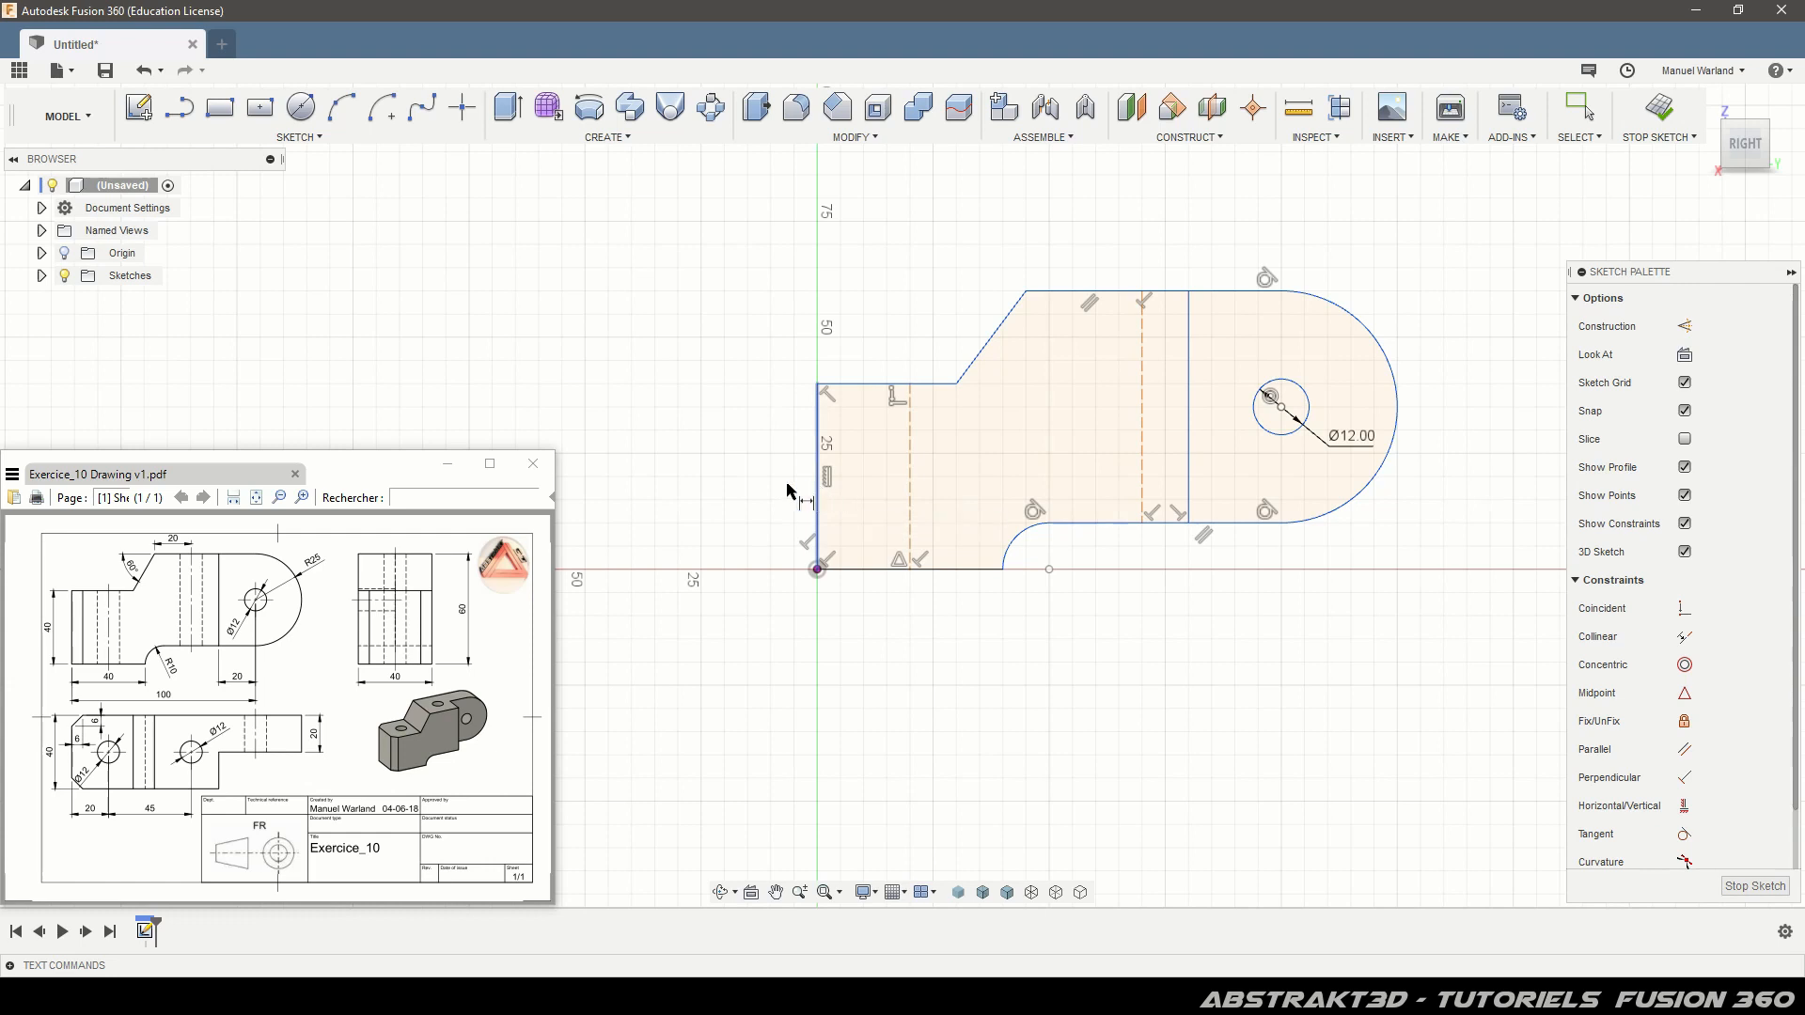
{"action": "left_click", "coordinate": [762, 490]}
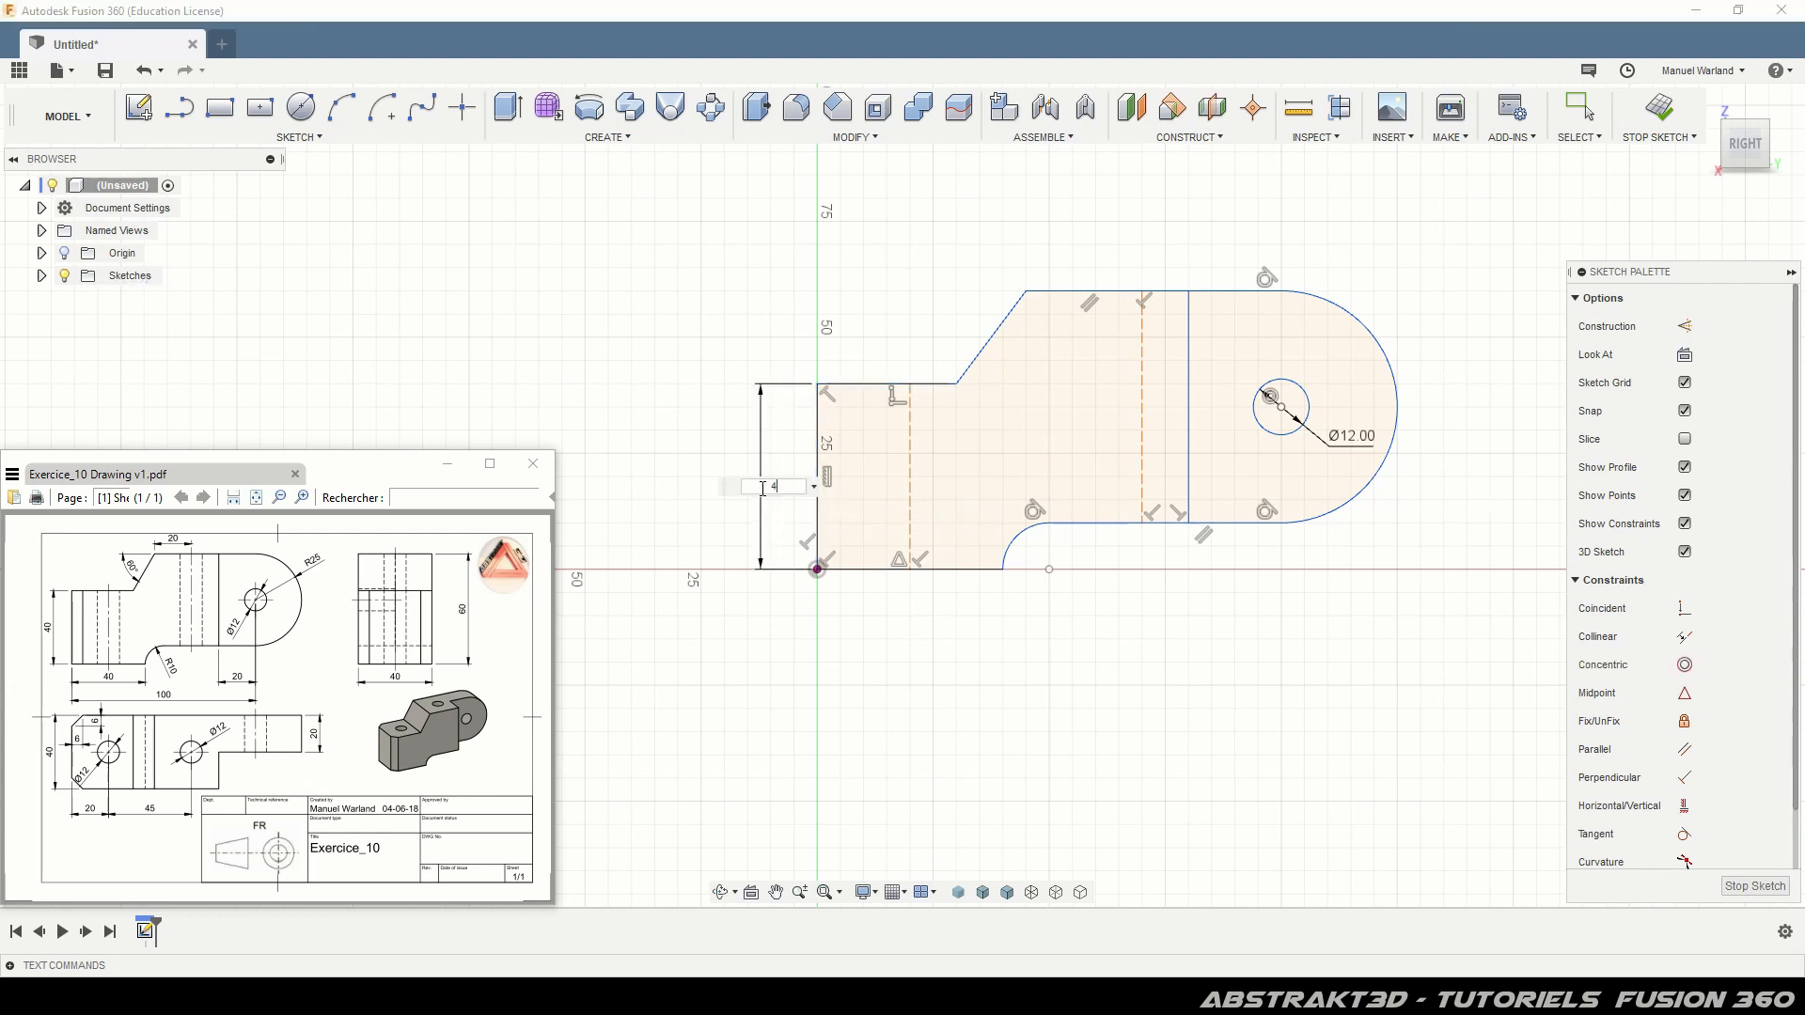
{"action": "key", "text": "Return"}
Dimension the lower block's bottom edge, running from the origin to the concave arc, at 40 mm.
{"action": "left_click", "coordinate": [879, 569]}
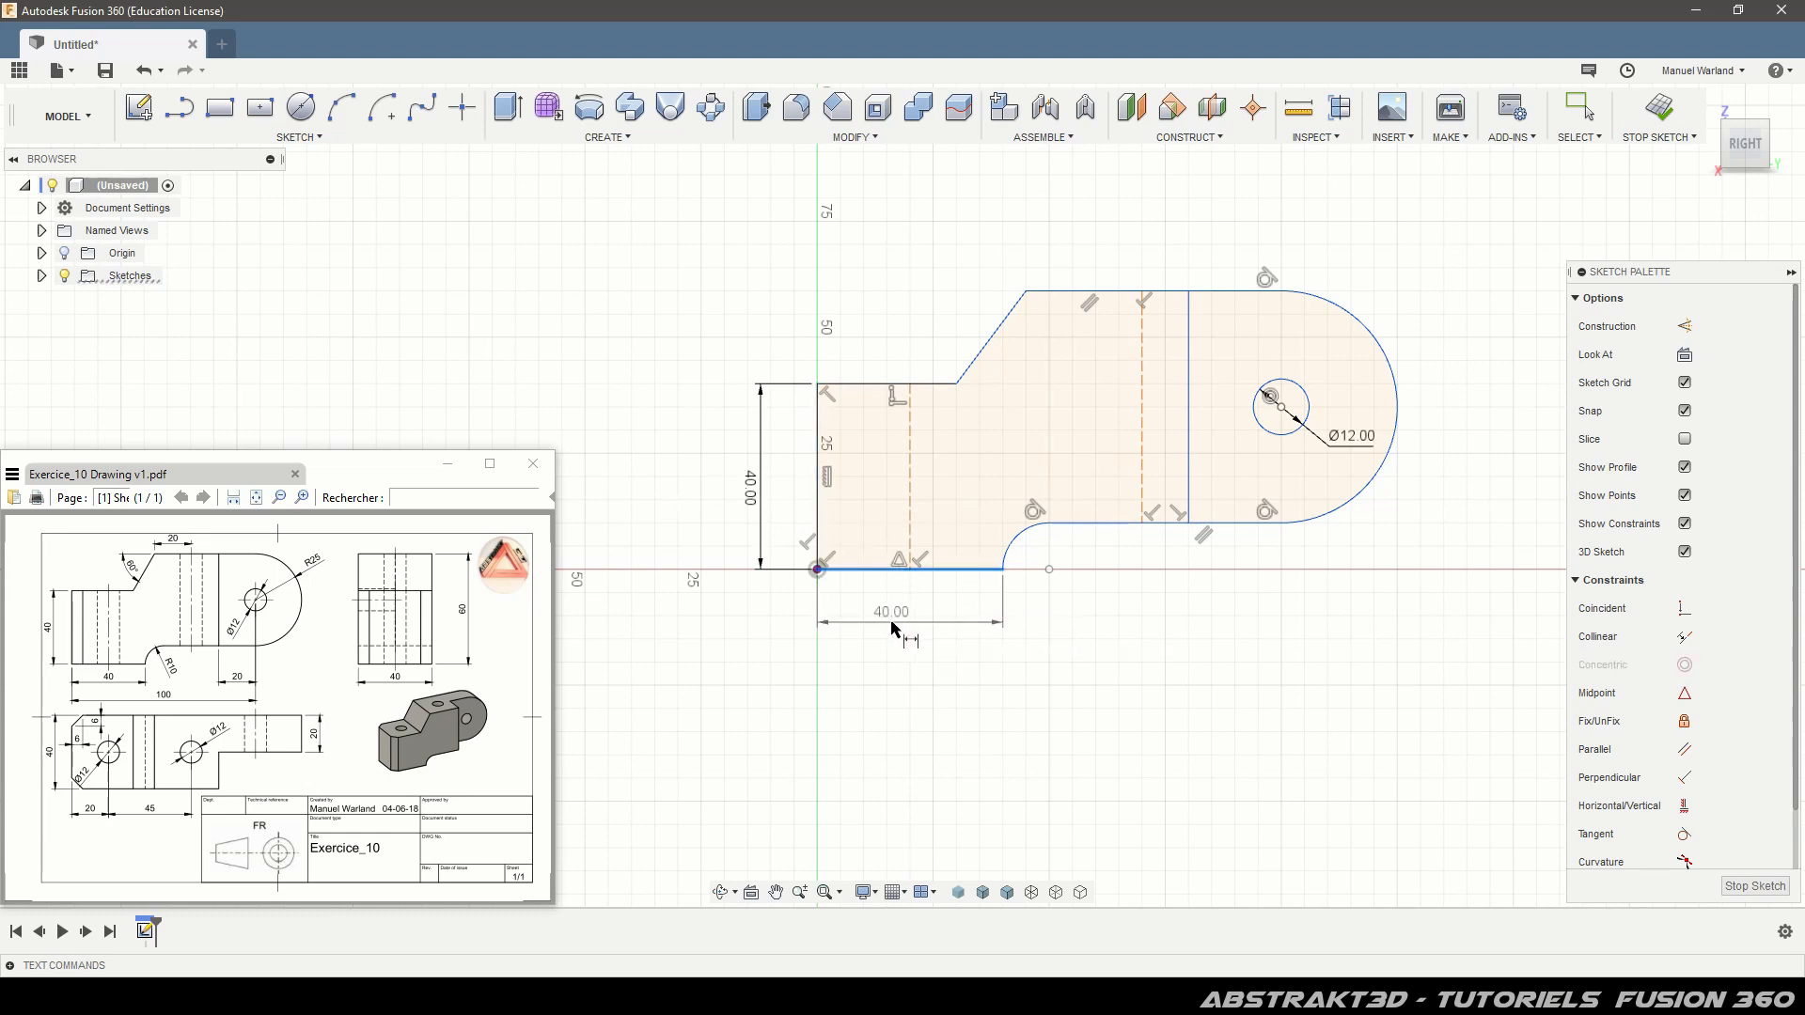
{"action": "left_click", "coordinate": [899, 623]}
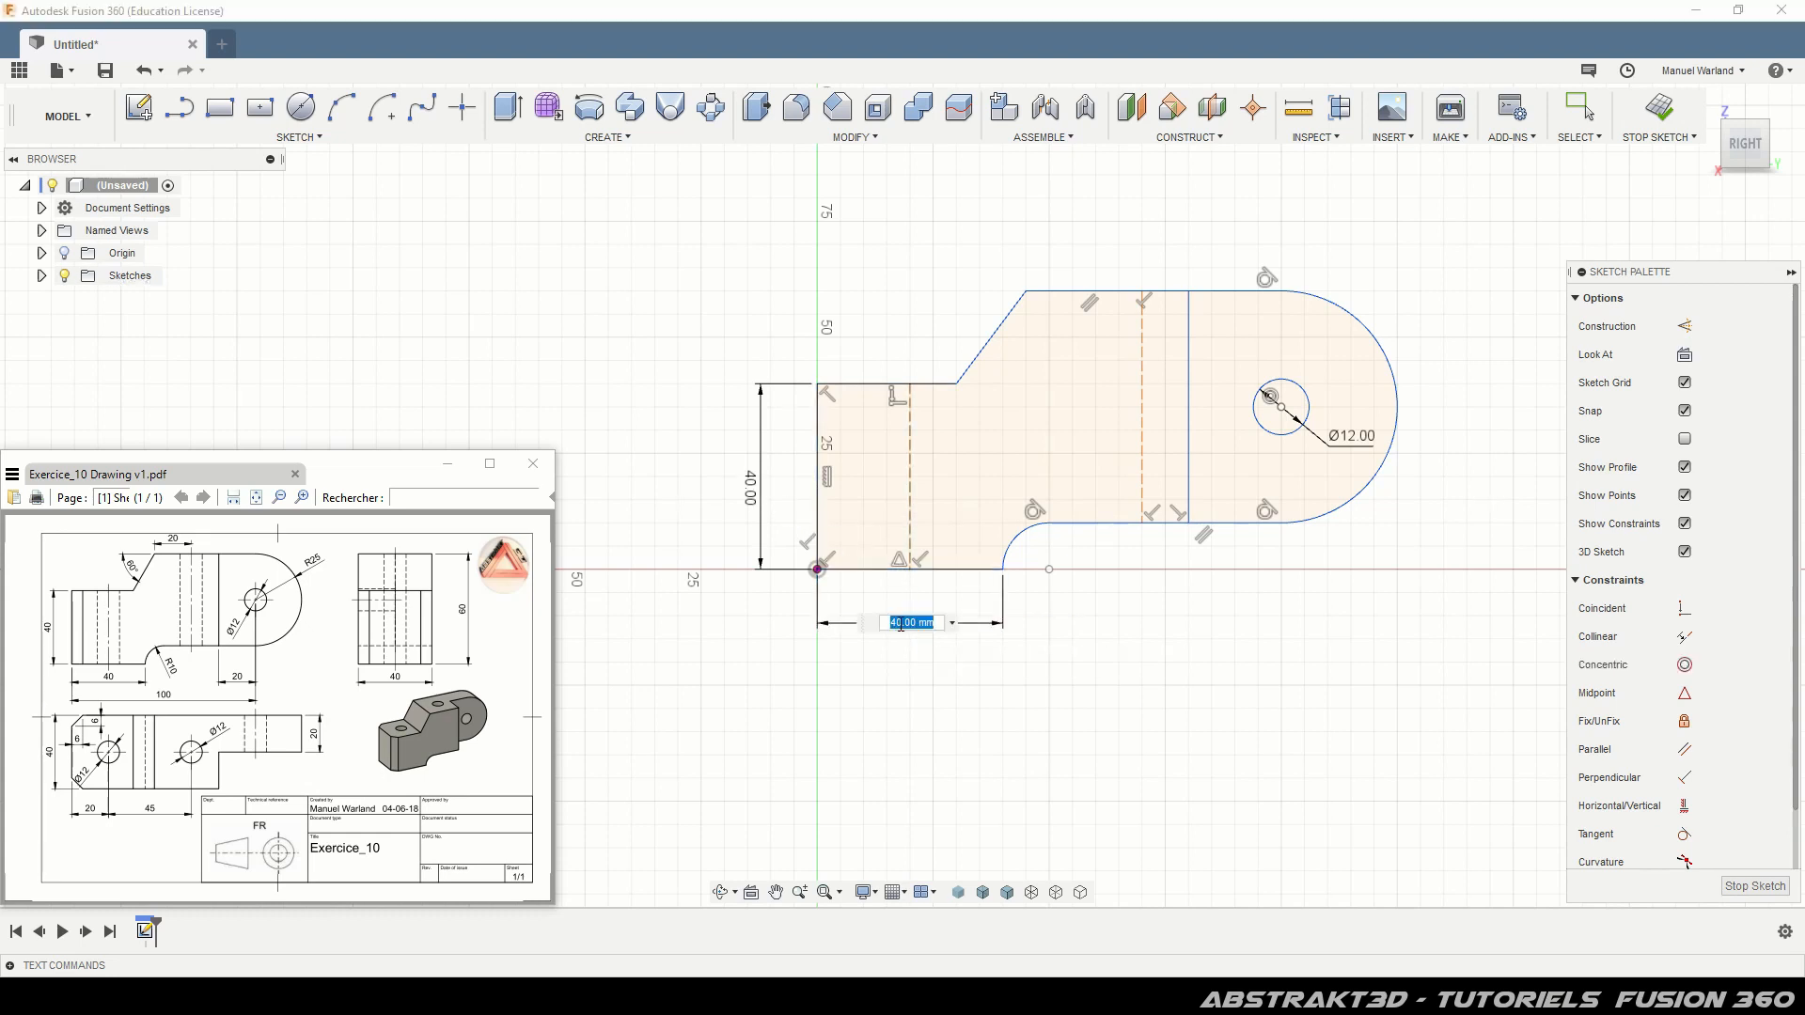
{"action": "key", "text": "Return"}
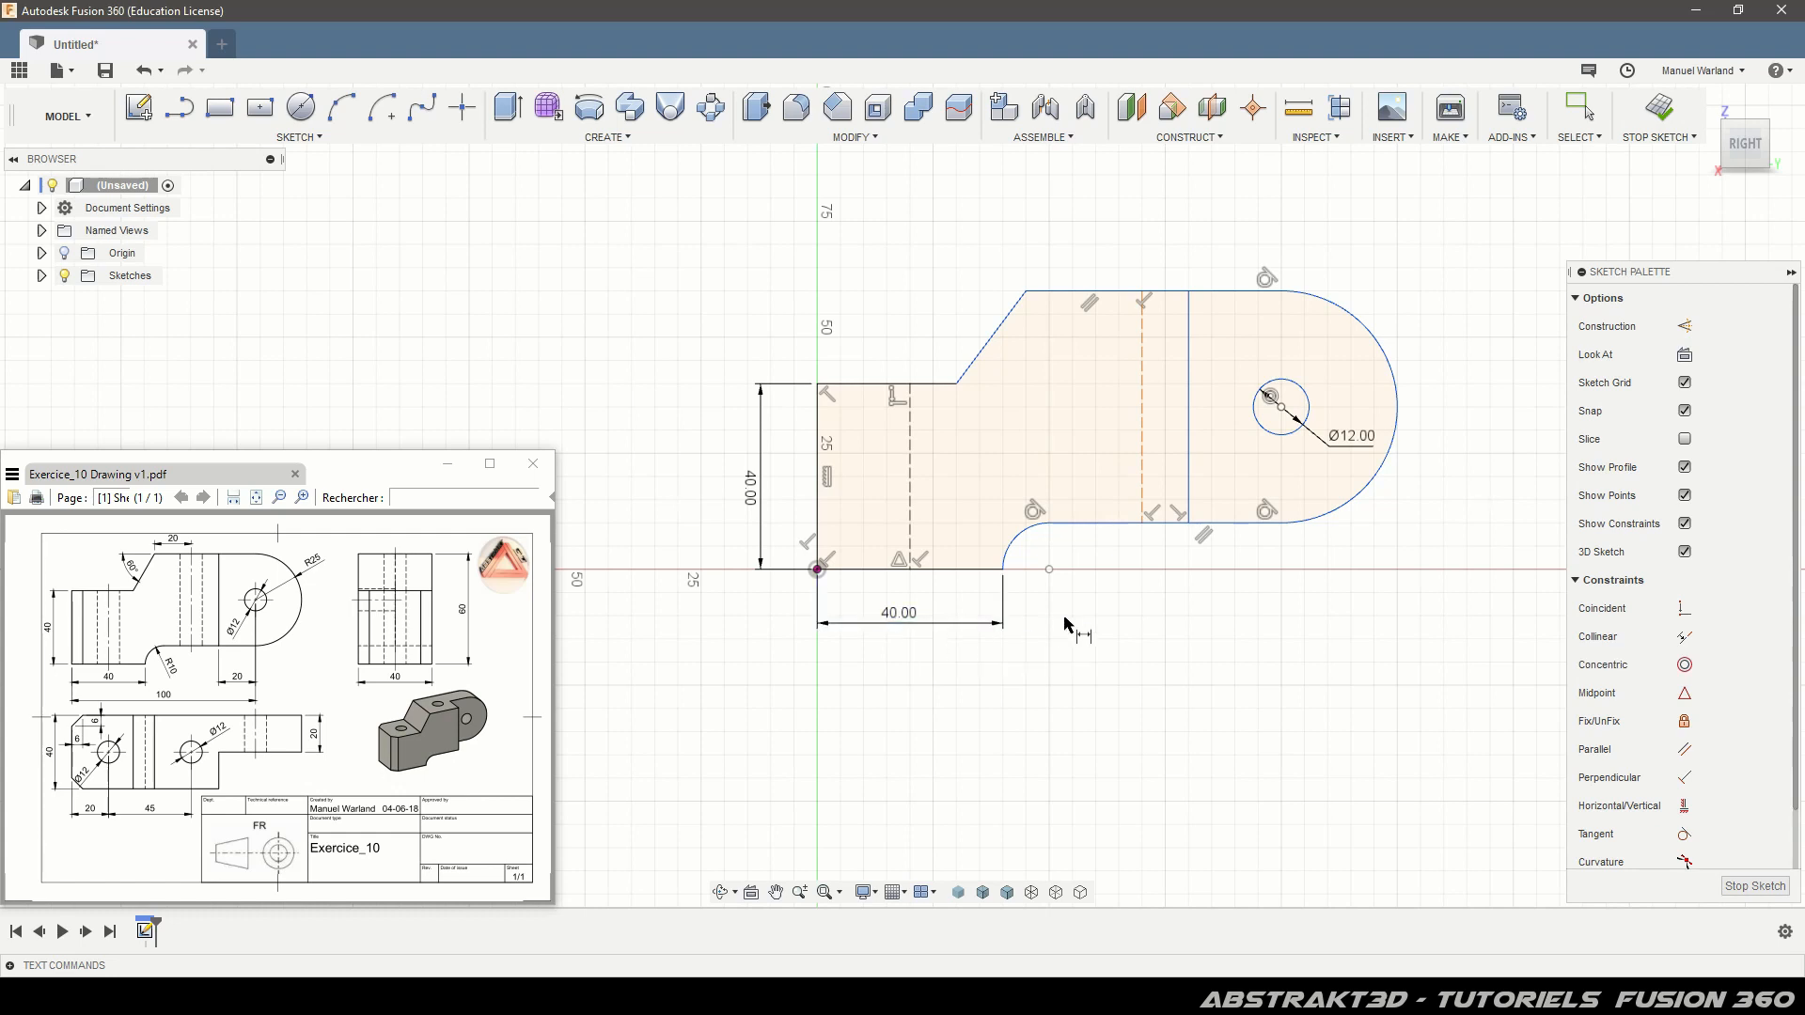
Dimension the small concave arc at radius 10 mm and the large end arc at radius 25 mm.
{"action": "left_click", "coordinate": [1011, 542]}
{"action": "left_click", "coordinate": [990, 501]}
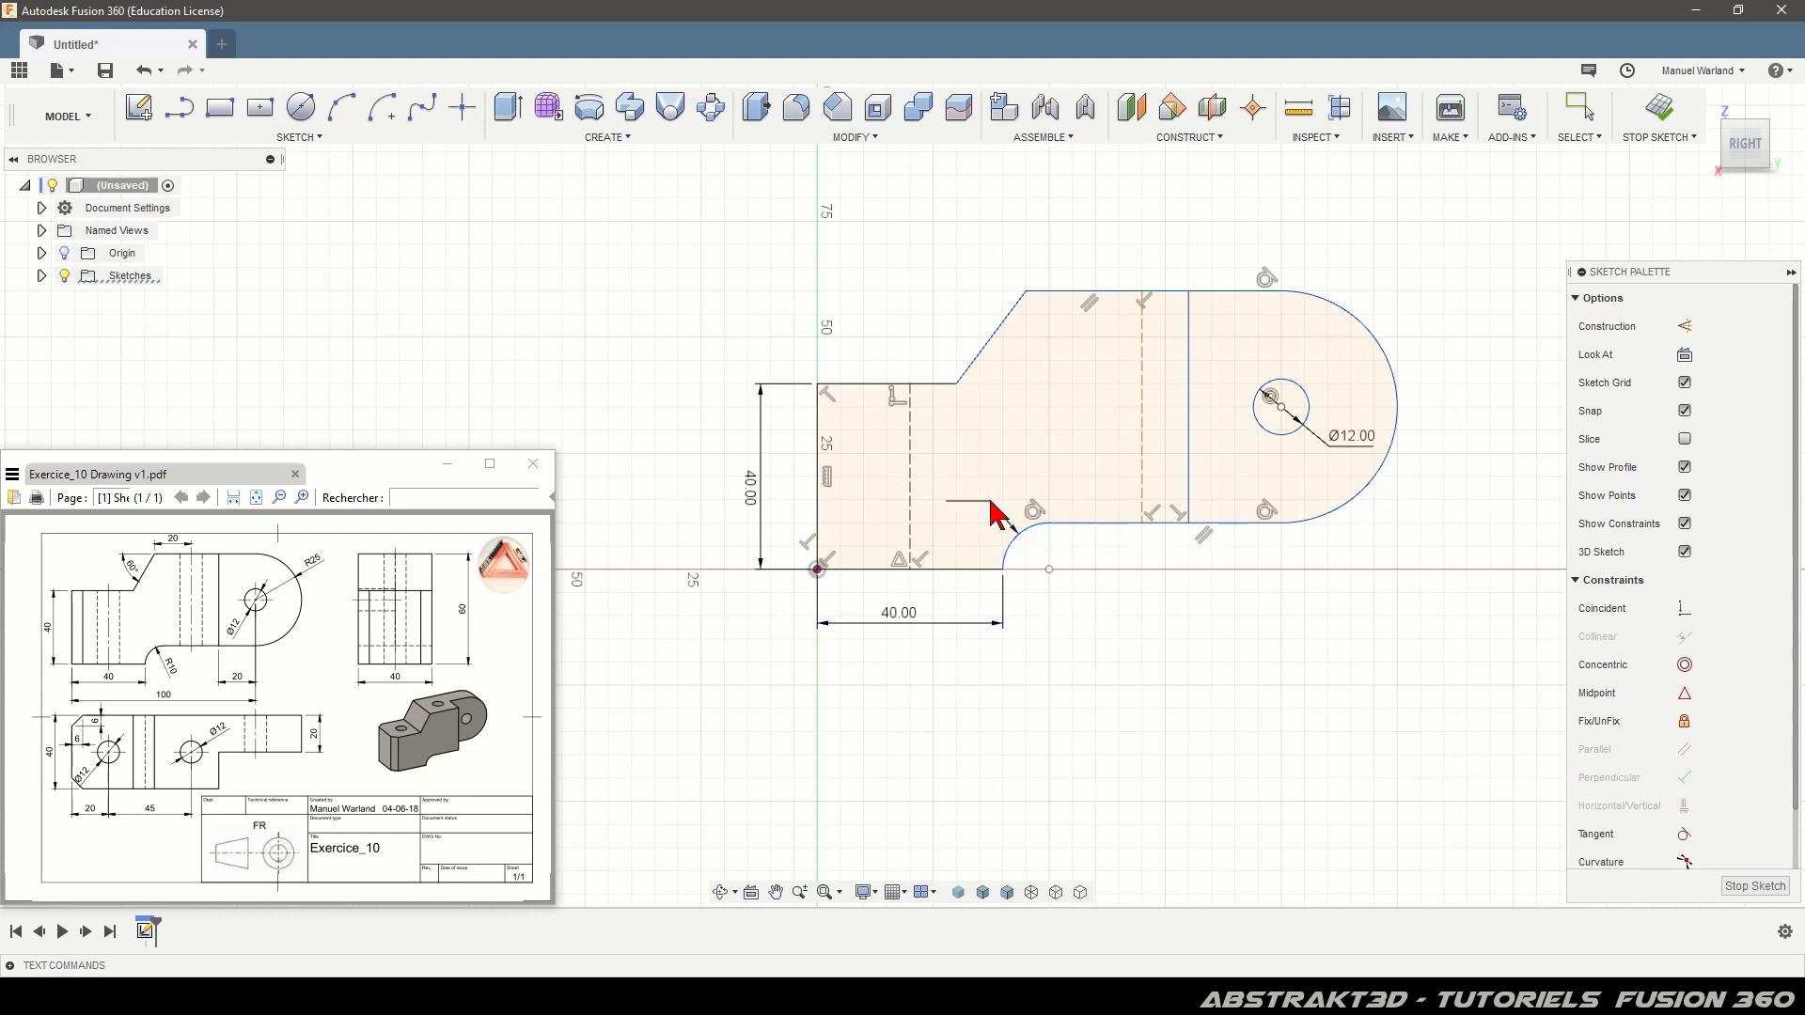
{"action": "left_click", "coordinate": [990, 513]}
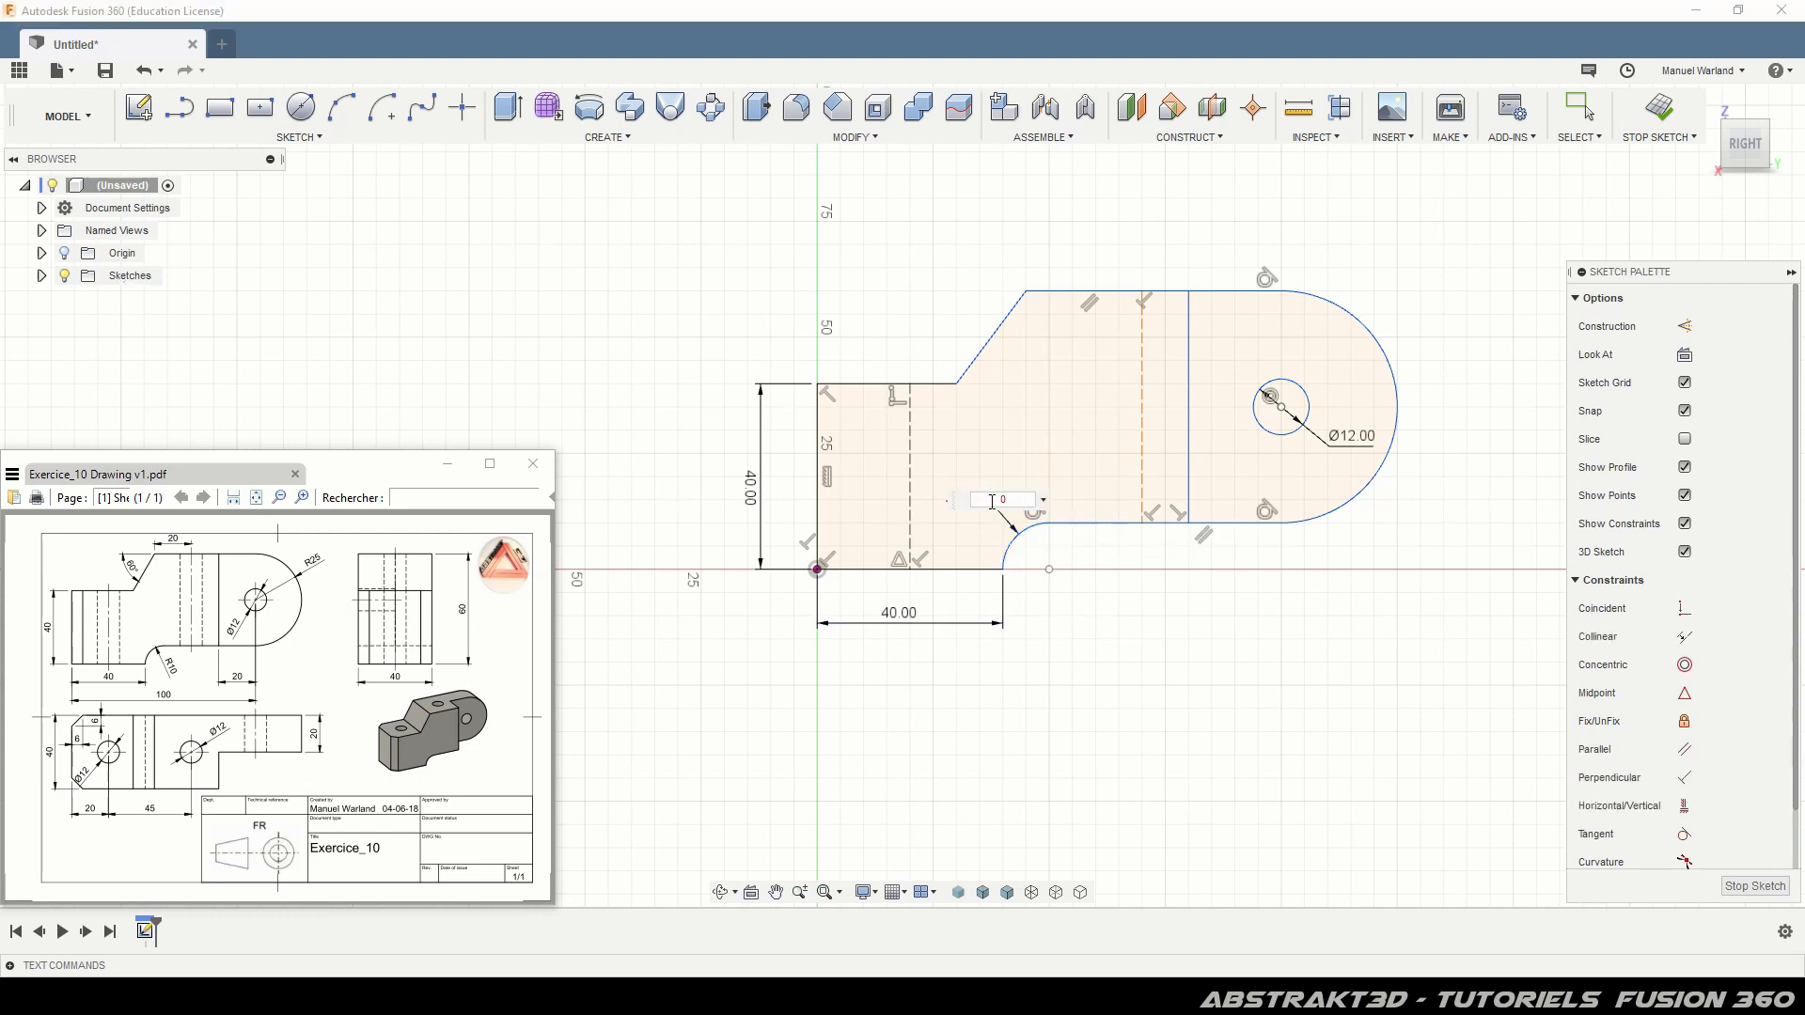
{"action": "key", "text": "Return"}
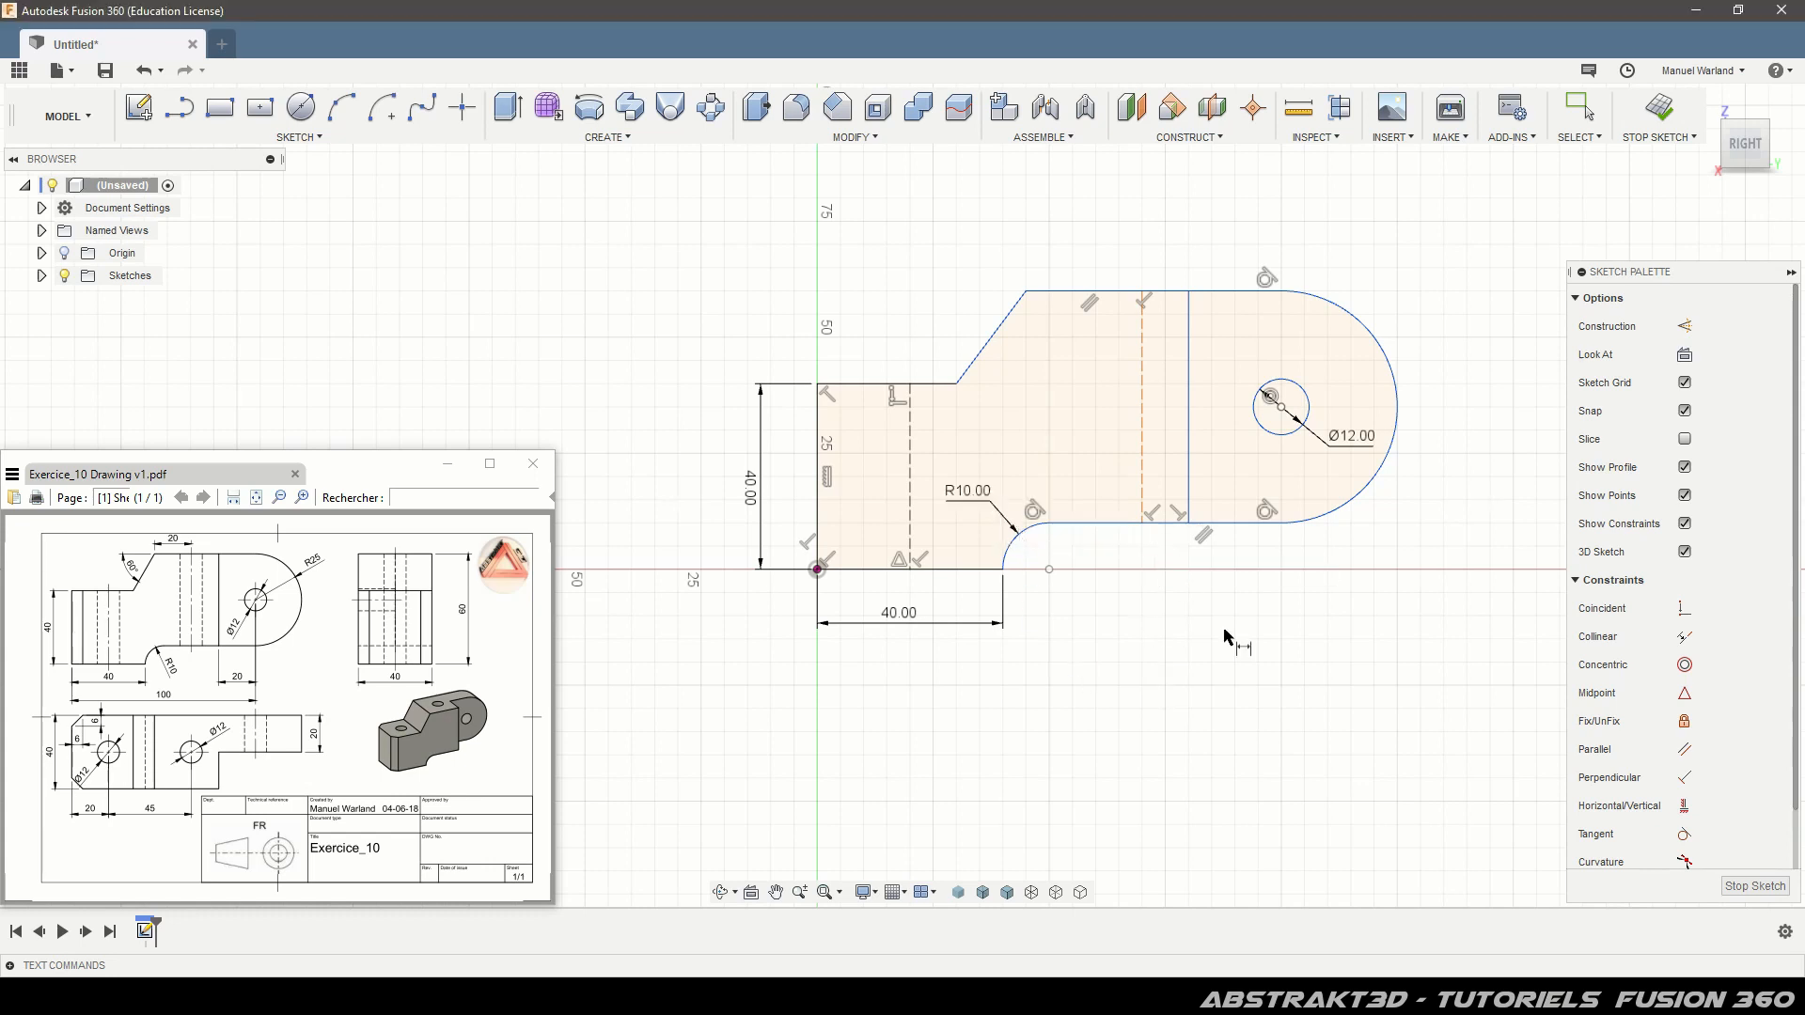
{"action": "left_click", "coordinate": [1436, 320]}
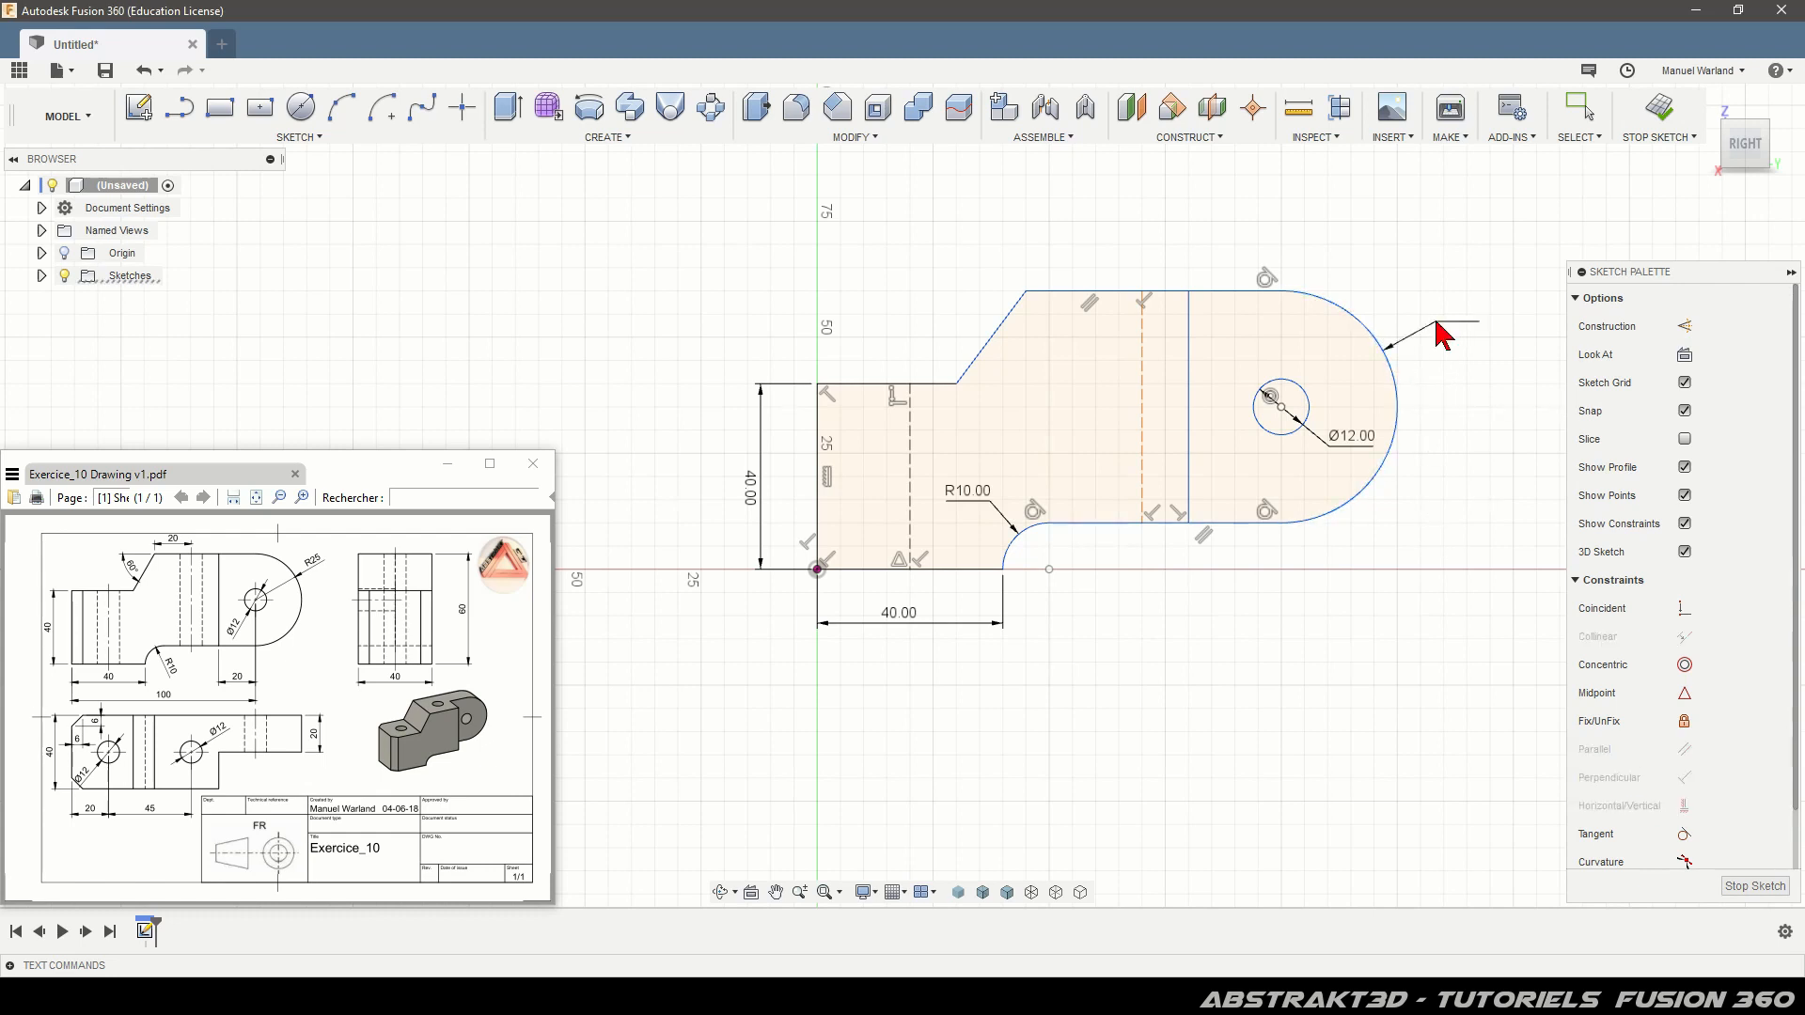
{"action": "type", "text": "25"}
{"action": "key", "text": "Return"}
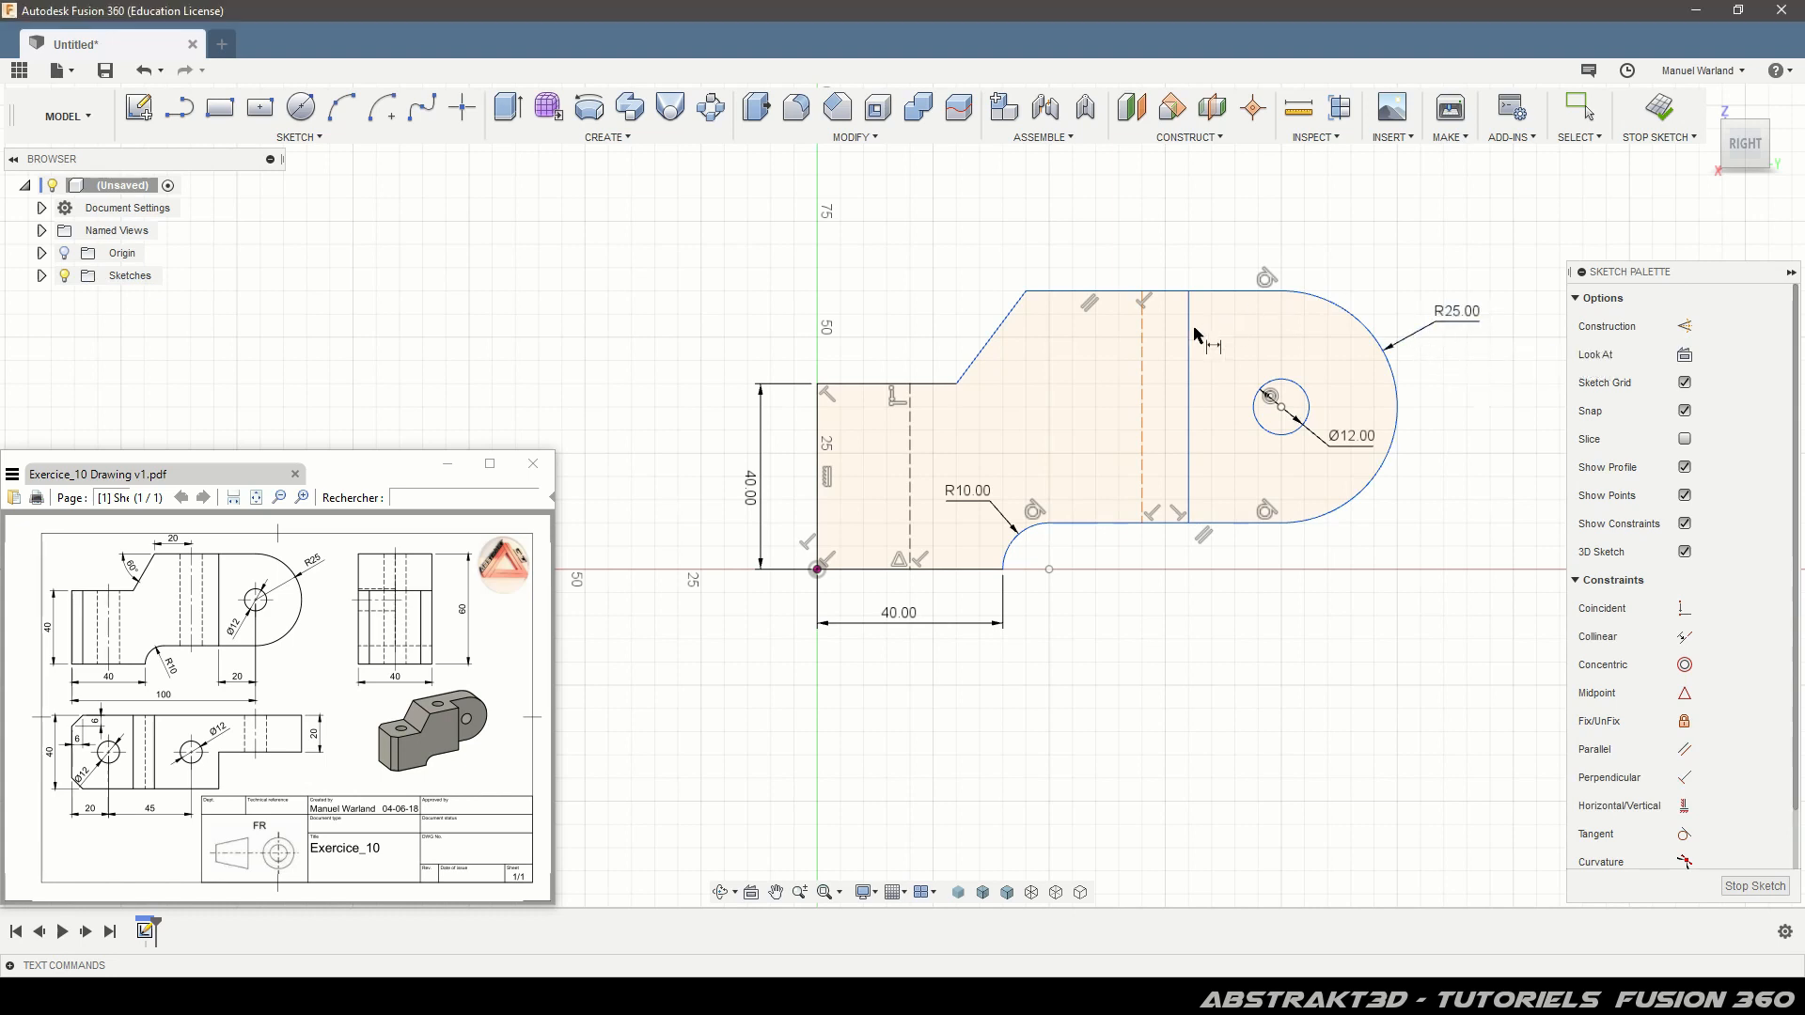
Dimension the horizontal distance between the circle's center and the solid vertical line at 20 mm.
{"action": "left_click", "coordinate": [1281, 407]}
{"action": "left_click", "coordinate": [1190, 413]}
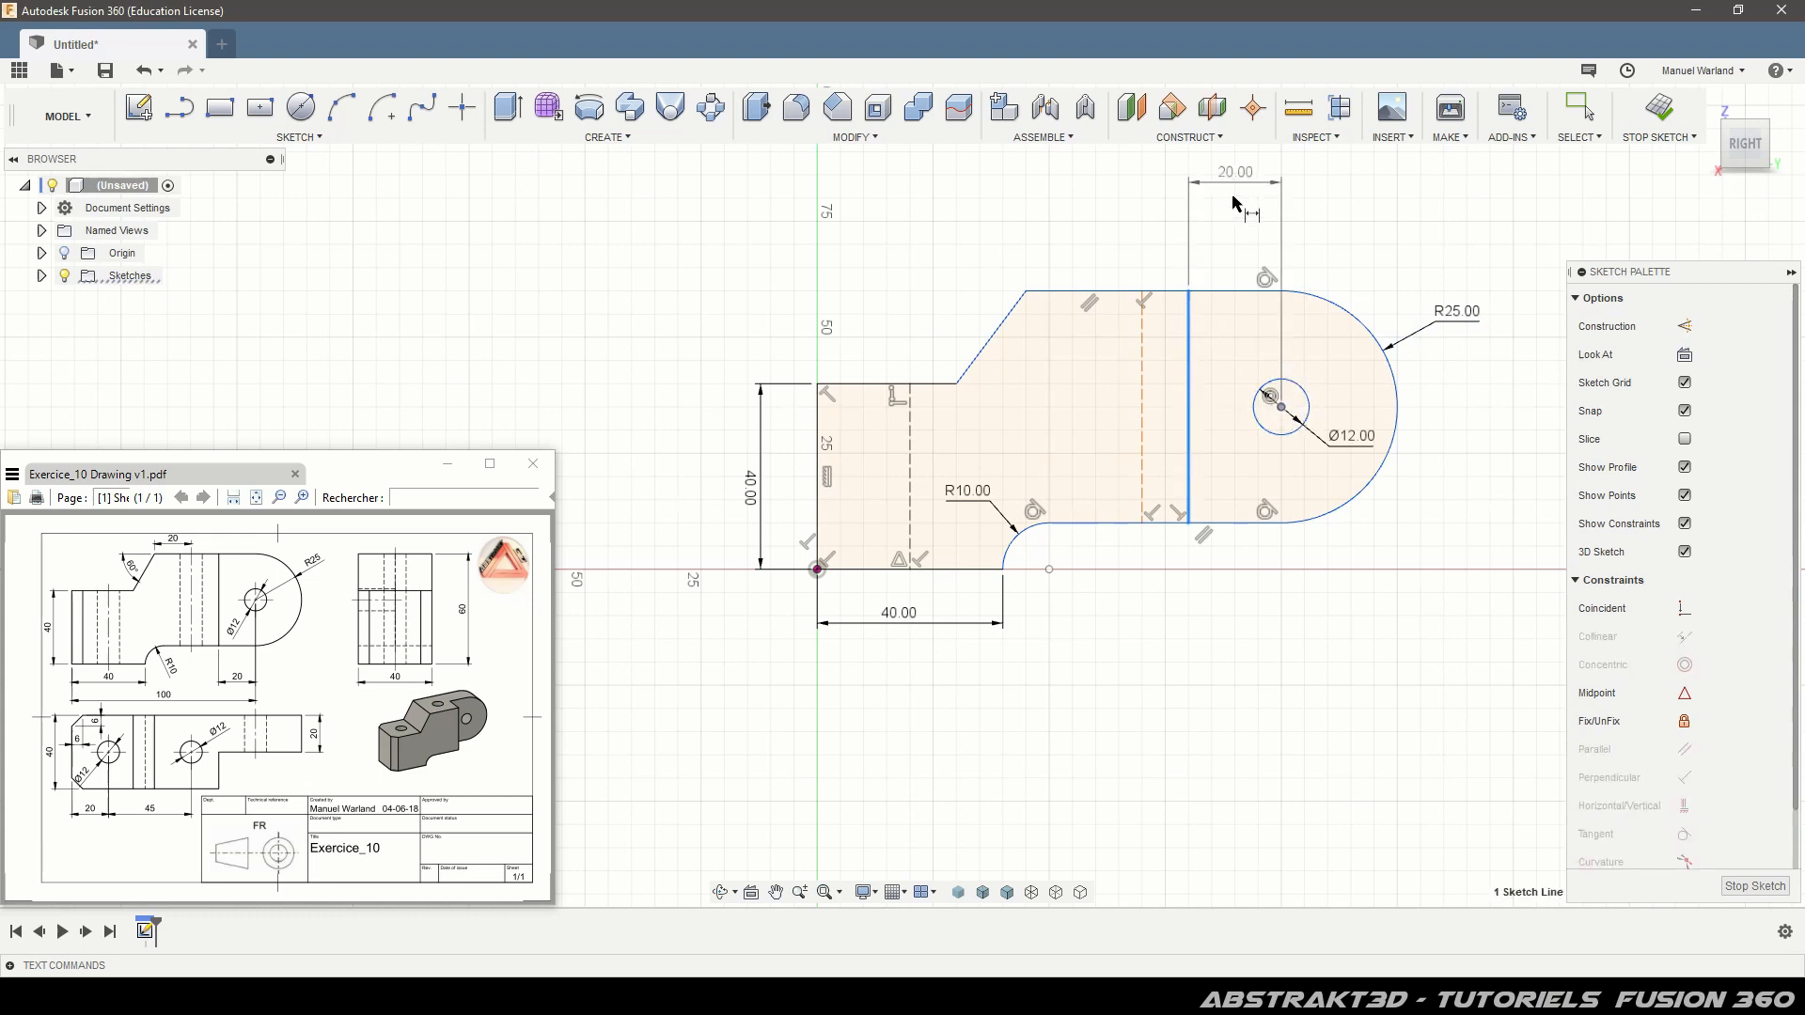
{"action": "left_click", "coordinate": [1246, 250]}
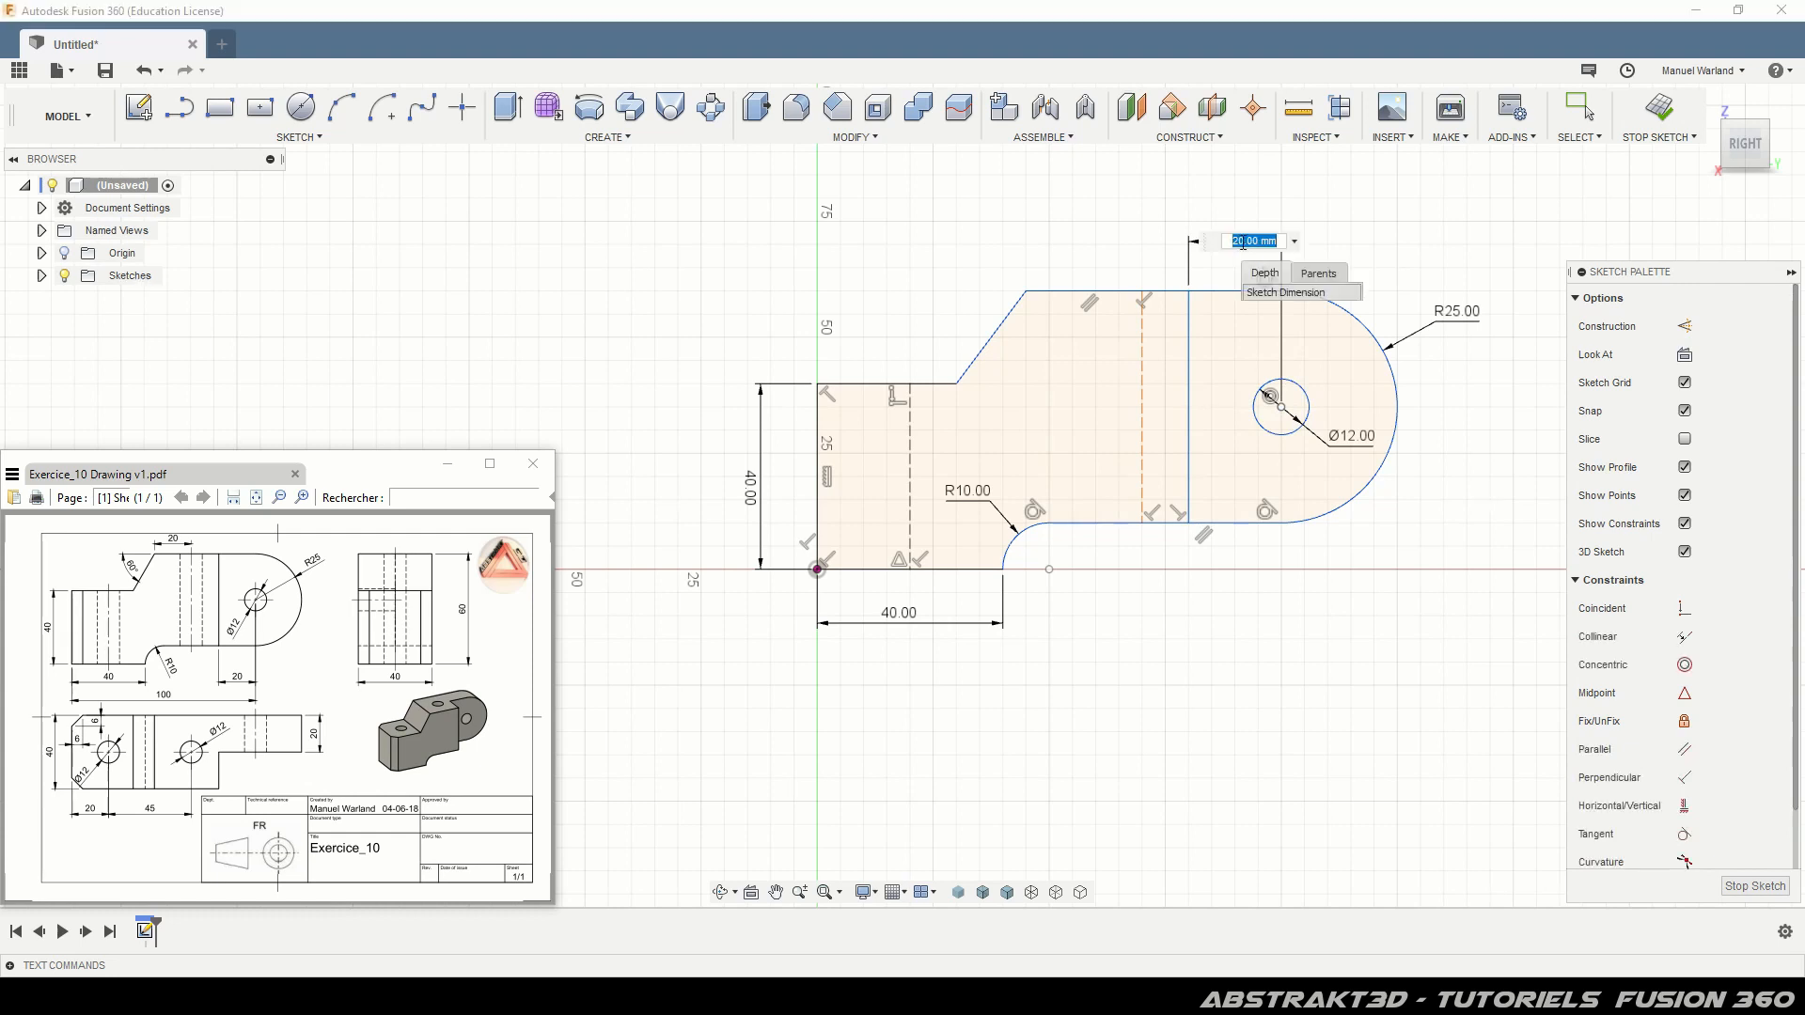
{"action": "key", "text": "Return"}
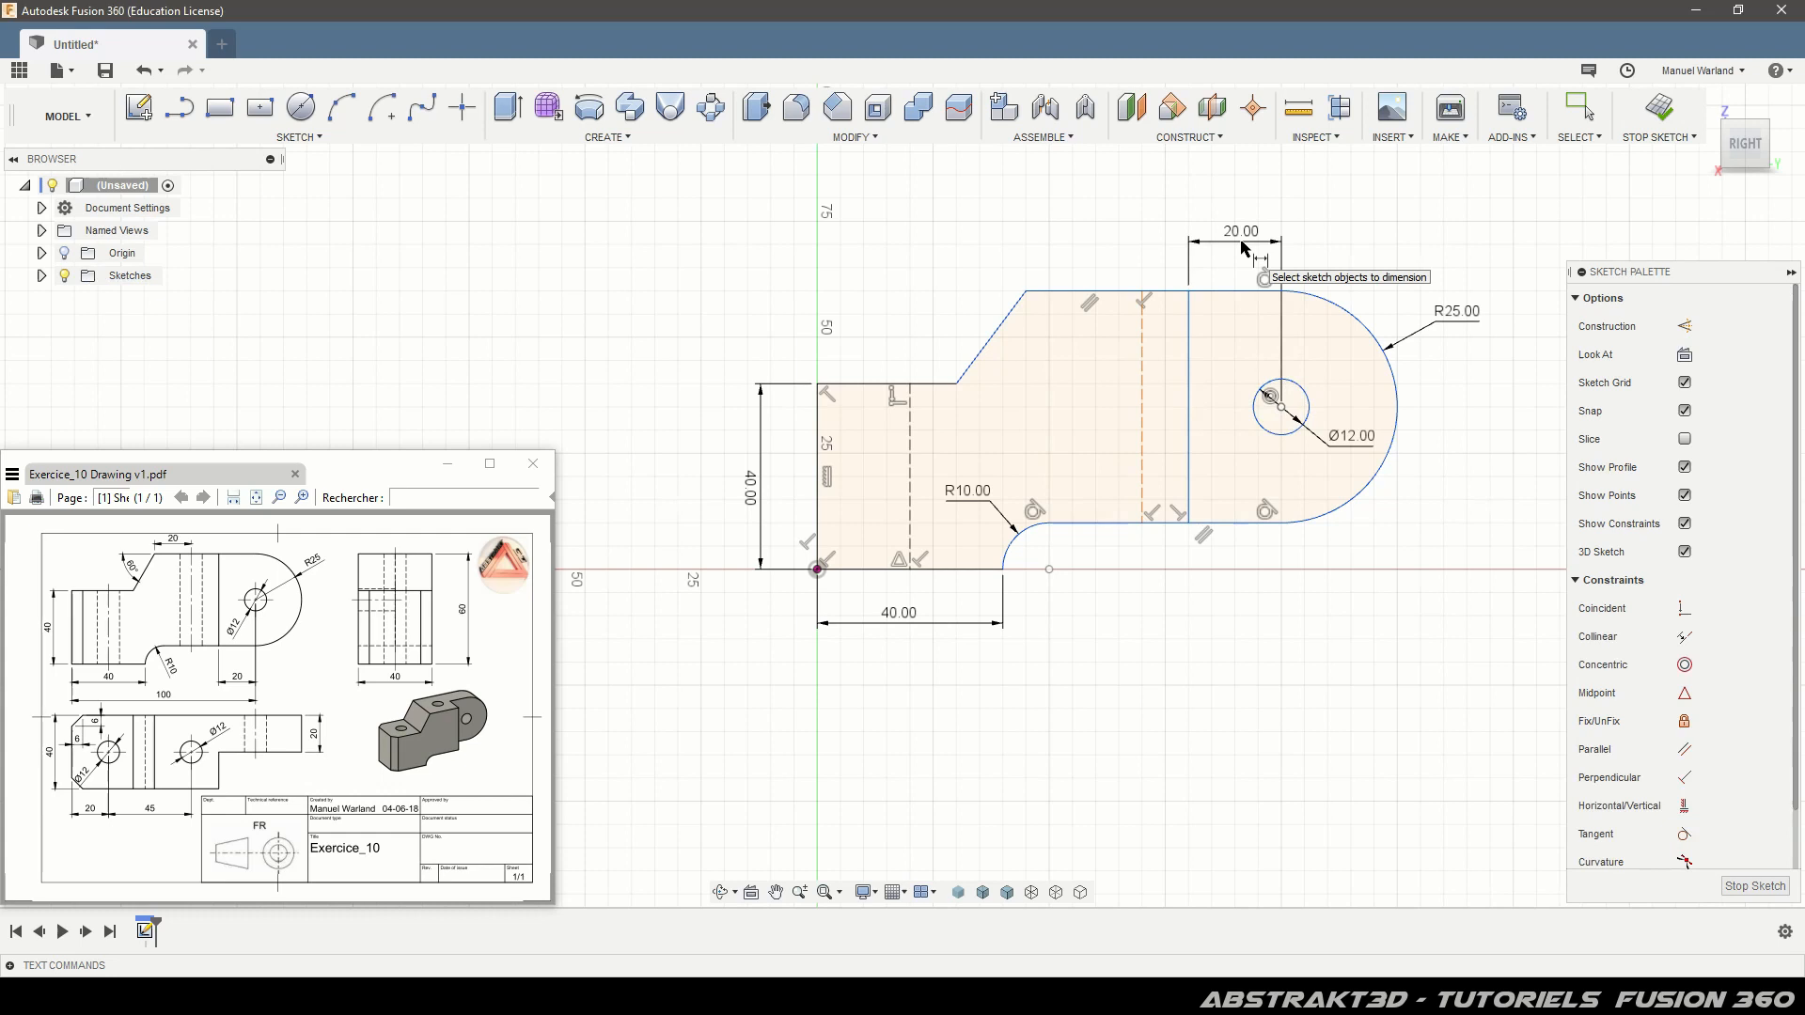
Add a driven dimension between the vertical edge at the origin and the lower block's construction line.
{"action": "left_click", "coordinate": [819, 418]}
{"action": "left_click", "coordinate": [910, 428]}
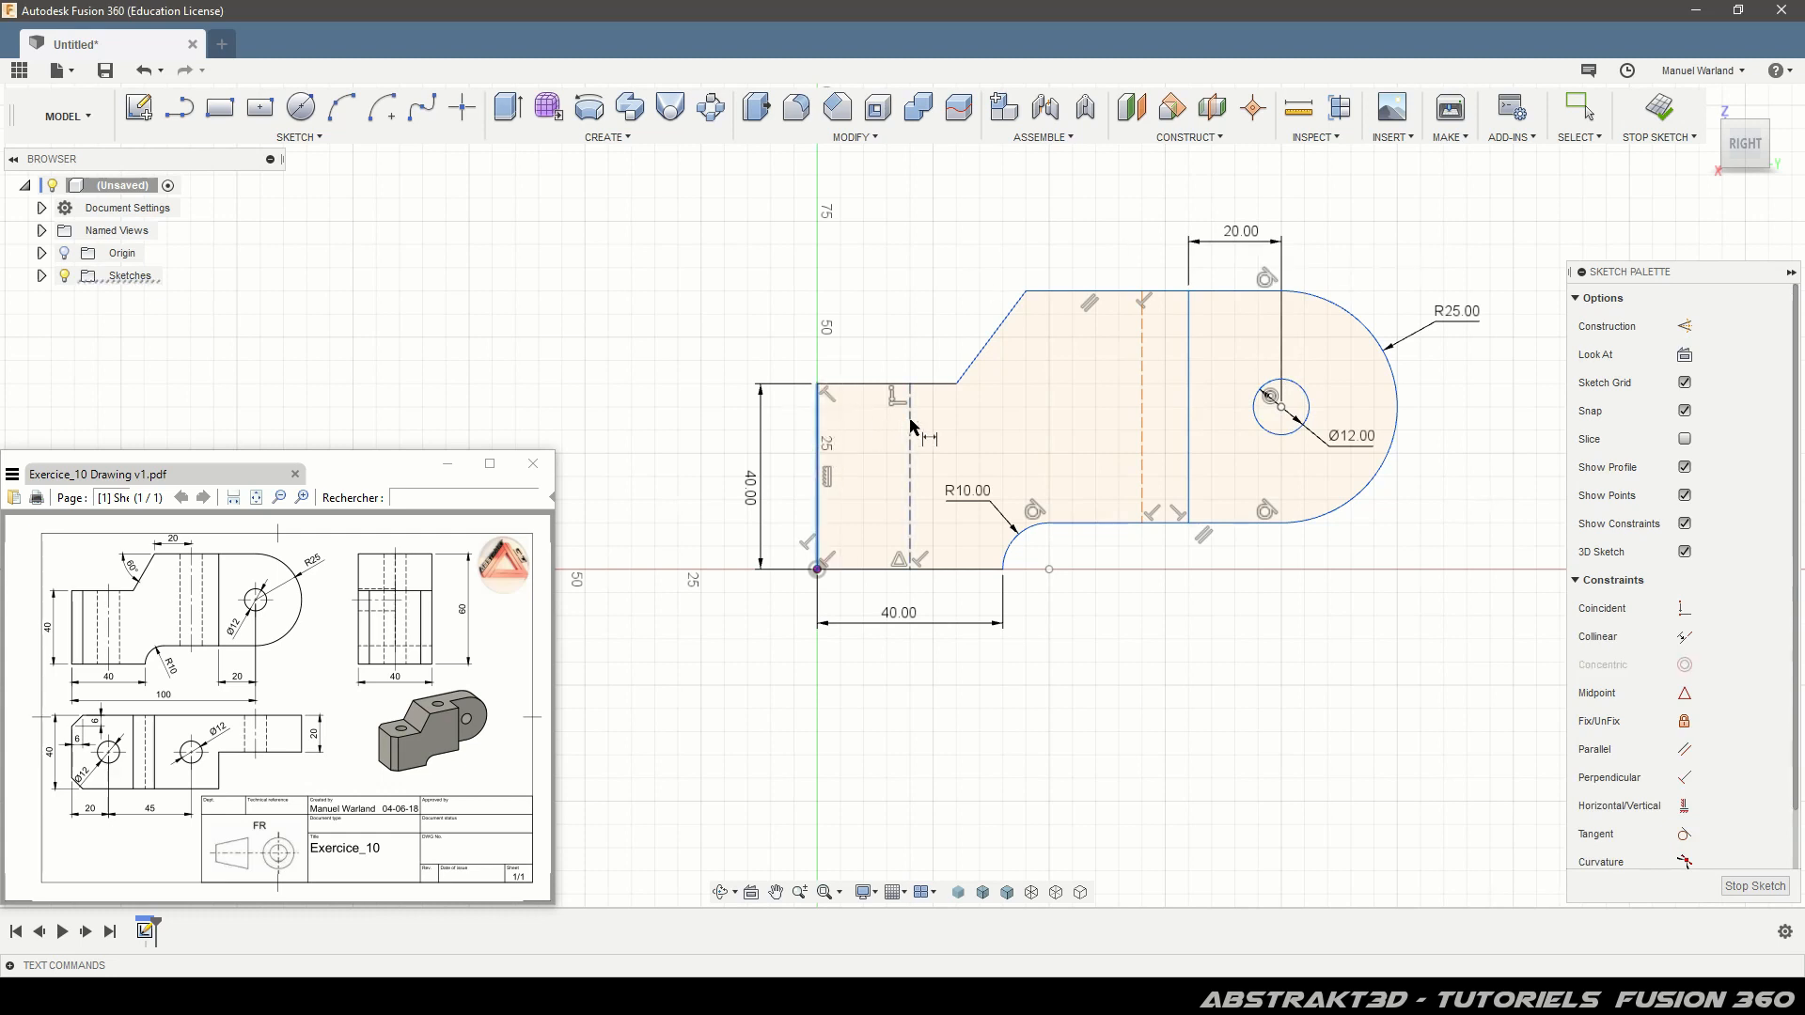
{"action": "left_click", "coordinate": [864, 344]}
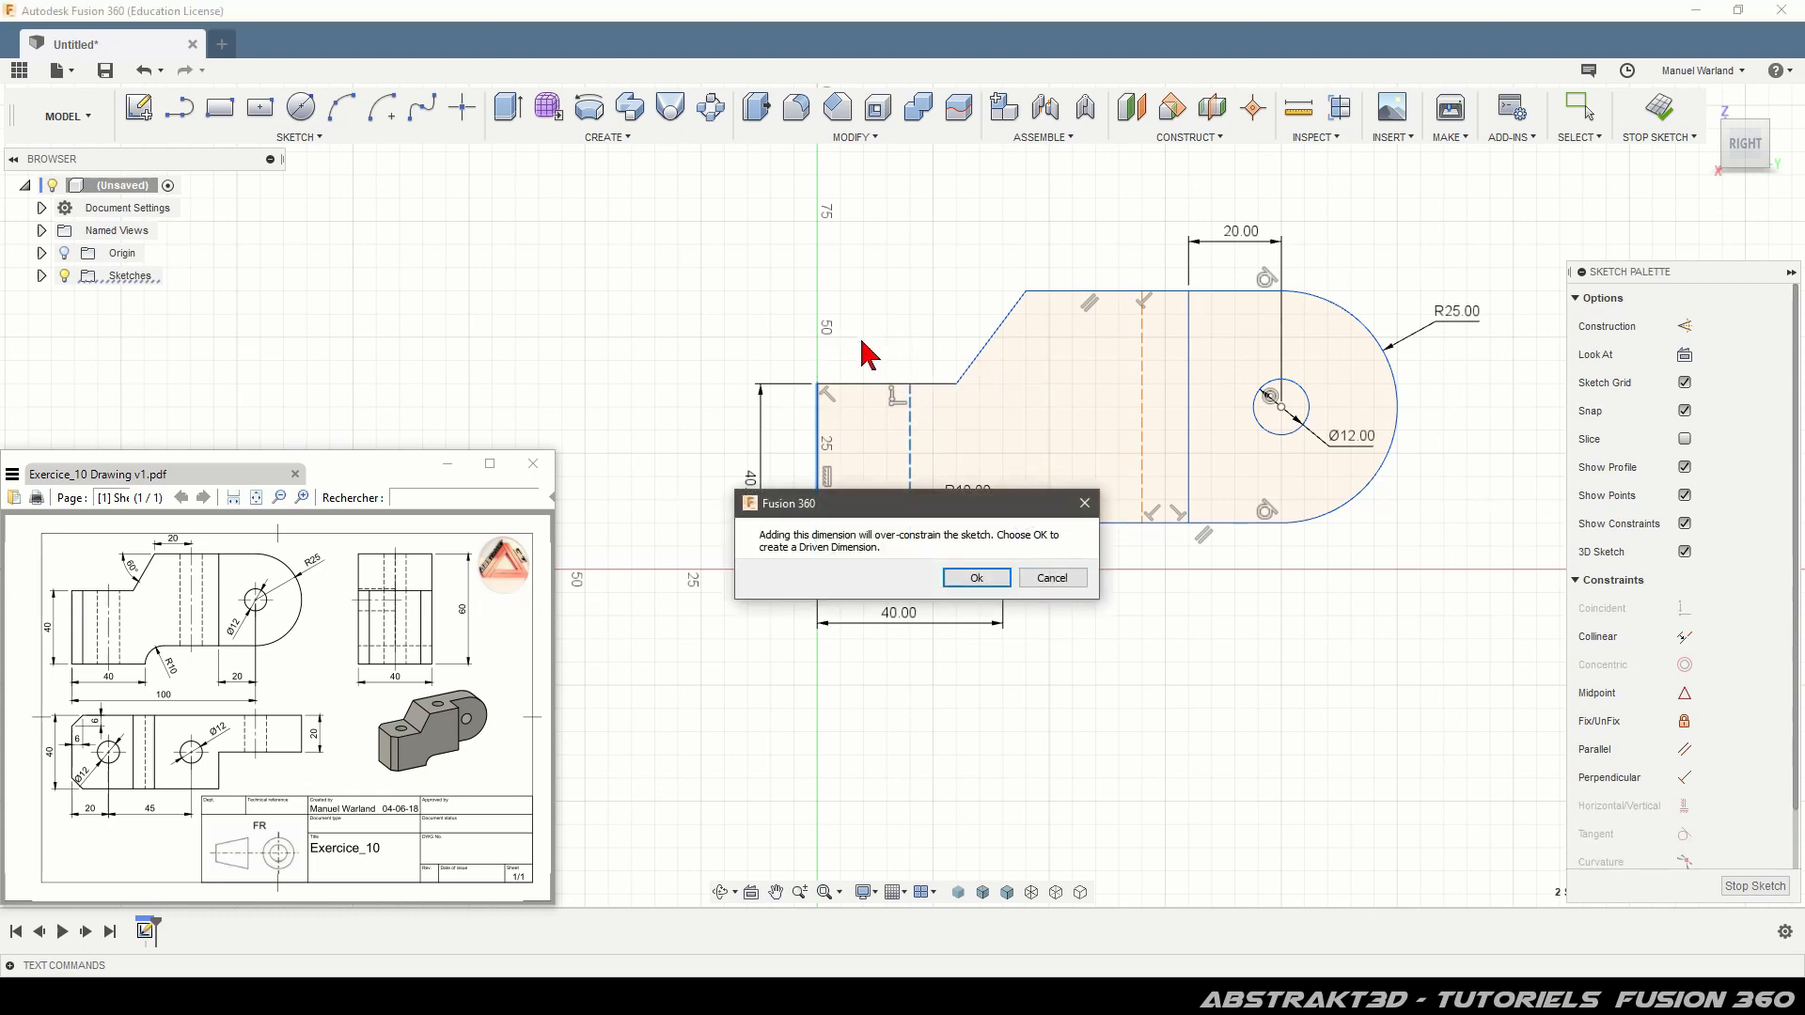
{"action": "left_click", "coordinate": [977, 578]}
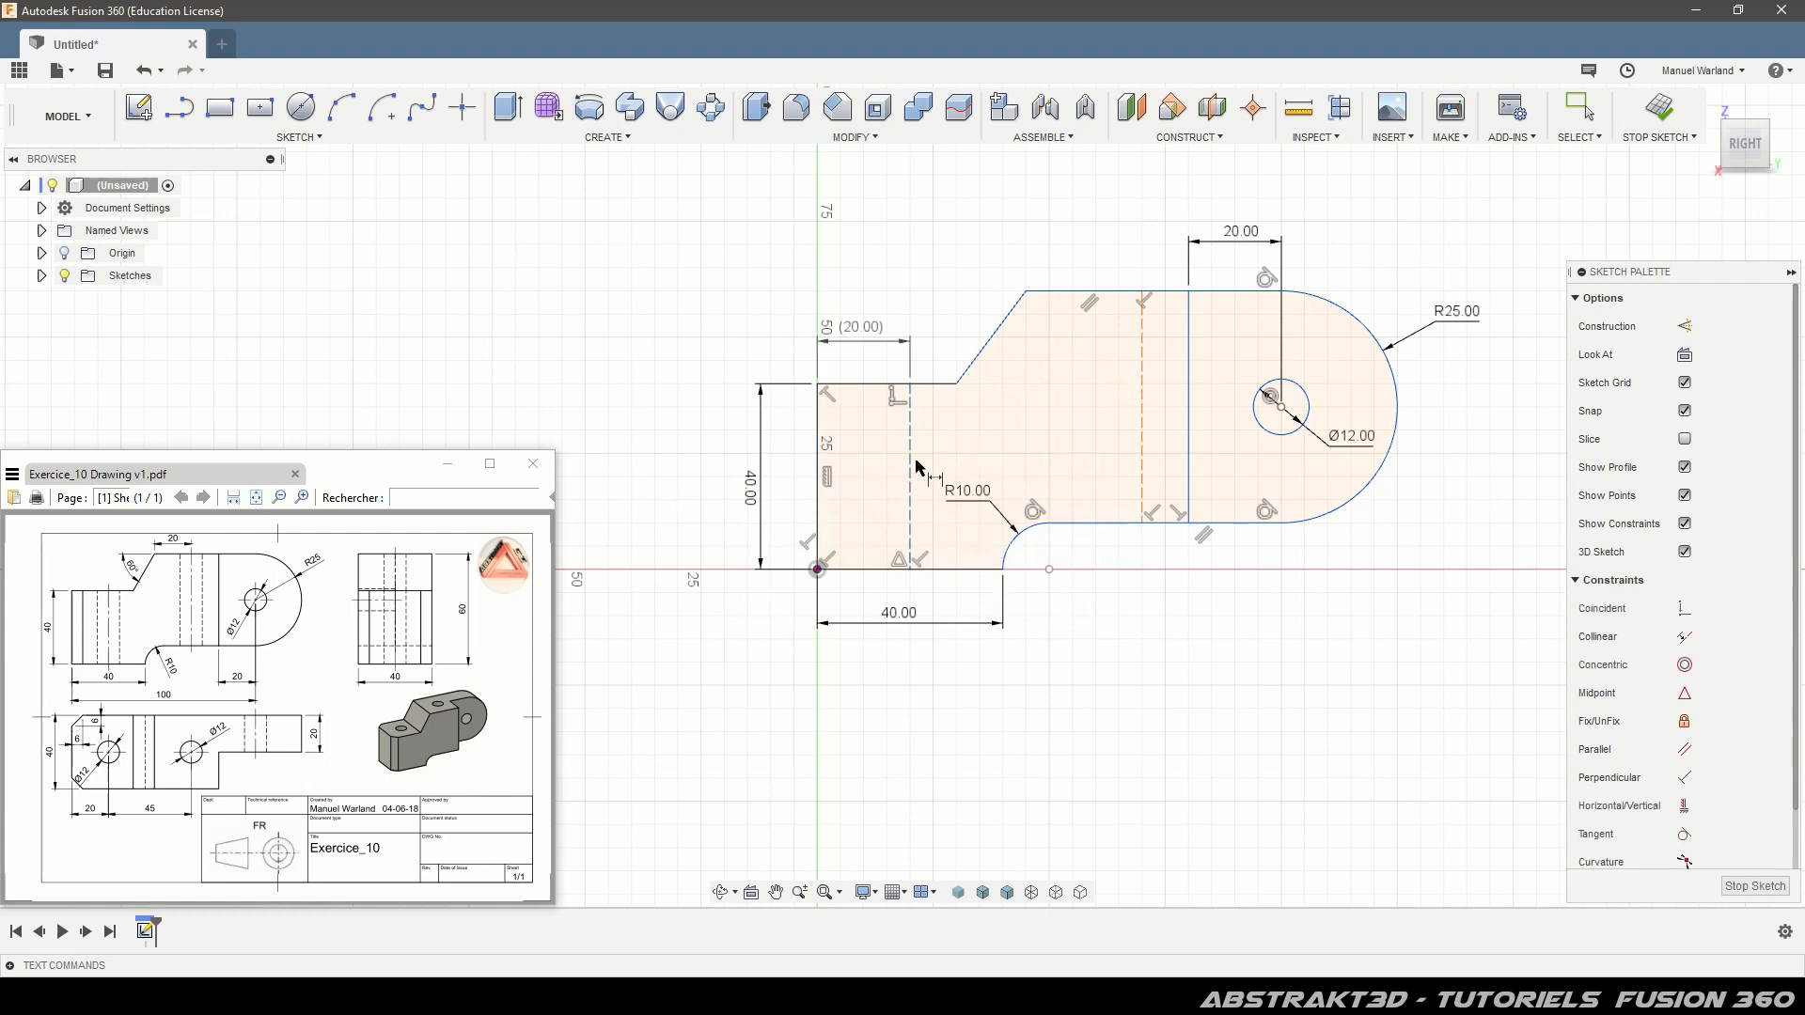
Dimension the distance between the two vertical construction lines at 45 mm.
{"action": "left_click", "coordinate": [1144, 387]}
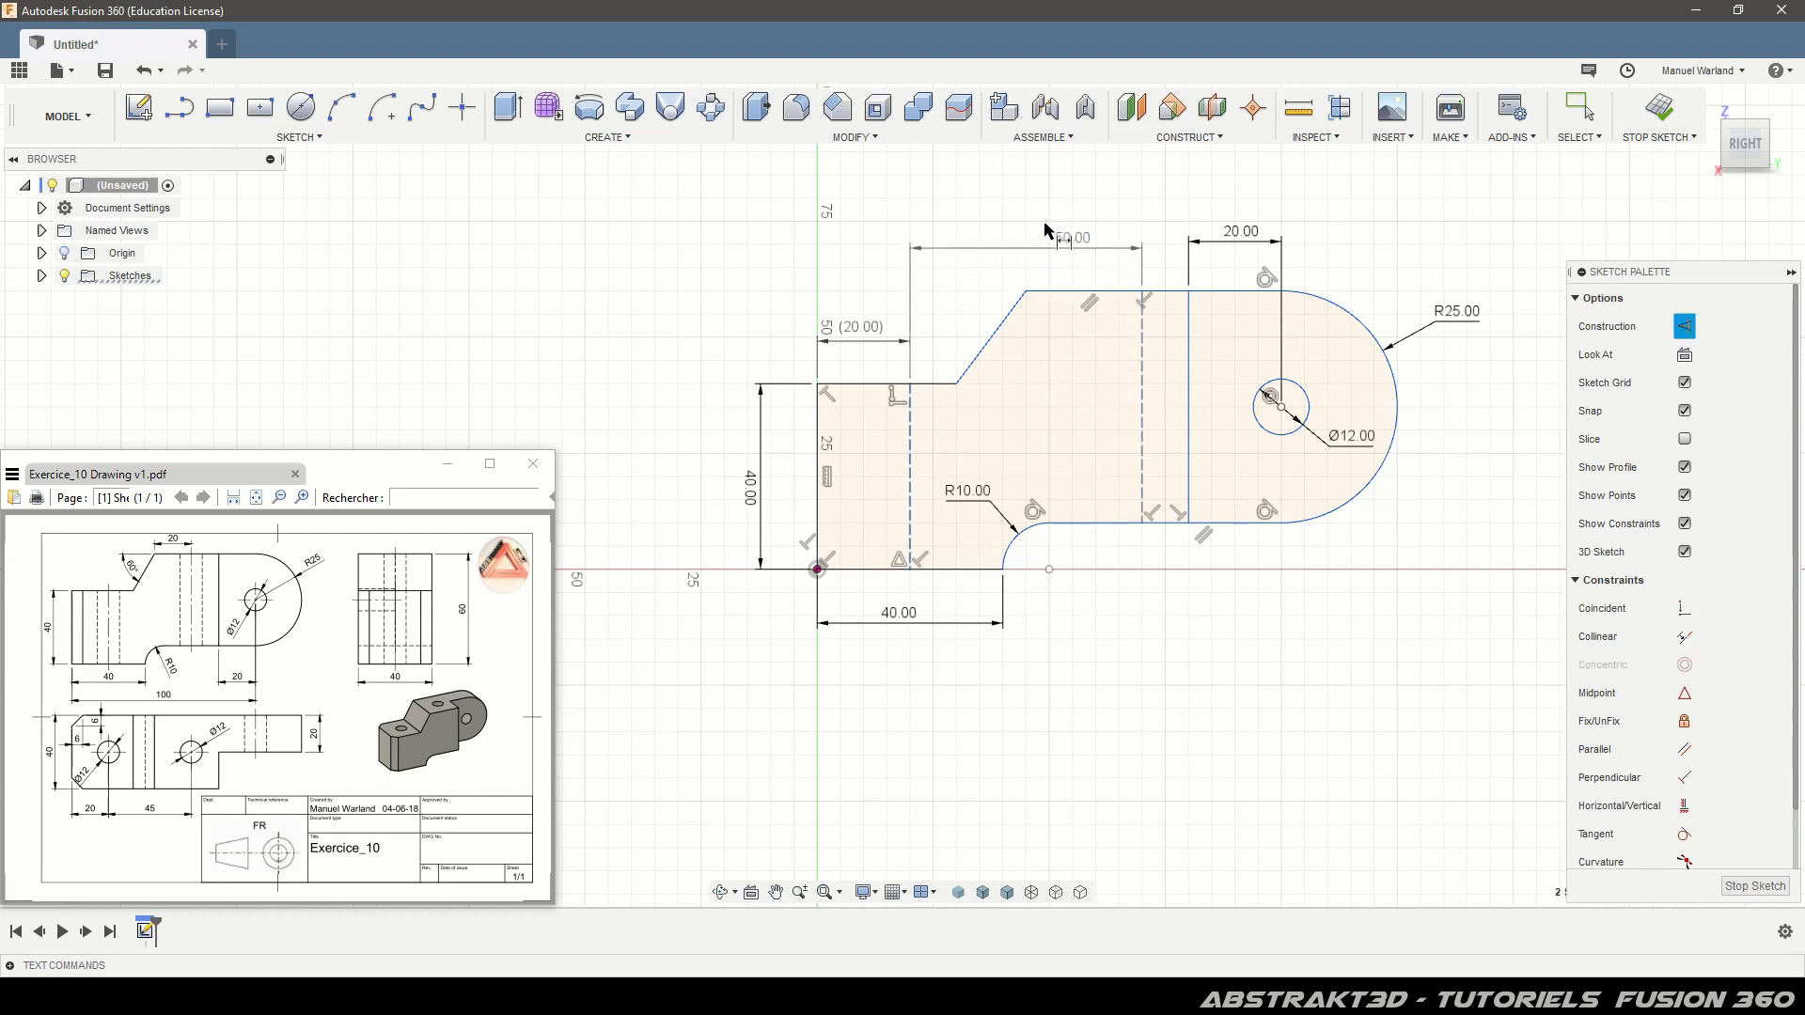
{"action": "left_click", "coordinate": [1036, 225]}
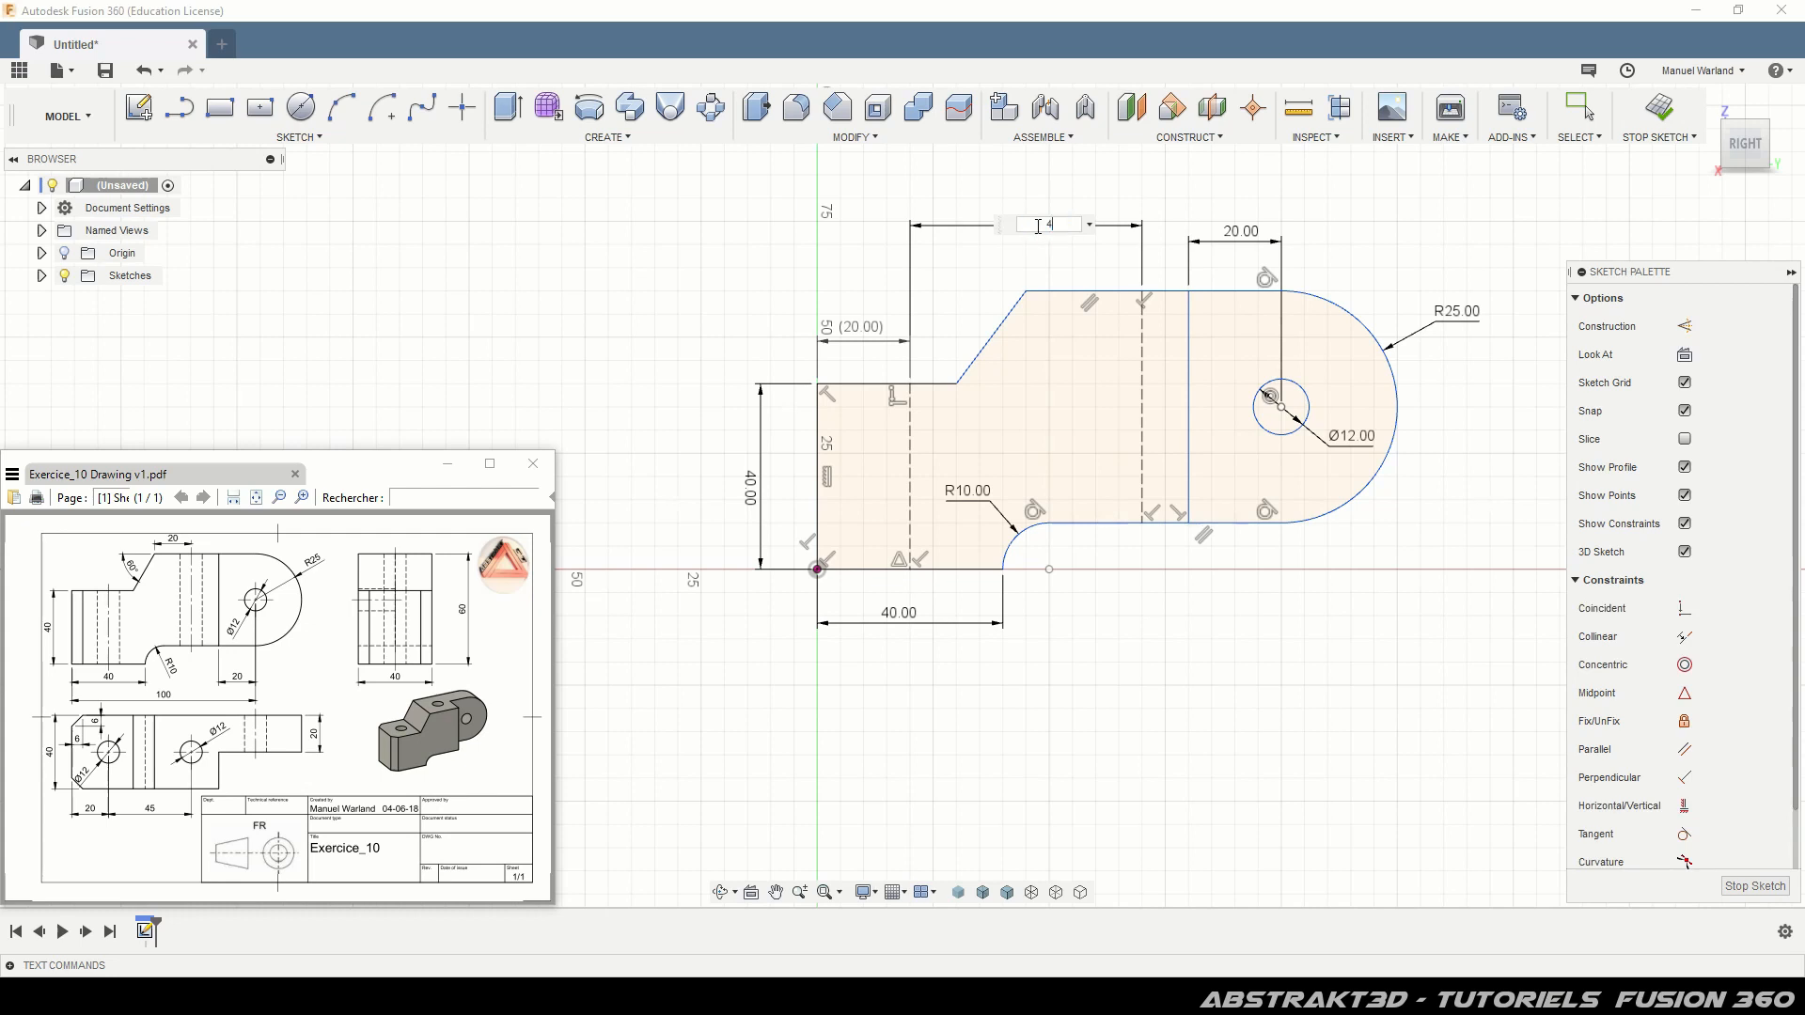
{"action": "type", "text": "45"}
{"action": "key", "text": "Return"}
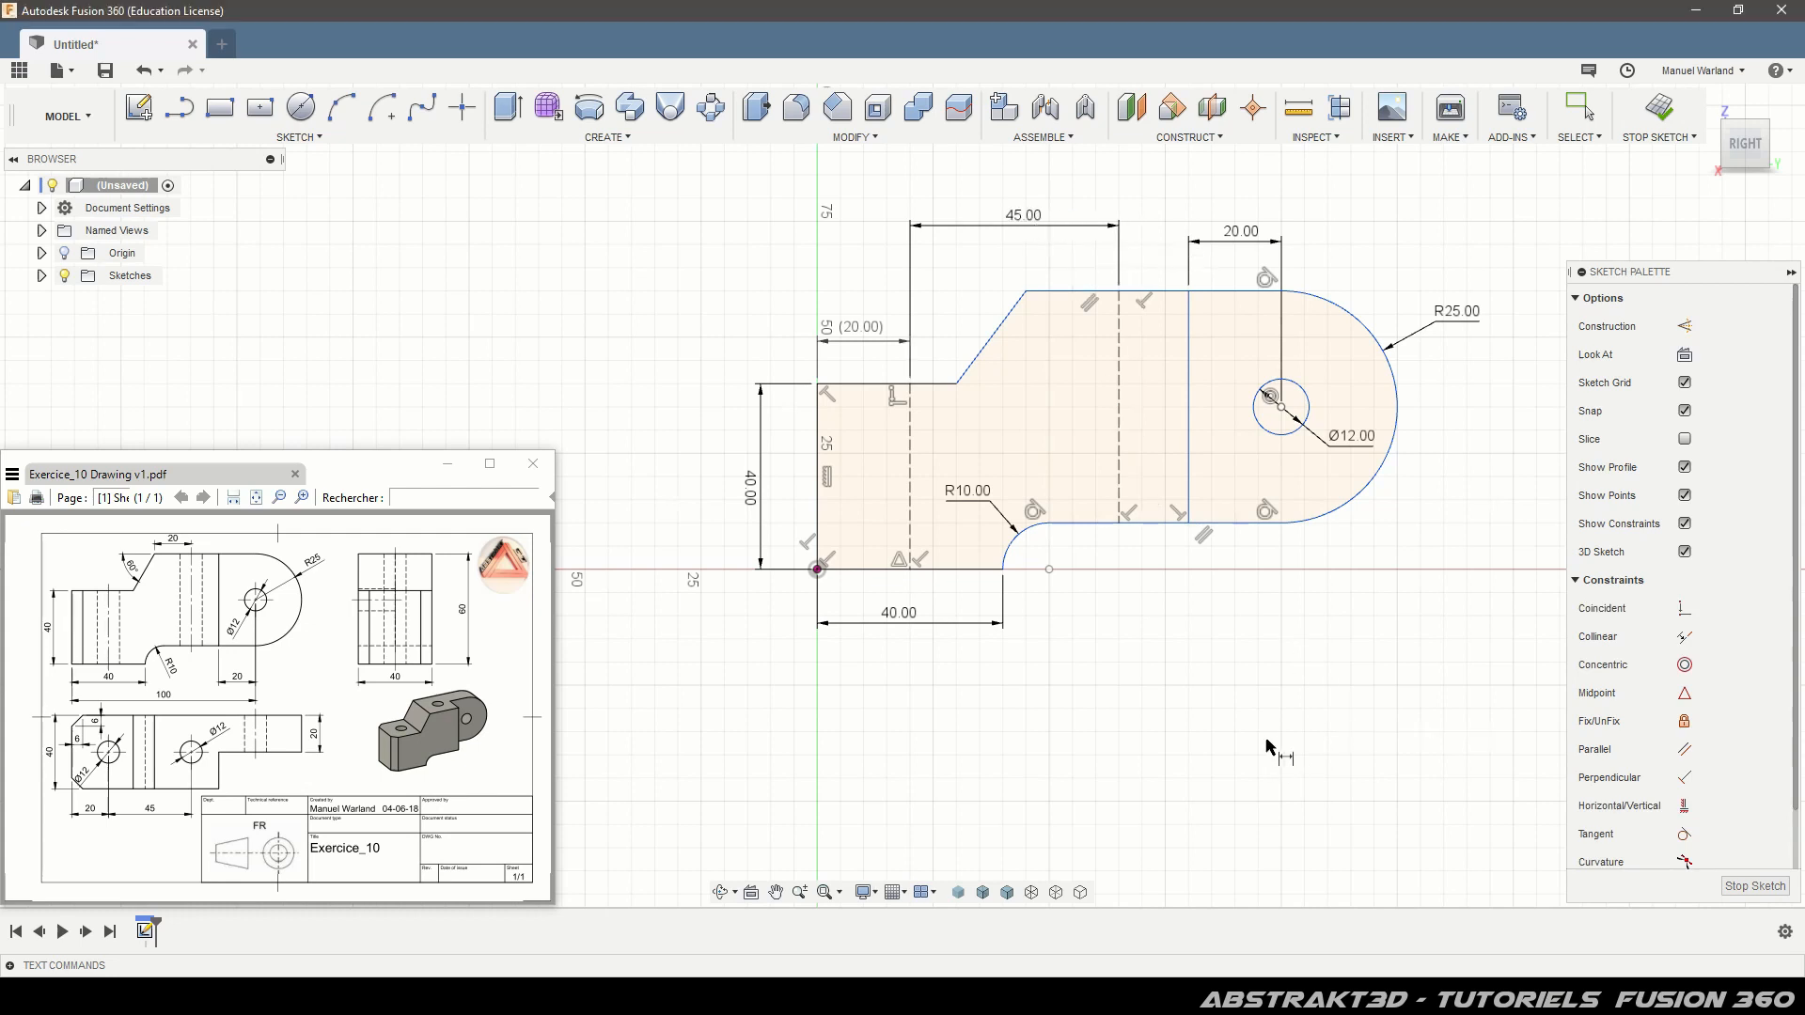
Dimension the angle between the slanted edge and the upper horizontal edge at 60 degrees.
{"action": "left_click", "coordinate": [1002, 331]}
{"action": "left_click", "coordinate": [1059, 293]}
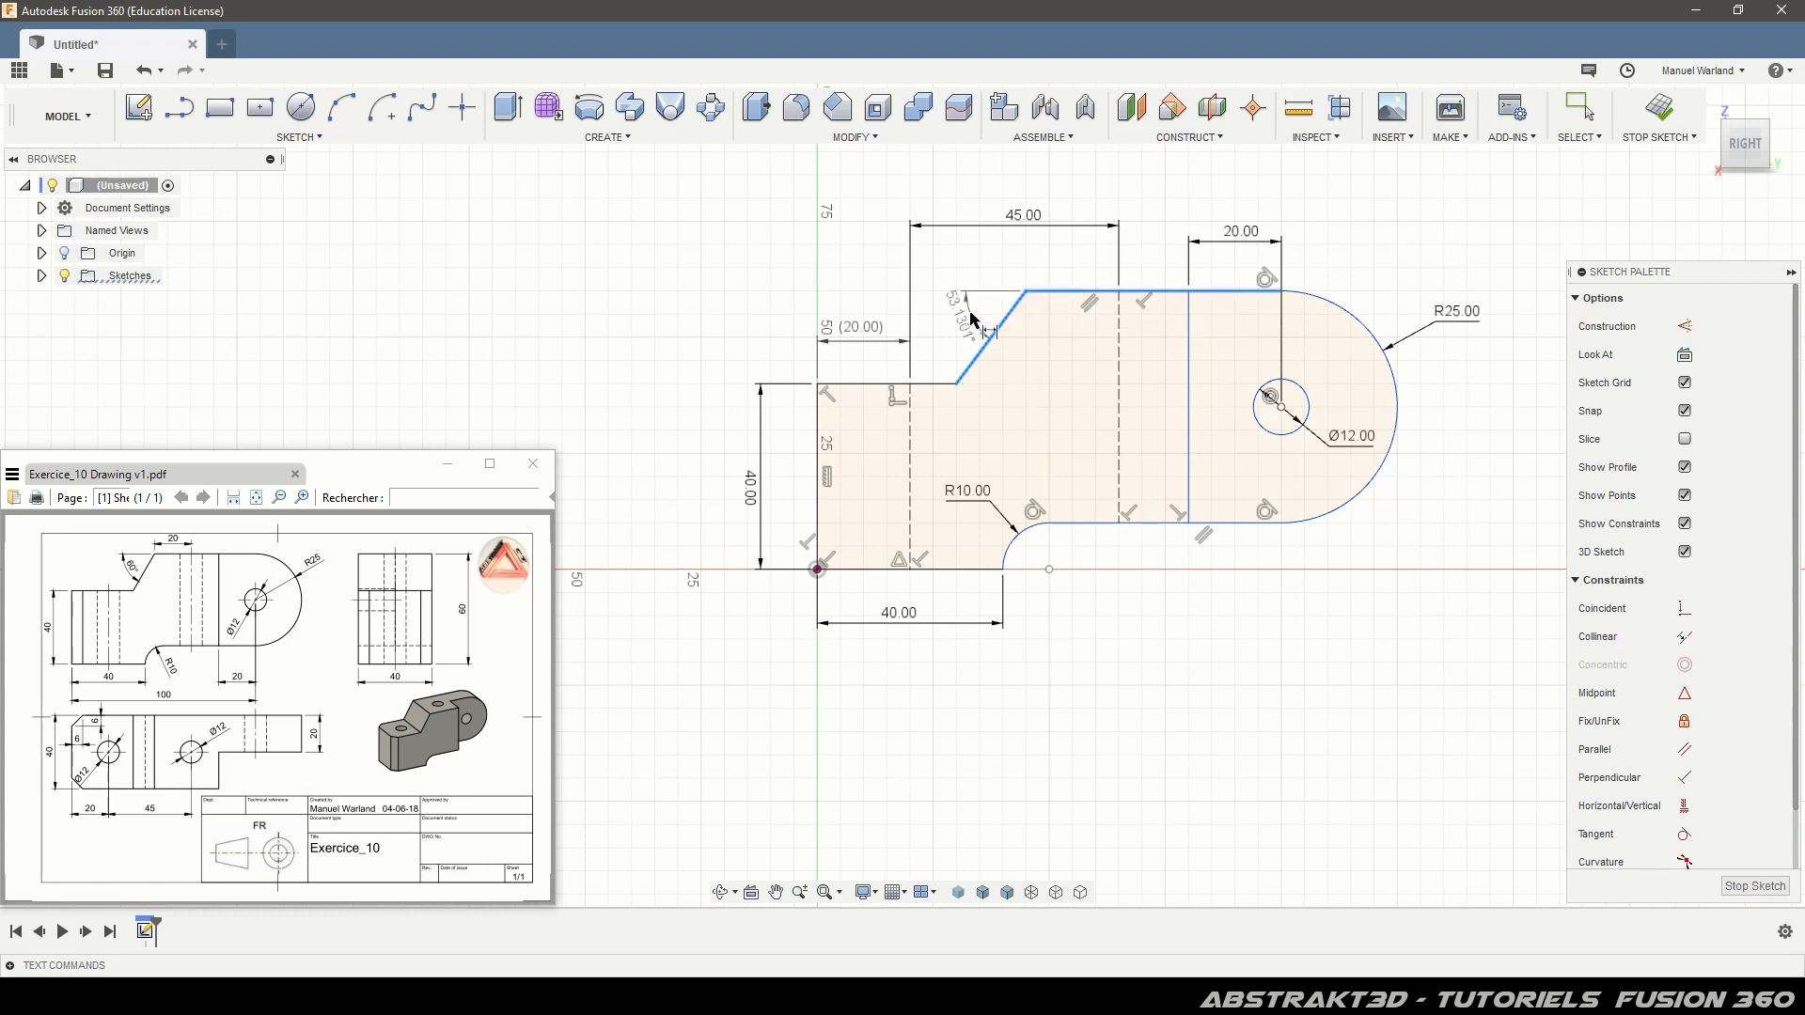
{"action": "left_click", "coordinate": [973, 321]}
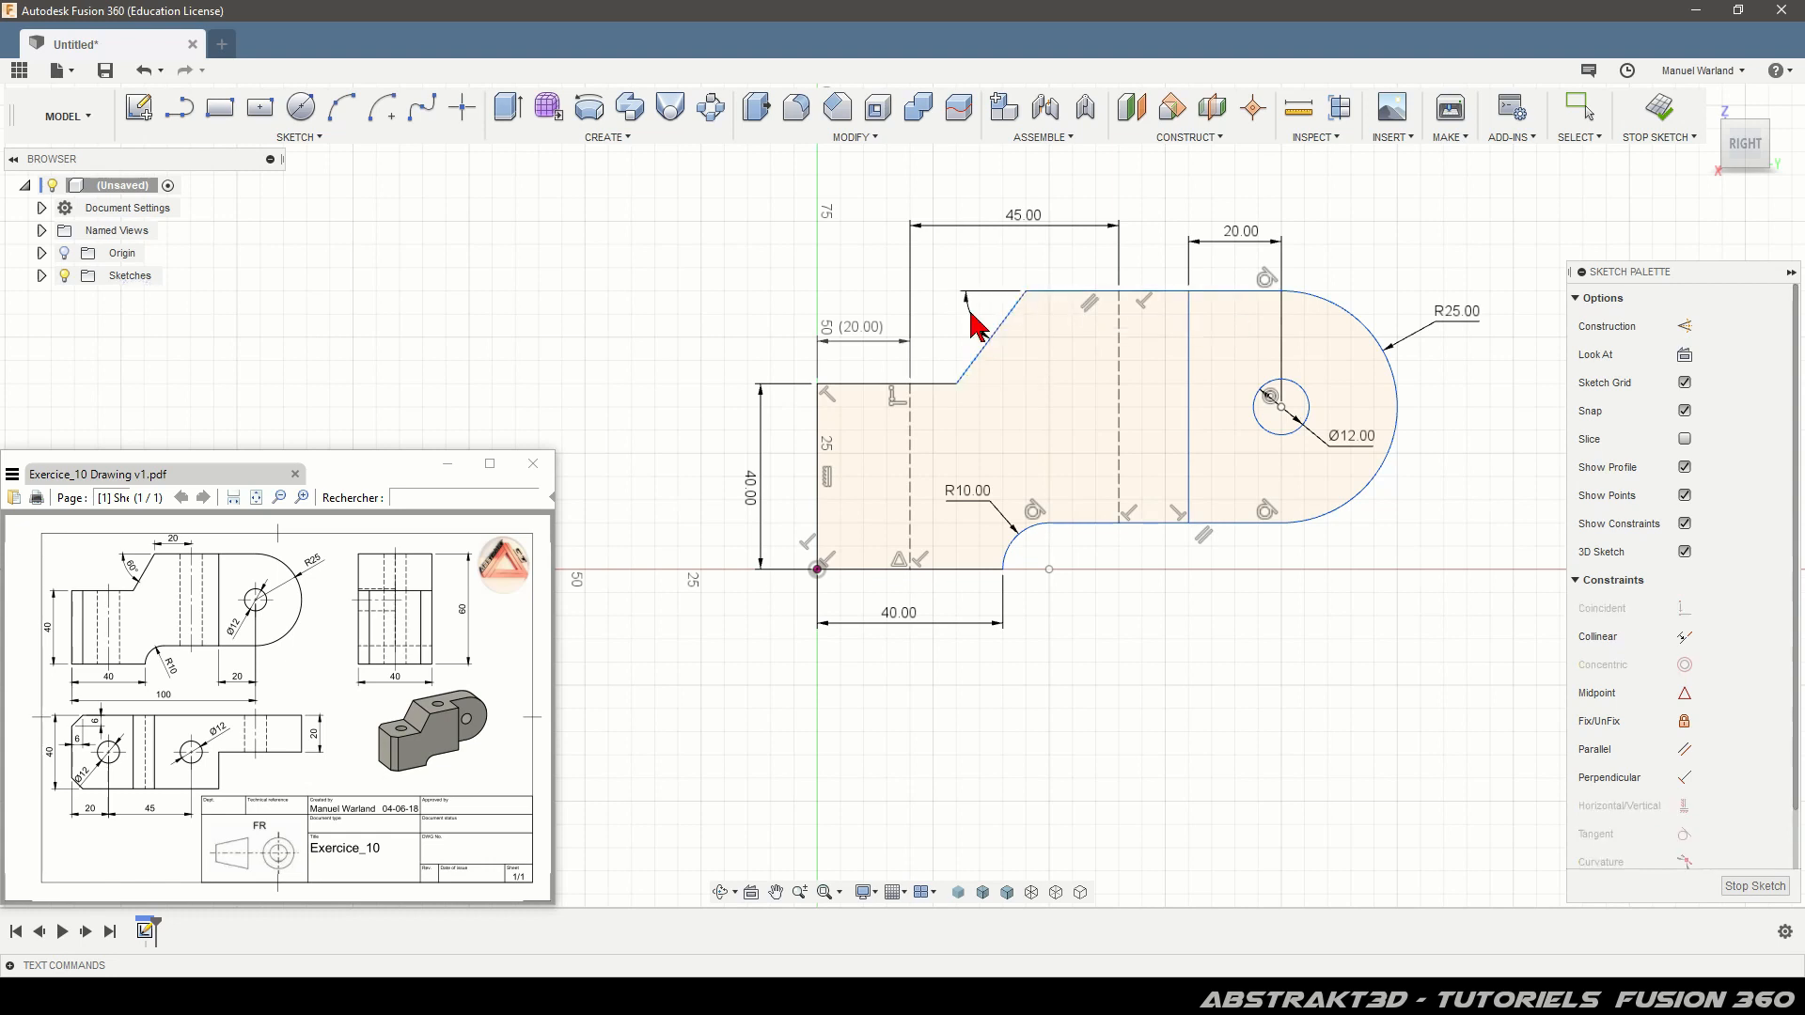
{"action": "type", "text": "60"}
{"action": "key", "text": "Return"}
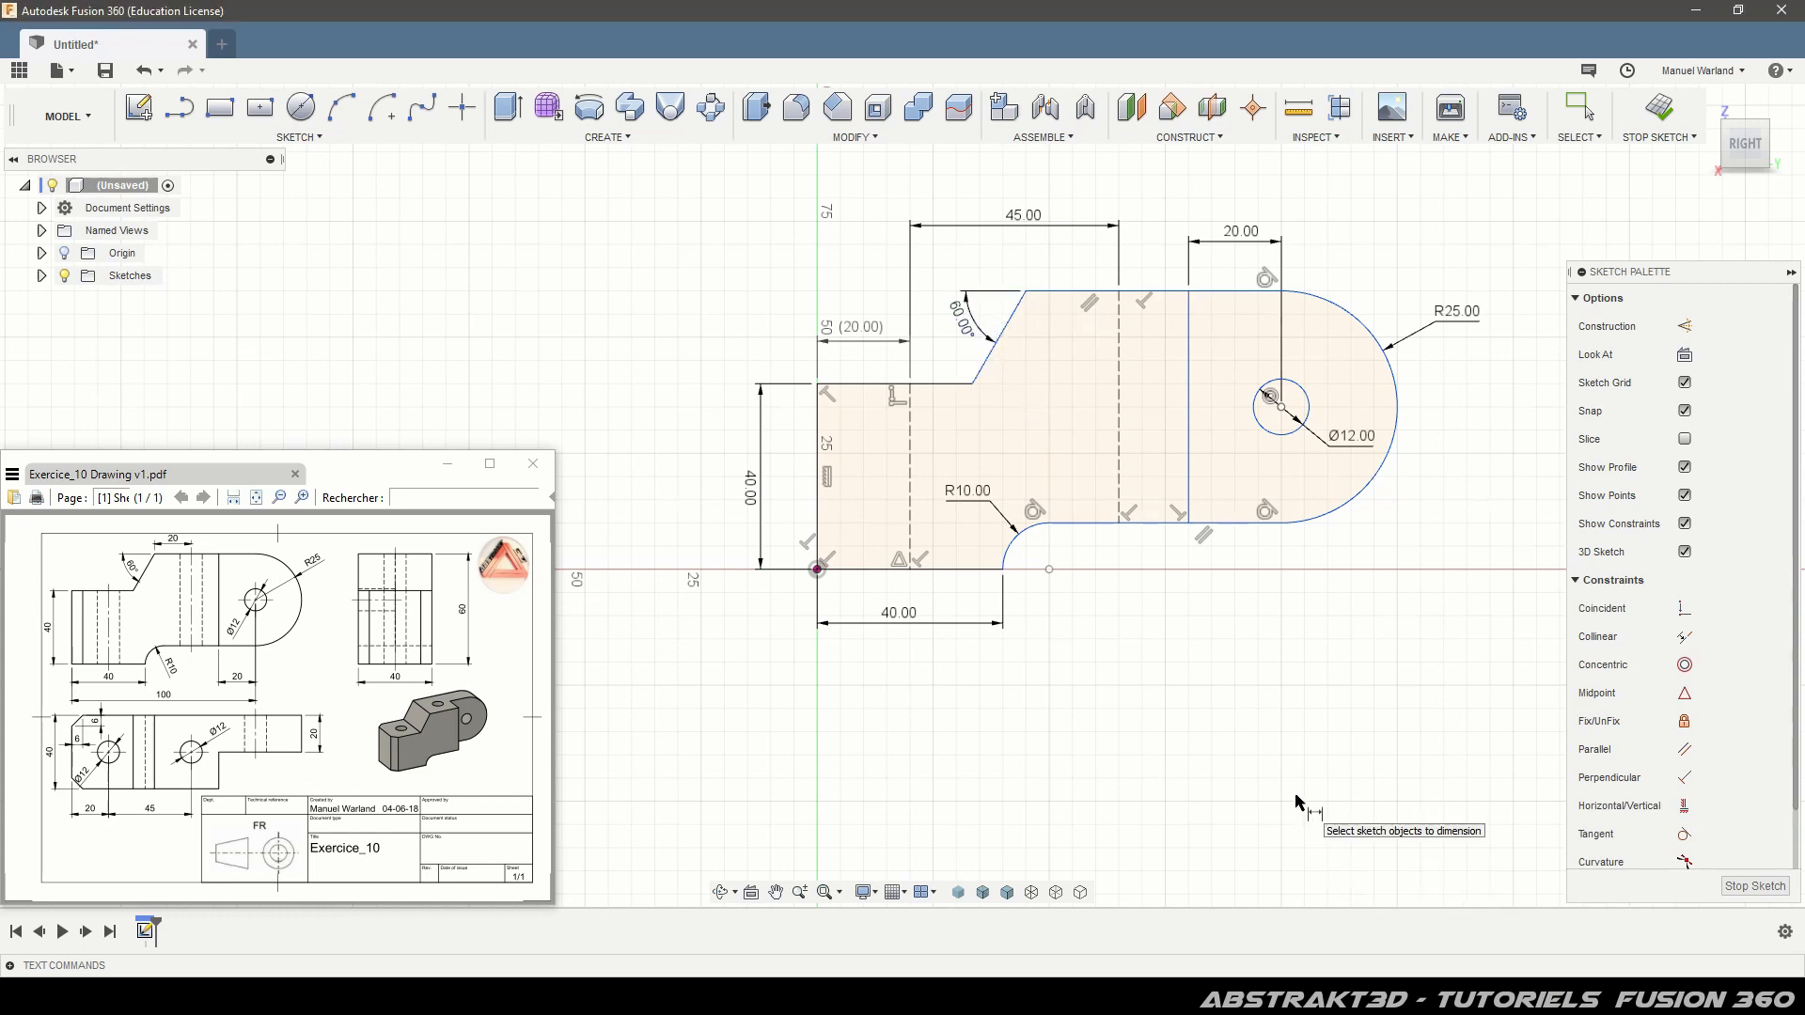
Constrain the small arc's center horizontally to the origin and dimension the slanted edge's upper end 20 mm from the nearest construction line.
{"action": "left_click", "coordinate": [1682, 807]}
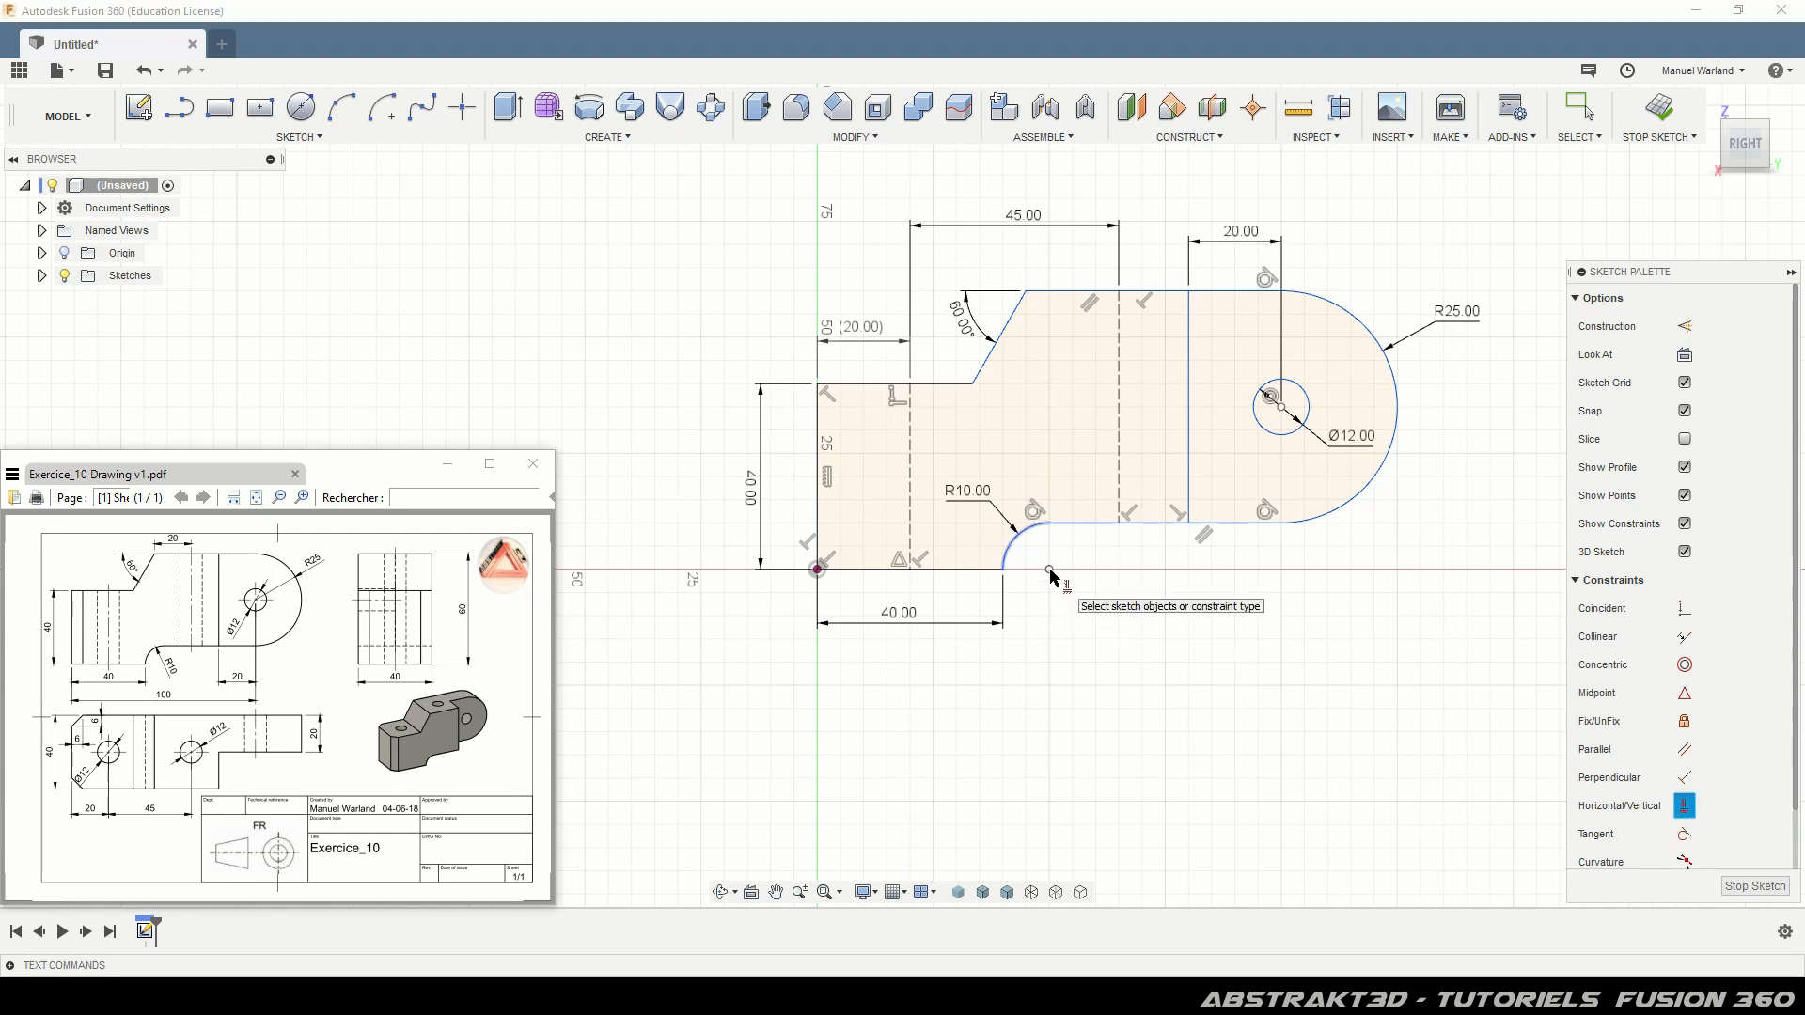
{"action": "left_click", "coordinate": [818, 570]}
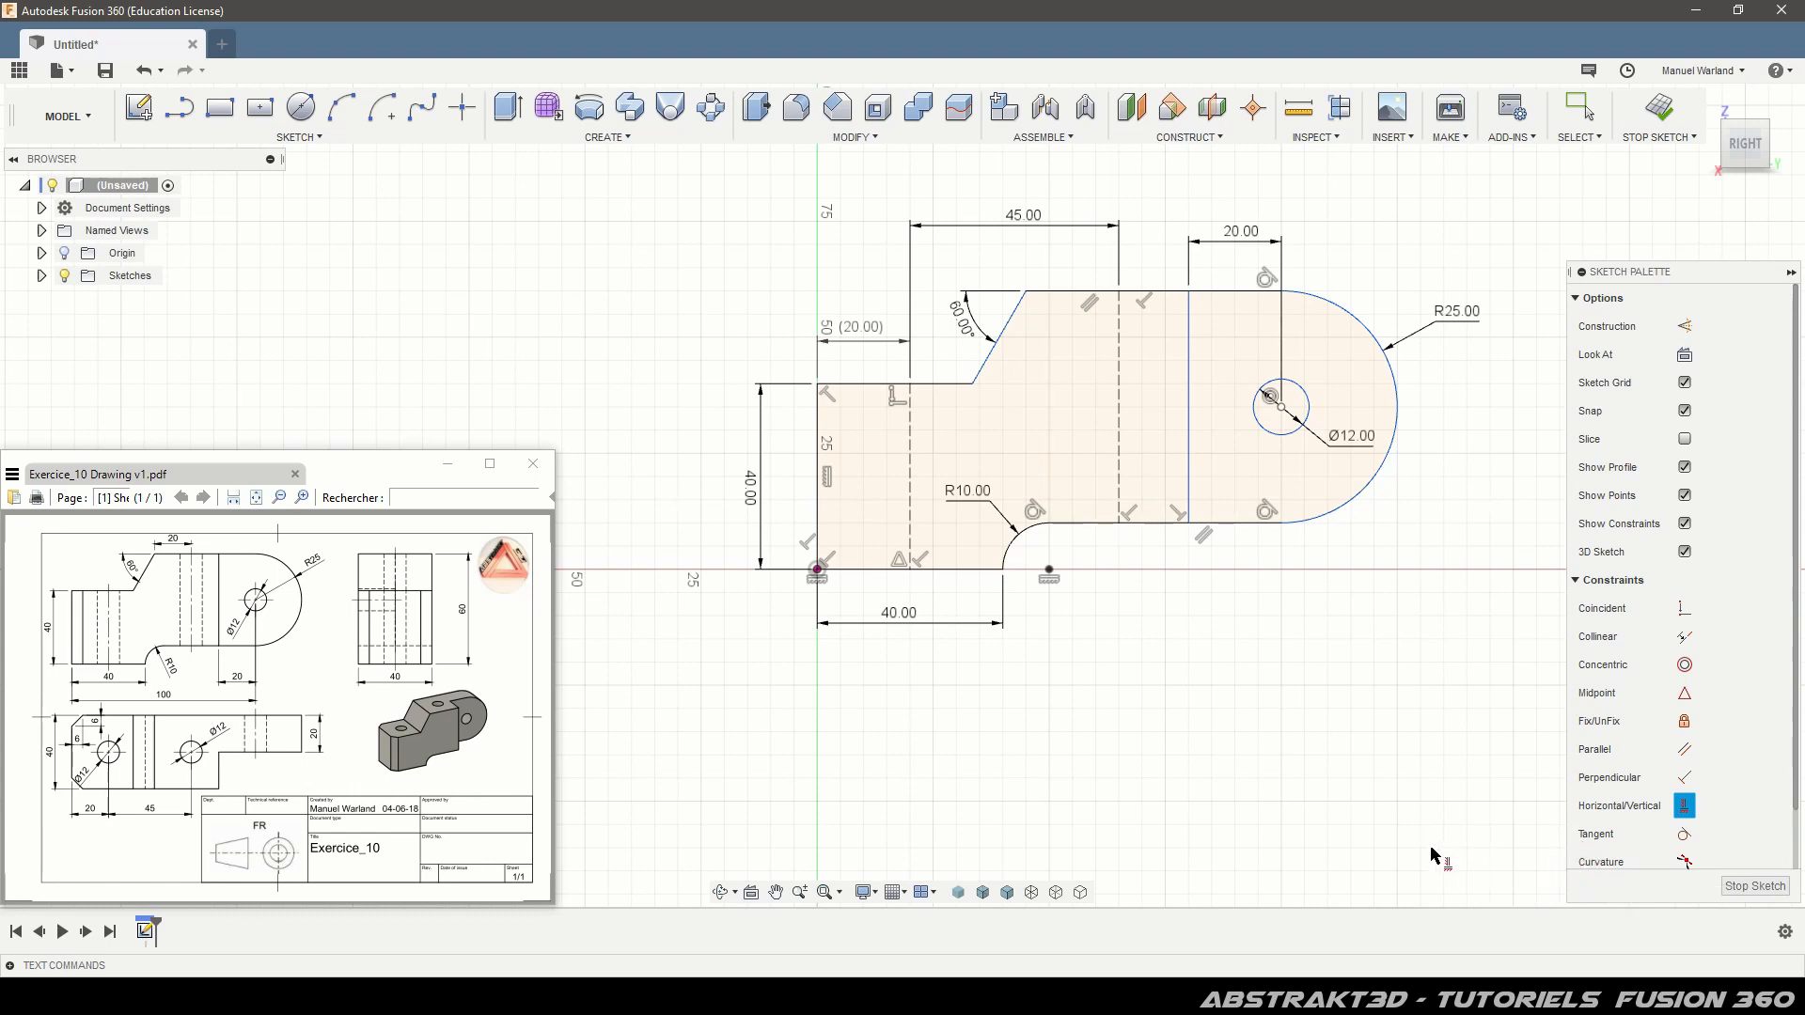
{"action": "key", "text": "d"}
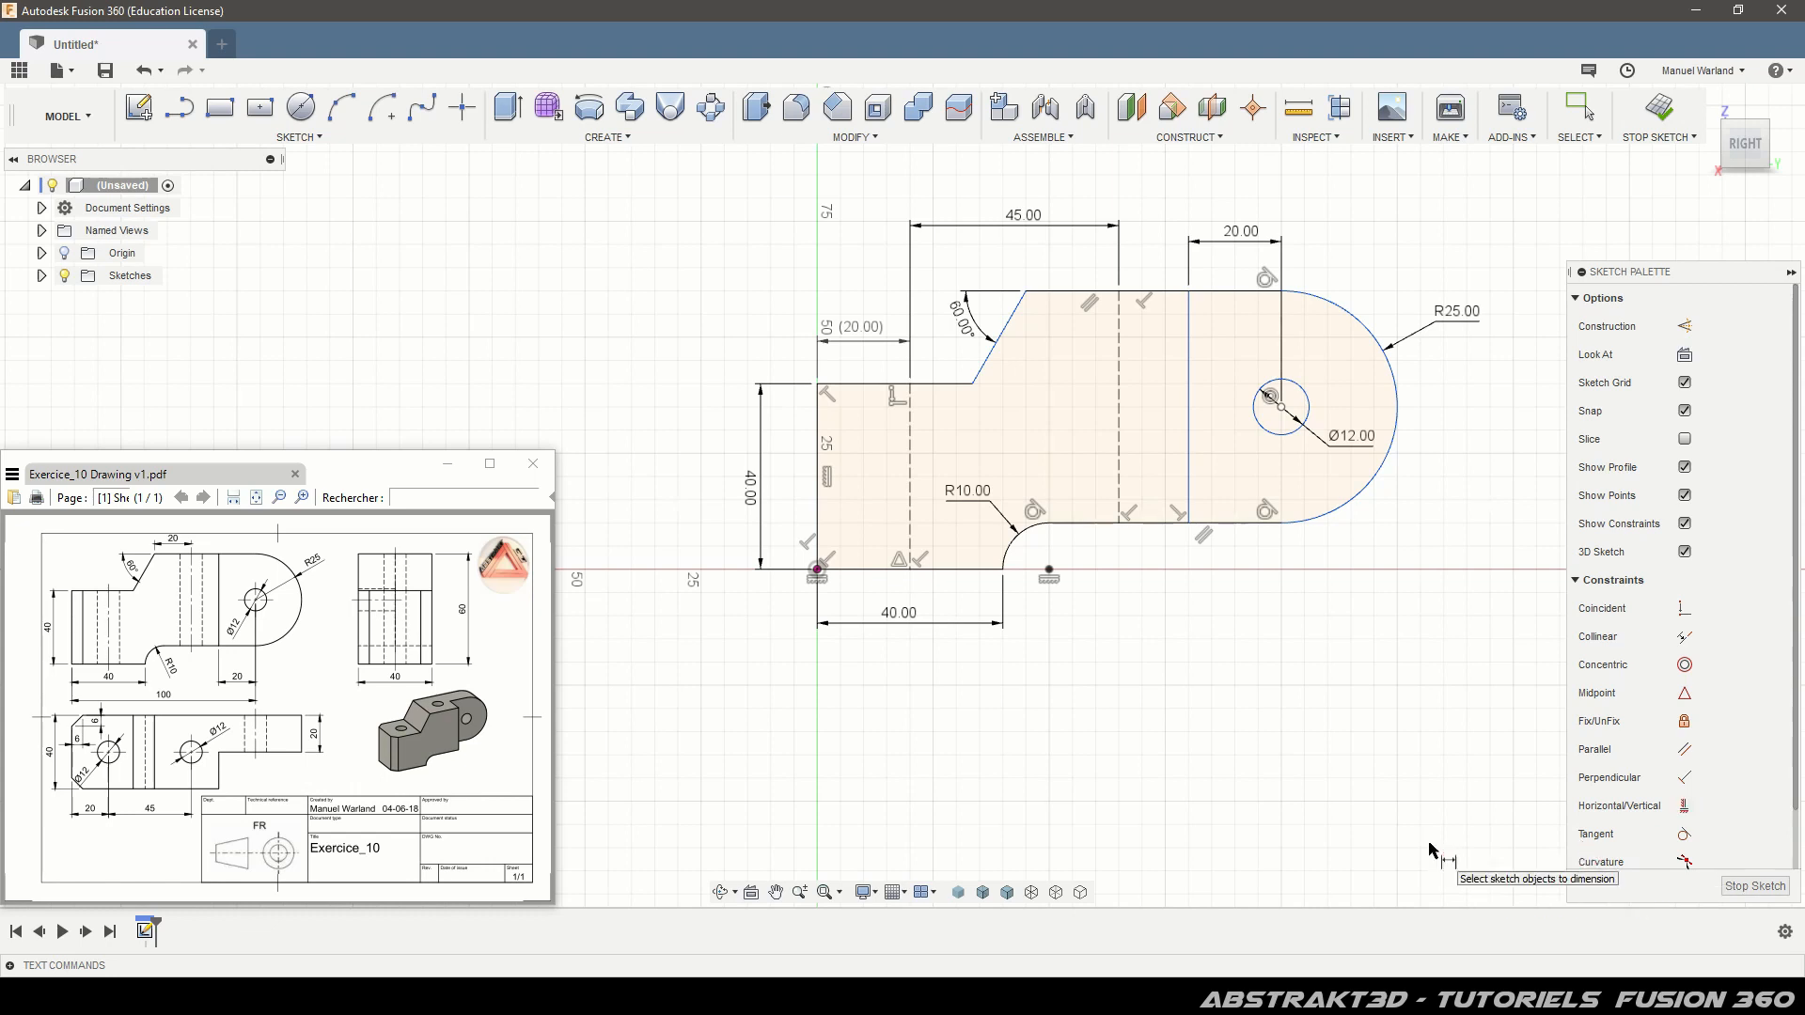
{"action": "left_click", "coordinate": [1026, 292]}
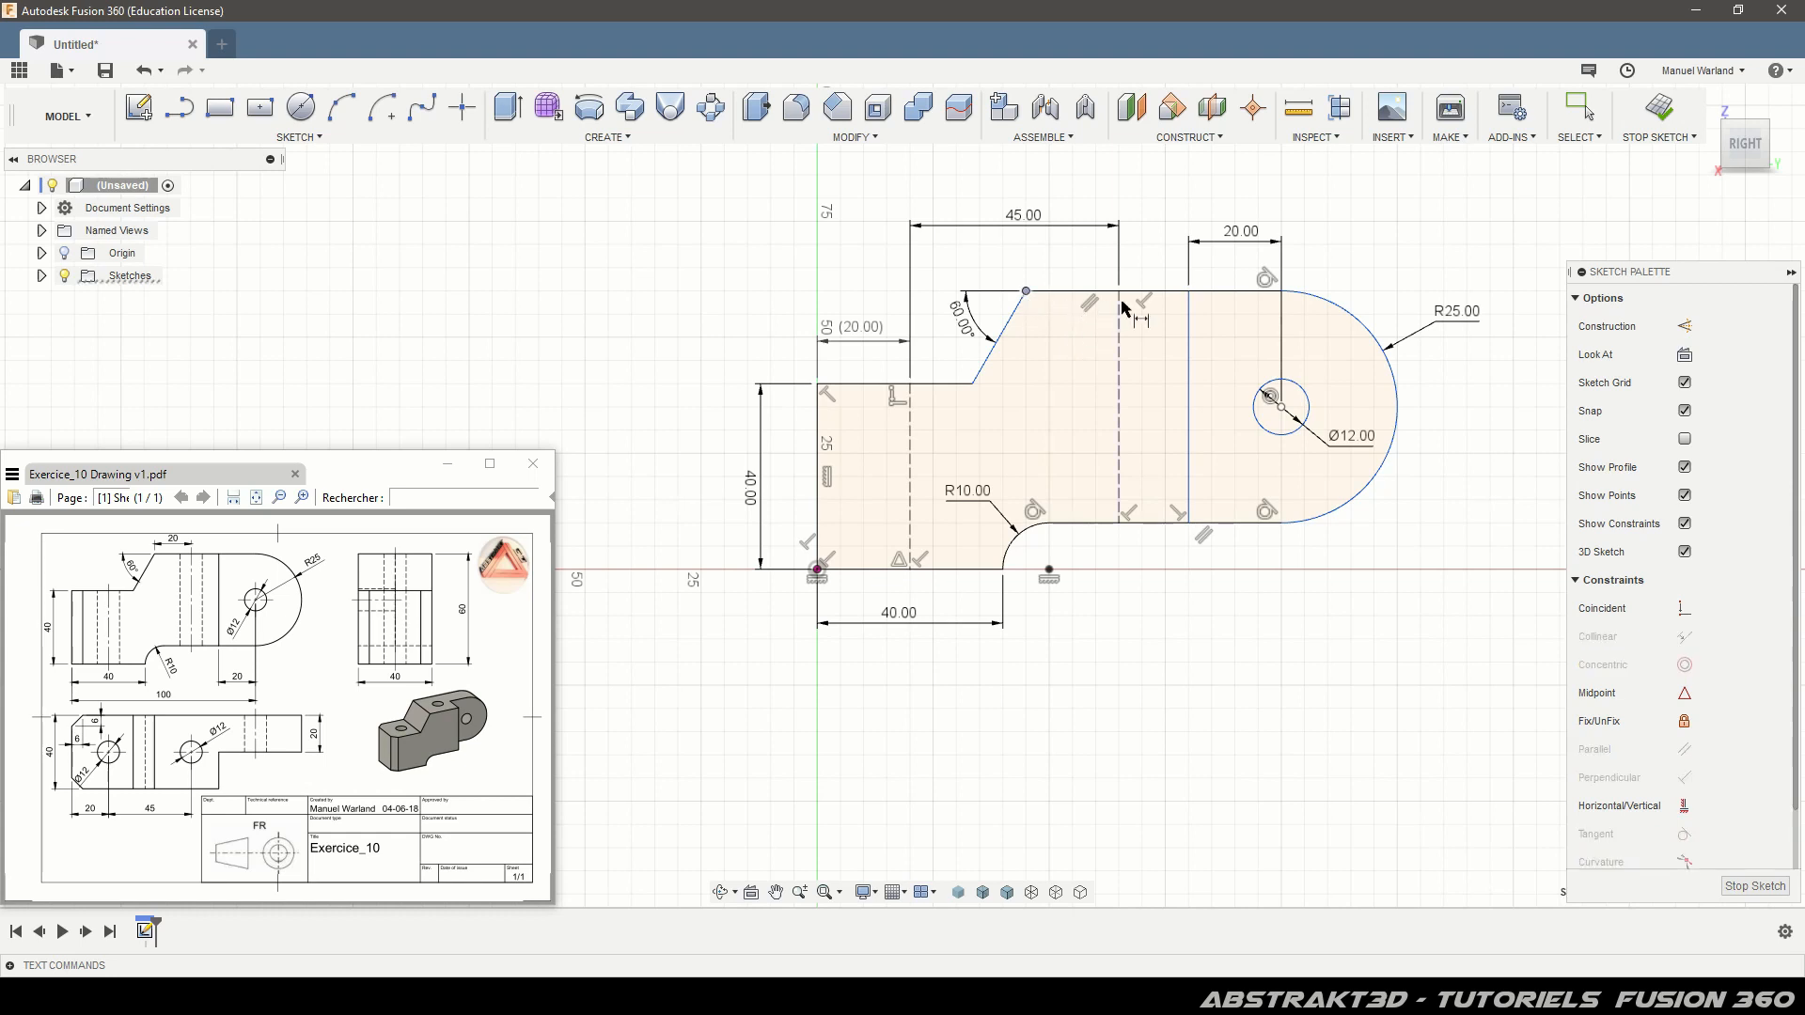
{"action": "left_click", "coordinate": [1119, 307]}
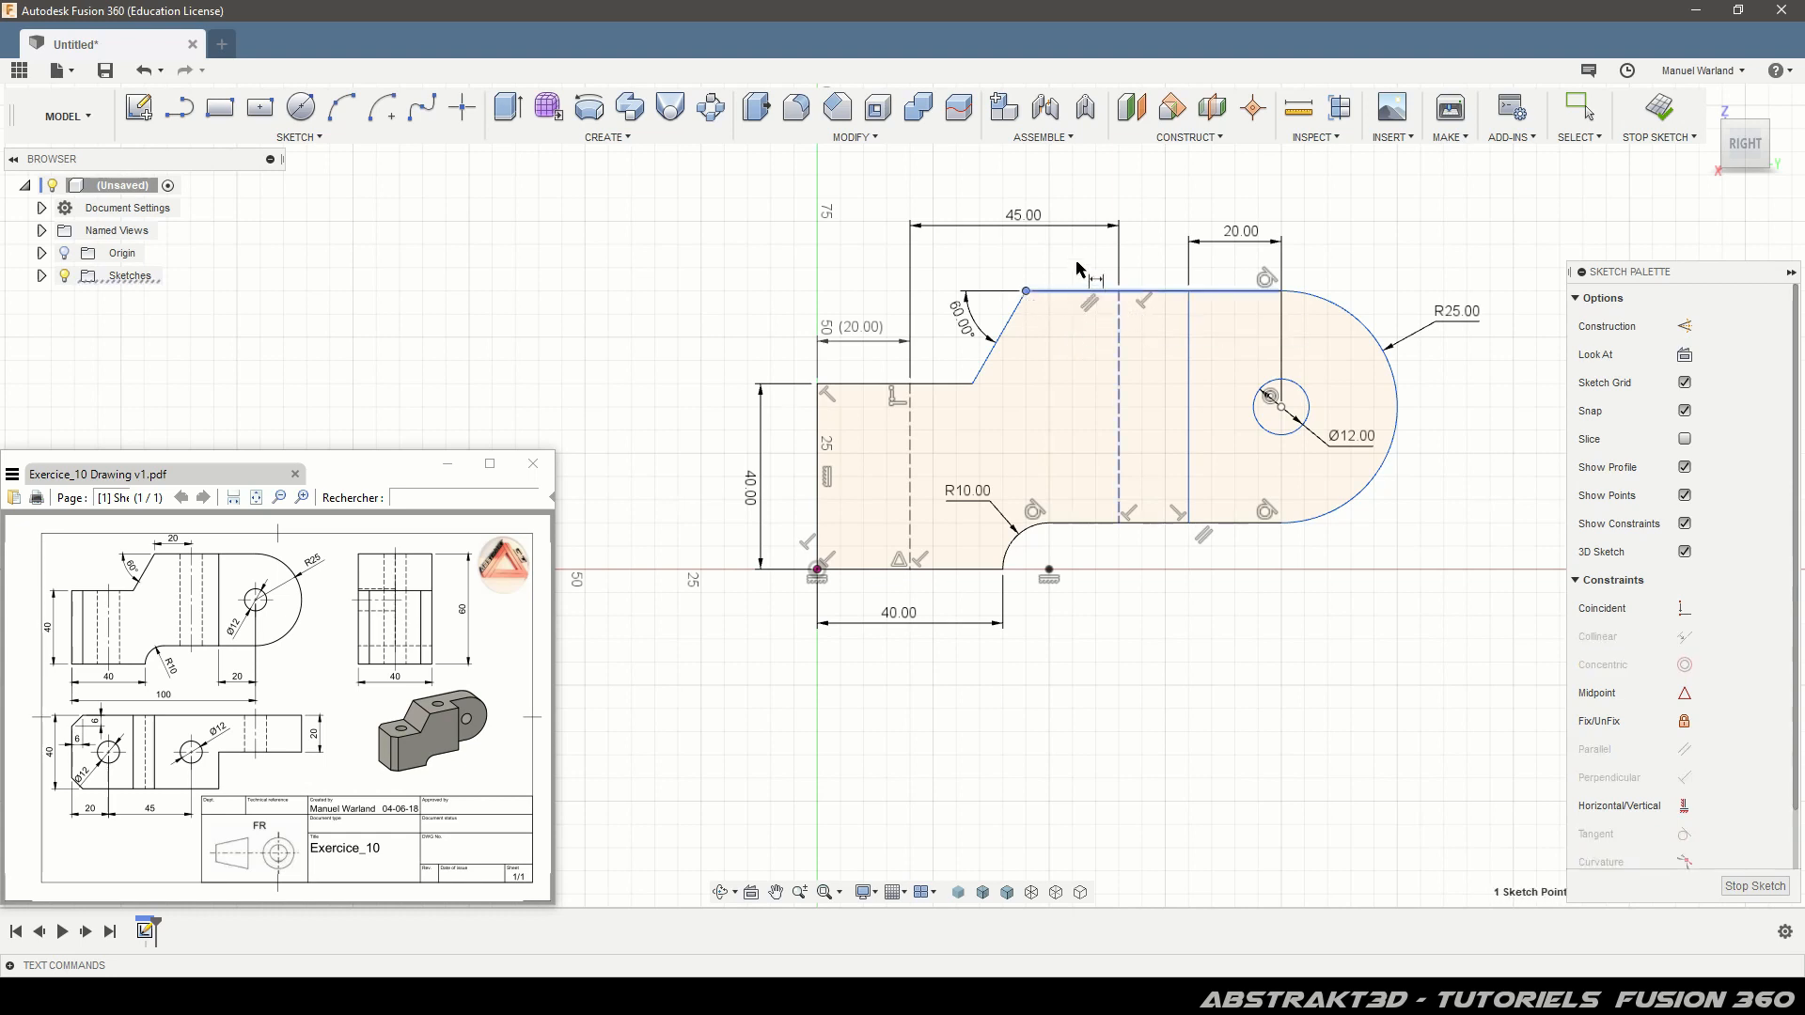
{"action": "left_click", "coordinate": [1075, 275]}
{"action": "key", "text": "Return"}
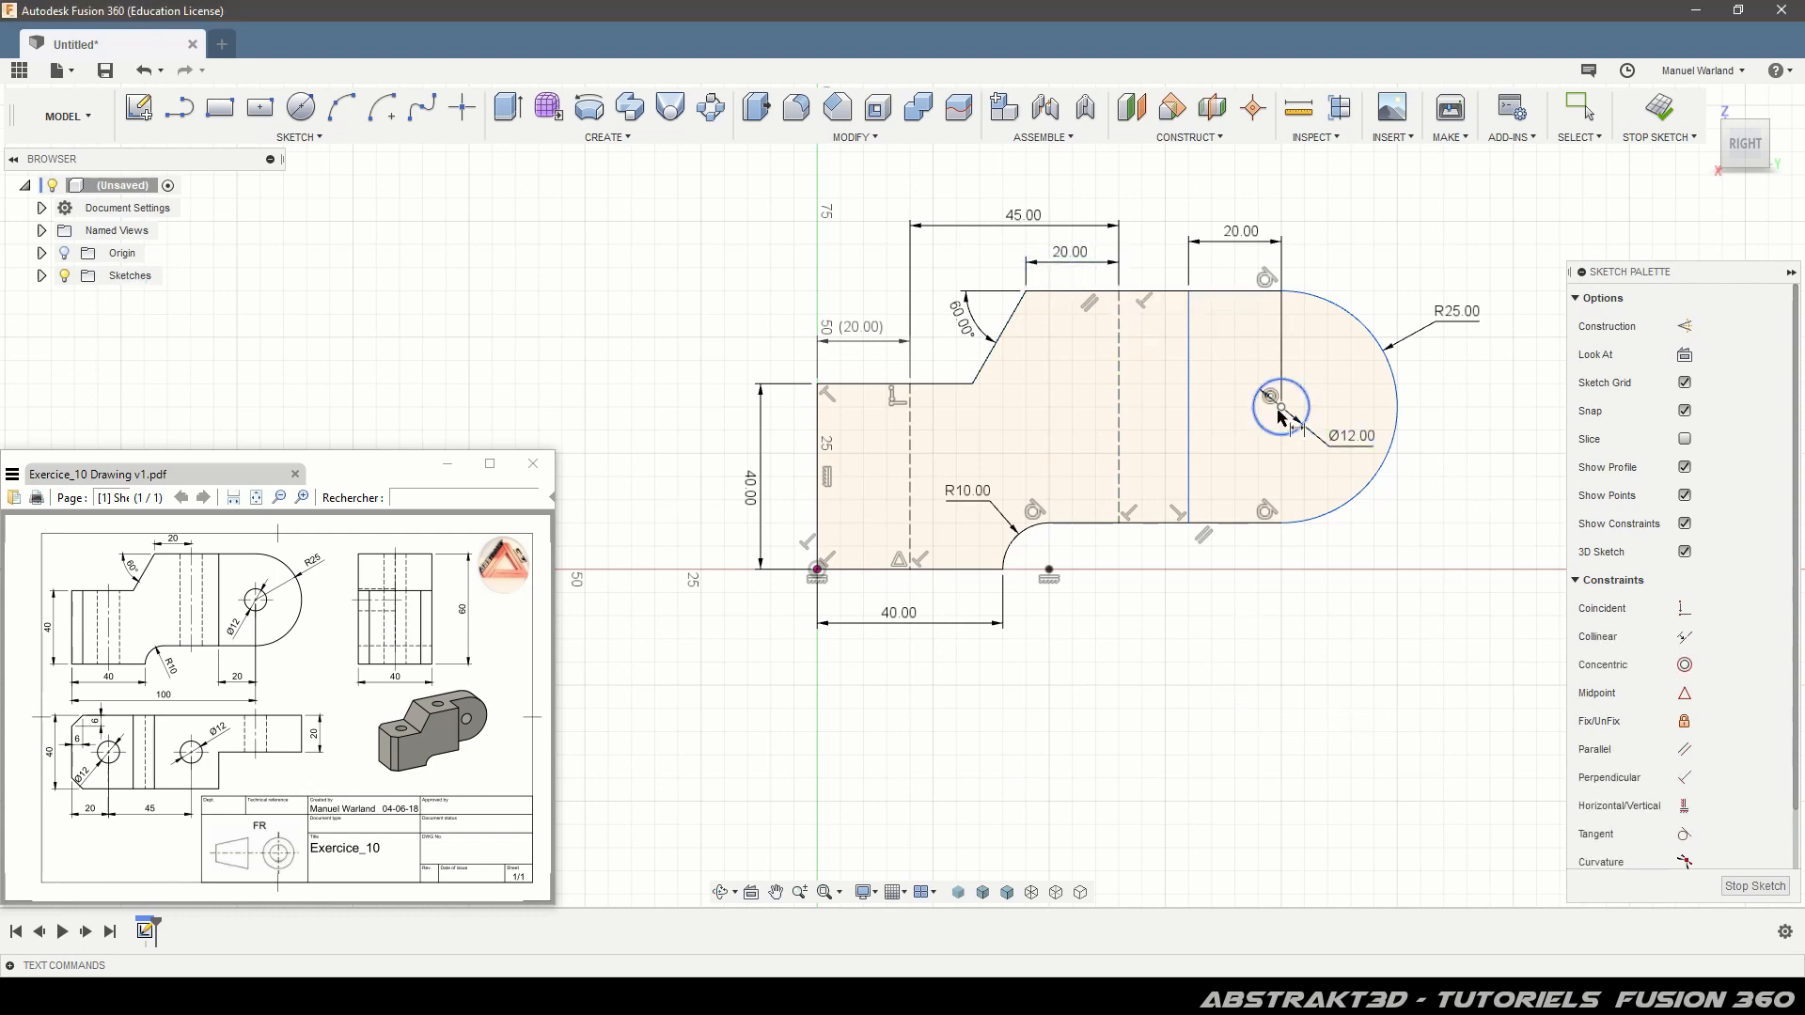
Dimension the horizontal distance from the origin to the circle's center at 100 mm and finish the sketch.
{"action": "left_click", "coordinate": [818, 571]}
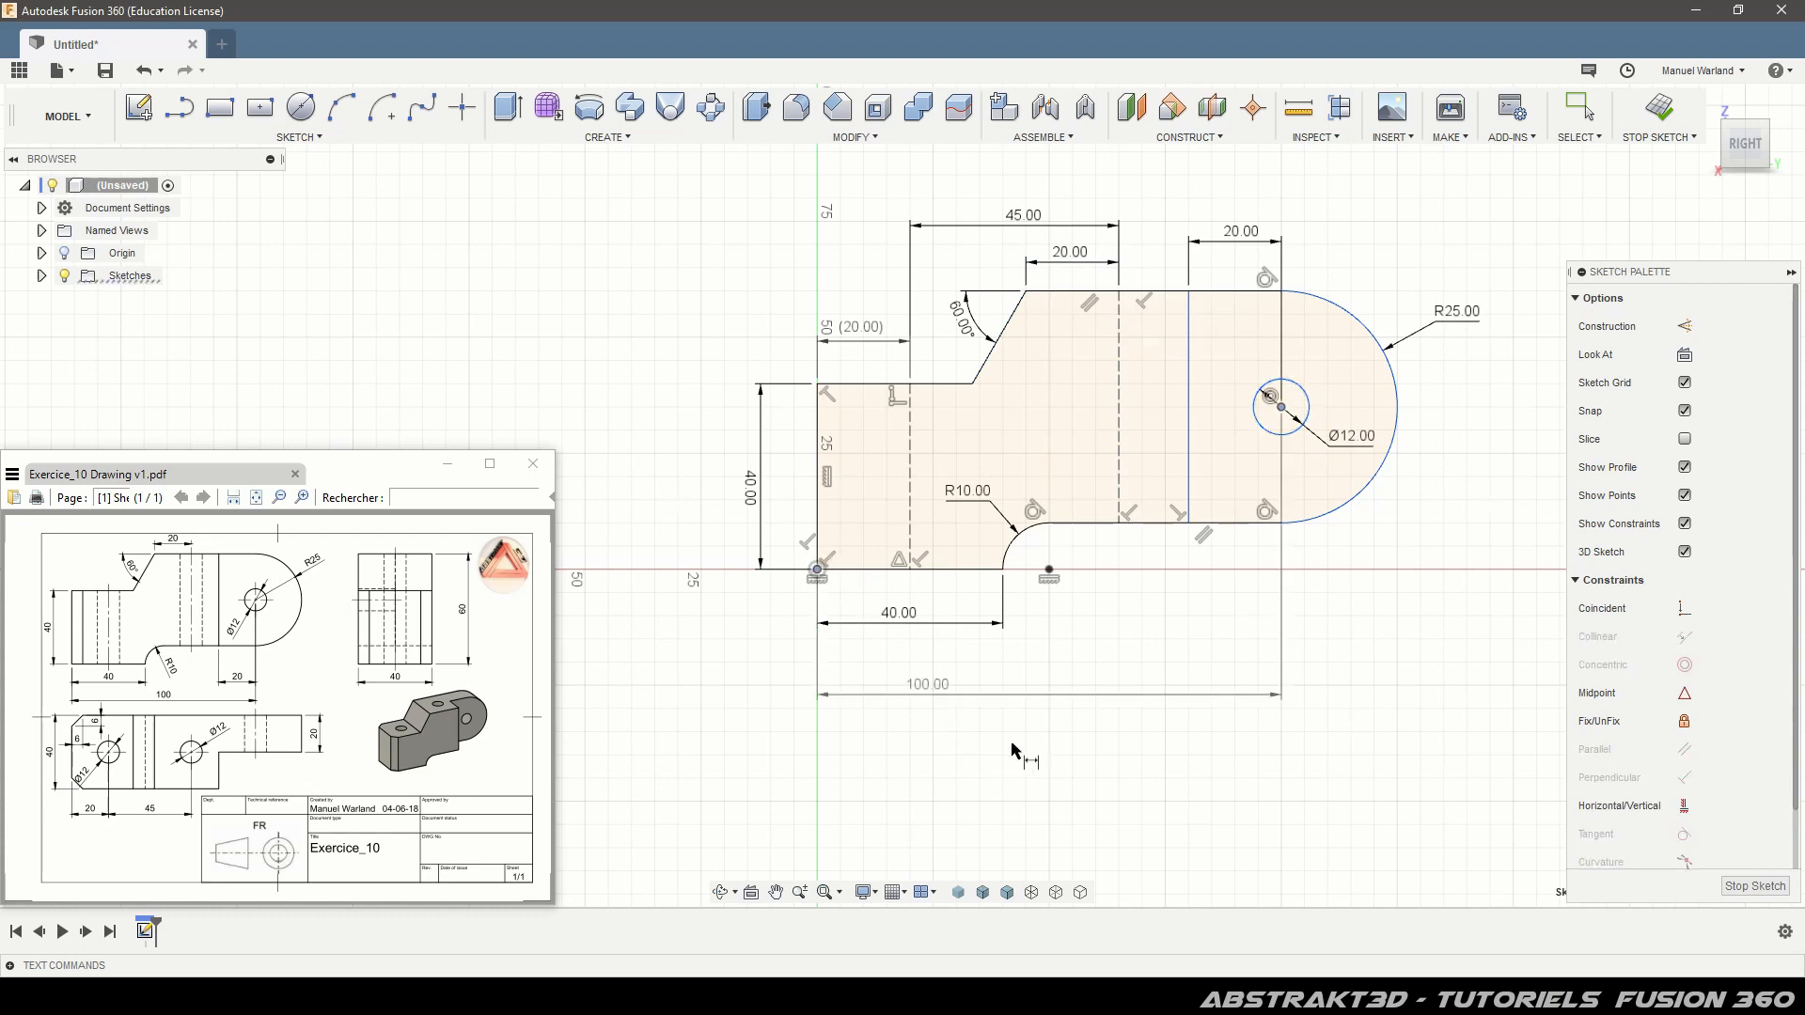
{"action": "left_click", "coordinate": [1066, 672]}
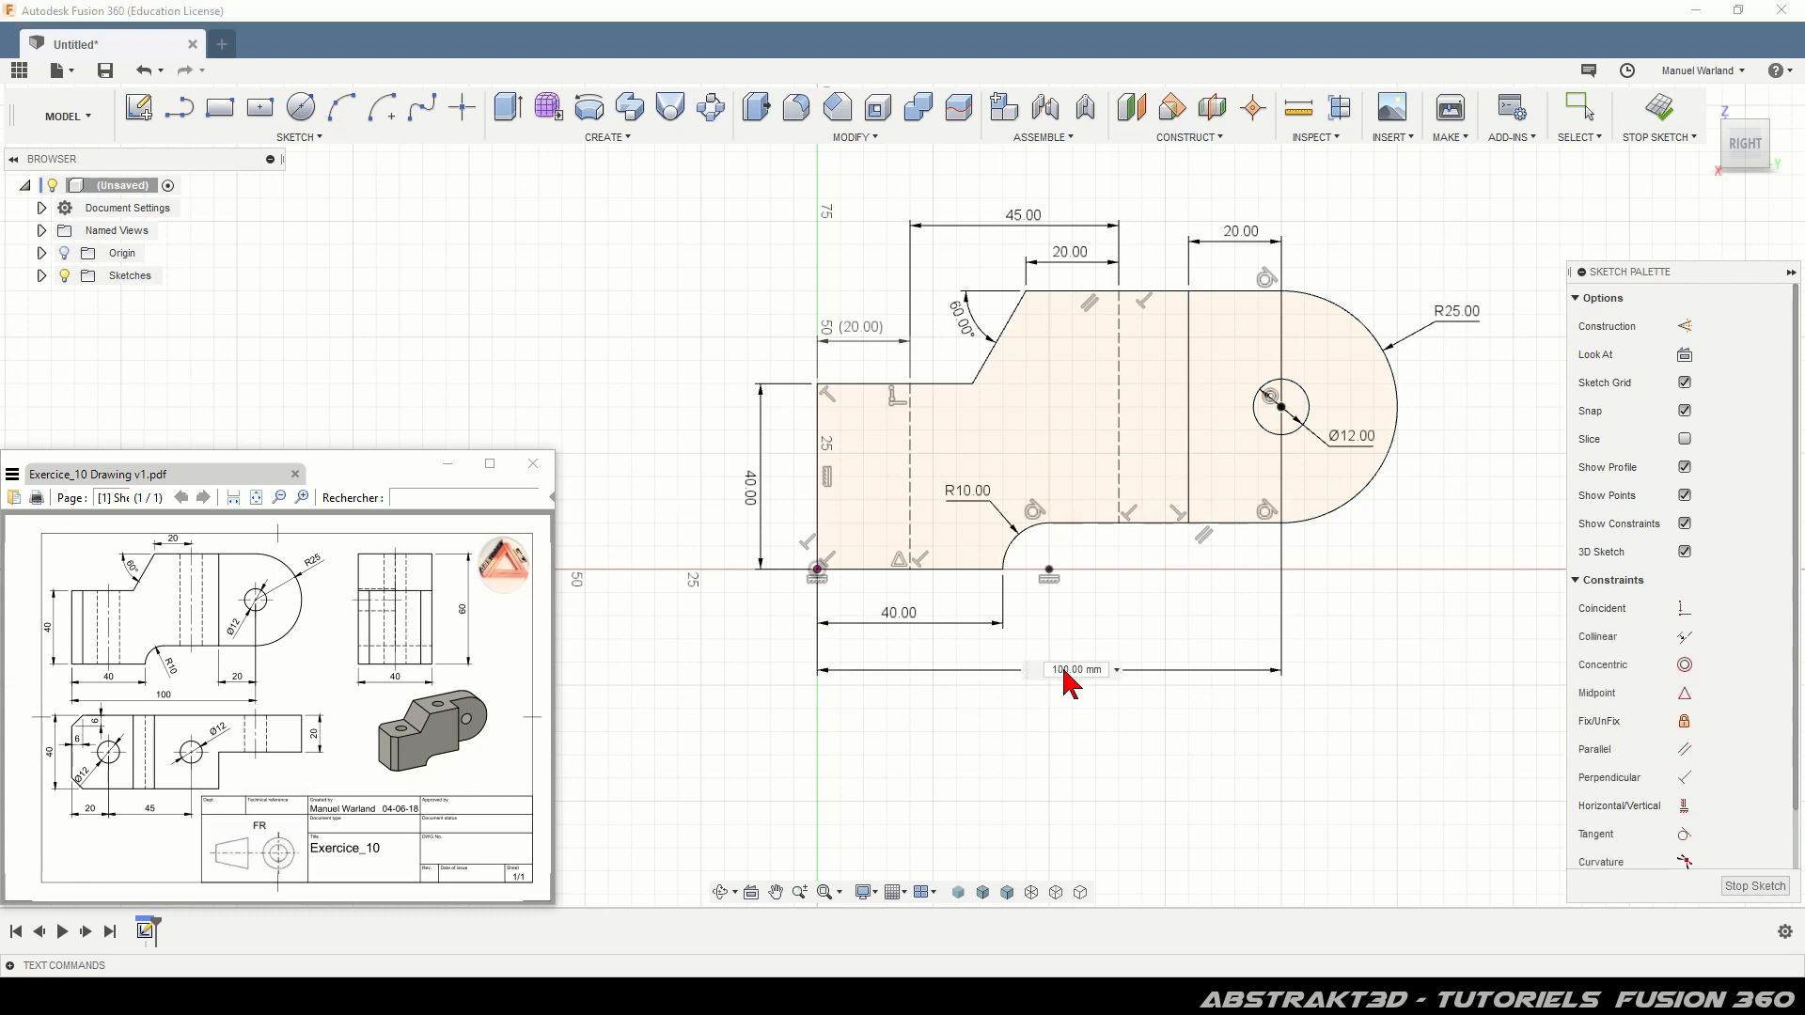
{"action": "key", "text": "Return"}
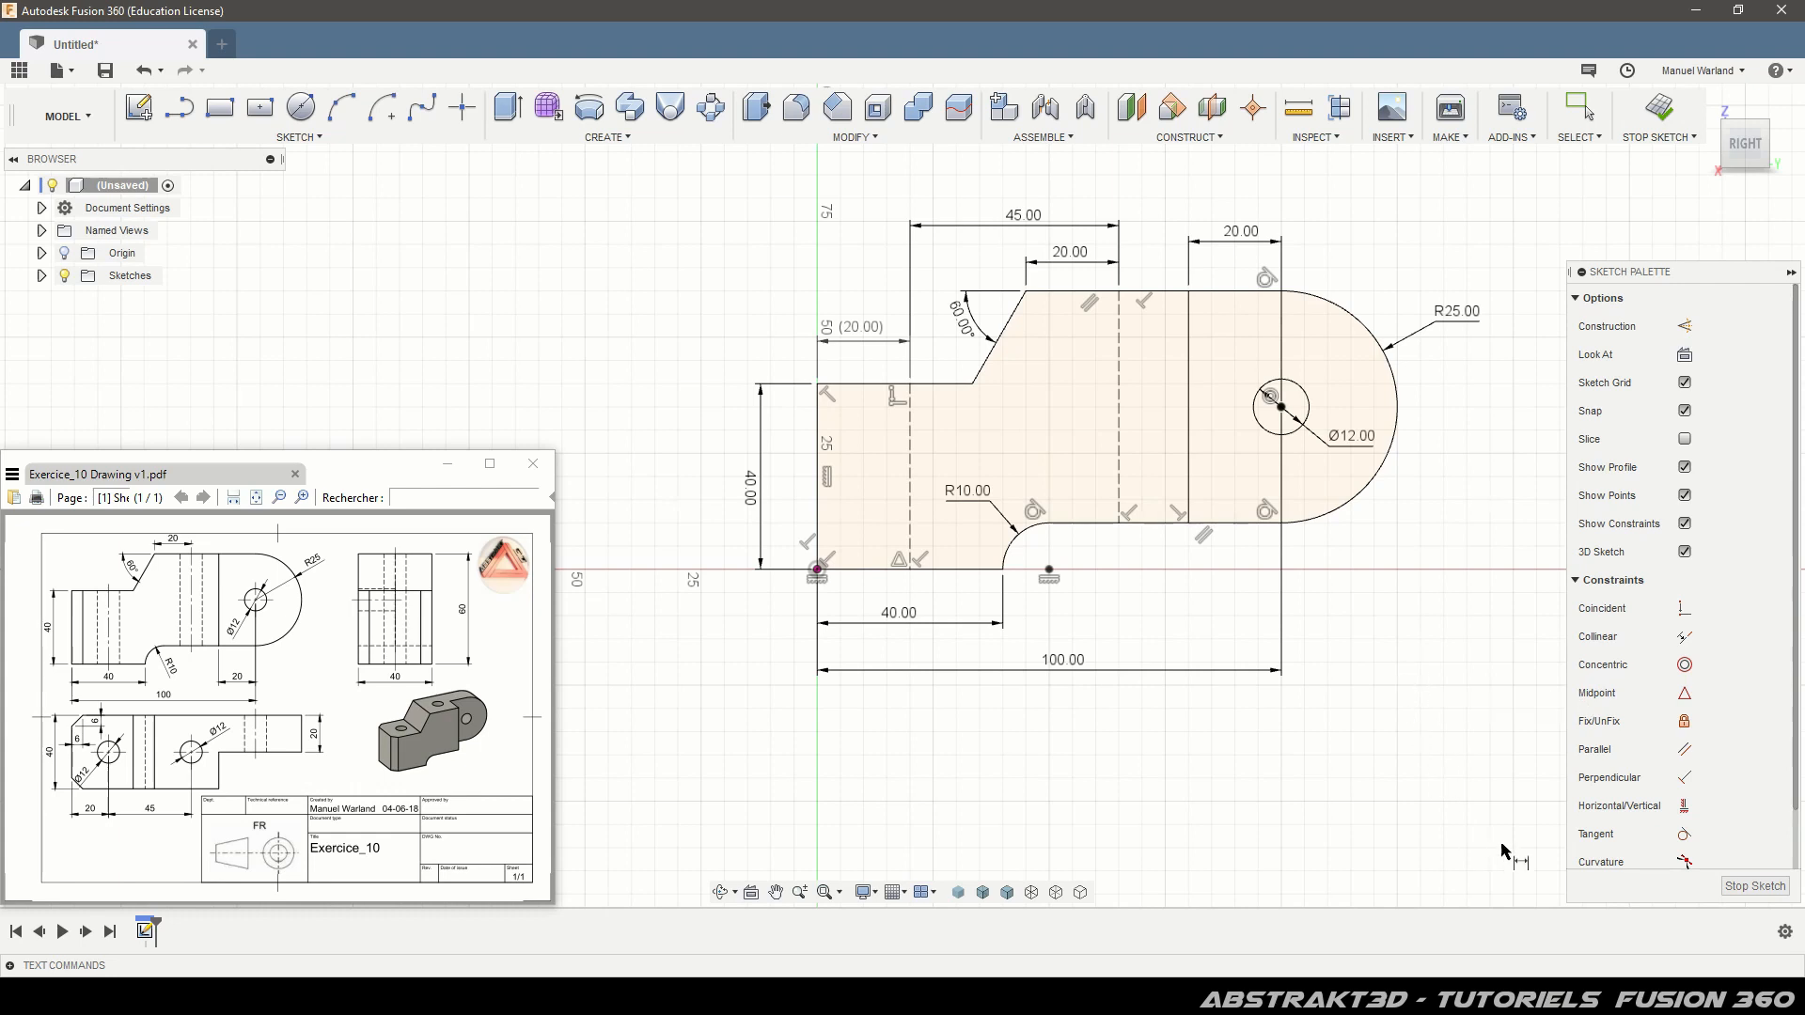
{"action": "left_click", "coordinate": [1754, 886]}
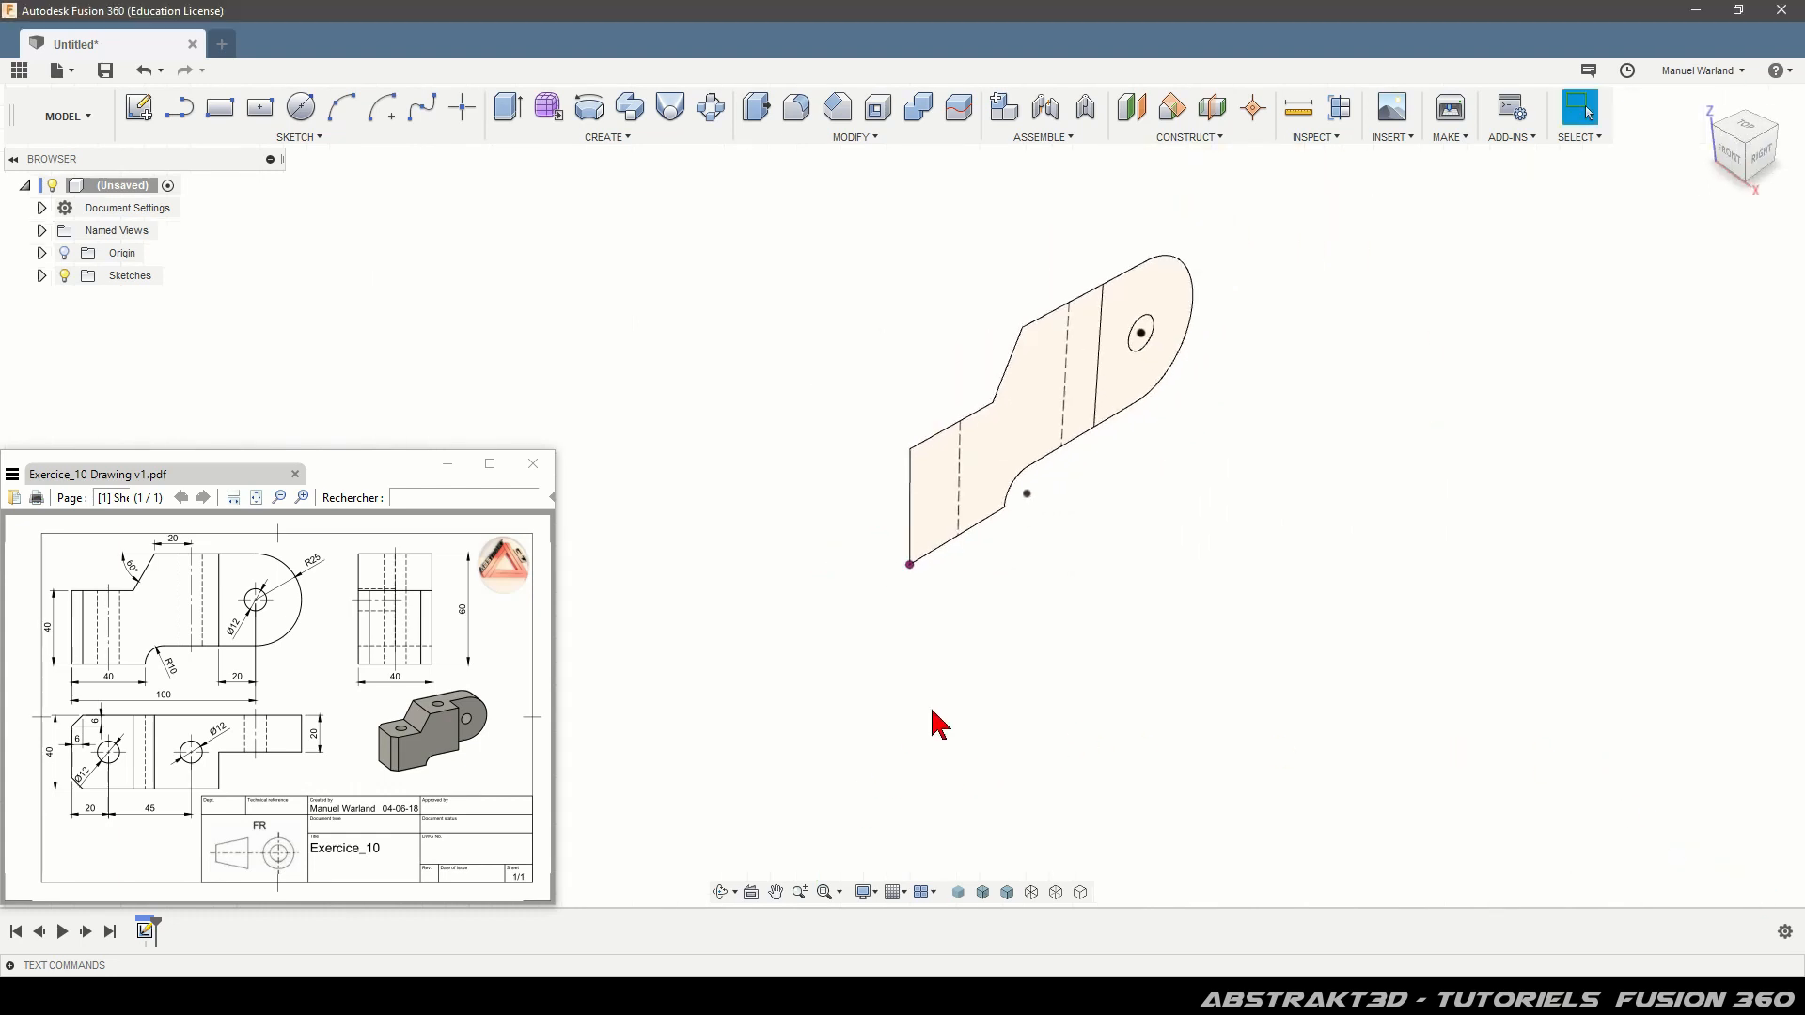
Extrude both profile regions around the circle symmetrically as a new body, with a whole length of 40 mm.
{"action": "left_click", "coordinate": [1018, 515]}
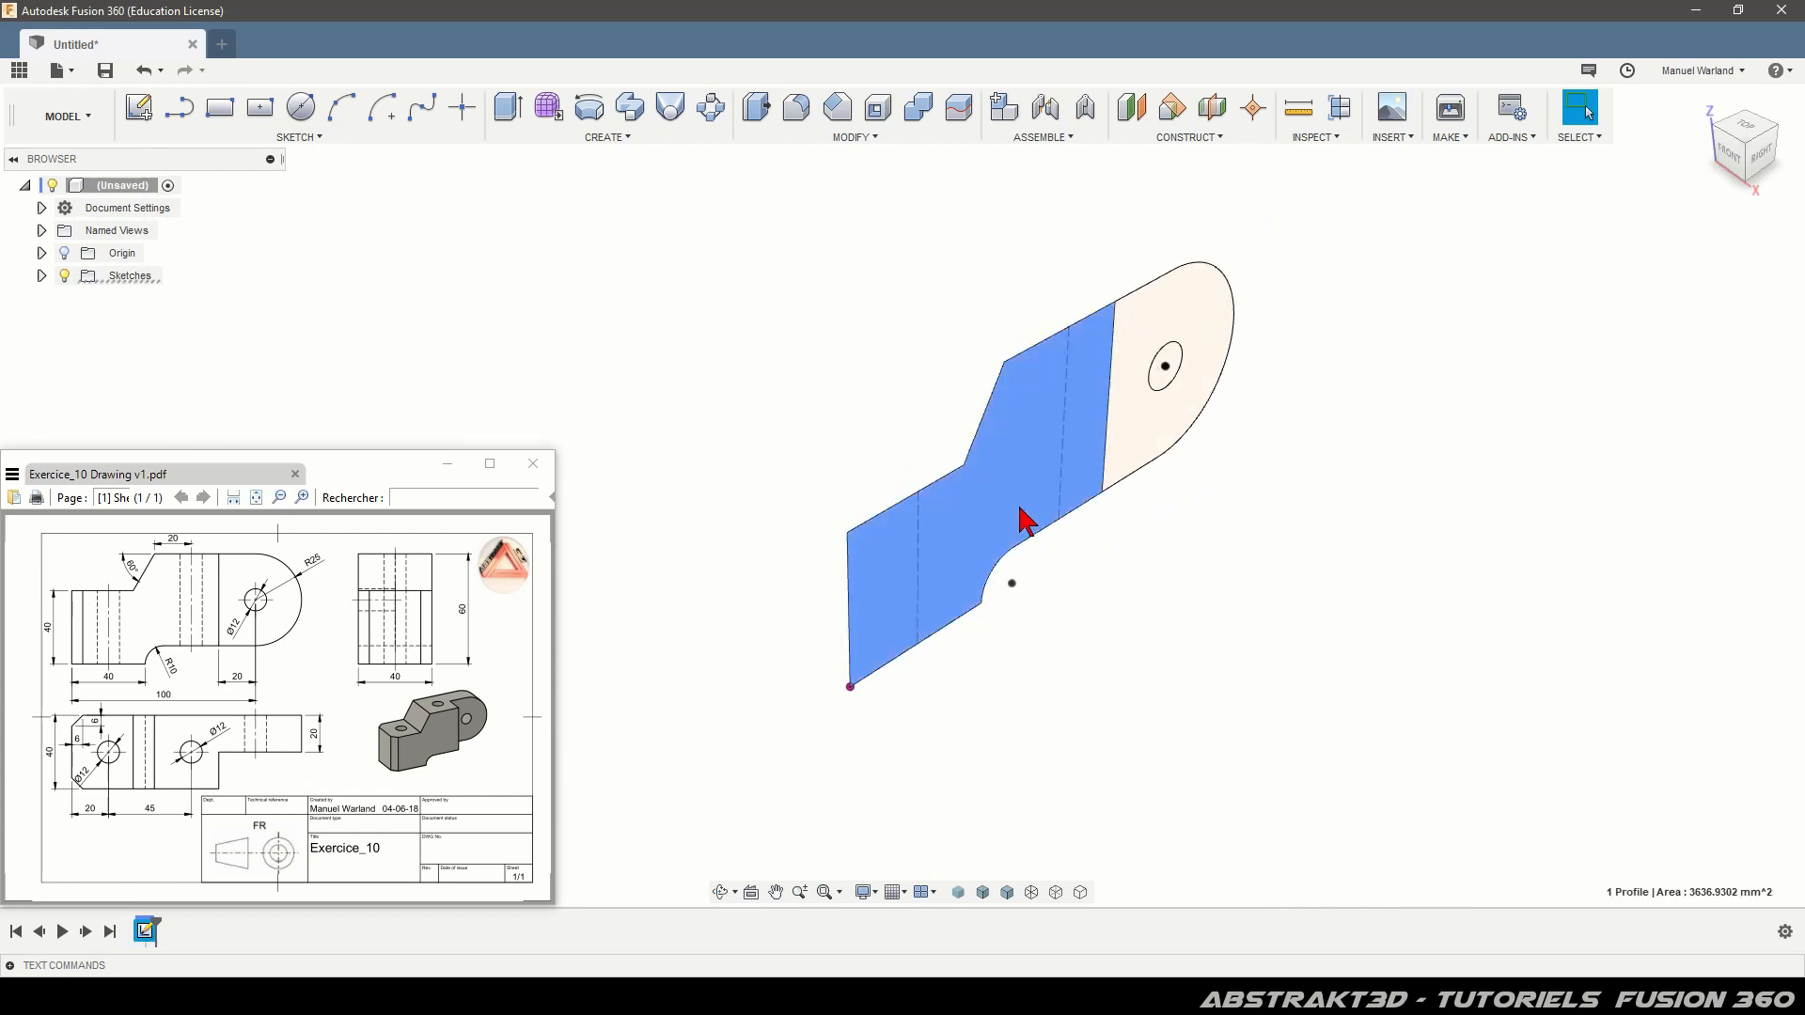
{"action": "left_click", "coordinate": [1144, 441]}
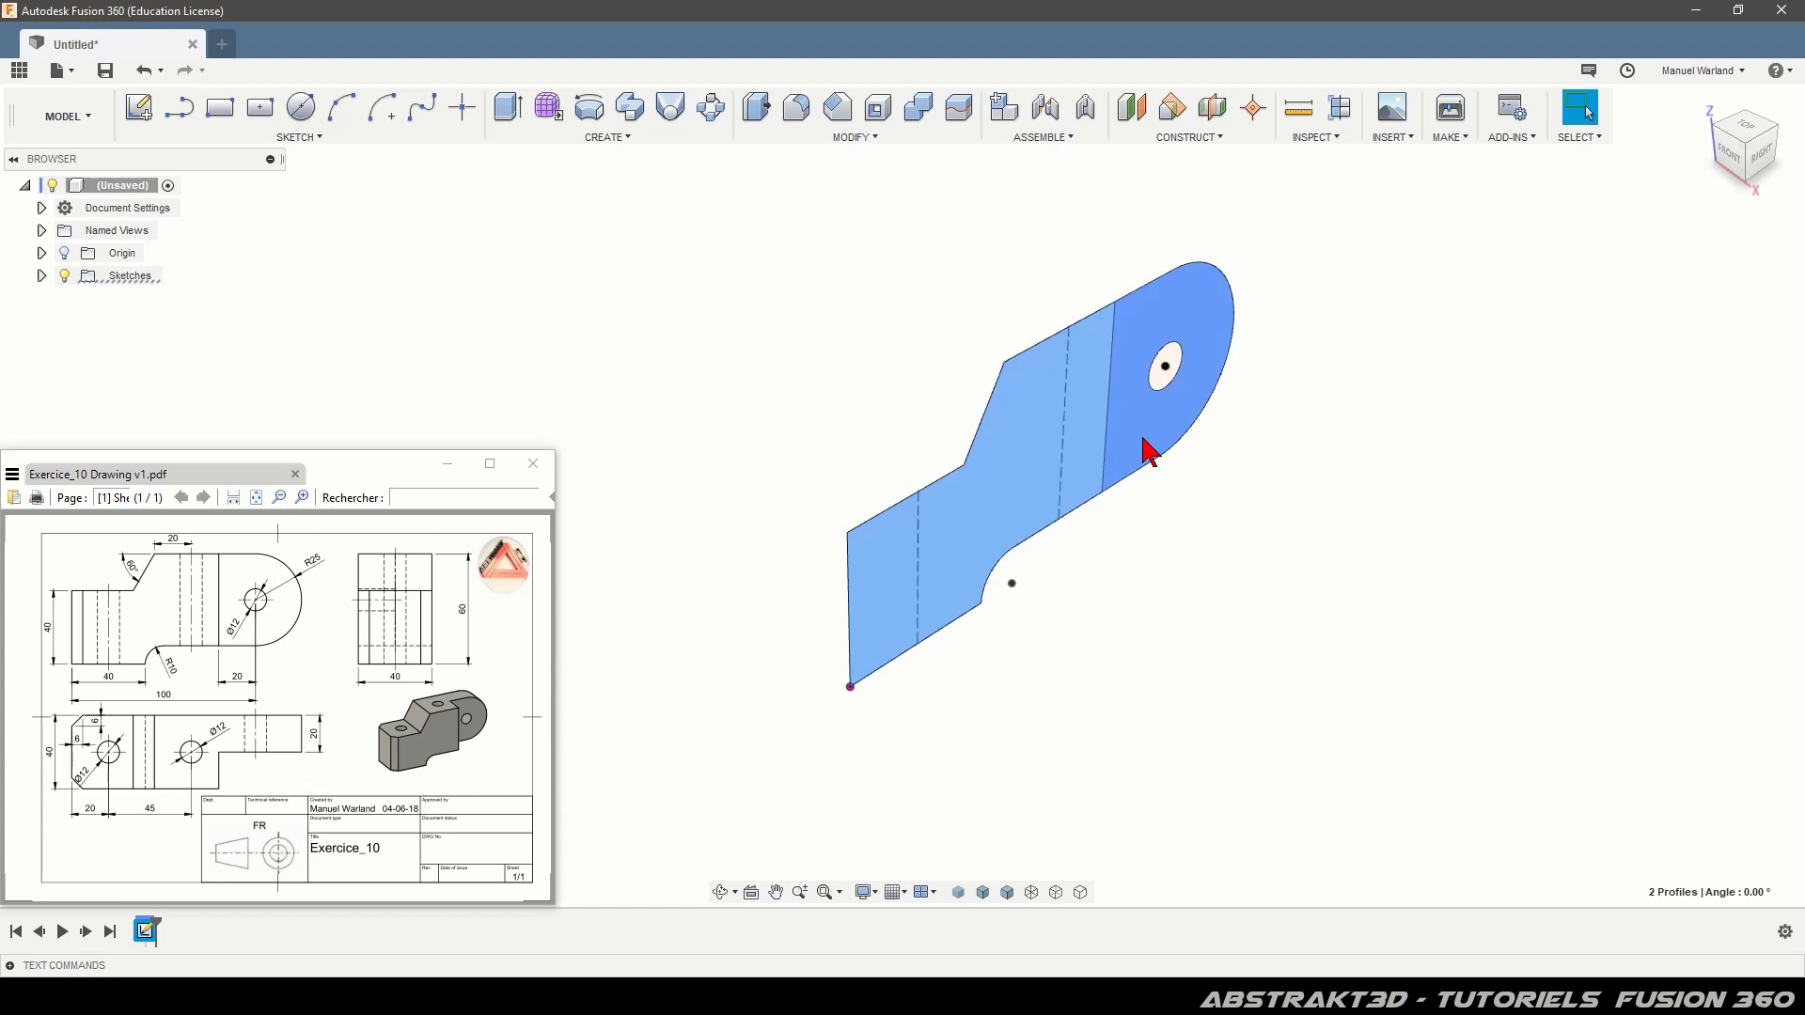
{"action": "key", "text": "e"}
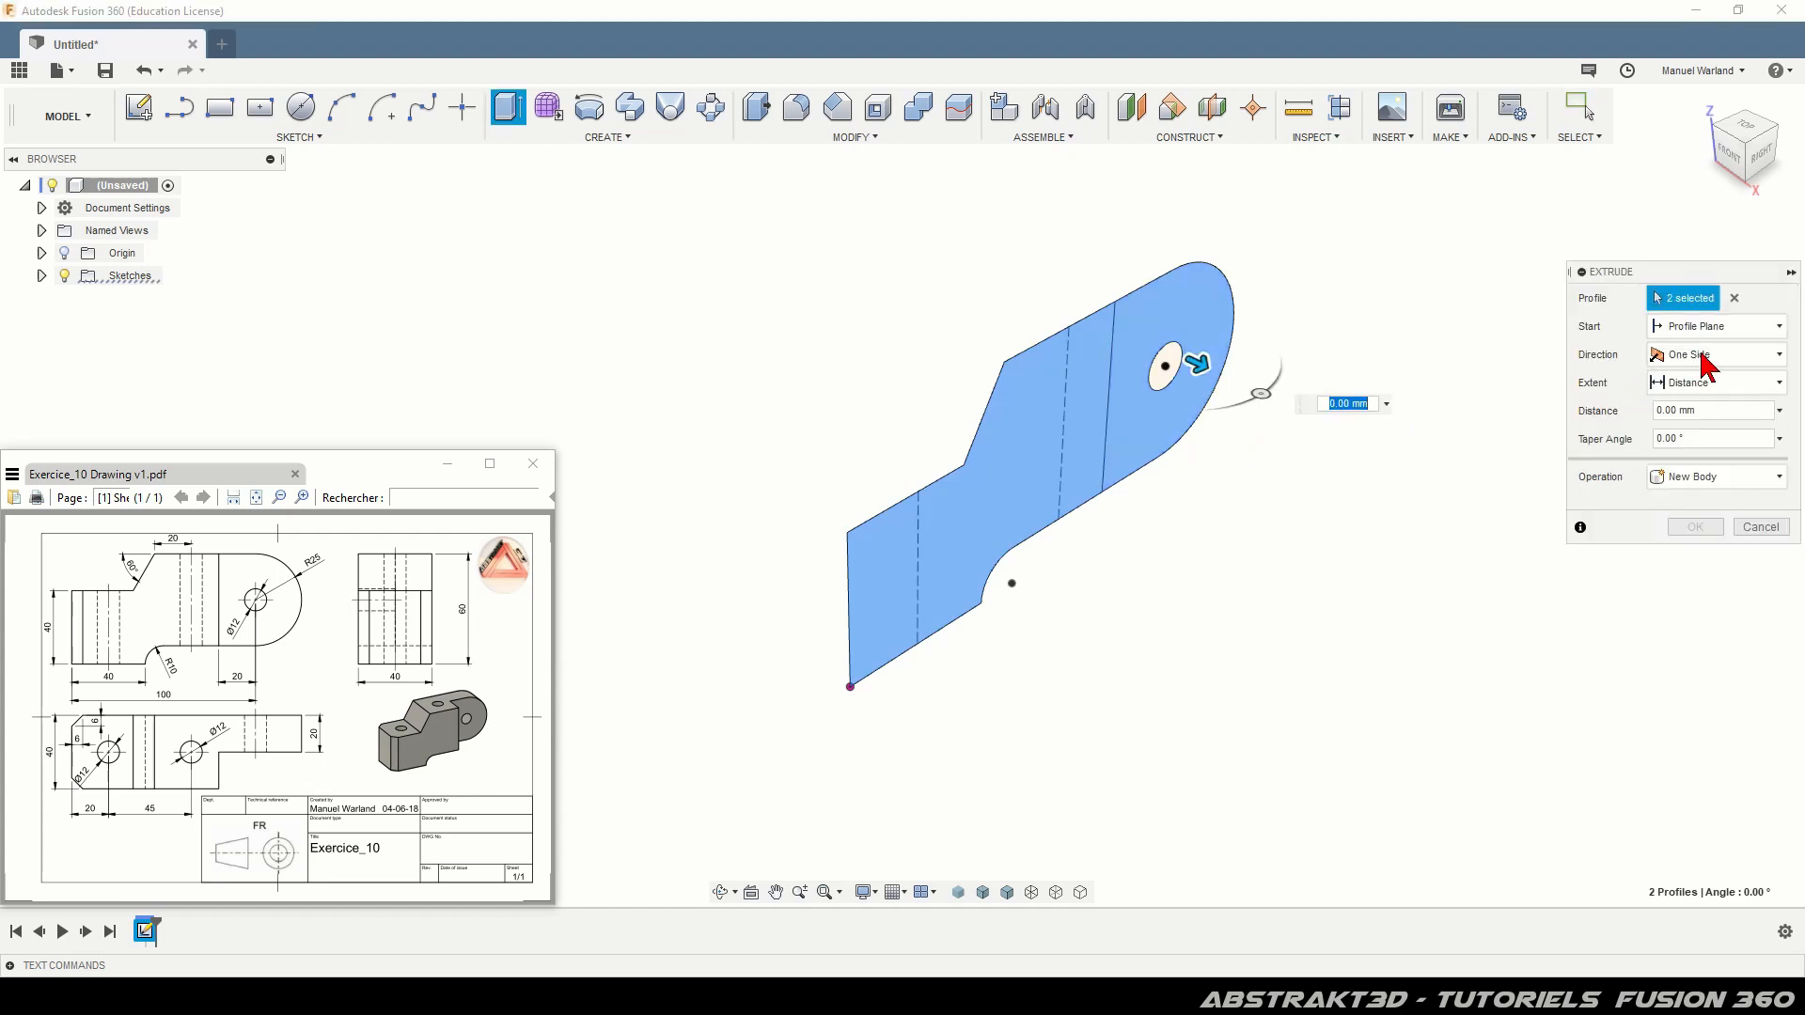
{"action": "left_click", "coordinate": [1749, 359]}
{"action": "left_click", "coordinate": [1713, 427]}
{"action": "left_click", "coordinate": [1690, 383]}
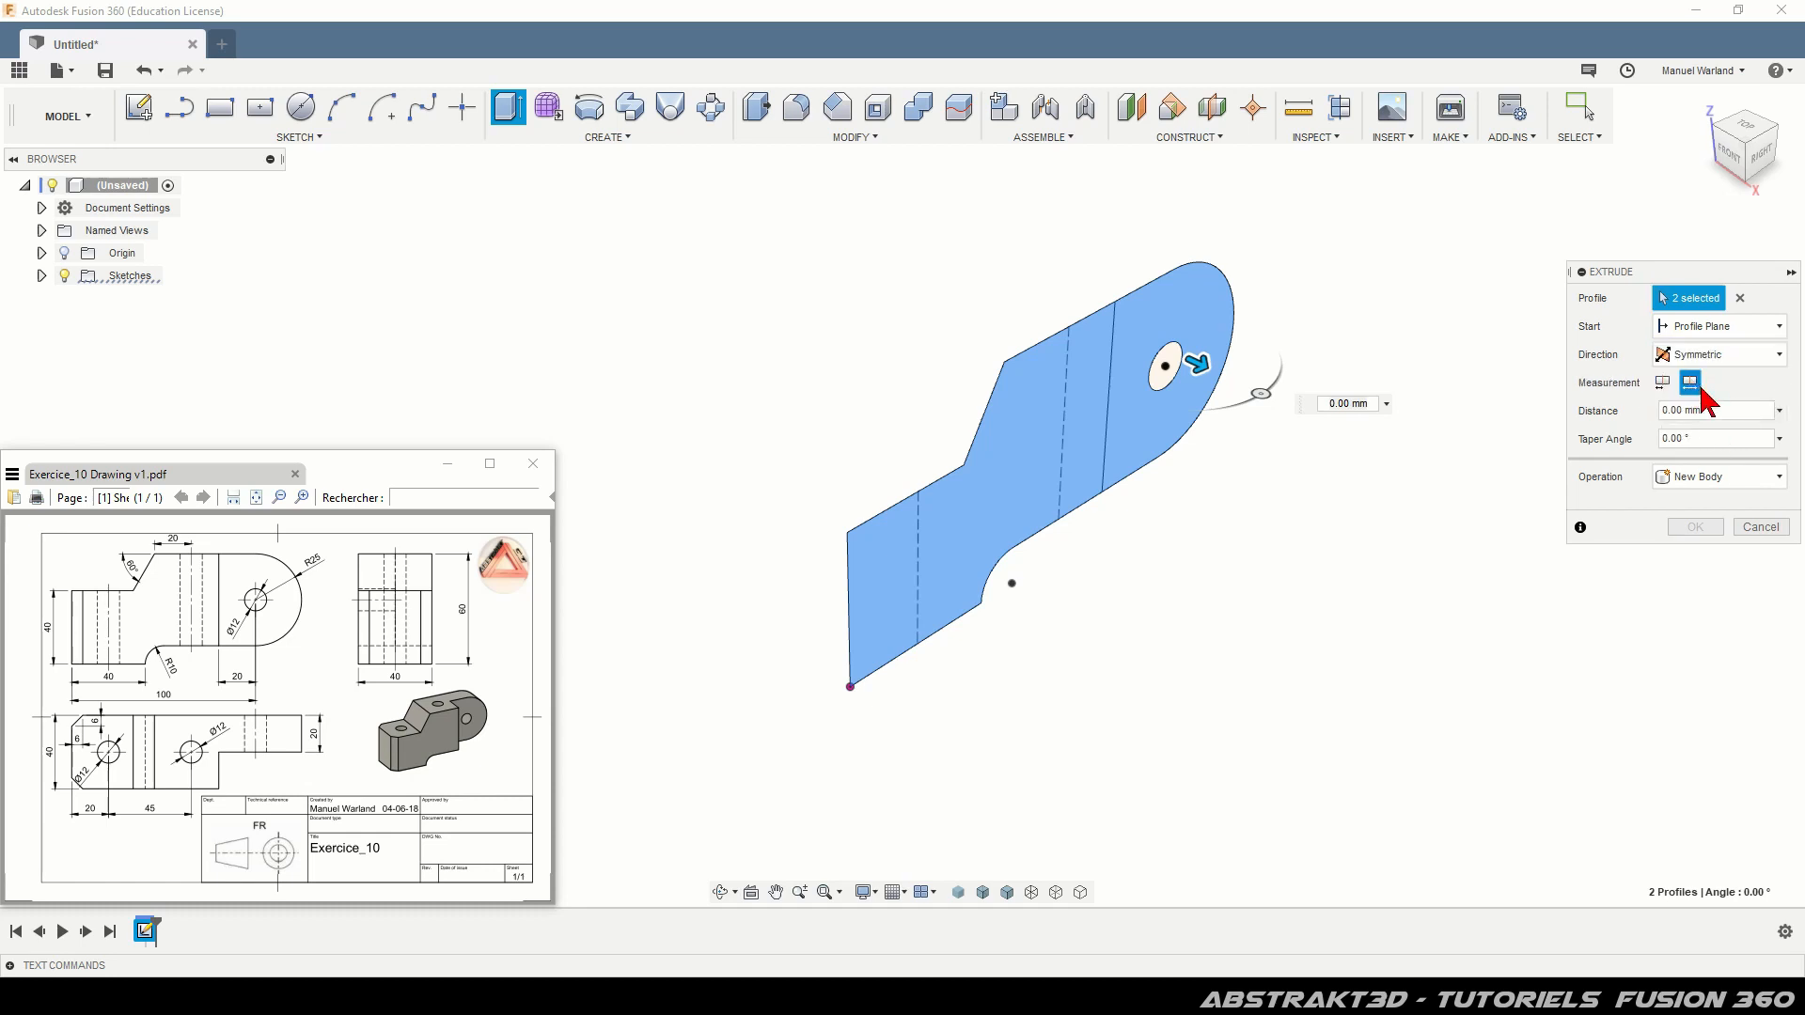
{"action": "left_click", "coordinate": [1716, 409]}
{"action": "type", "text": "40"}
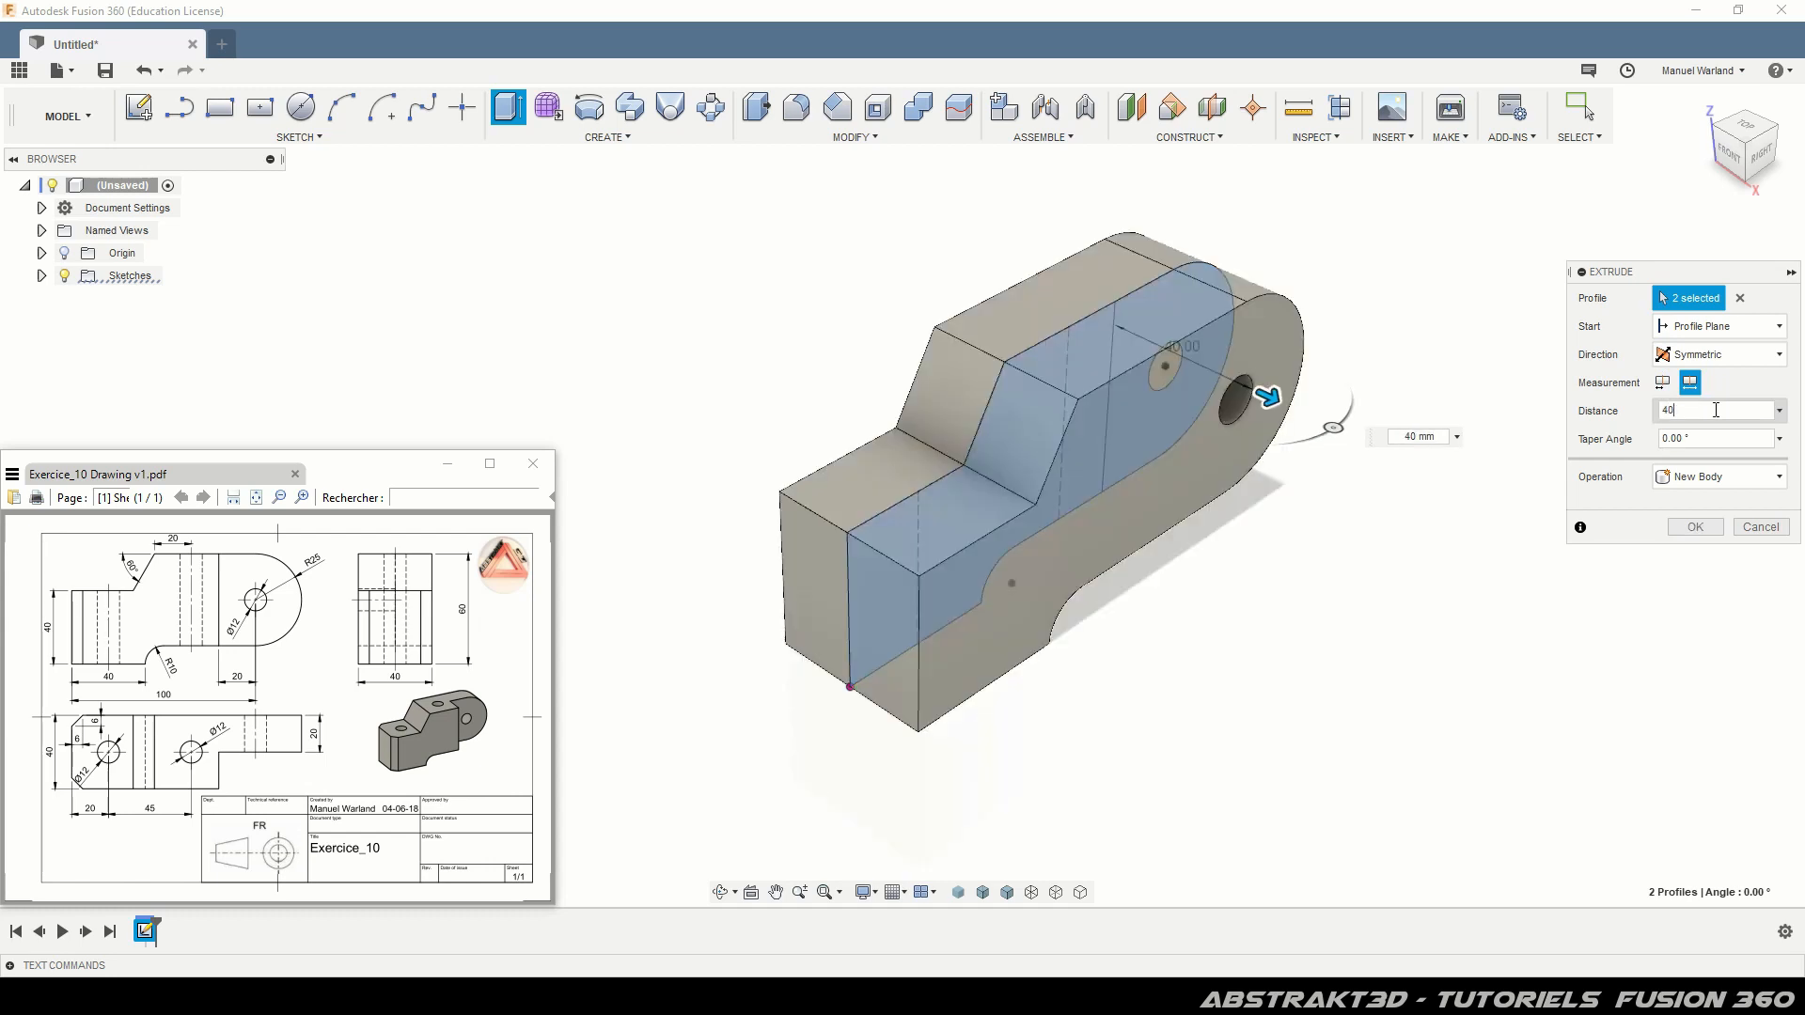
{"action": "key", "text": "Return"}
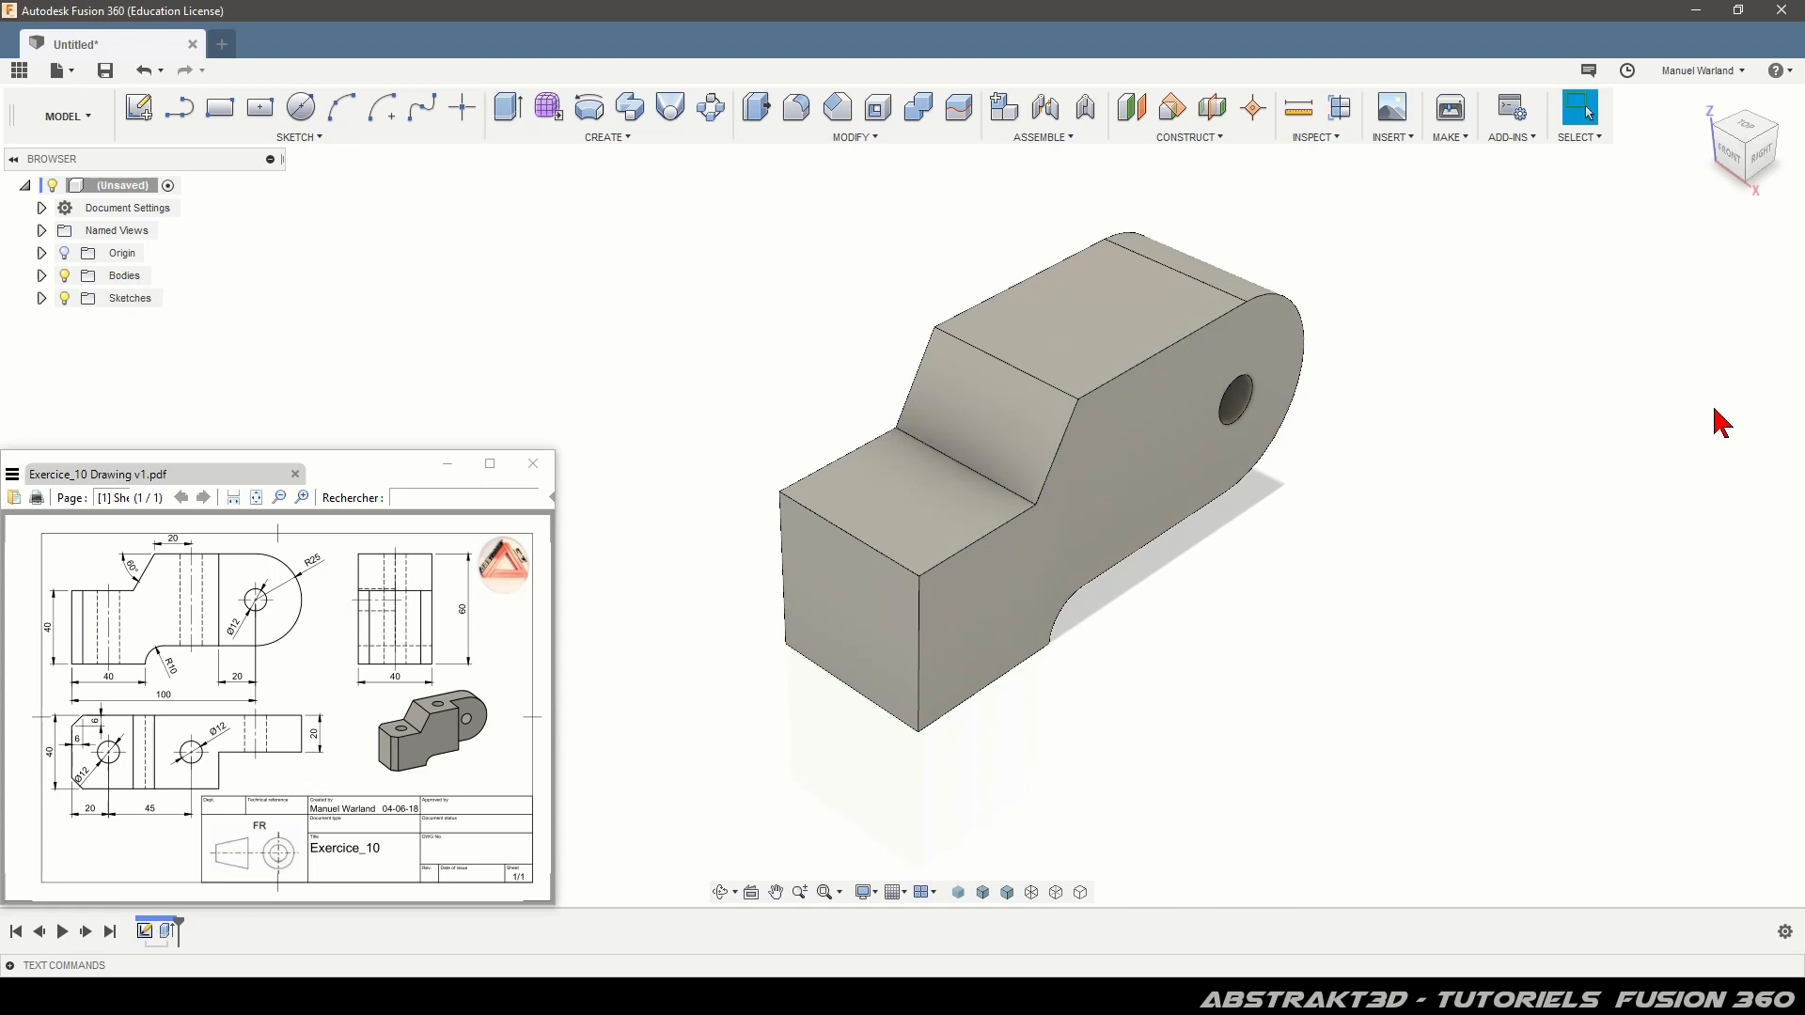
Make the side-profile sketch, Sketch1, visible again over the extruded body.
{"action": "left_click", "coordinate": [39, 299]}
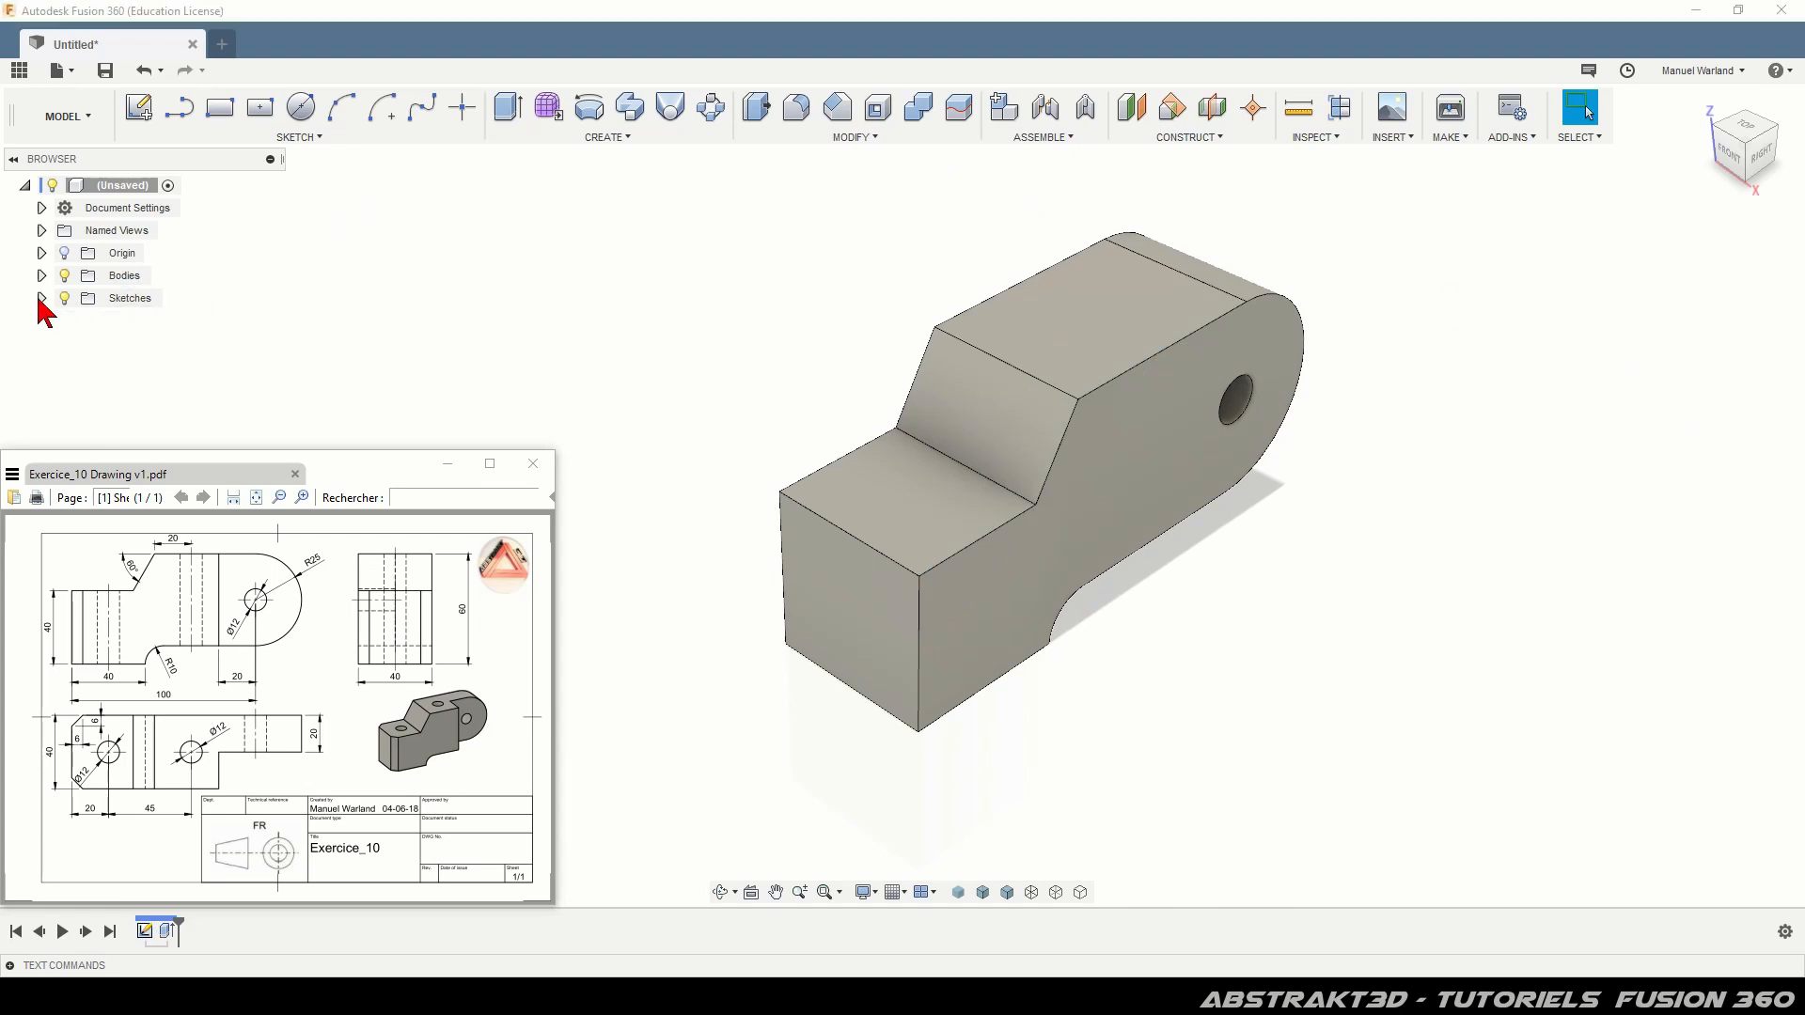
{"action": "left_click", "coordinate": [41, 298]}
{"action": "left_click", "coordinate": [81, 321]}
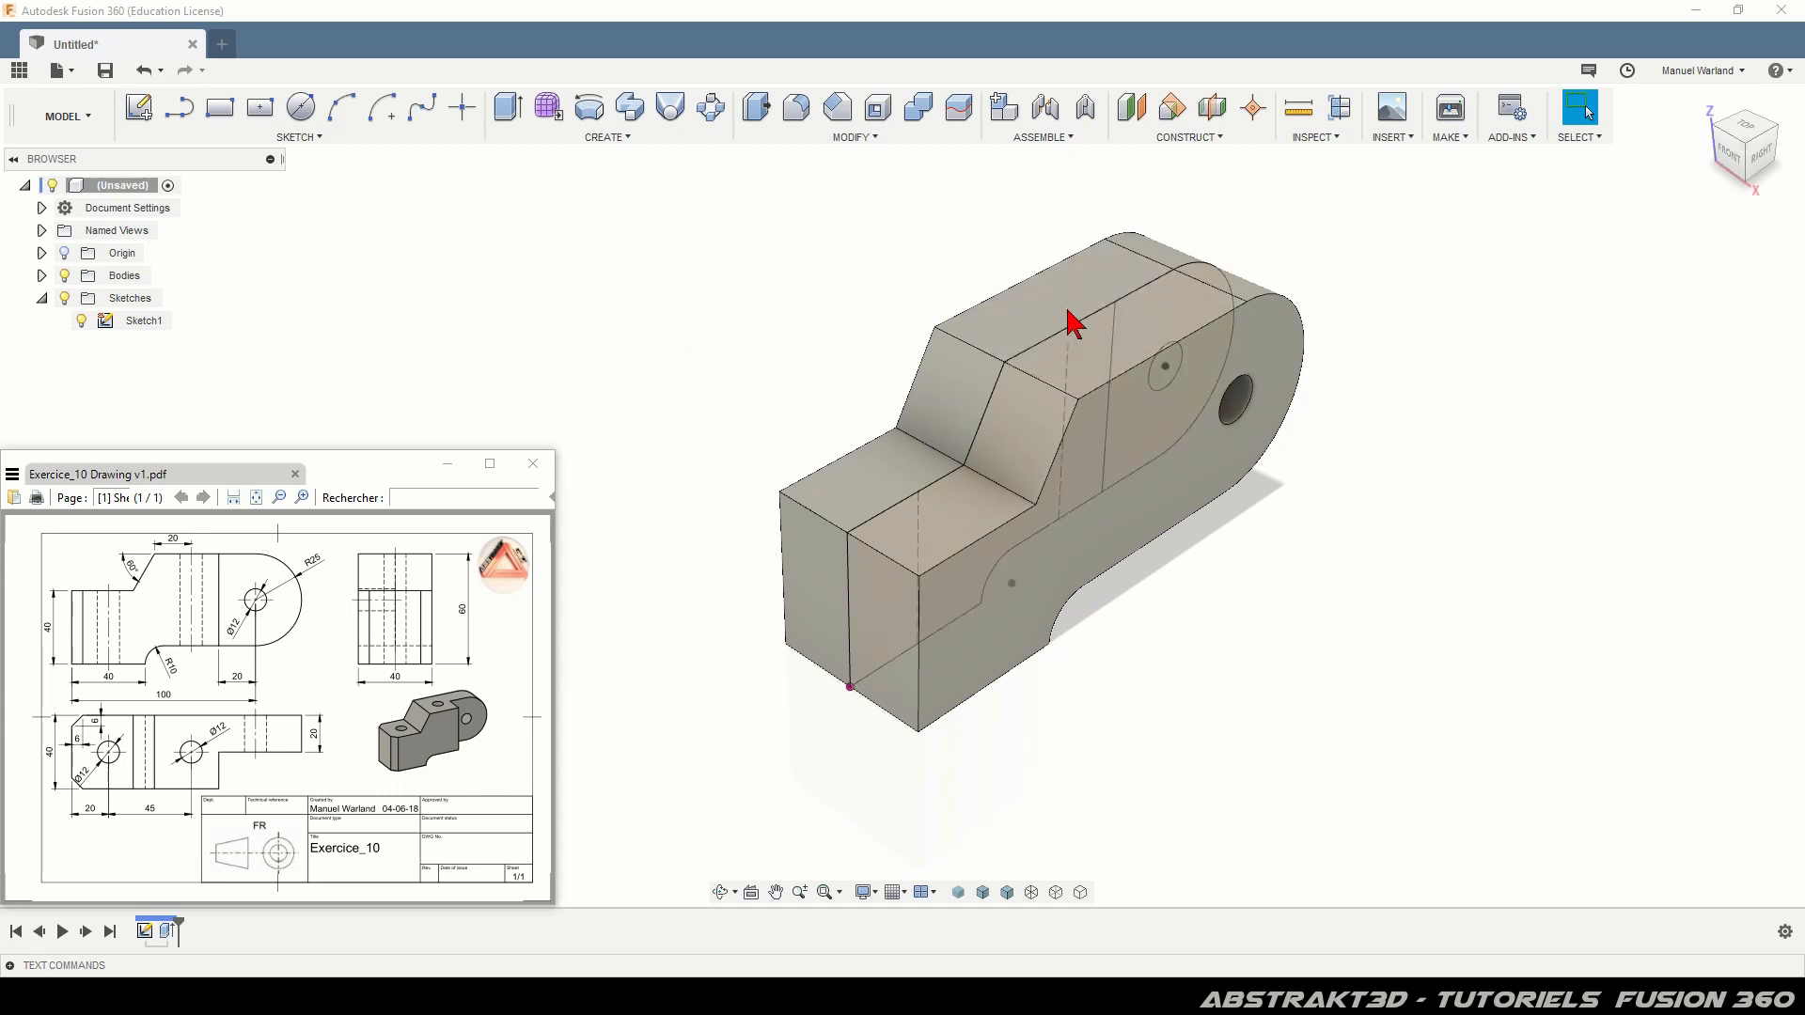
Start a new sketch on the body's raised flat upper face.
{"action": "left_click", "coordinate": [1094, 280]}
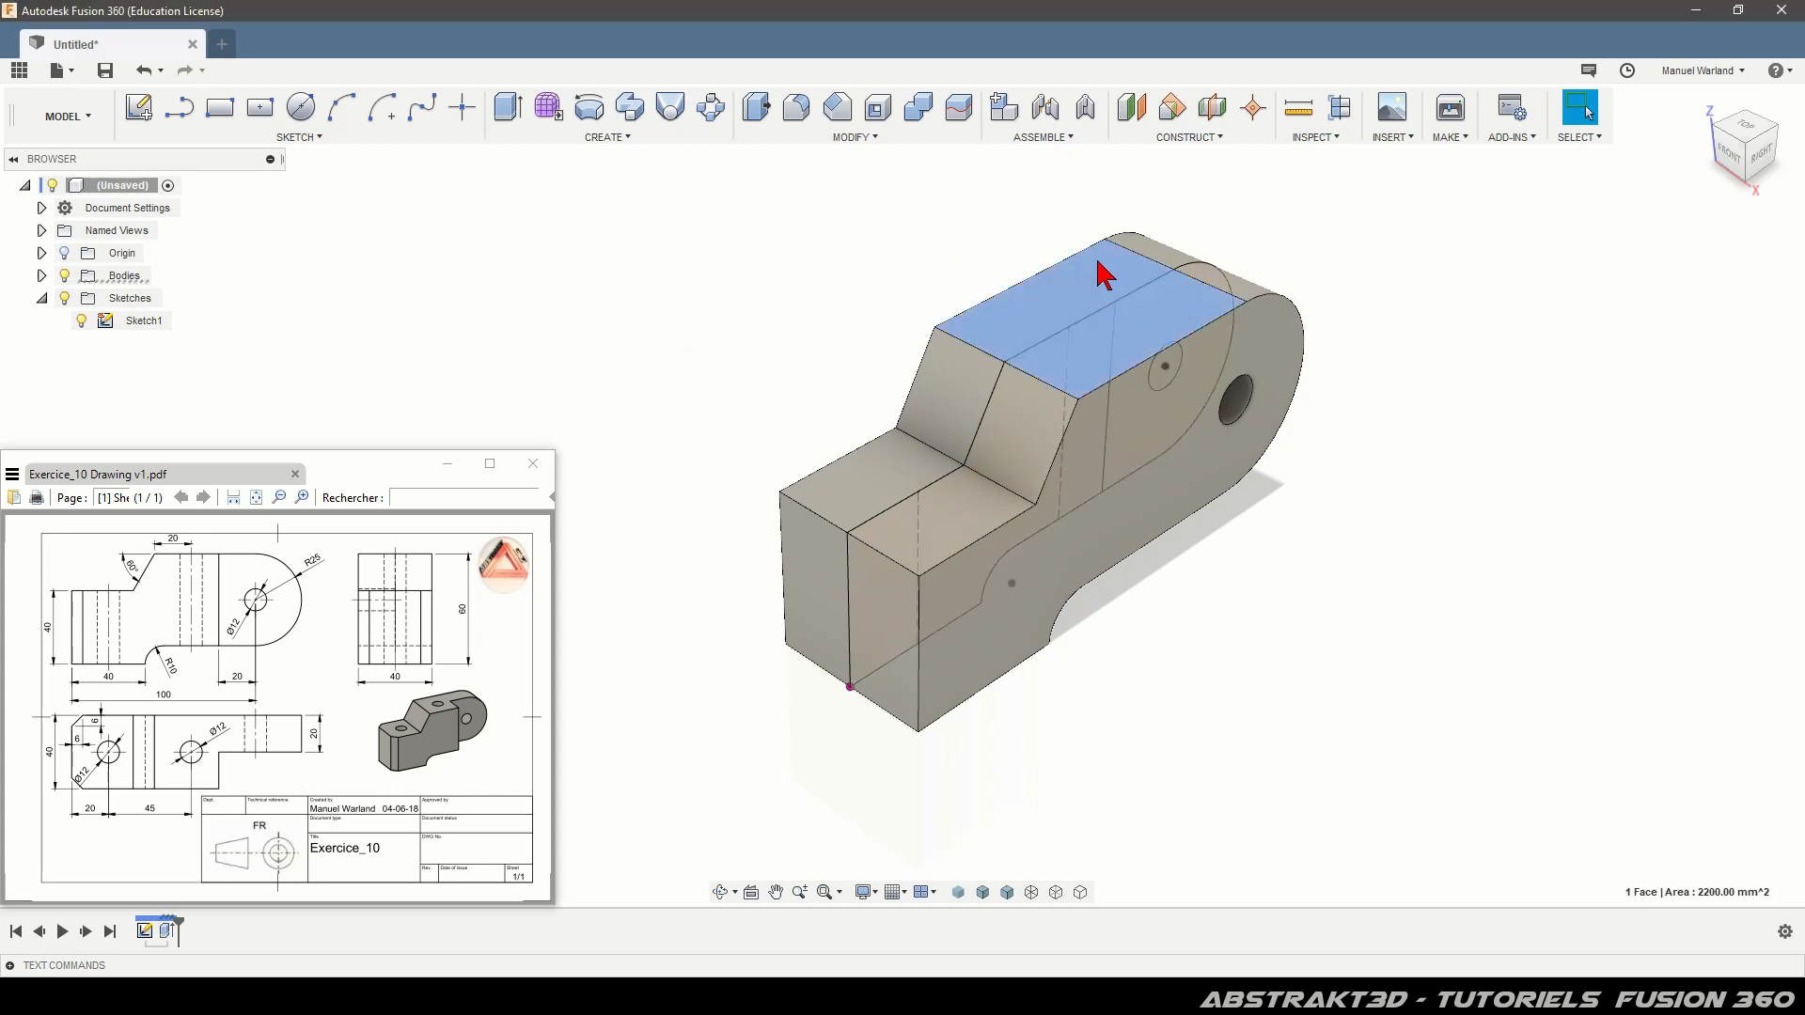
{"action": "left_click", "coordinate": [140, 107]}
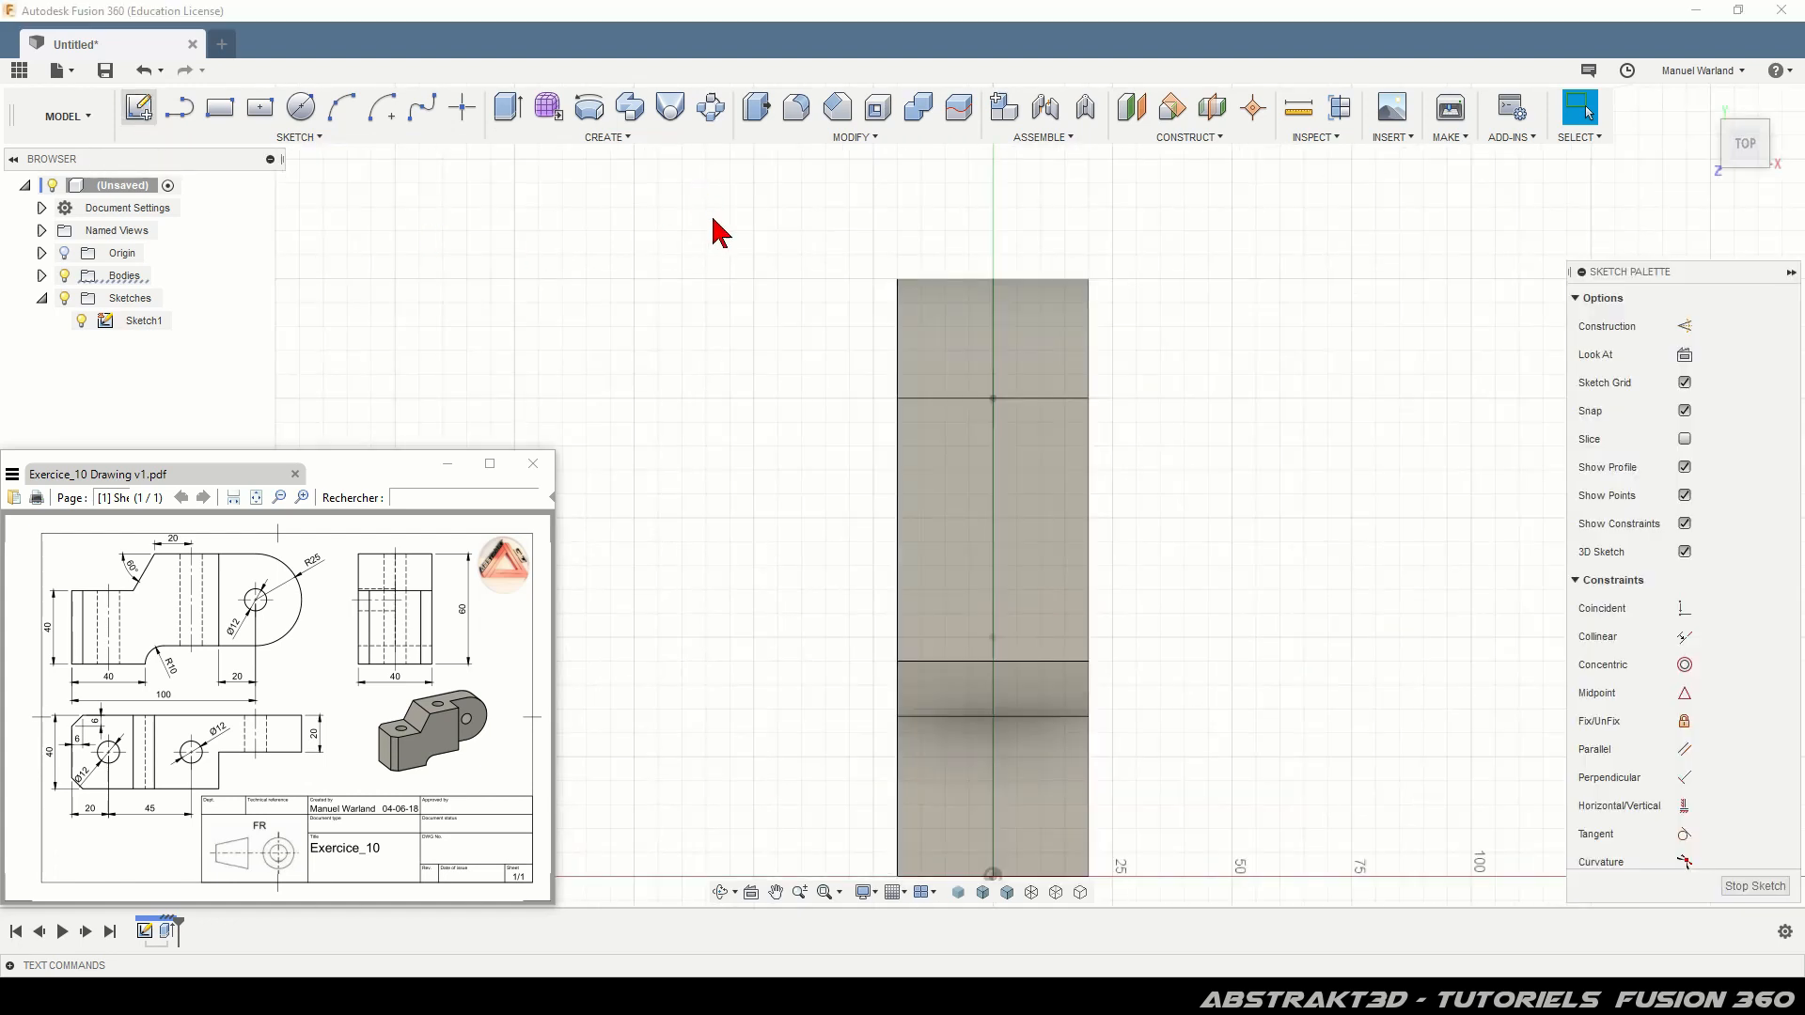
{"action": "scroll", "coordinate": [753, 306], "scroll_direction": "down", "scroll_amount": 2}
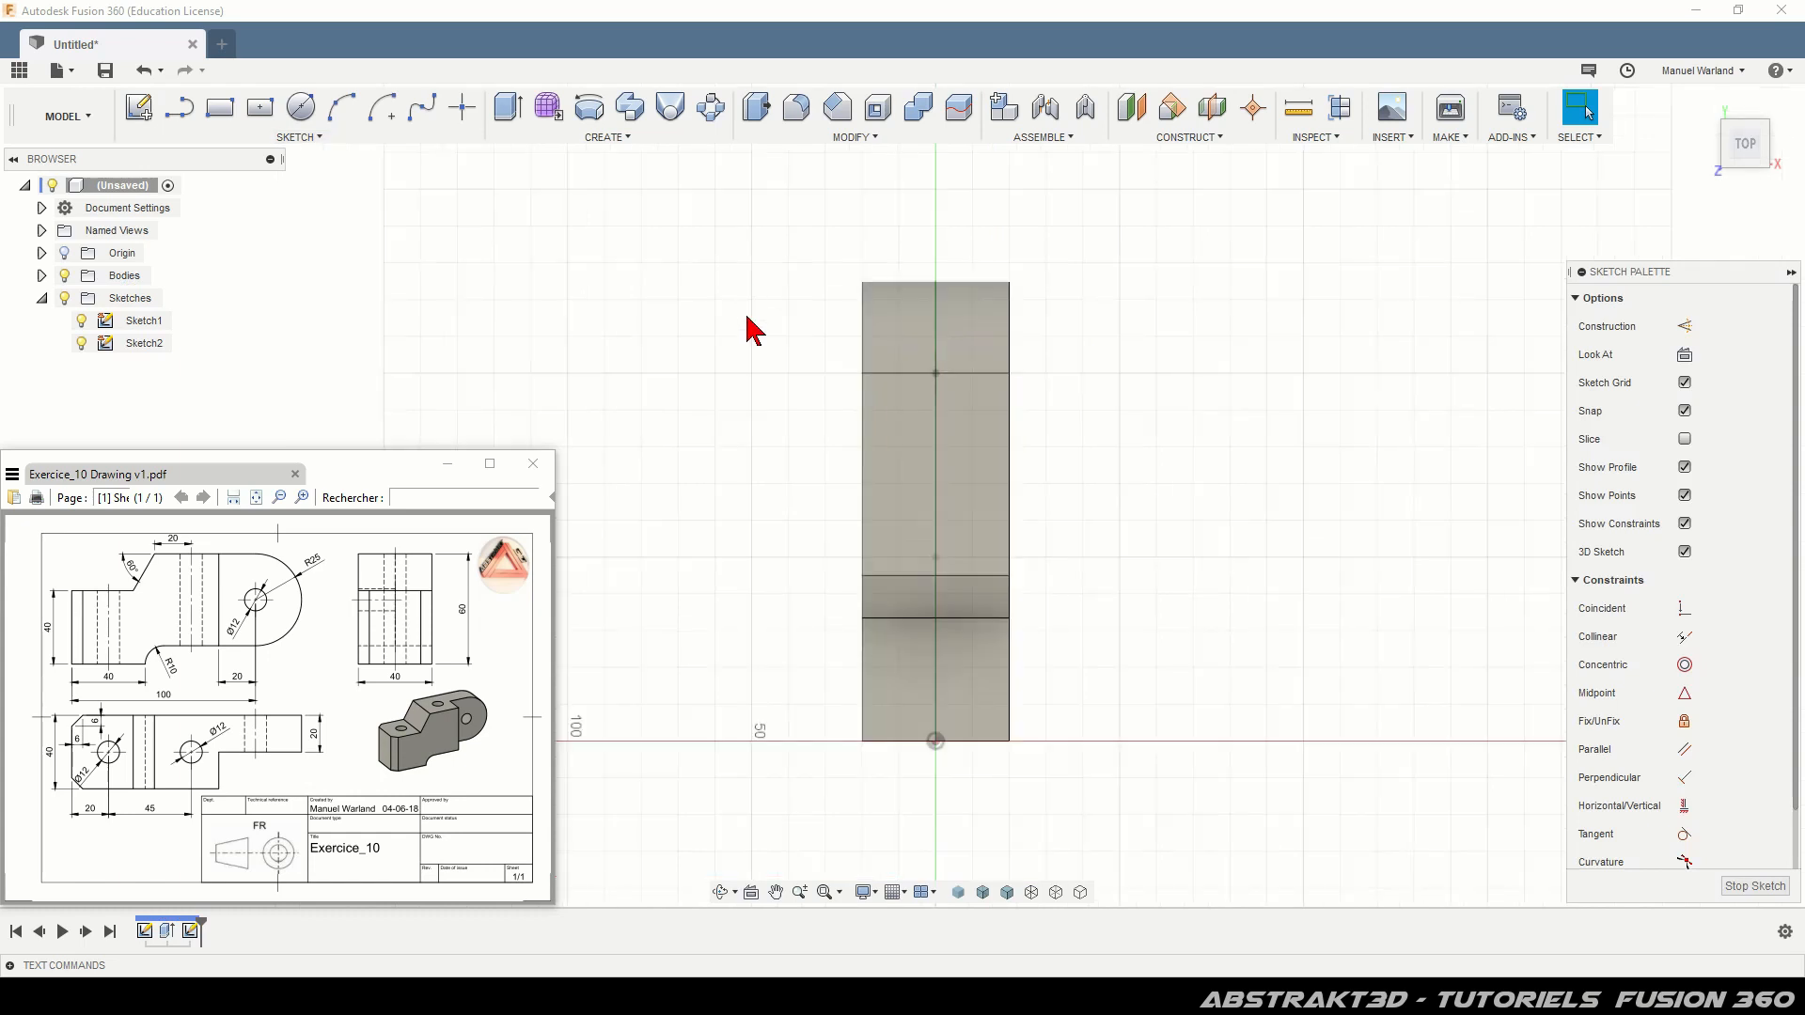
{"action": "scroll", "coordinate": [752, 425], "scroll_direction": "down", "scroll_amount": 1}
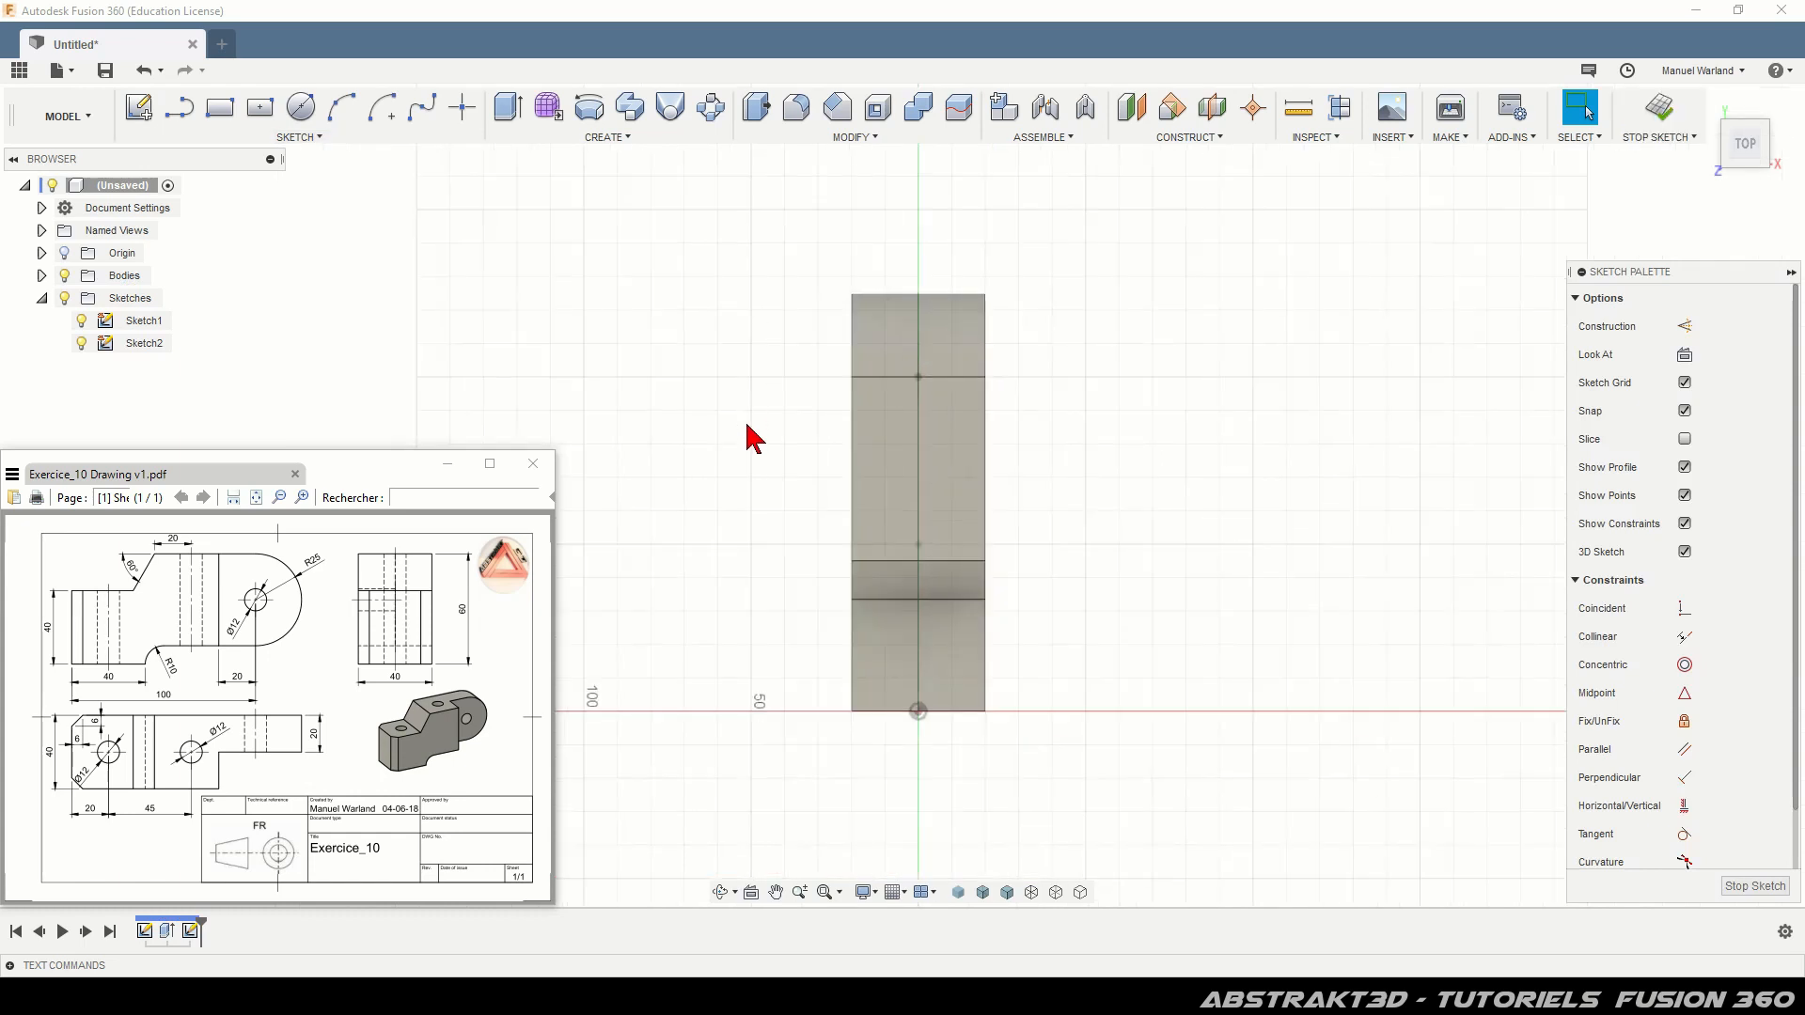
{"action": "scroll", "coordinate": [752, 437], "scroll_direction": "up", "scroll_amount": 1}
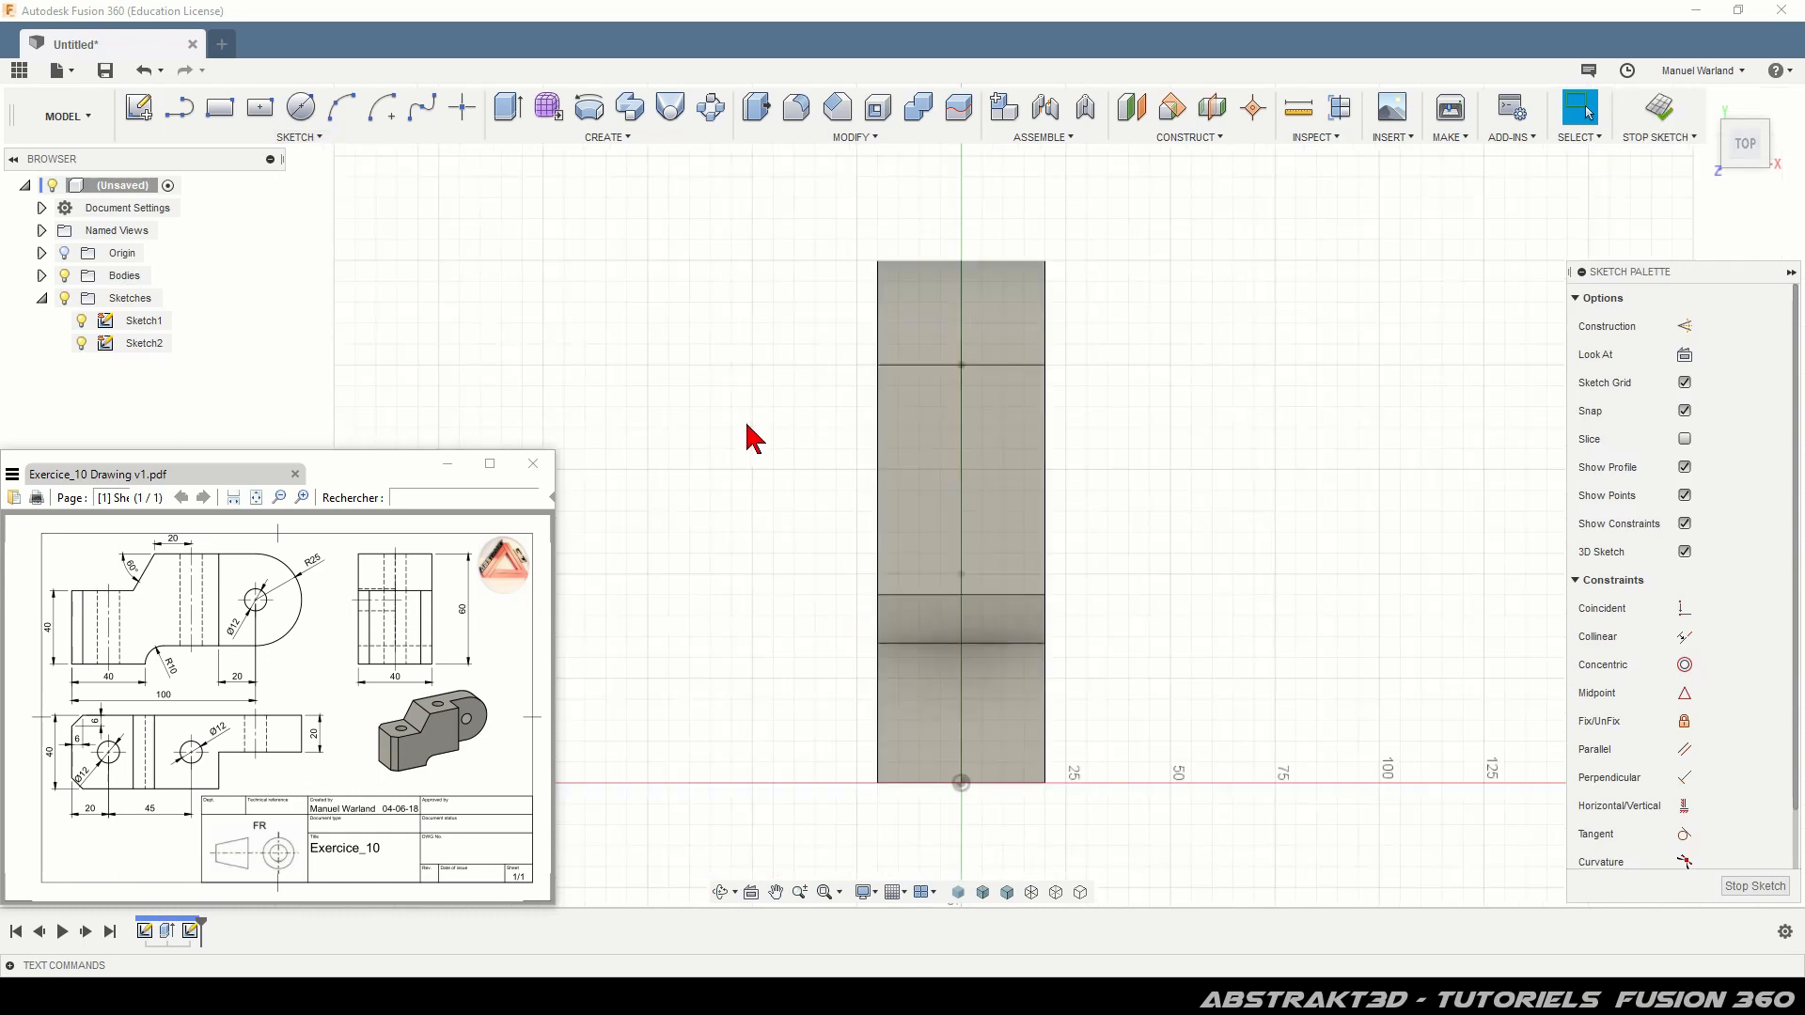
Project the whole body's outline into the new sketch using the Bodies selection filter.
{"action": "middle_click_drag", "start_coordinate": [1132, 539], "coordinate": [1083, 513], "text": "shift"}
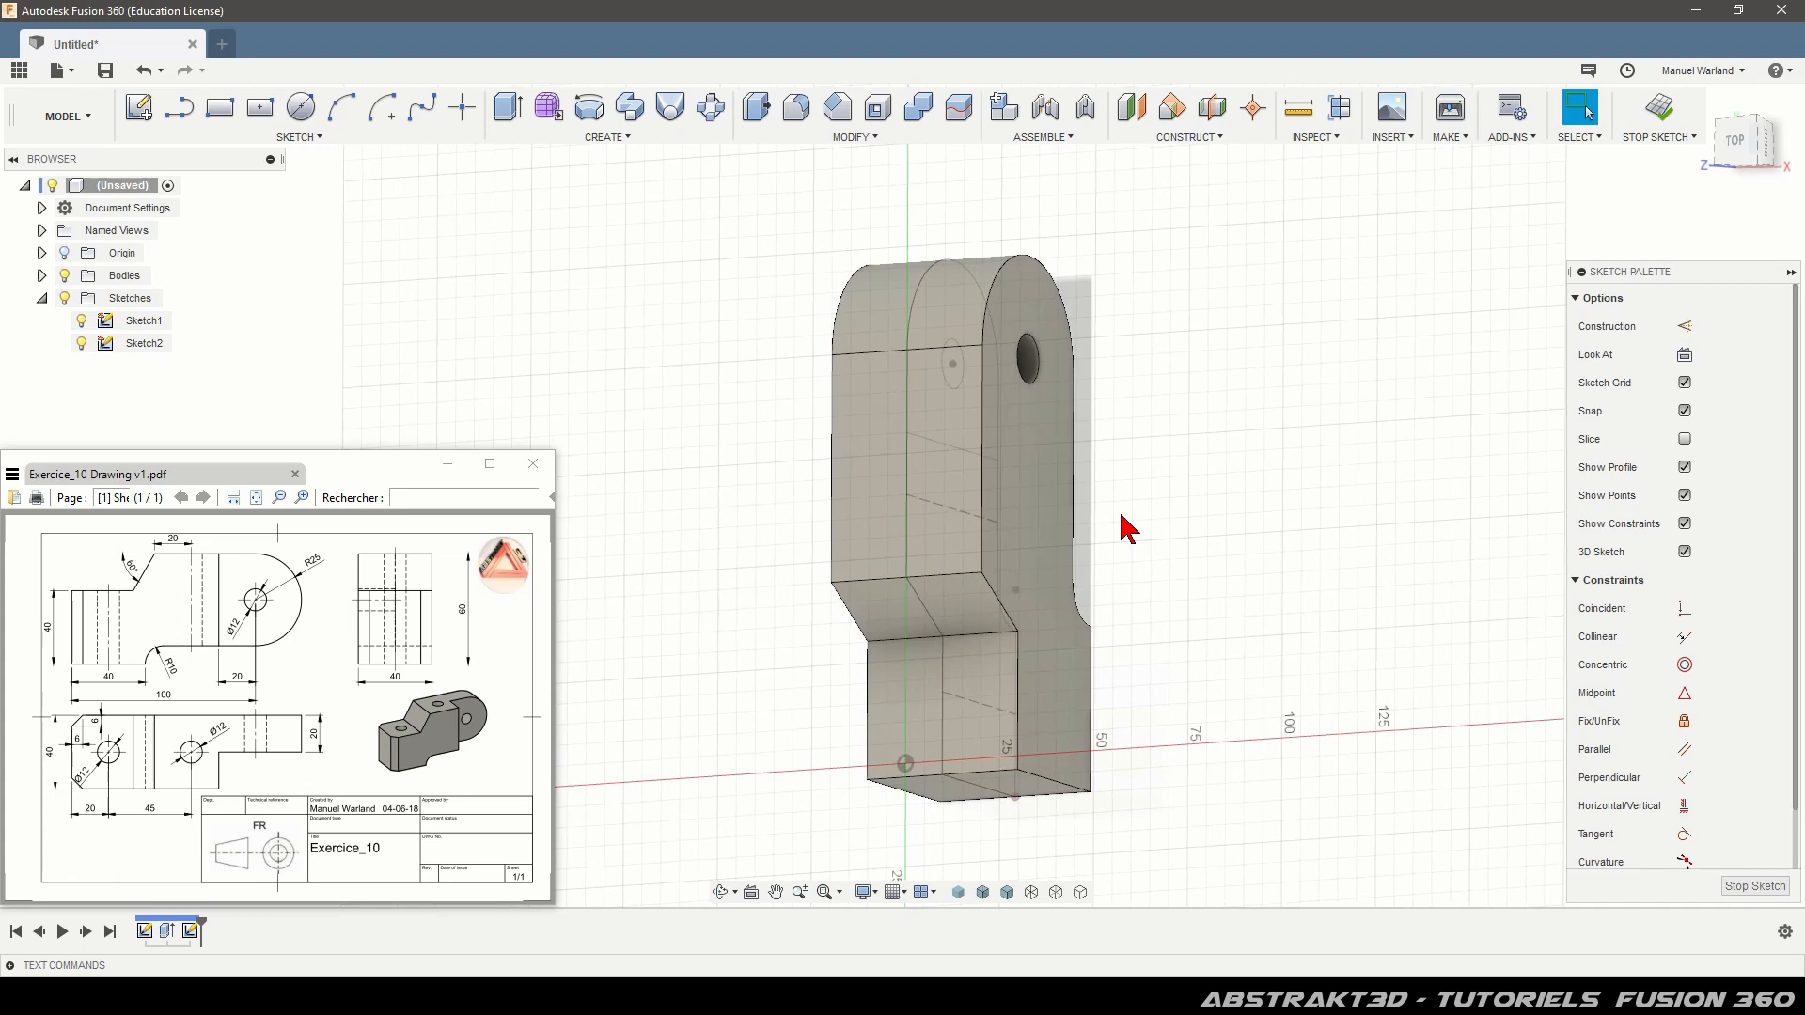
{"action": "key", "text": "p"}
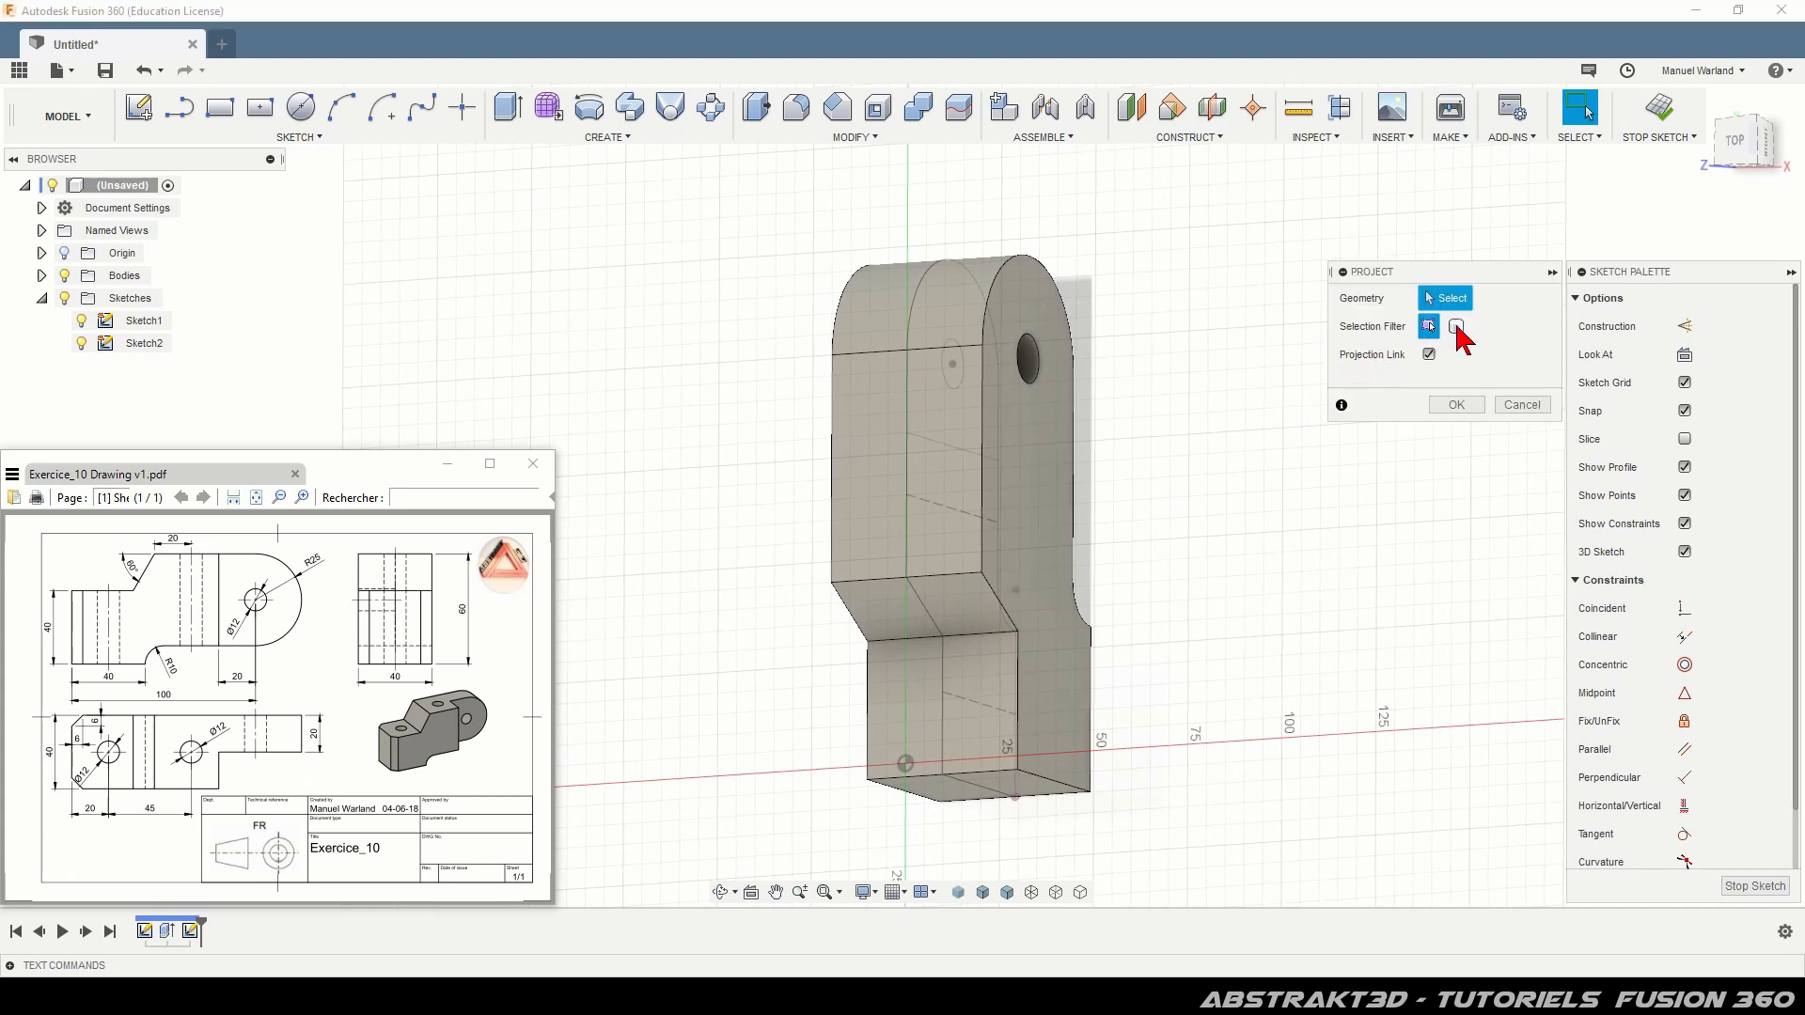
{"action": "left_click", "coordinate": [1456, 326]}
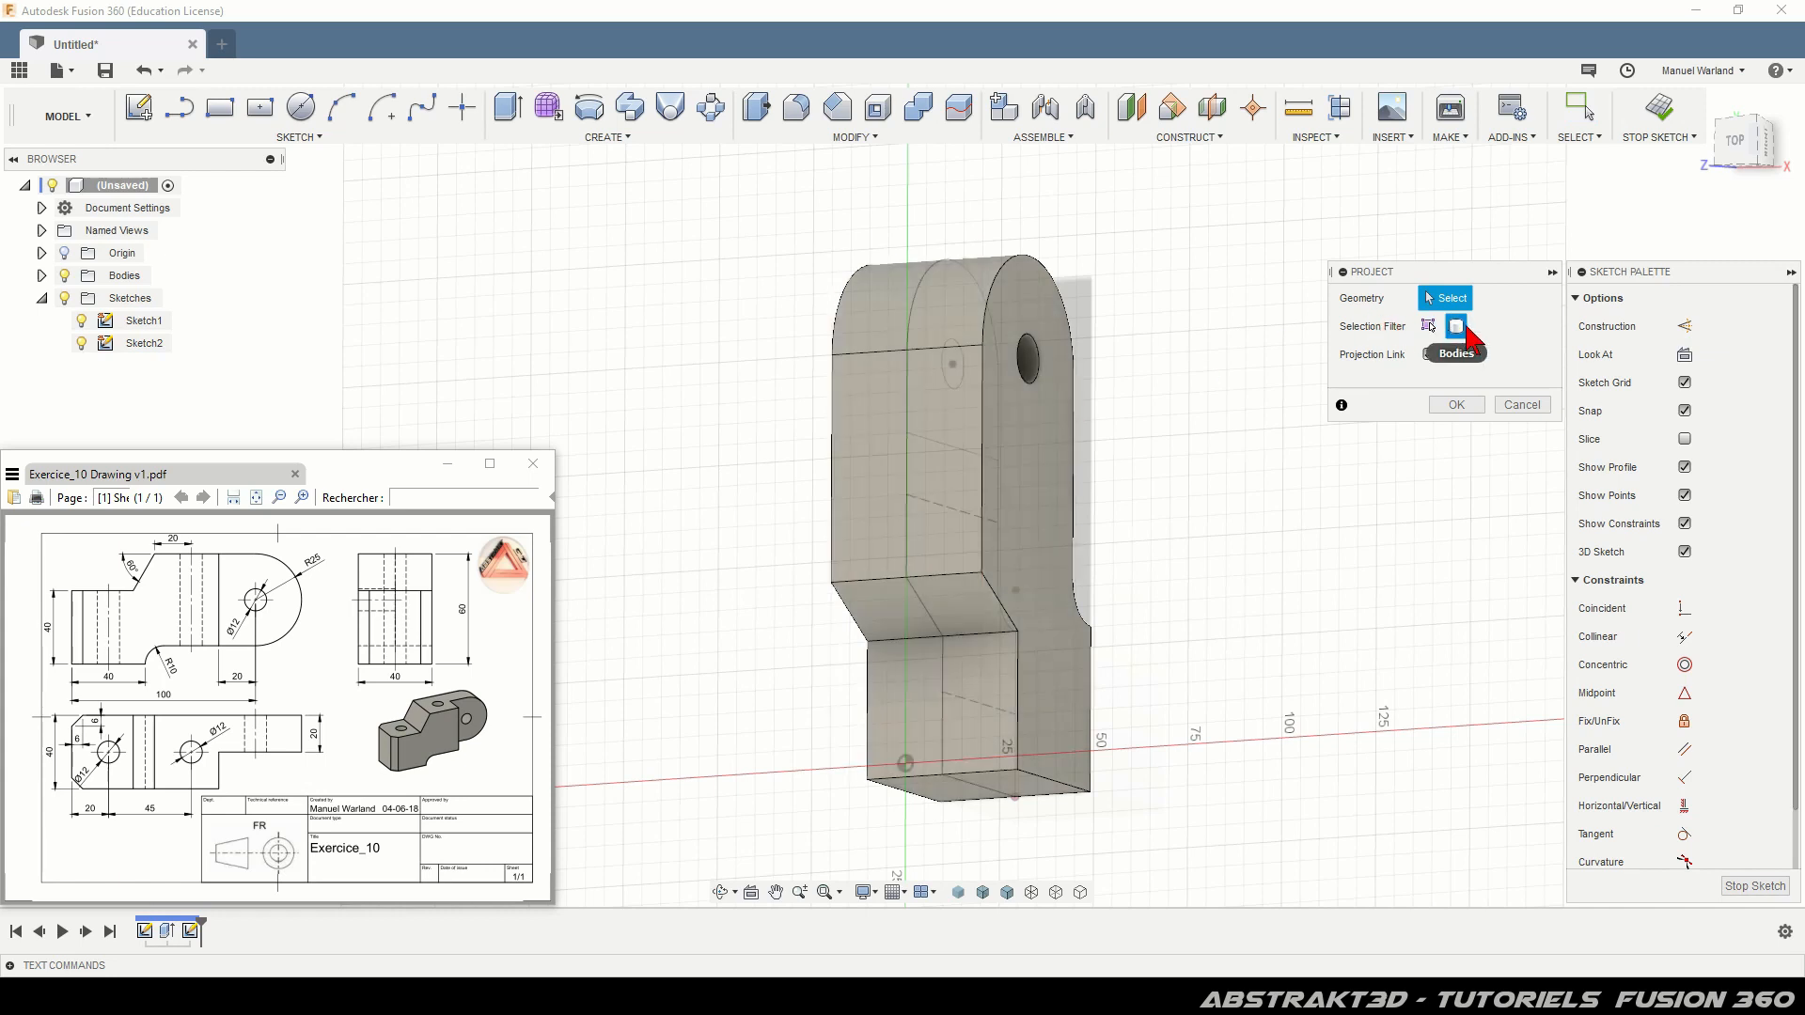
{"action": "left_click", "coordinate": [938, 428]}
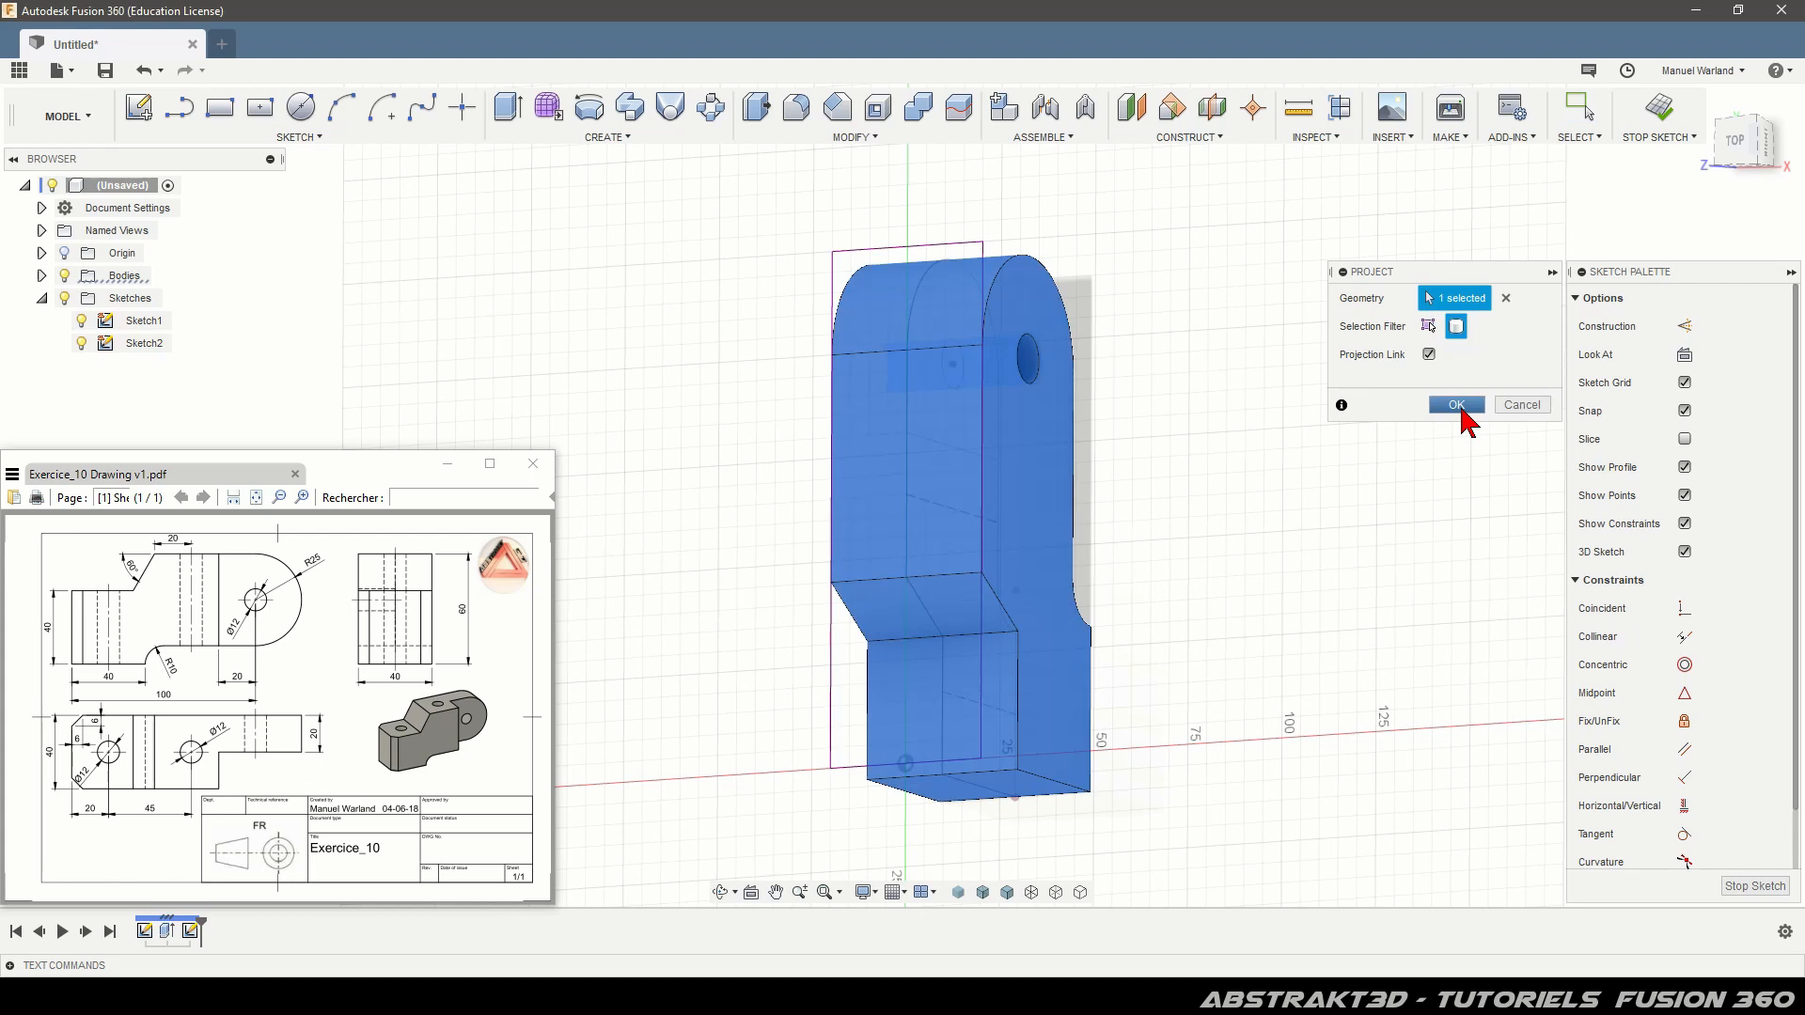
{"action": "left_click", "coordinate": [1456, 405]}
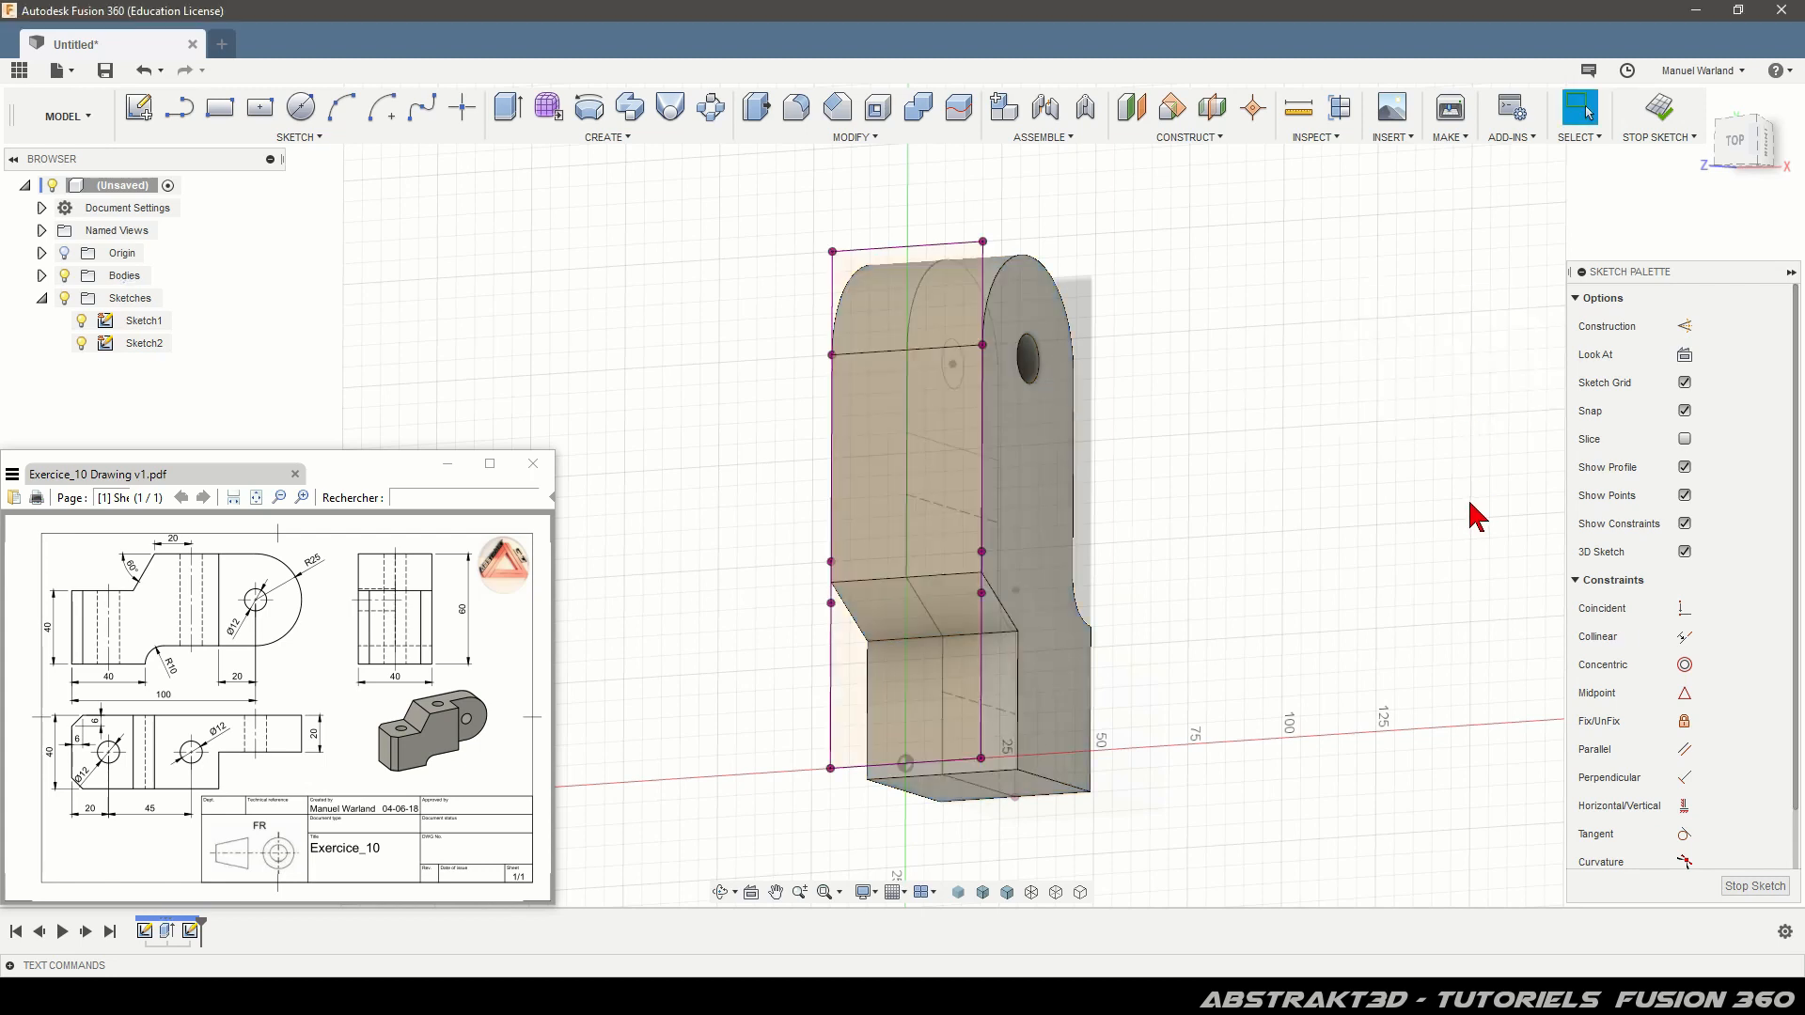
Project the three vertical inner lines of the side-profile sketch as points, using the Specified entities filter.
{"action": "key", "text": "p"}
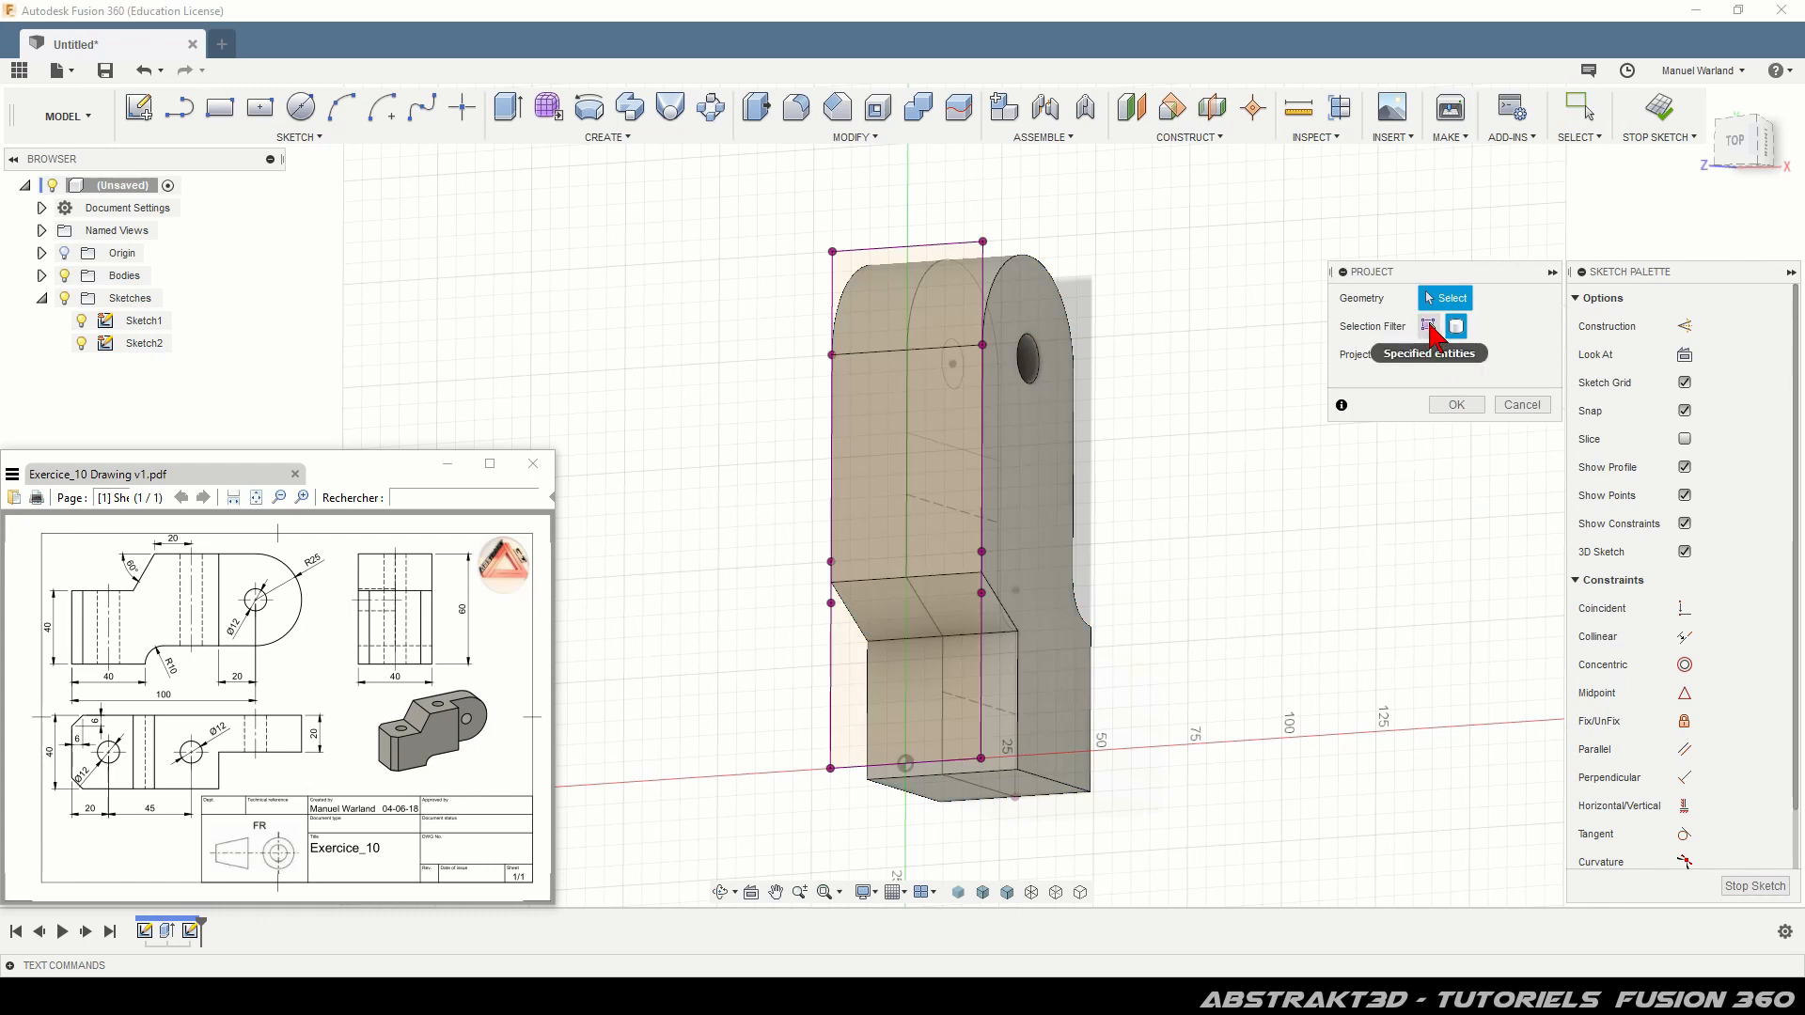
{"action": "left_click", "coordinate": [1428, 327]}
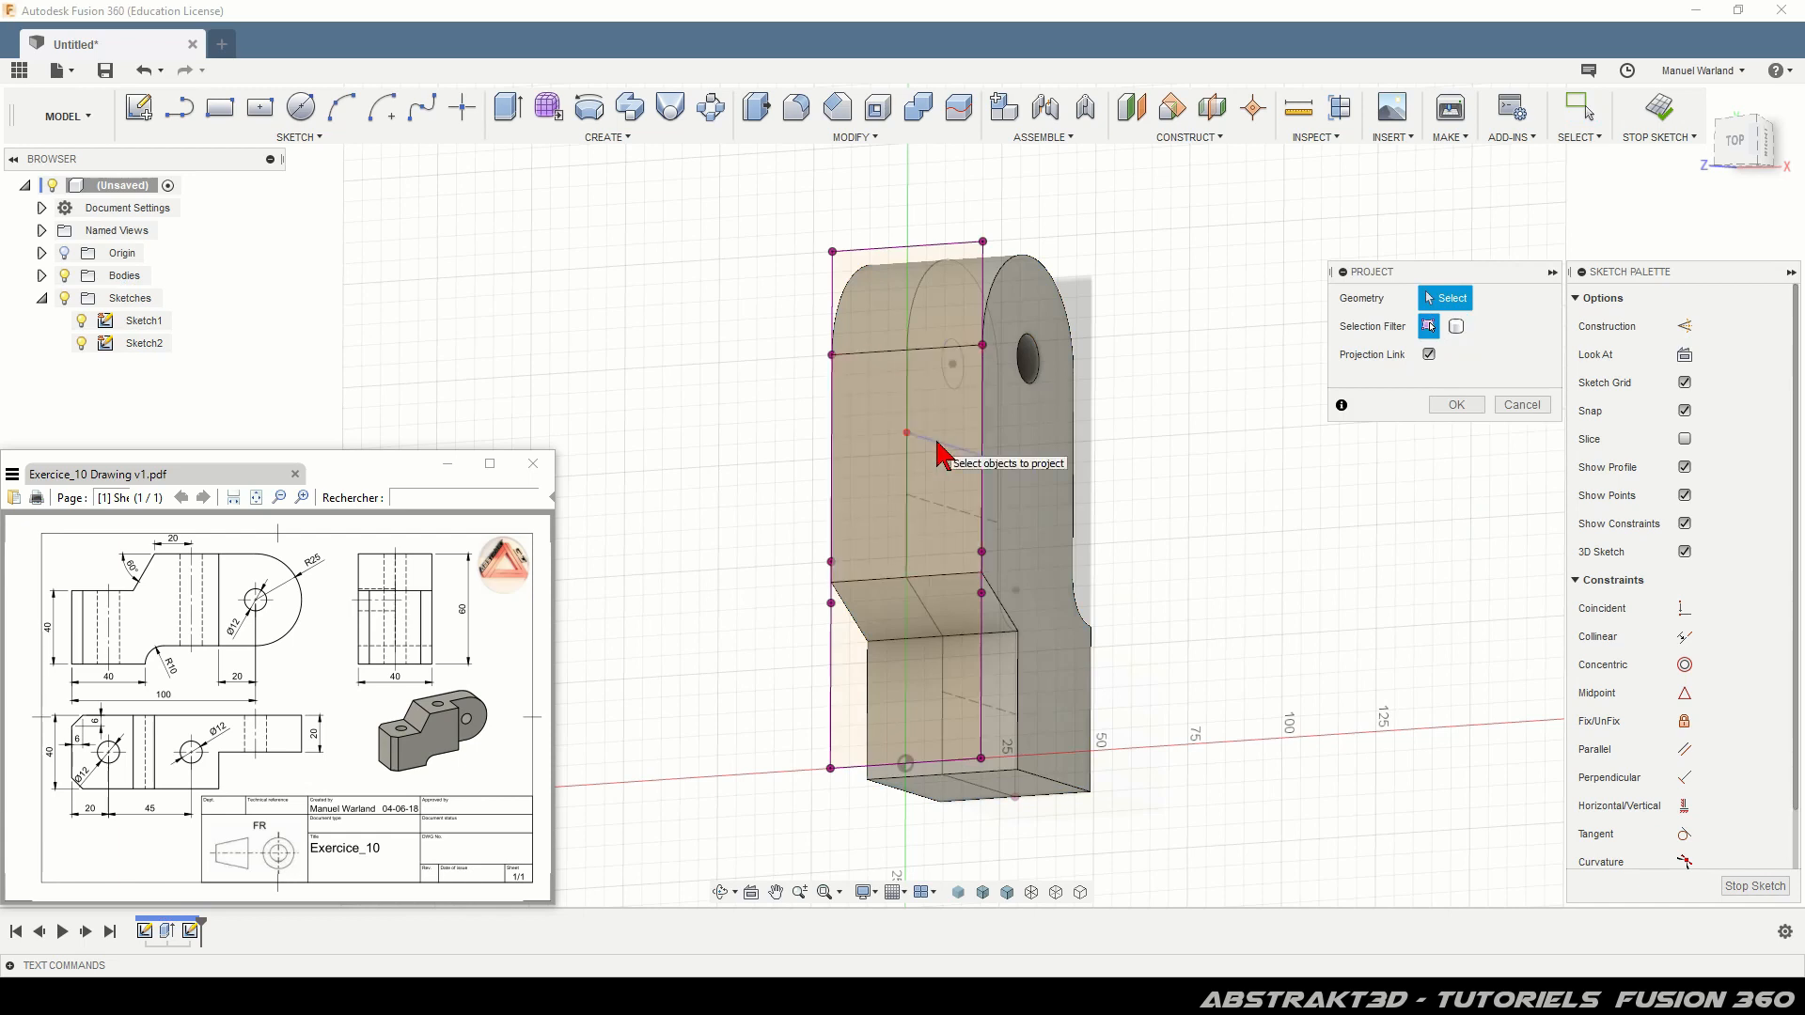
{"action": "left_click", "coordinate": [941, 512]}
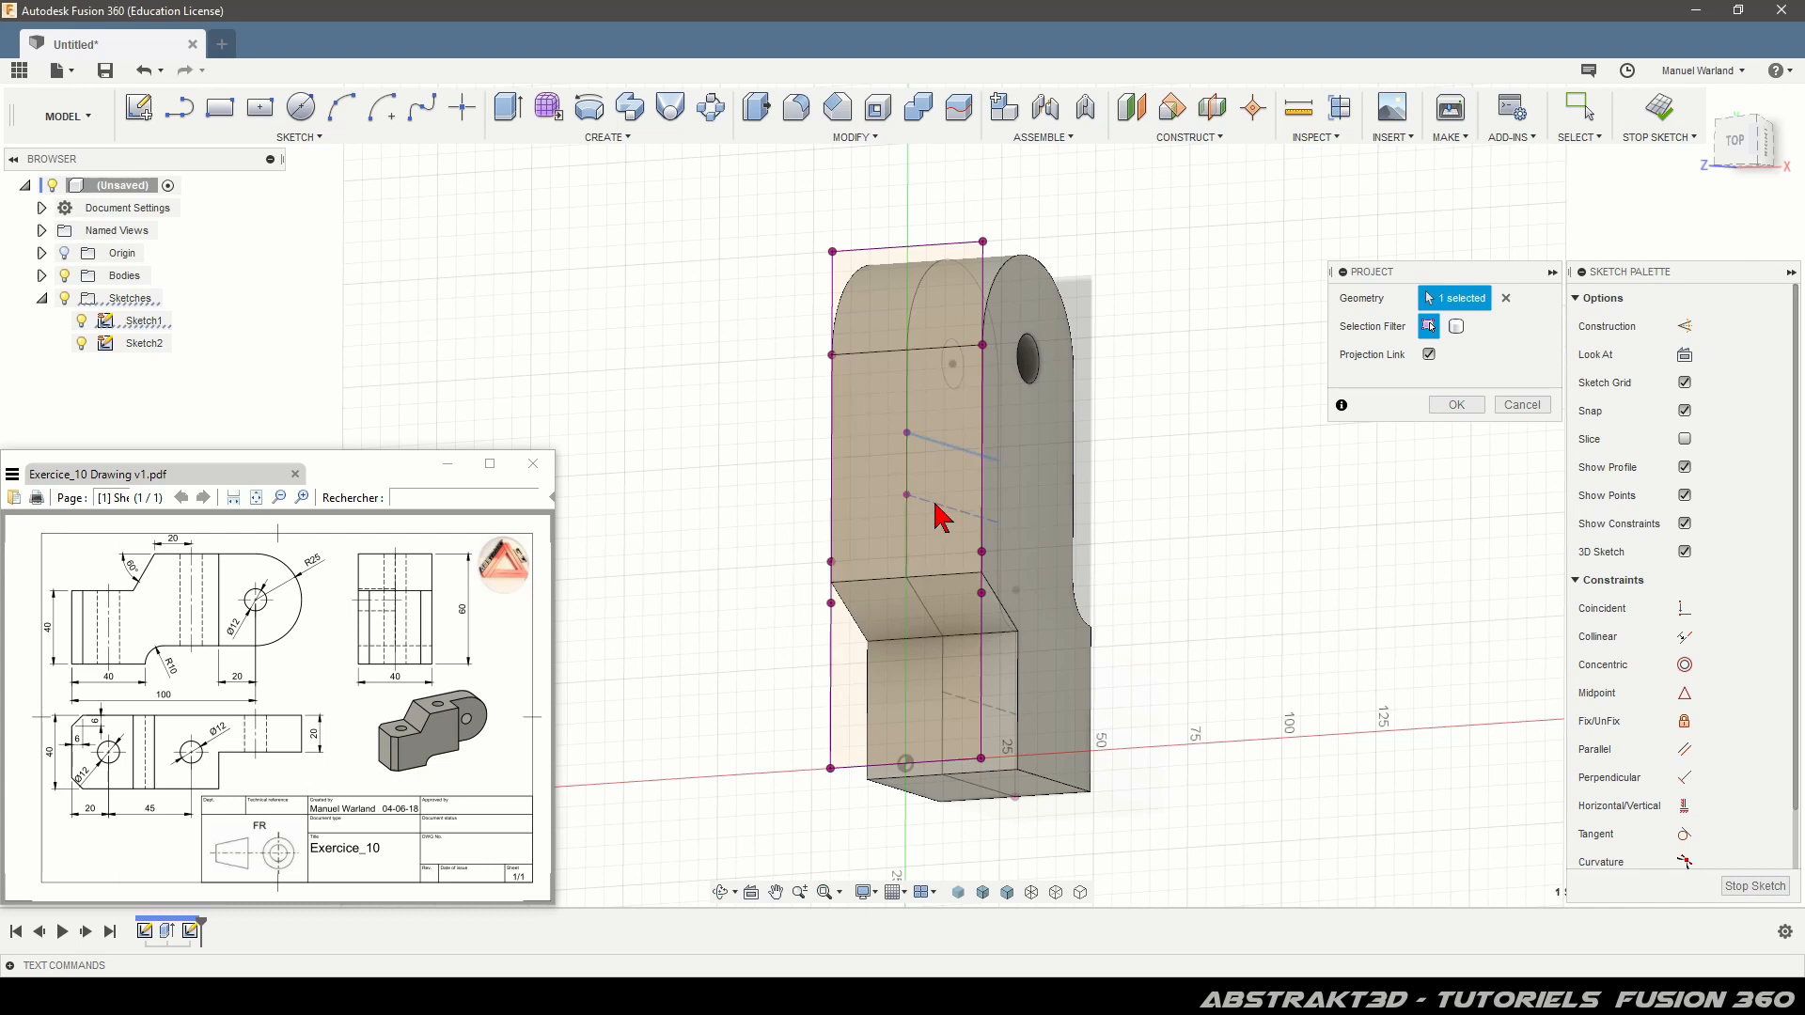
{"action": "left_click", "coordinate": [906, 494]}
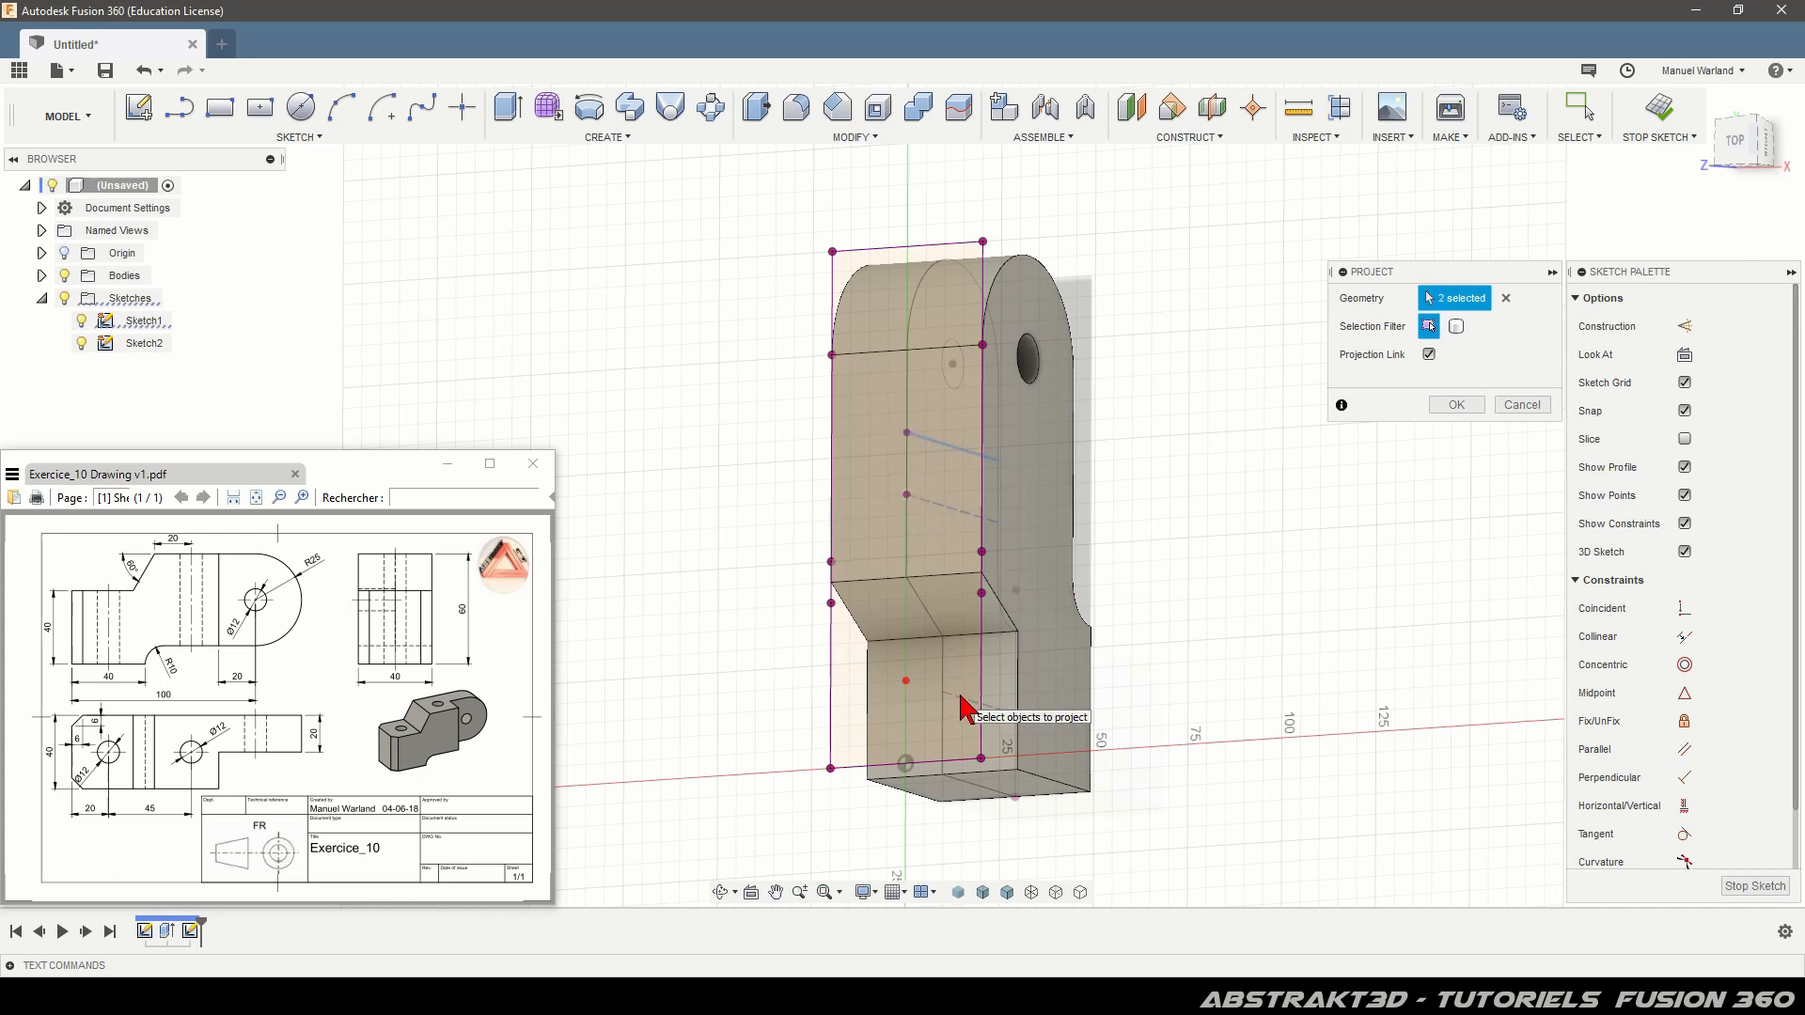
{"action": "left_click", "coordinate": [1457, 406]}
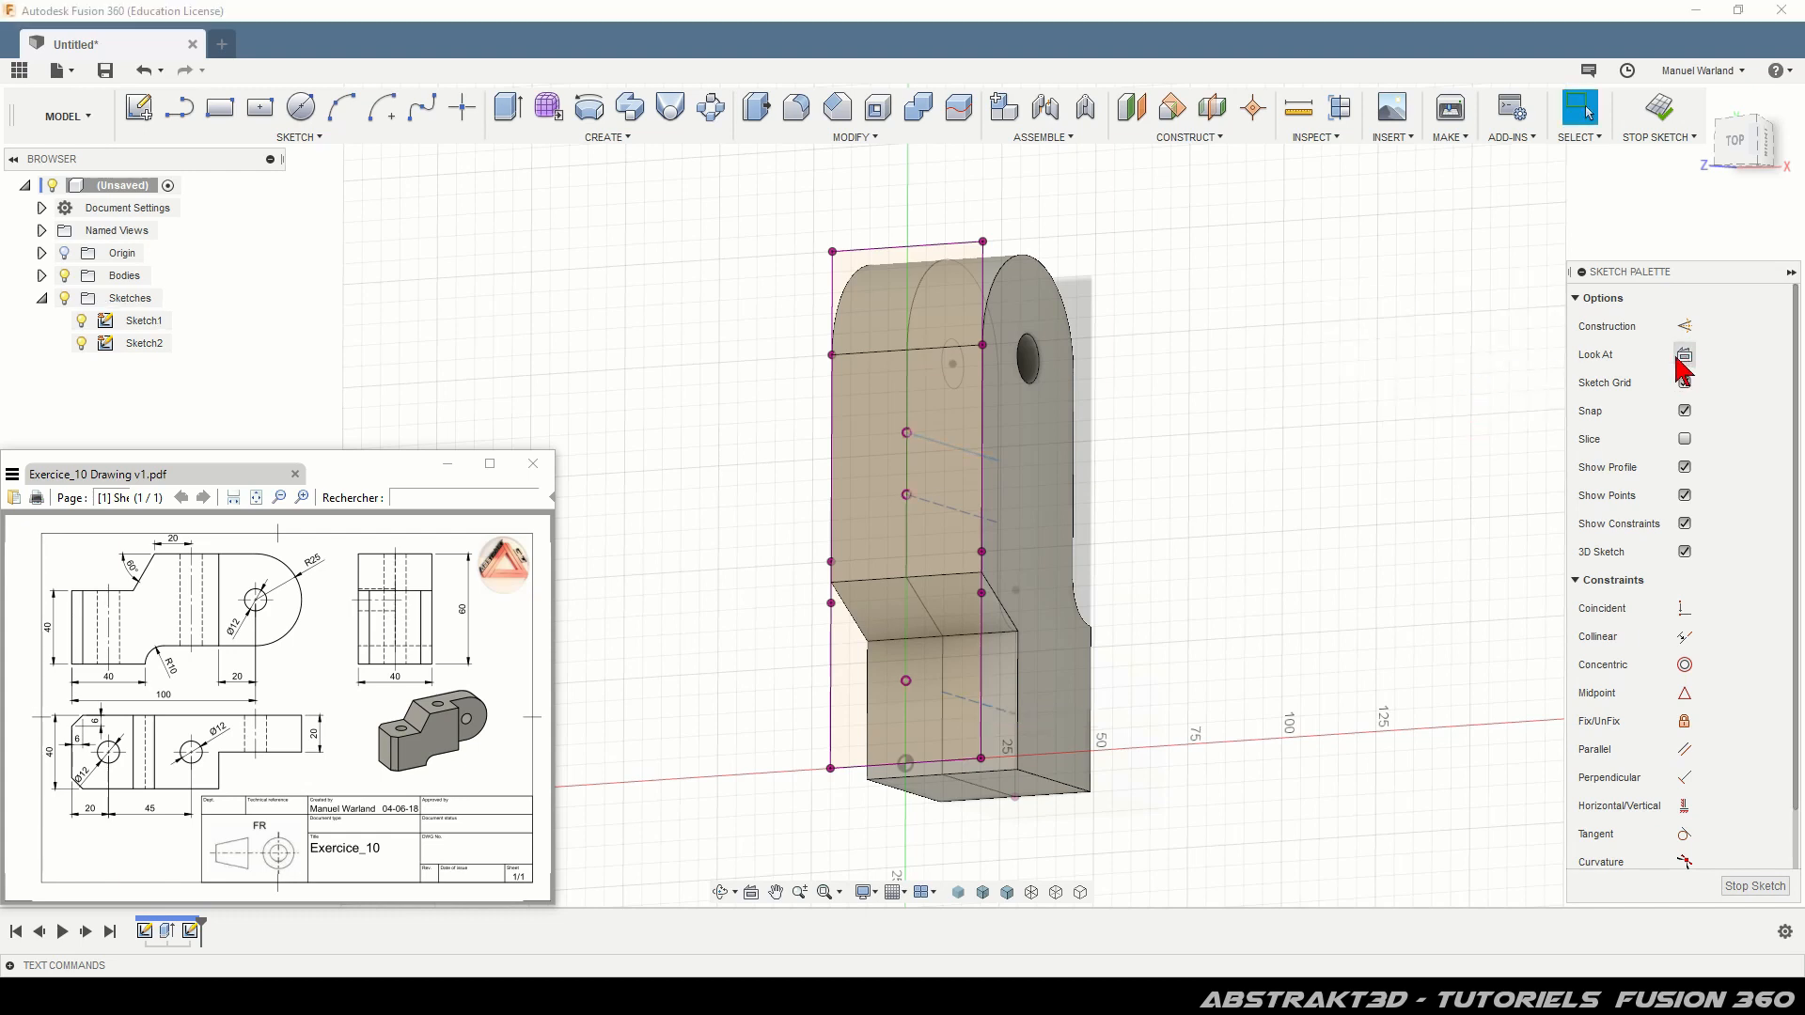
Draw lines from the projected point nearest the rounded end to the end edge and one long side, plus a diagonal across the opposite end's corner.
{"action": "left_click", "coordinate": [1686, 358]}
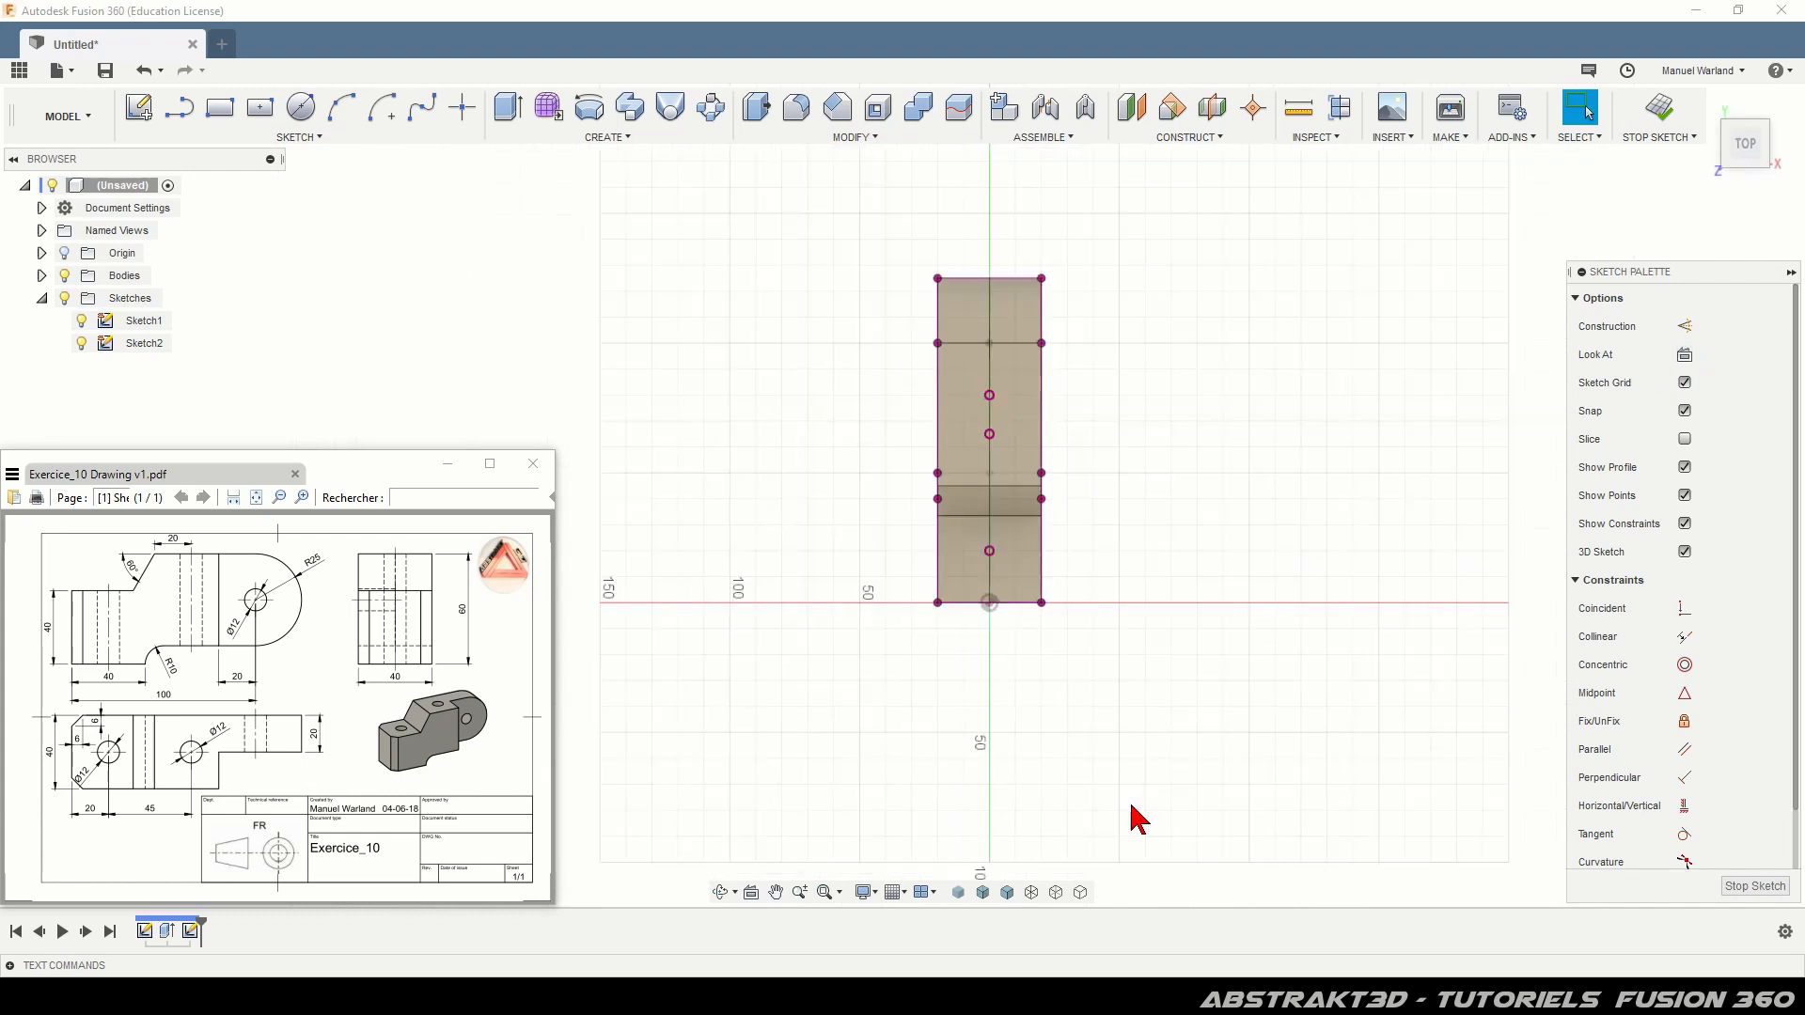
{"action": "scroll", "coordinate": [720, 268], "scroll_direction": "up", "scroll_amount": 2}
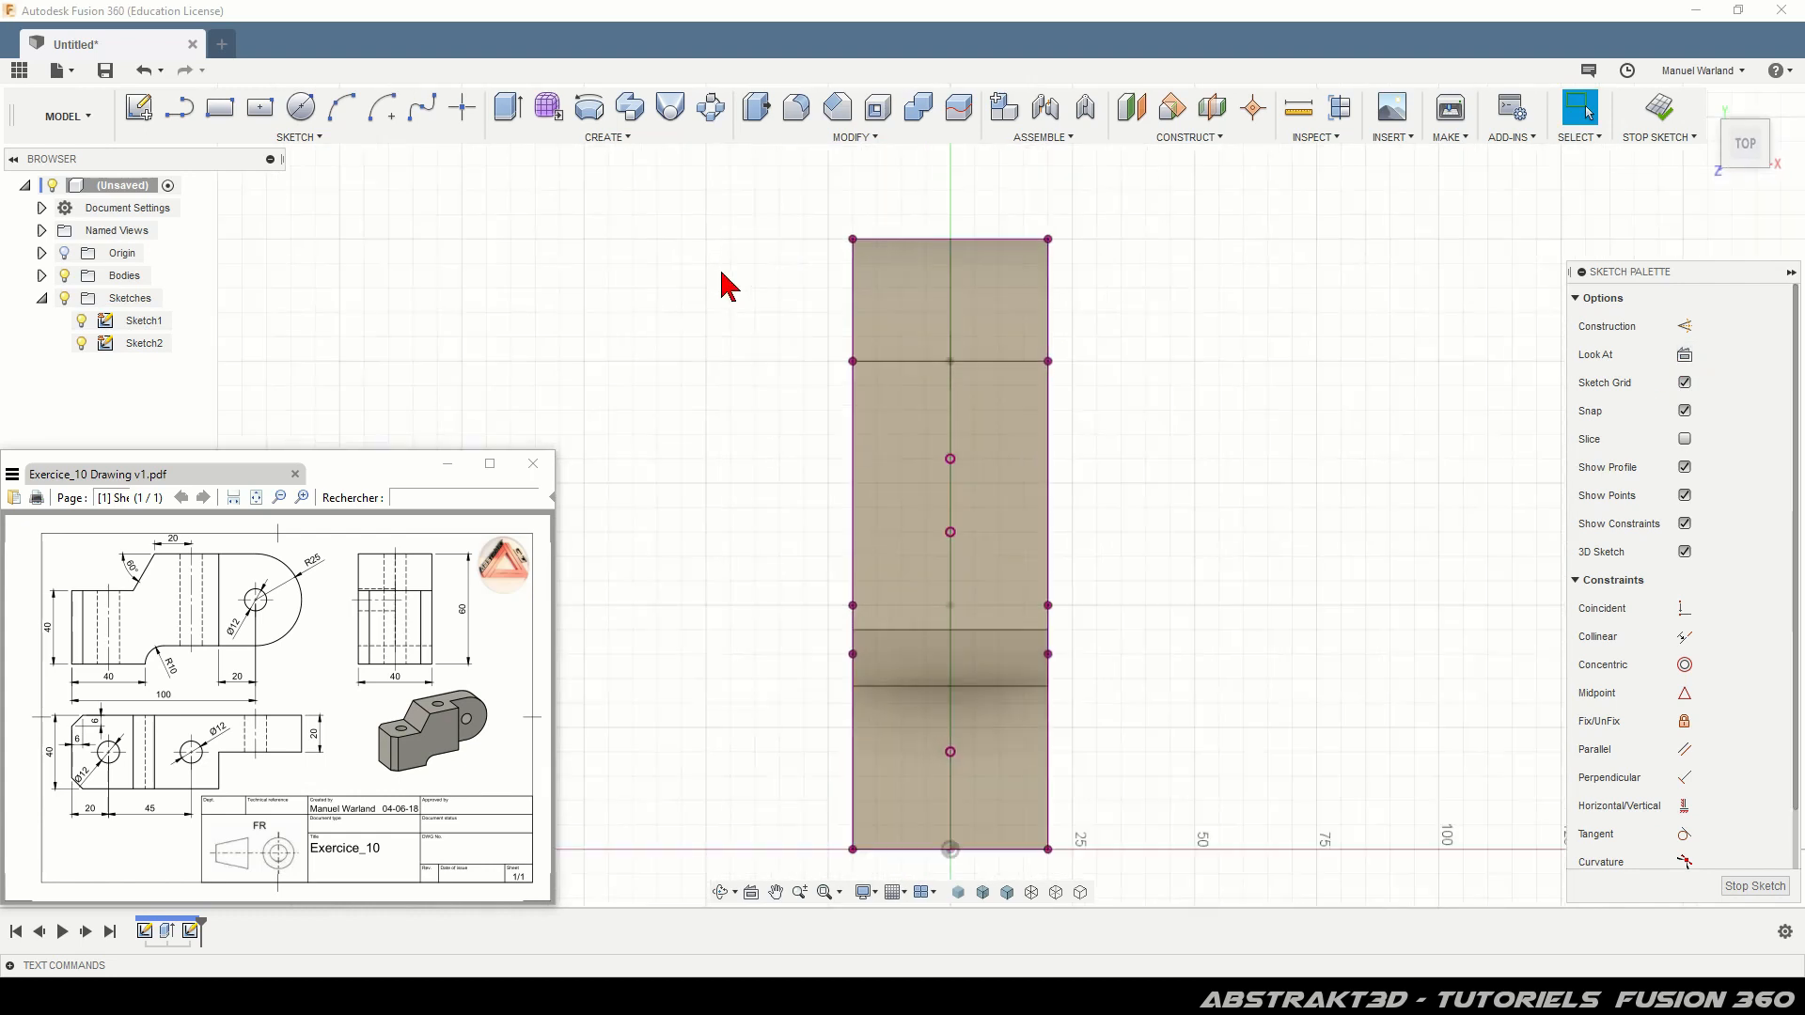
{"action": "left_click", "coordinate": [185, 115]}
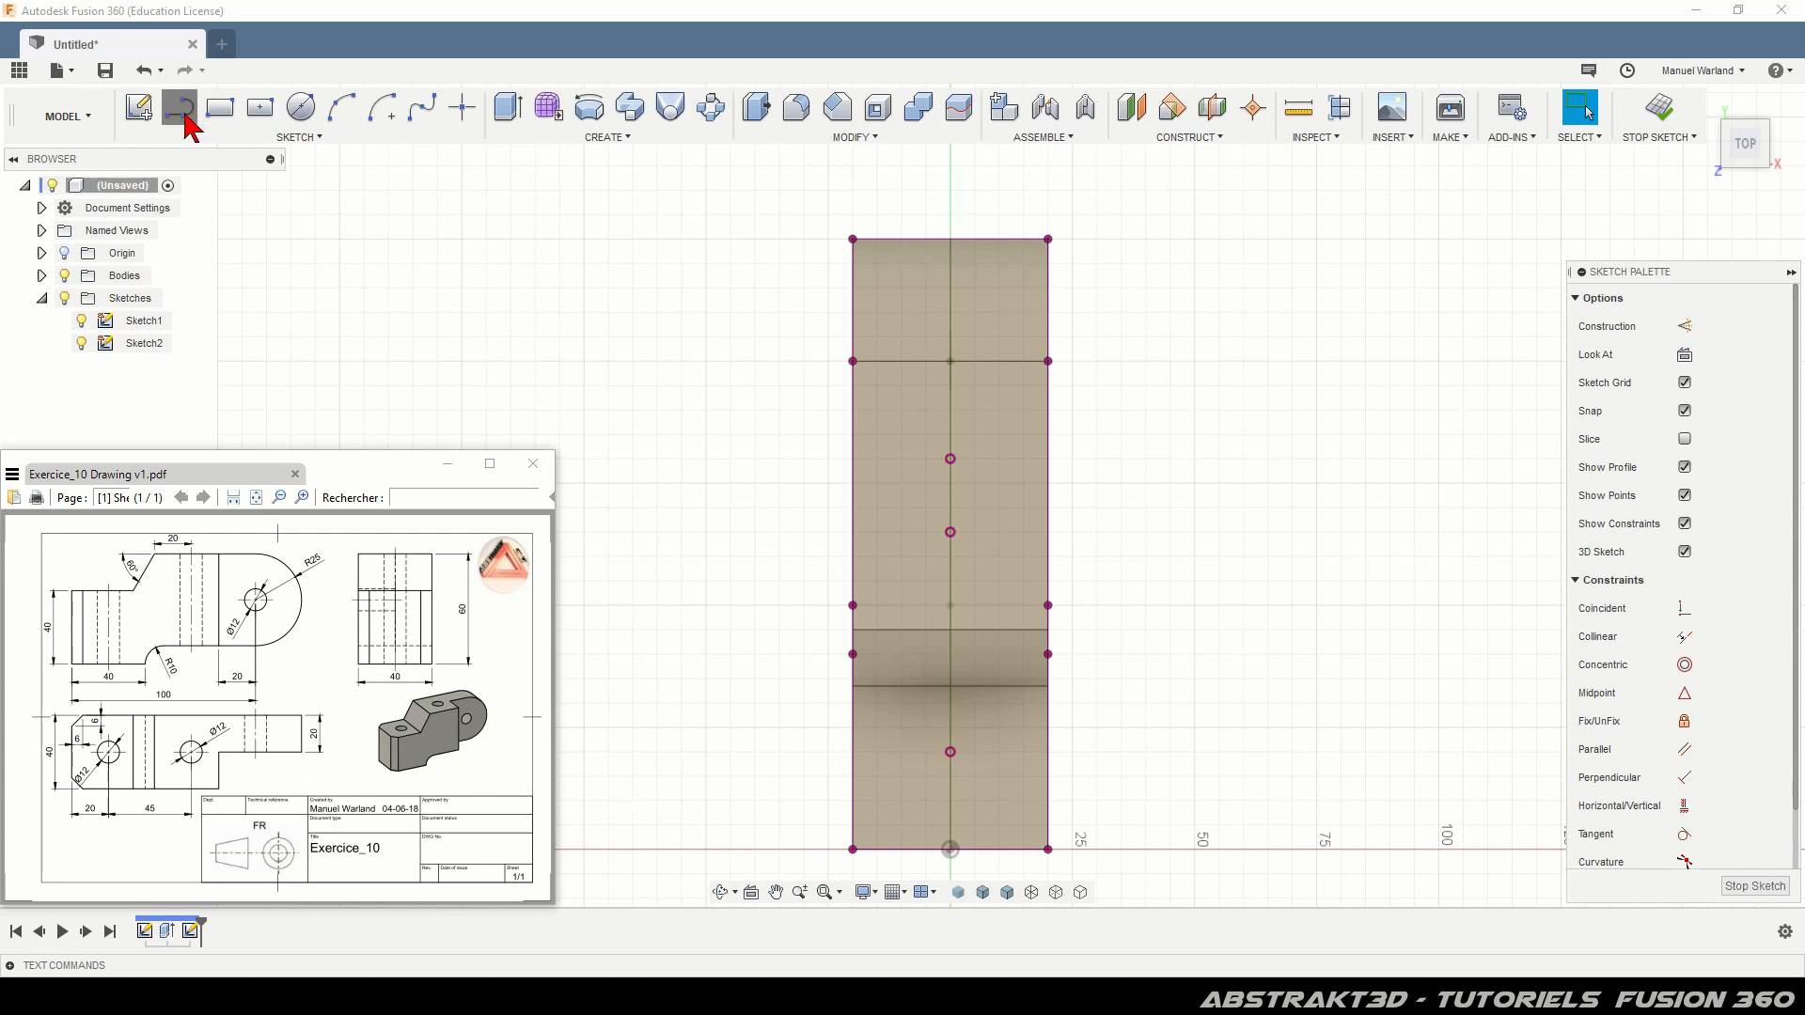
{"action": "left_click", "coordinate": [950, 460]}
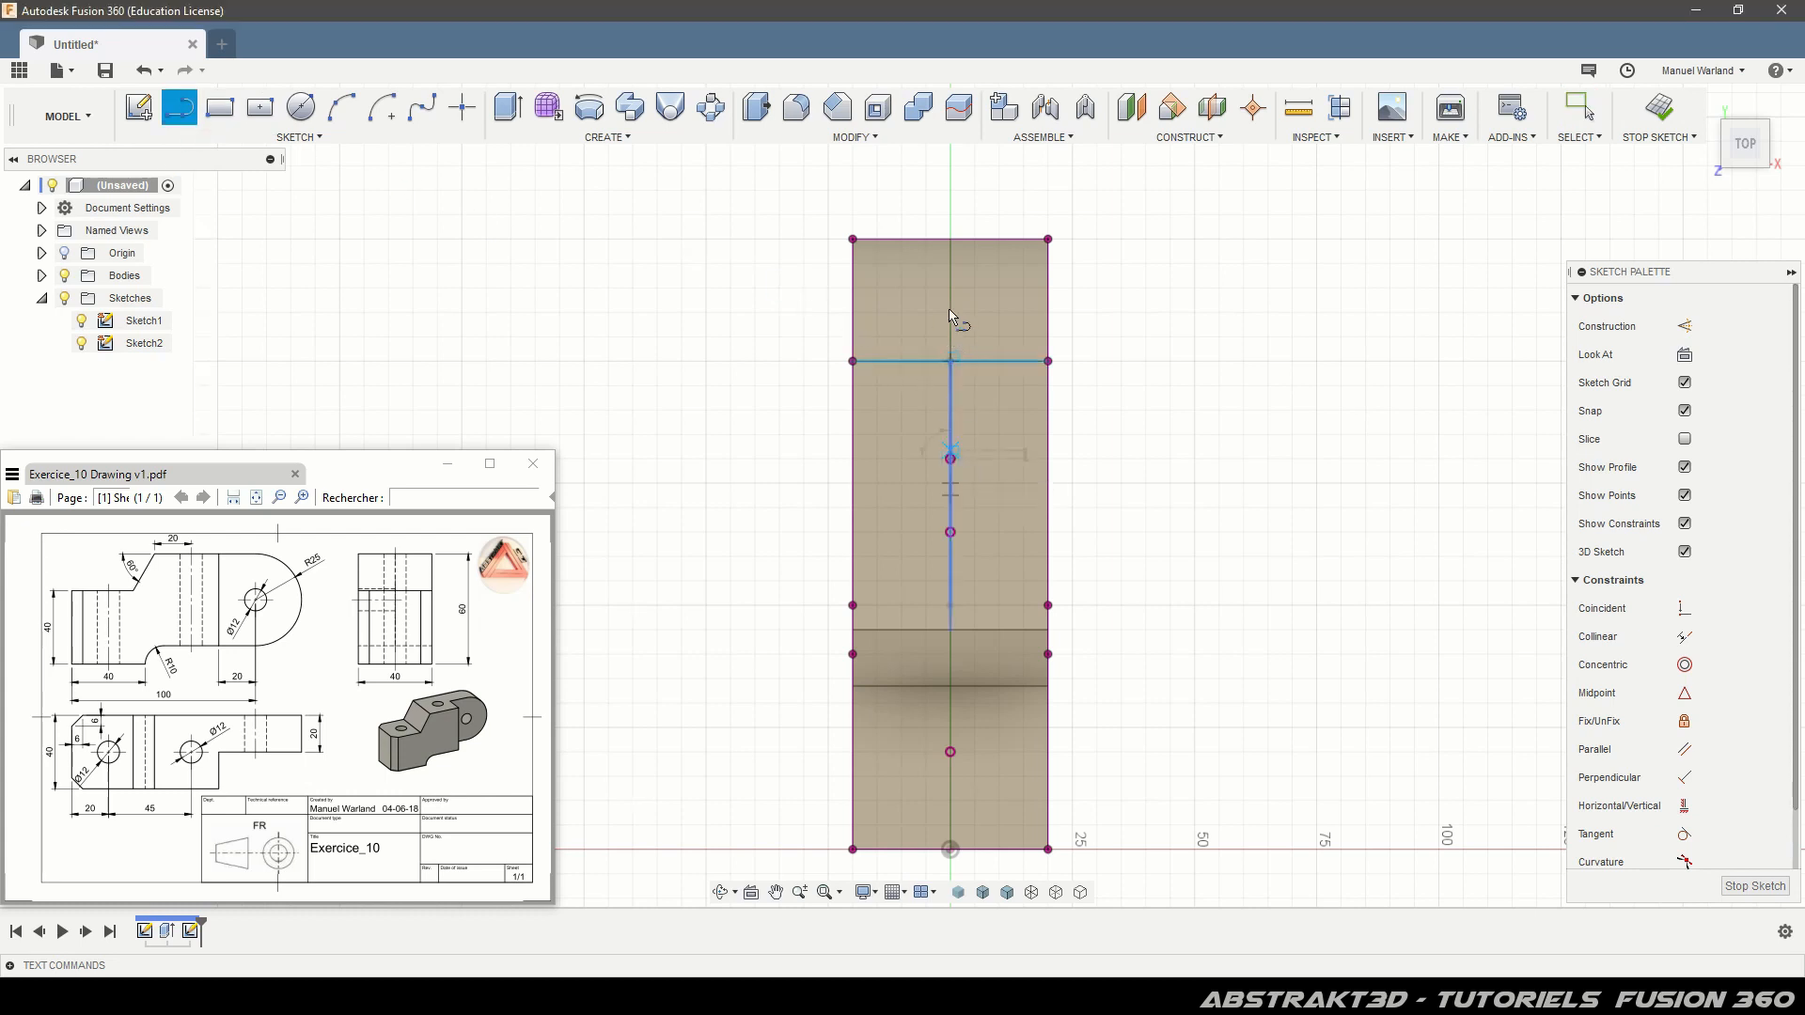
{"action": "left_click", "coordinate": [950, 239]}
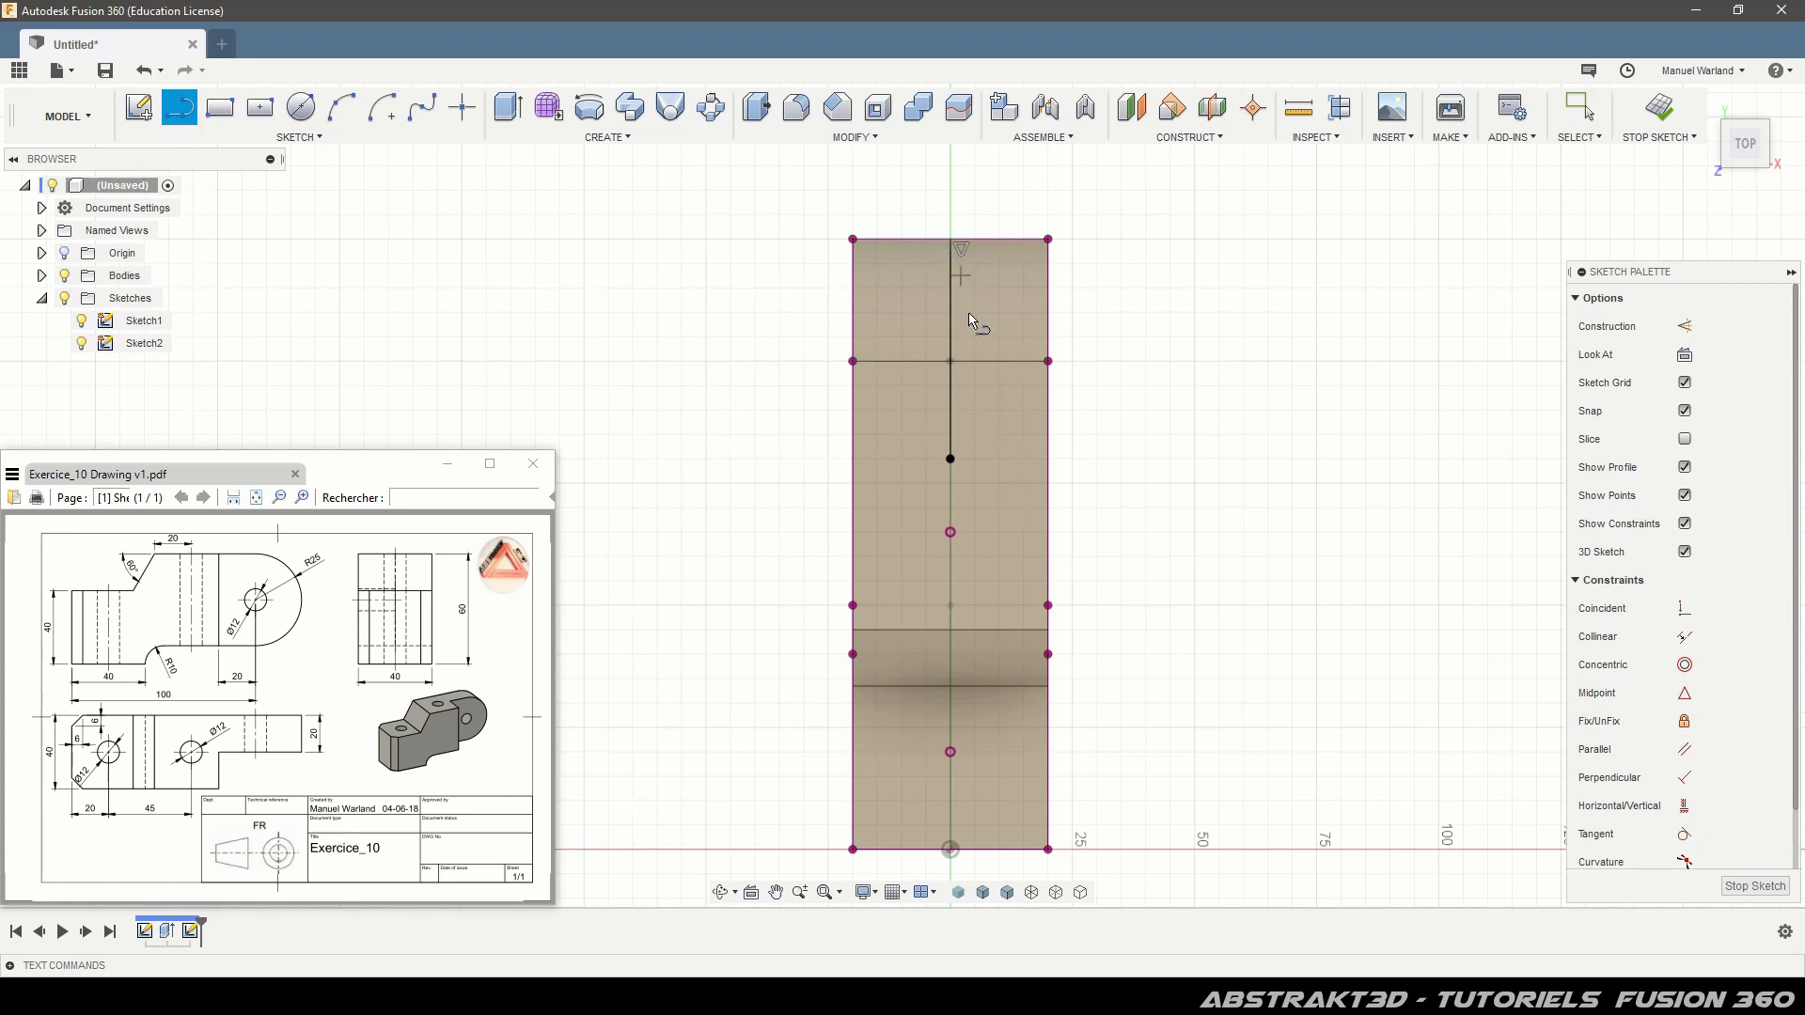
{"action": "left_click", "coordinate": [1049, 458]}
{"action": "left_click", "coordinate": [854, 814]}
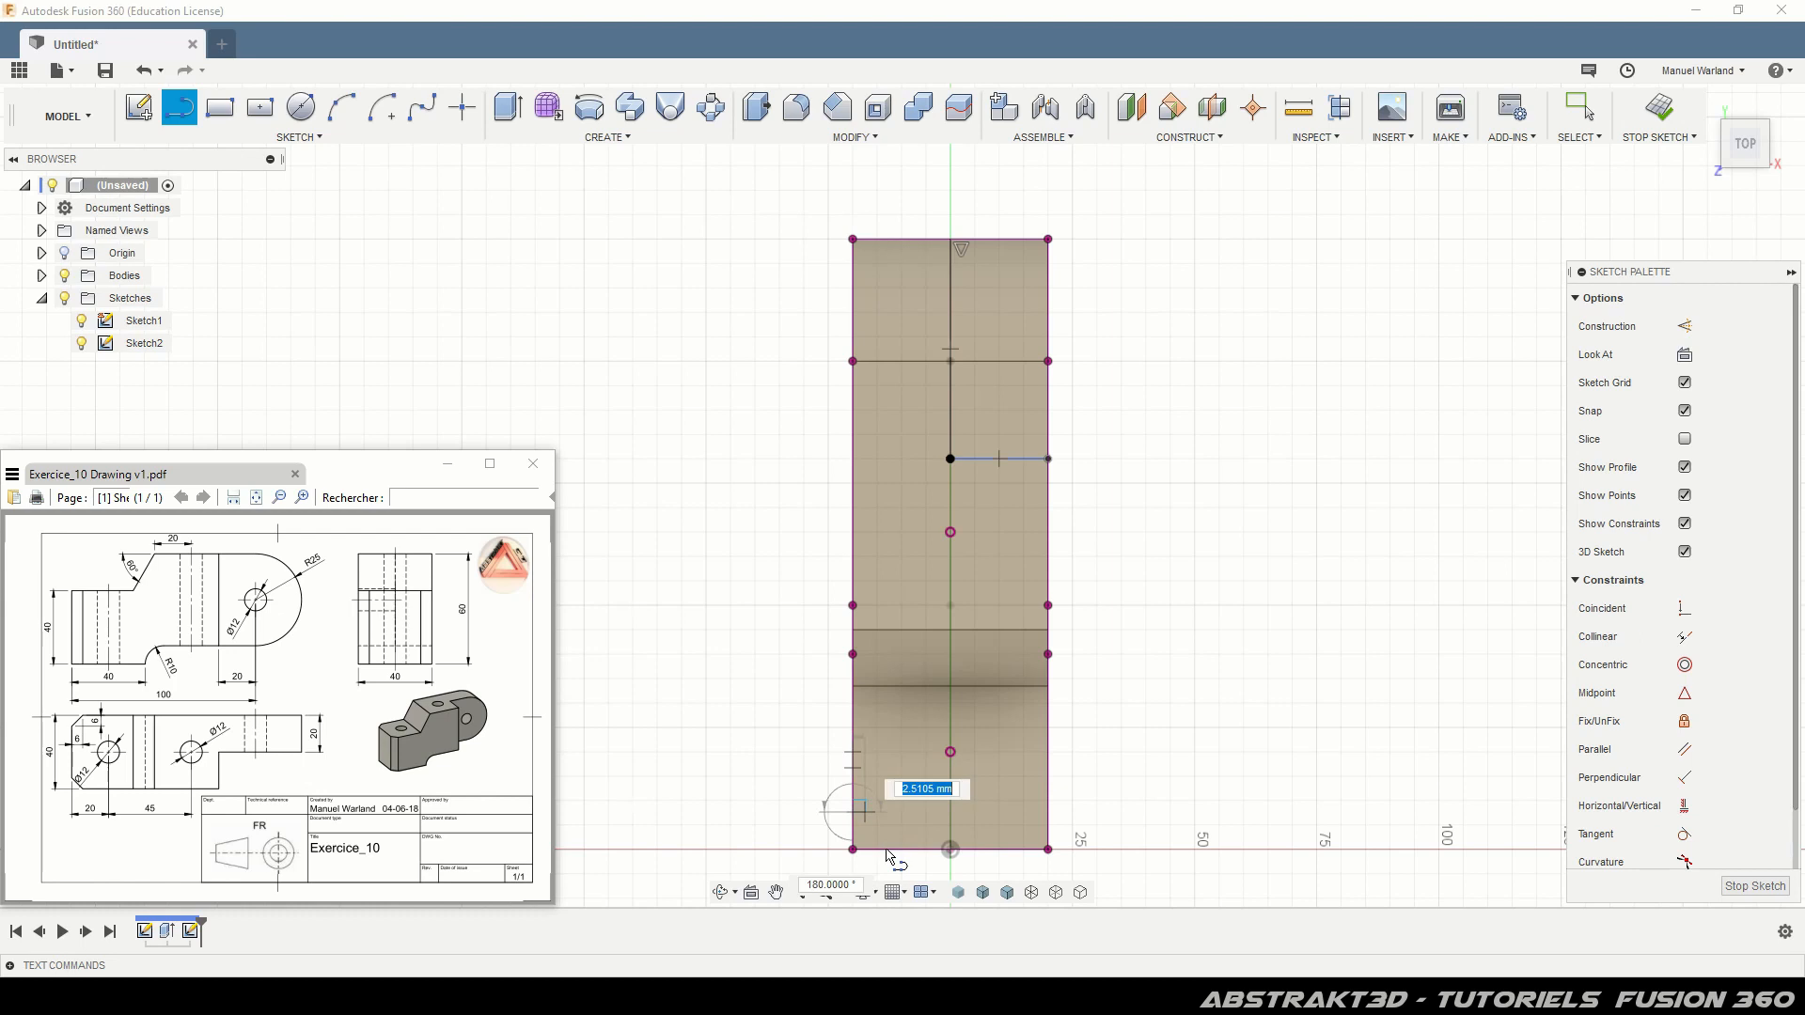
{"action": "left_click", "coordinate": [887, 849]}
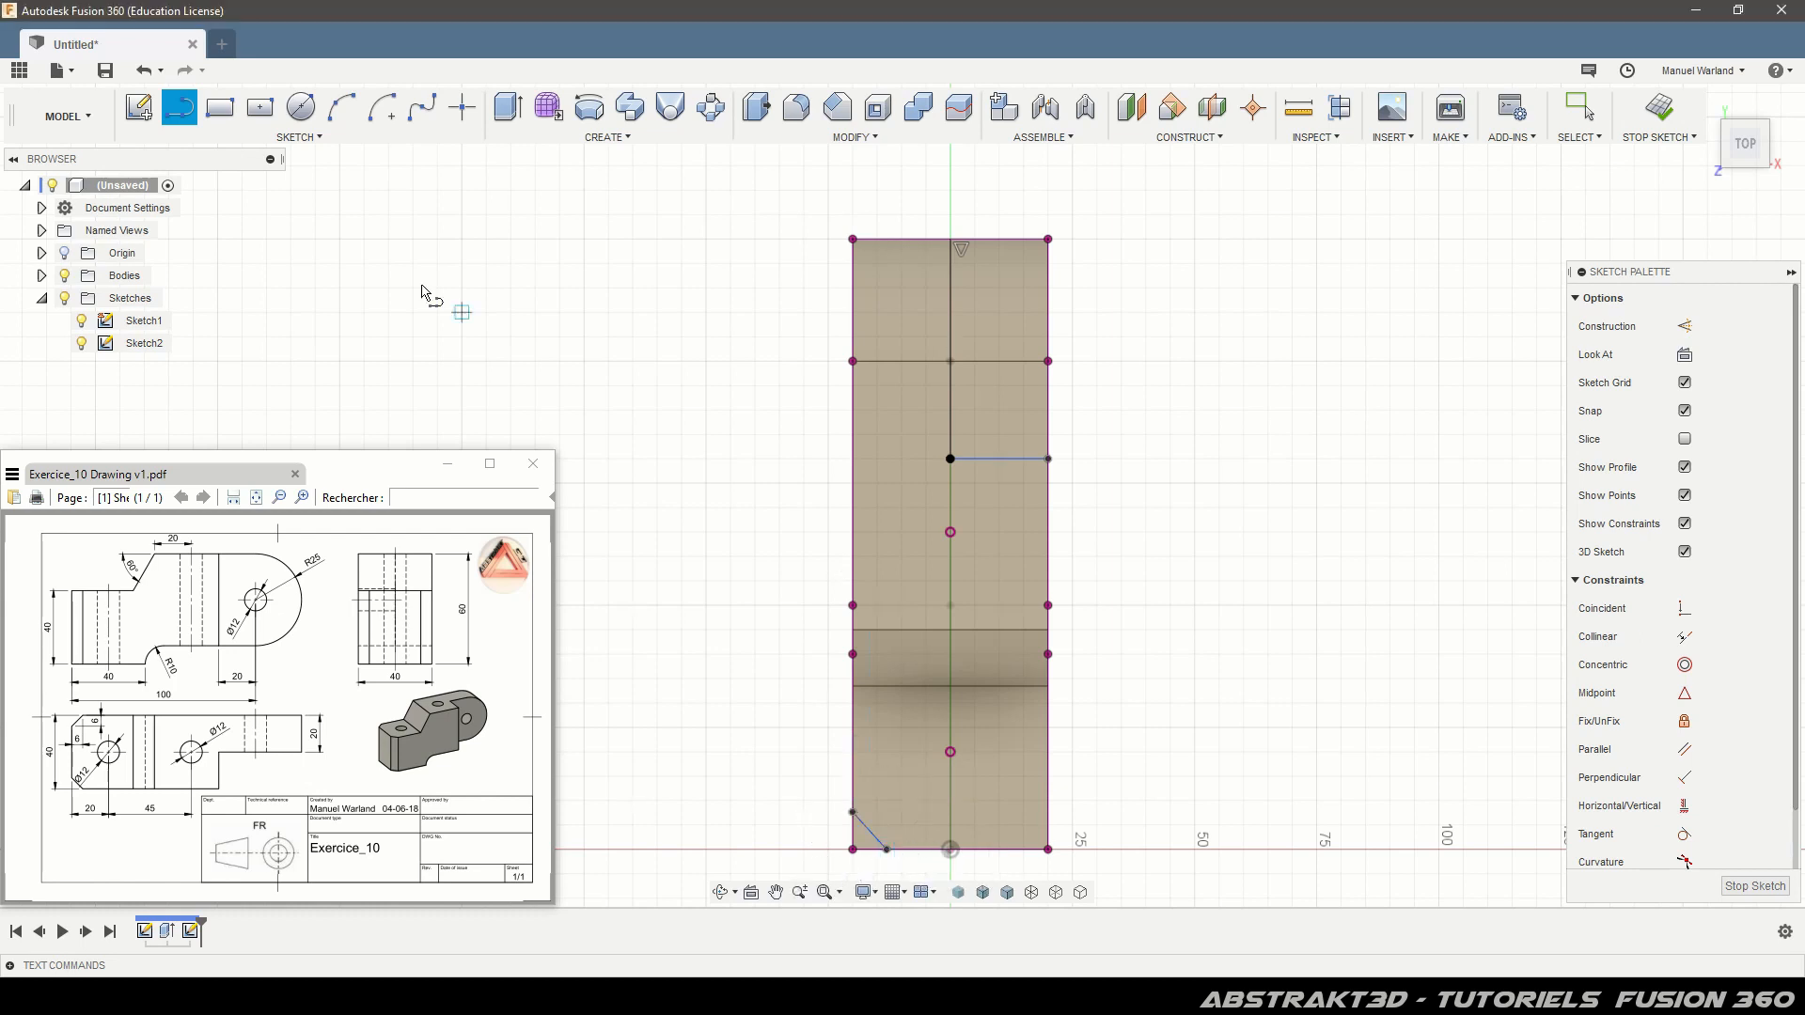
Draw a 12 mm diameter circle centered on the middle projected point.
{"action": "left_click", "coordinate": [301, 108]}
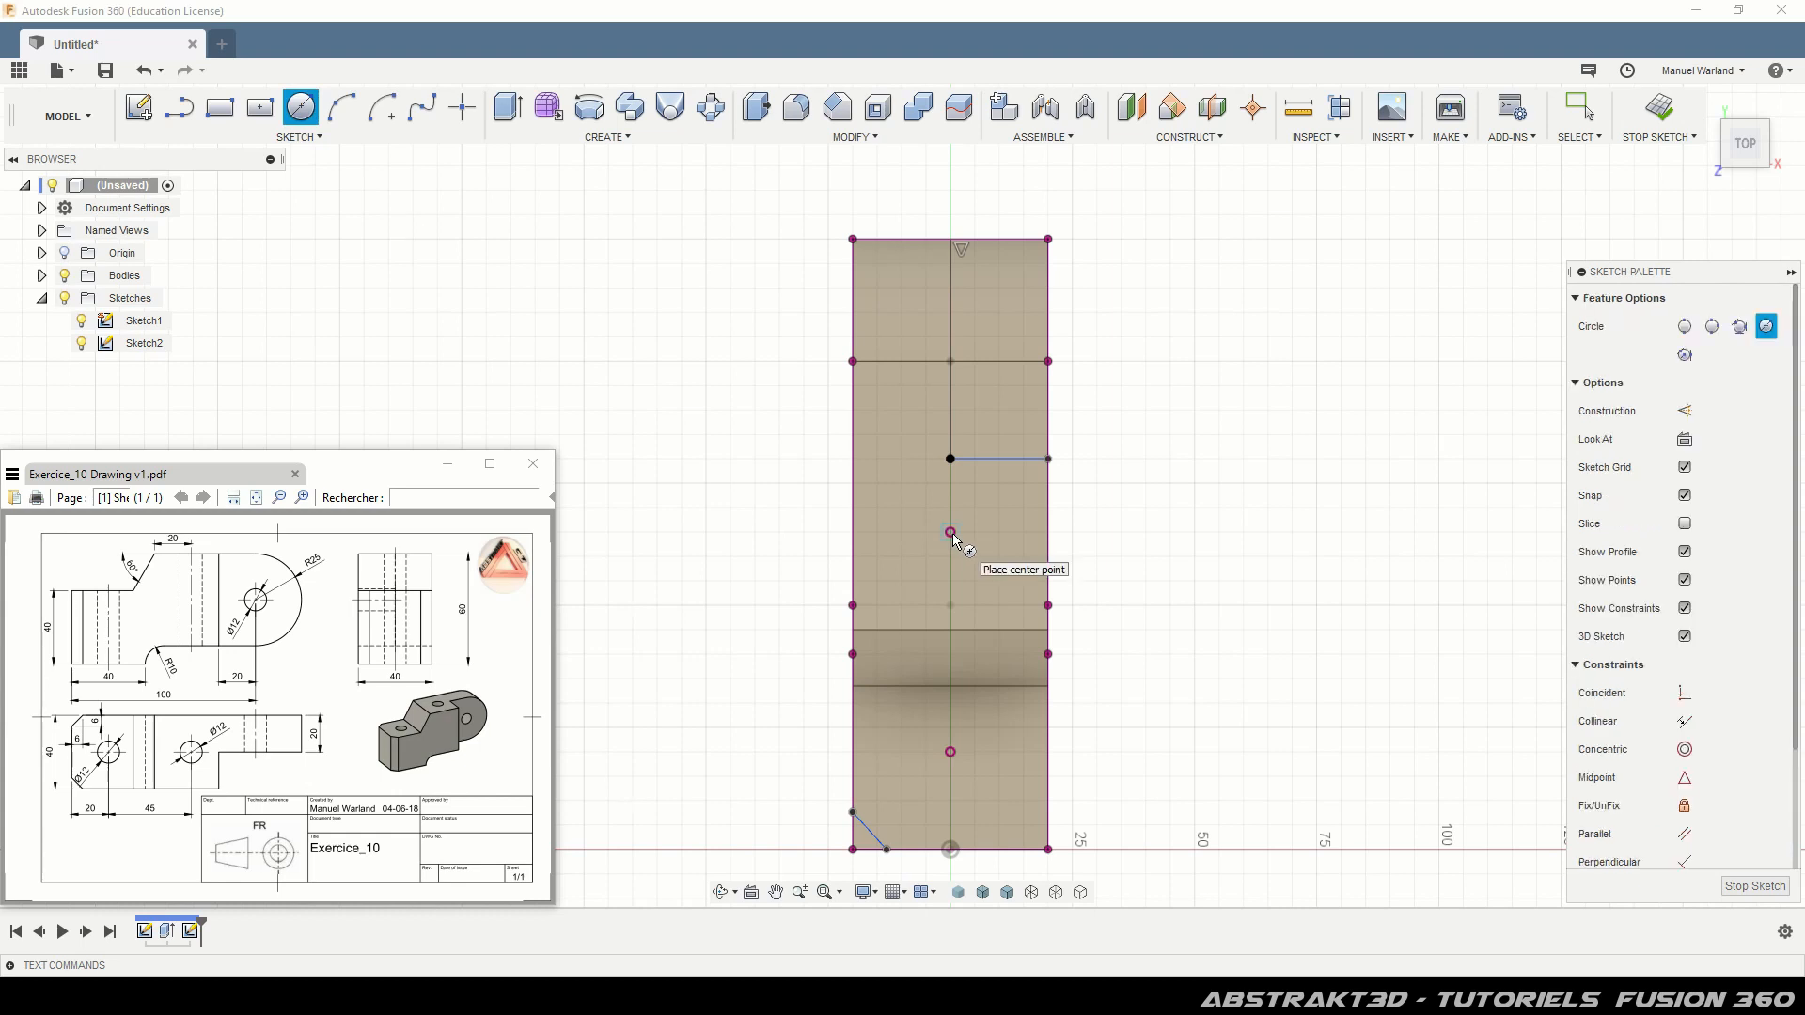
{"action": "left_click", "coordinate": [950, 532]}
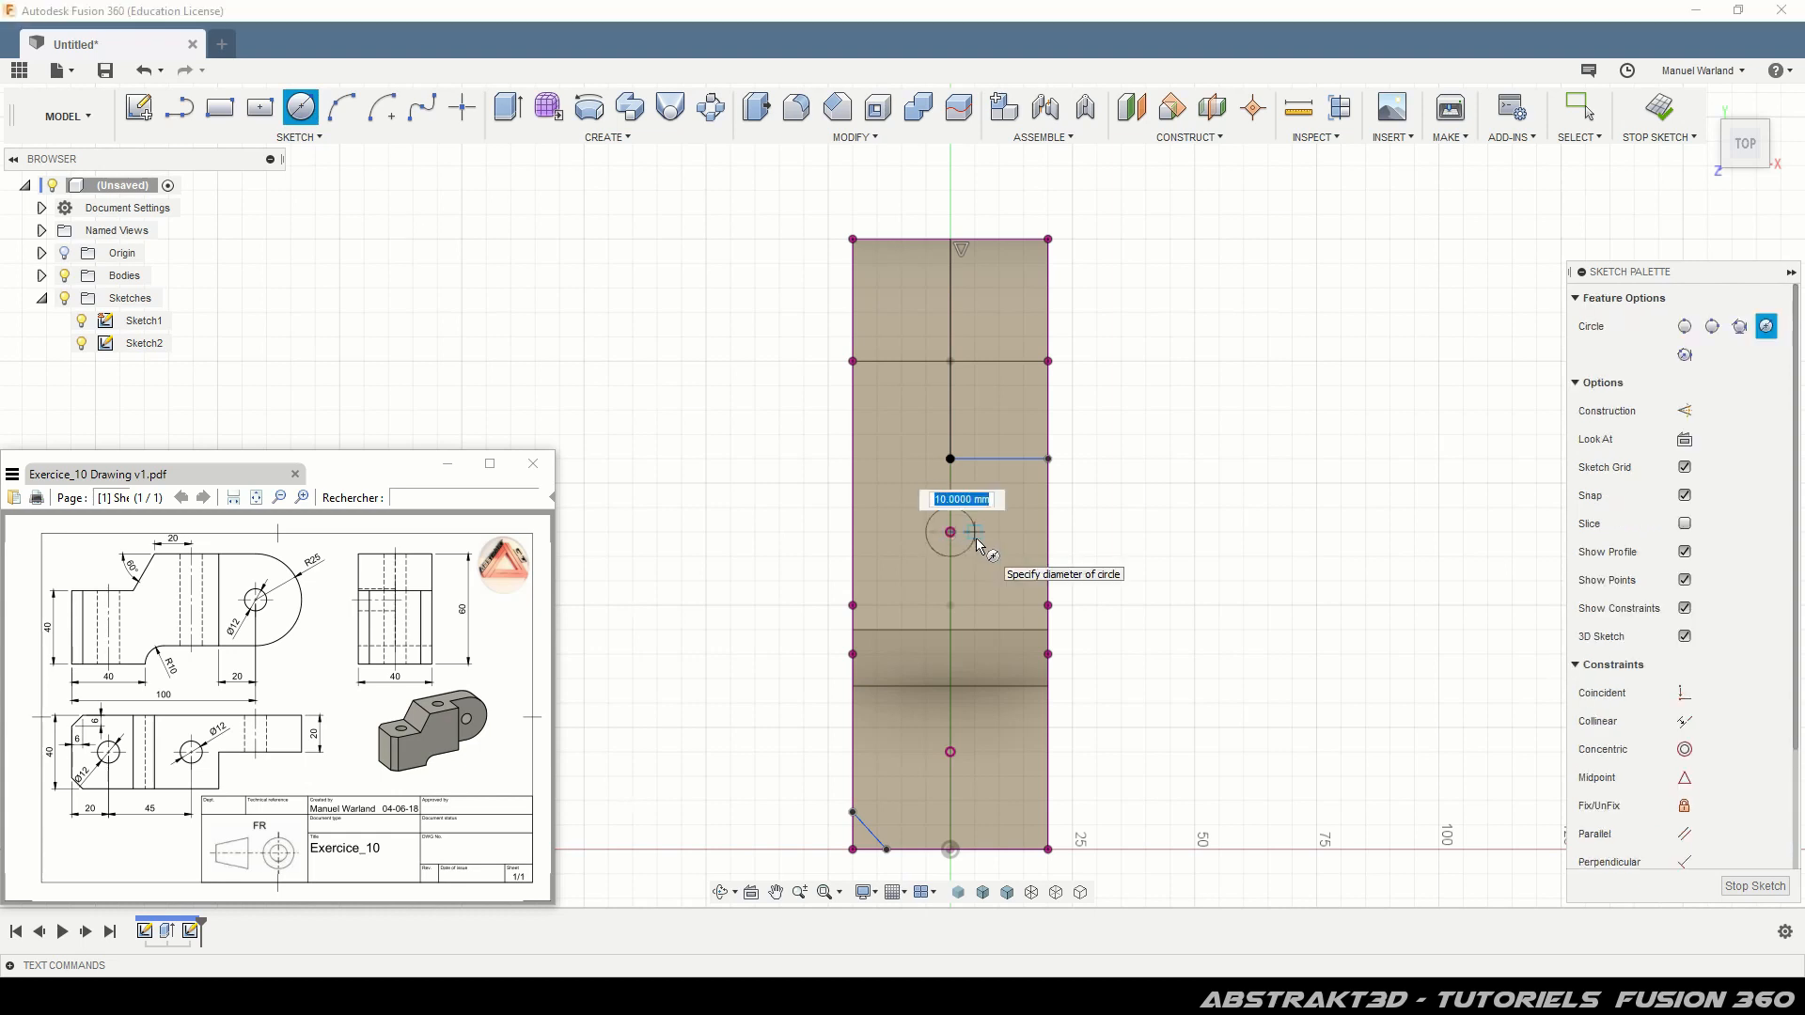
{"action": "type", "text": "12"}
{"action": "key", "text": "Return"}
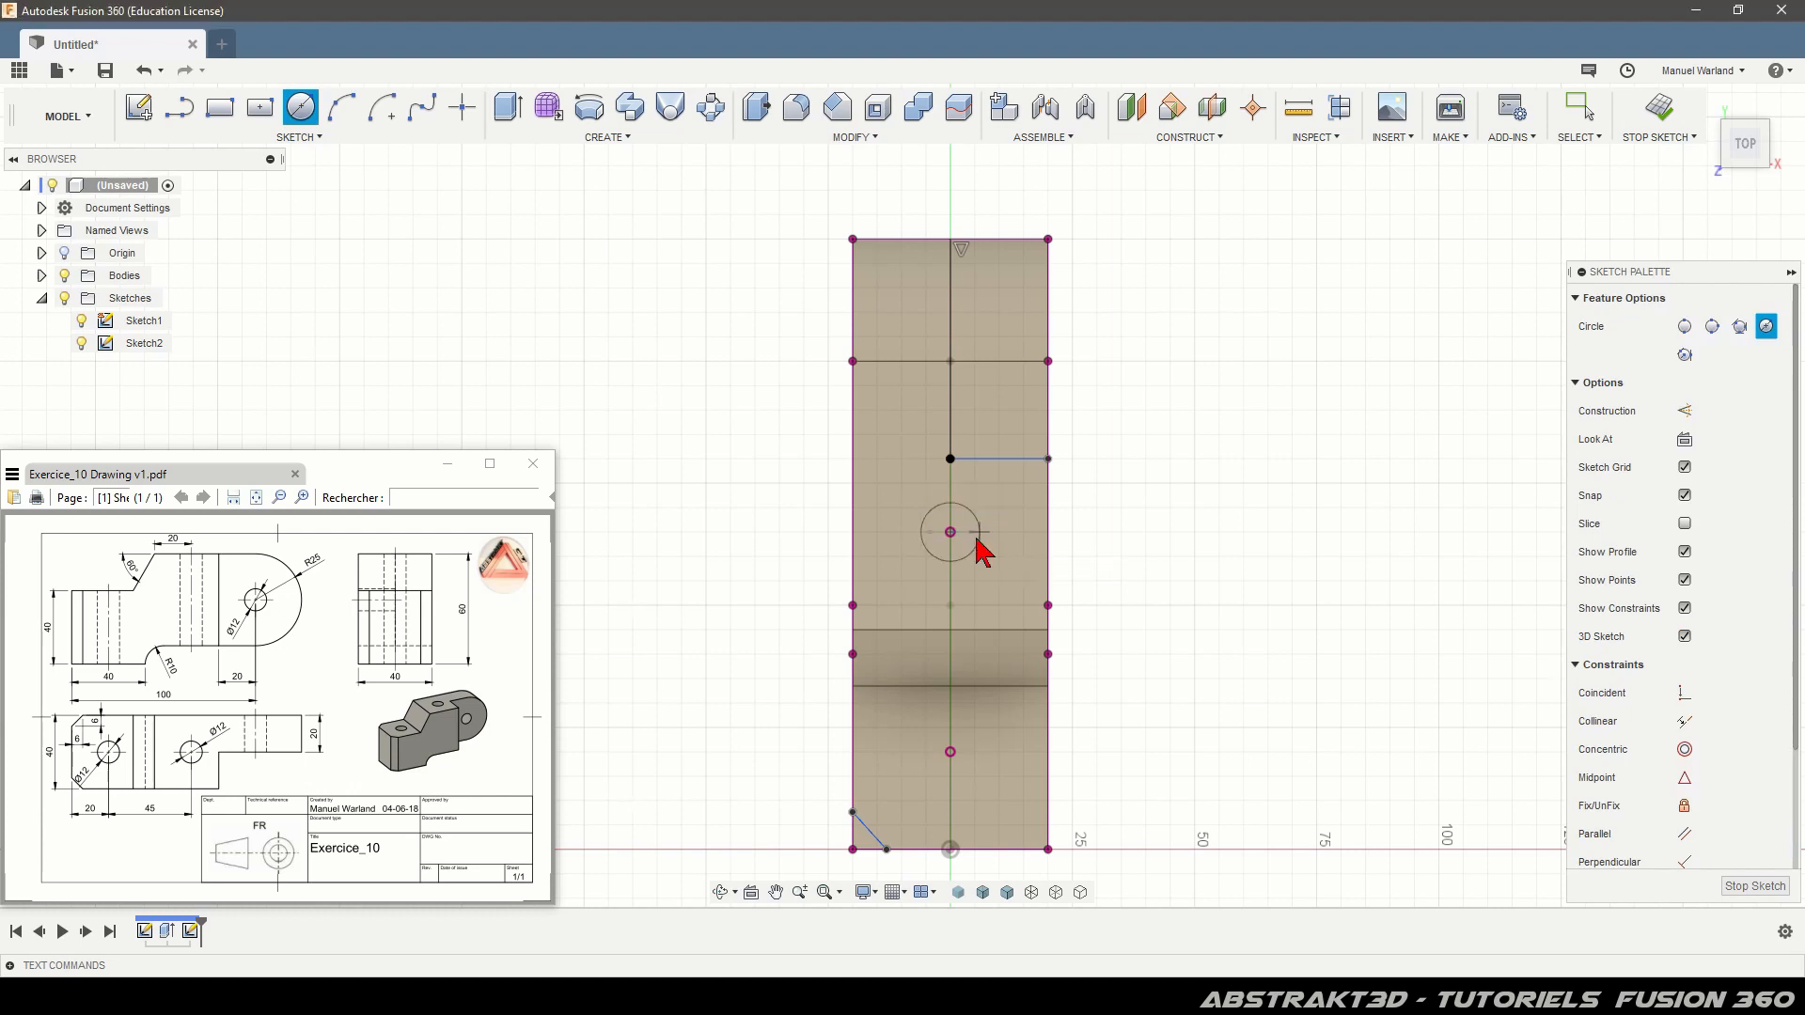
{"action": "key", "text": "Escape"}
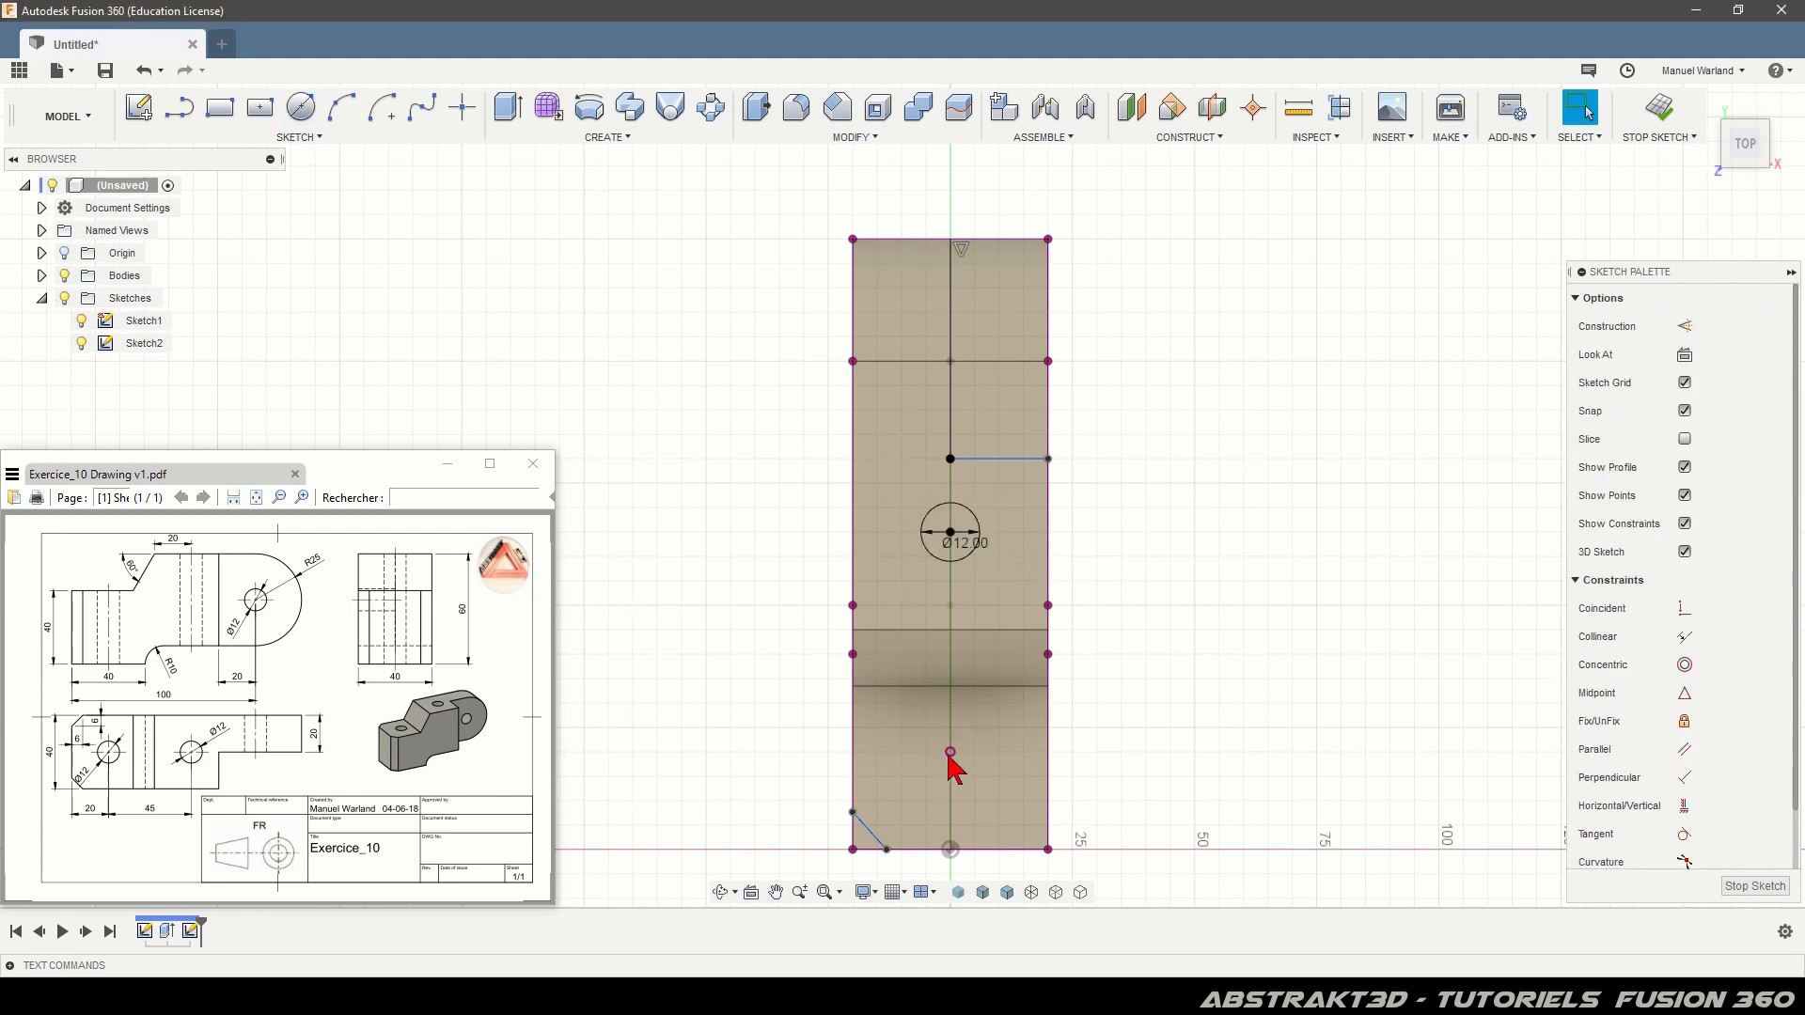
Draw a 12 mm diameter circle centered on the projected point nearest the chamfered end.
{"action": "left_click", "coordinate": [293, 108]}
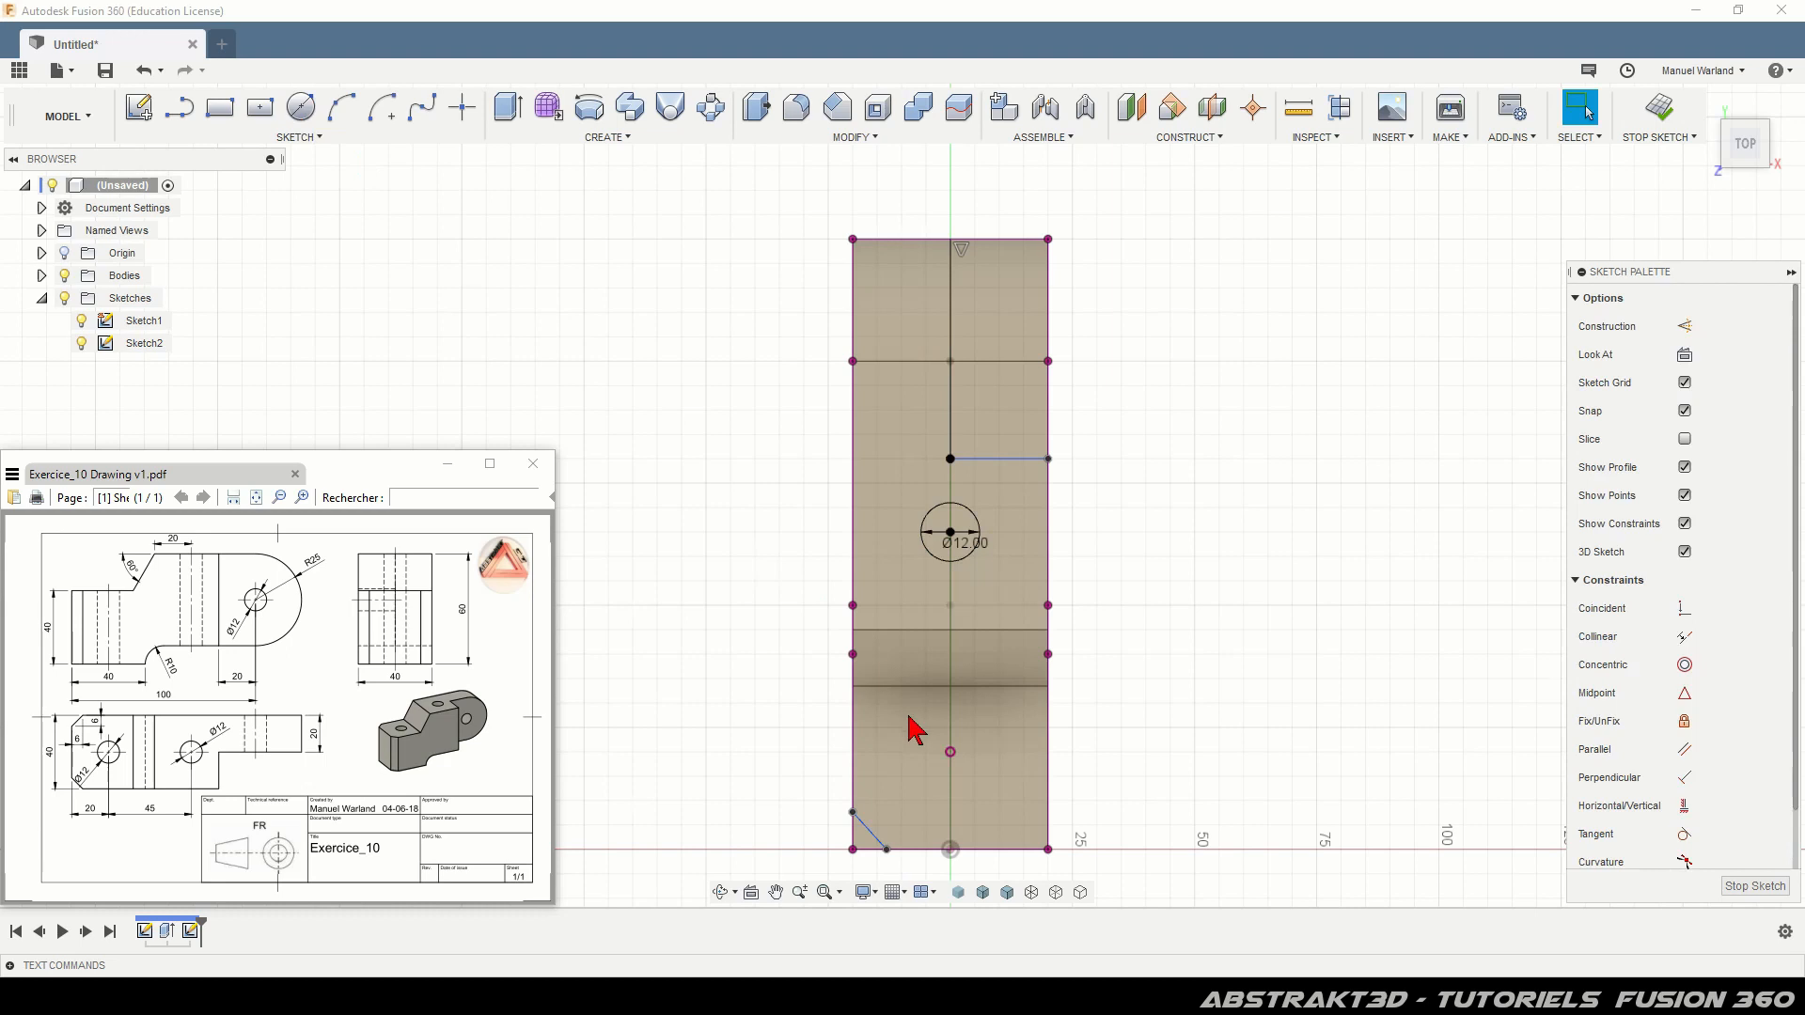
{"action": "left_click", "coordinate": [951, 753]}
{"action": "type", "text": "12"}
{"action": "key", "text": "Return"}
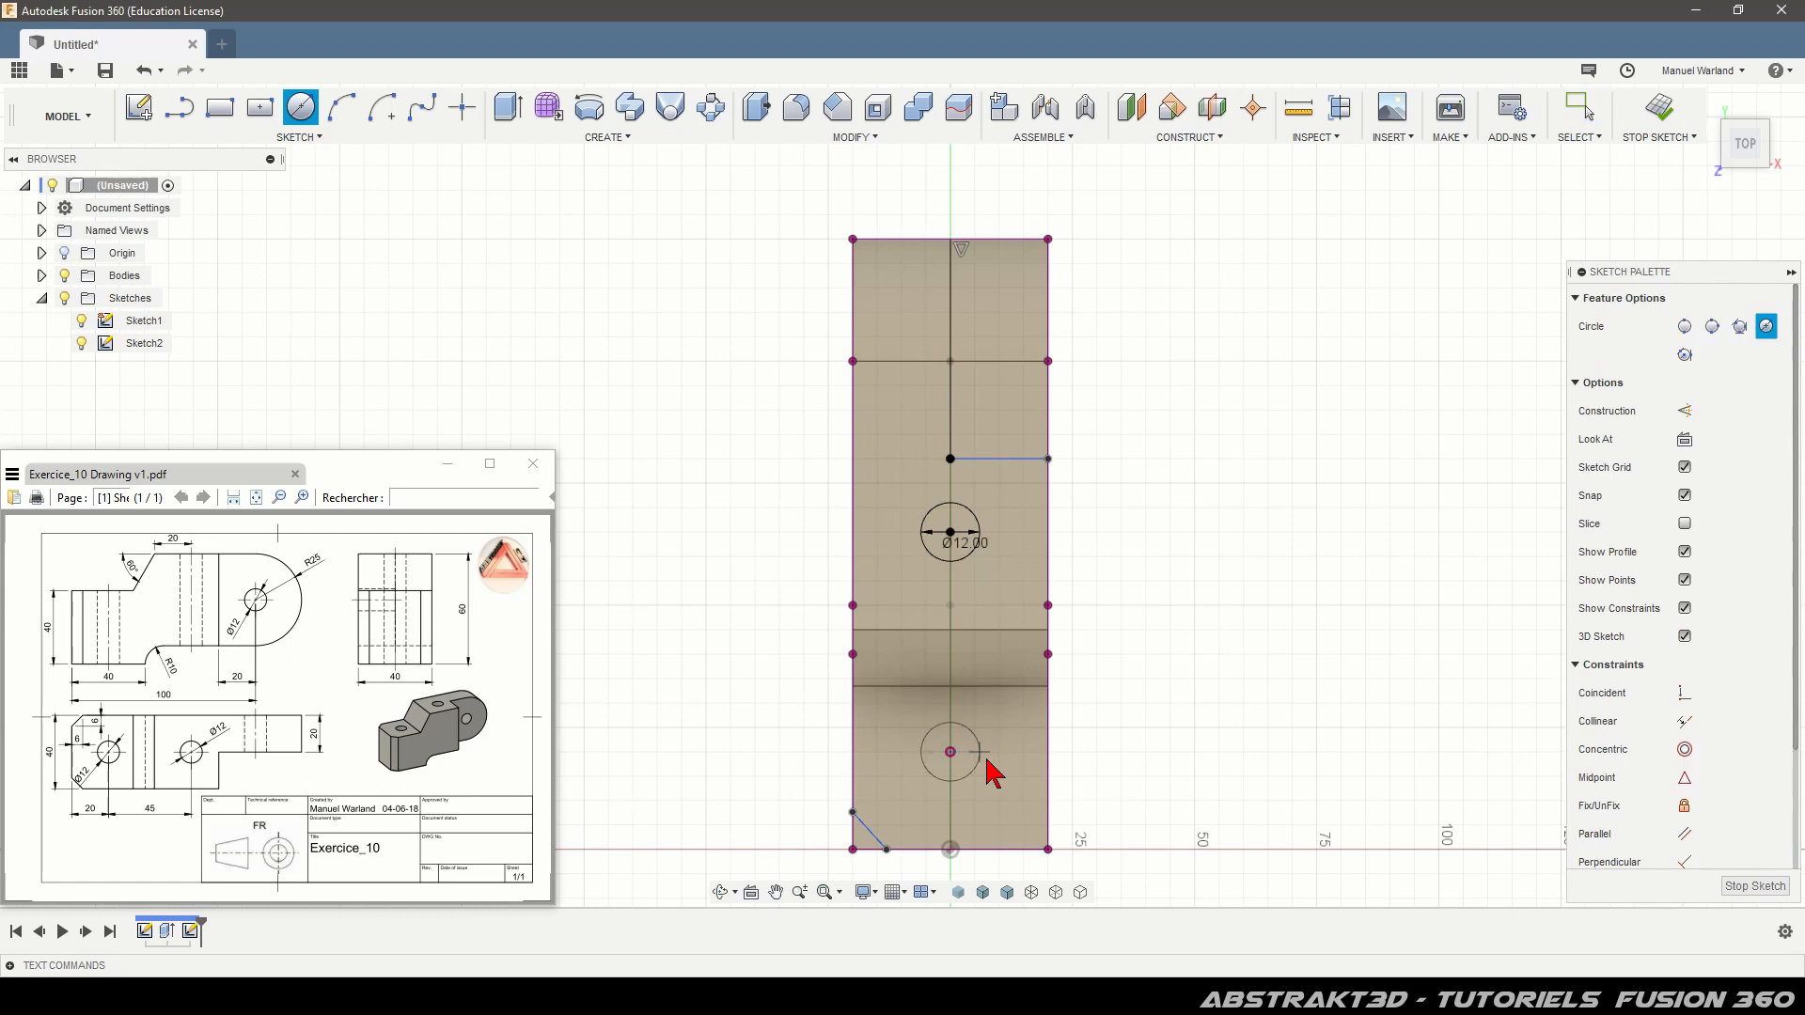
{"action": "key", "text": "Escape"}
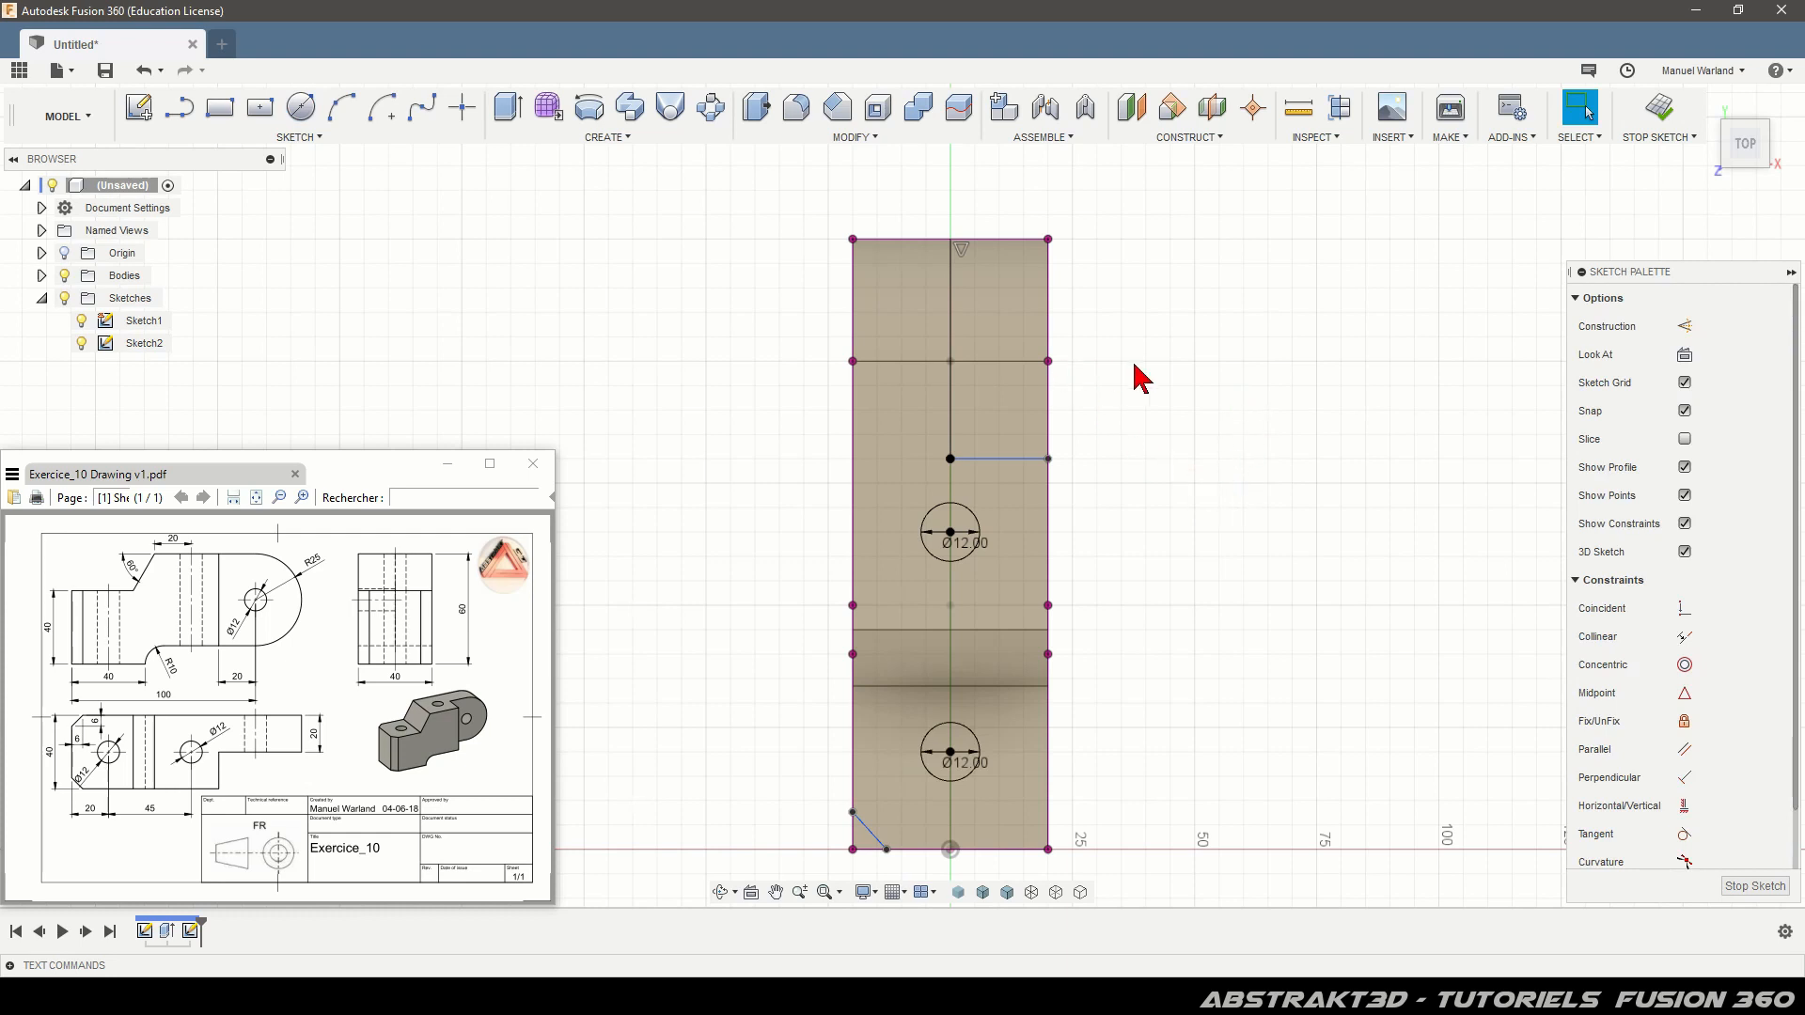
Dimension the short step line 20 mm from the rounded end's tangent edge along the long side.
{"action": "key", "text": "d"}
{"action": "left_click", "coordinate": [1048, 361]}
{"action": "left_click", "coordinate": [1048, 459]}
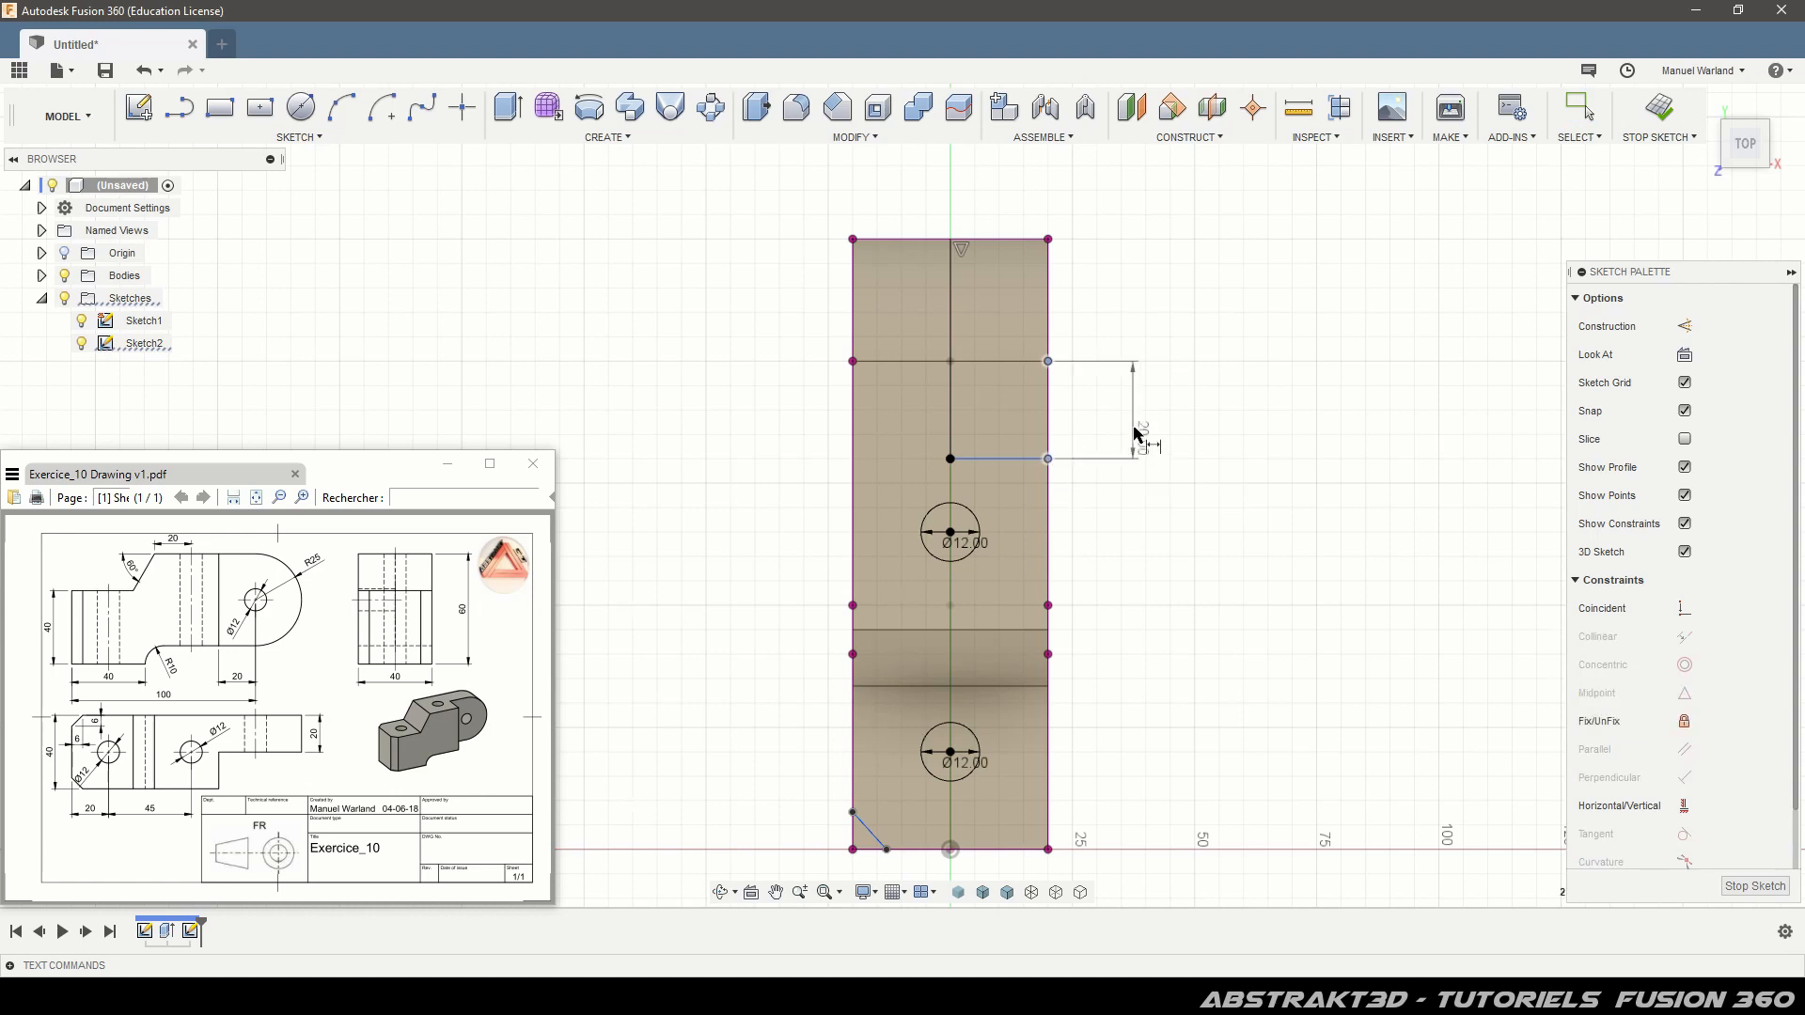
{"action": "left_click", "coordinate": [1133, 417]}
{"action": "key", "text": "Return"}
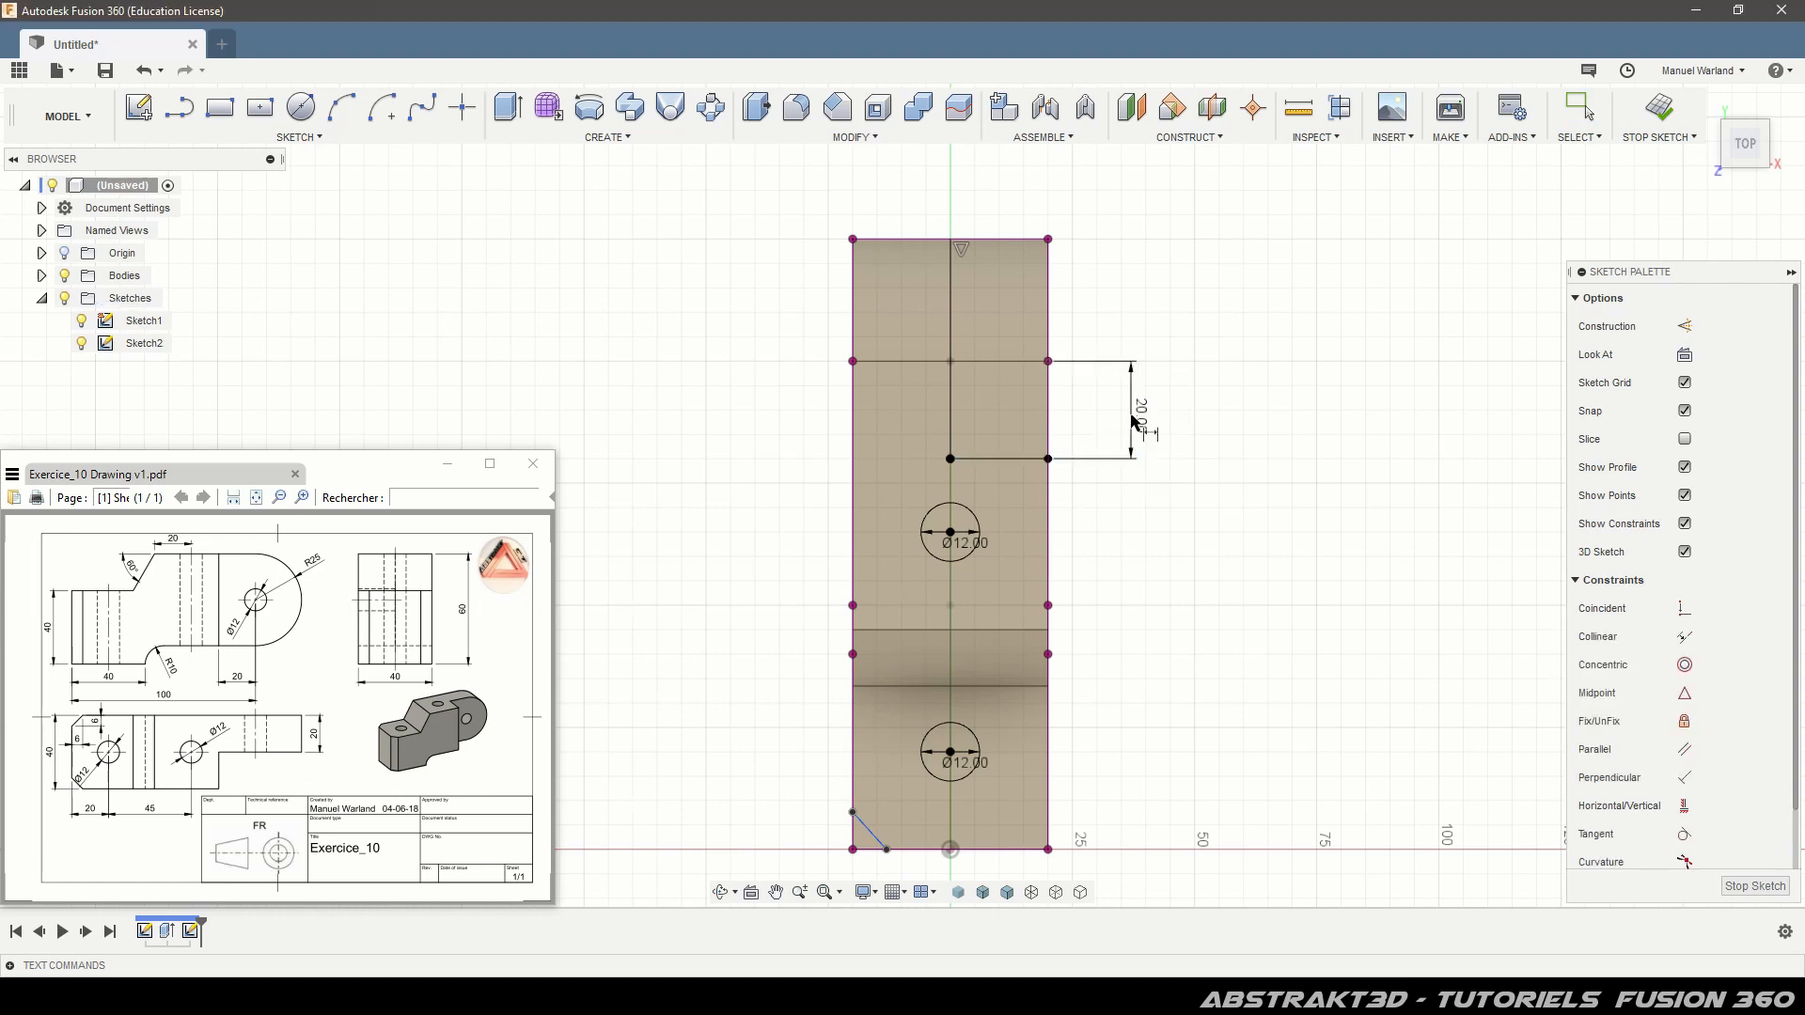
Dimension the diagonal's upper endpoint 6 mm from the body corner along the long side.
{"action": "right_click", "coordinate": [1076, 517]}
{"action": "middle_click_drag", "start_coordinate": [1125, 548], "coordinate": [1046, 517], "text": "shift"}
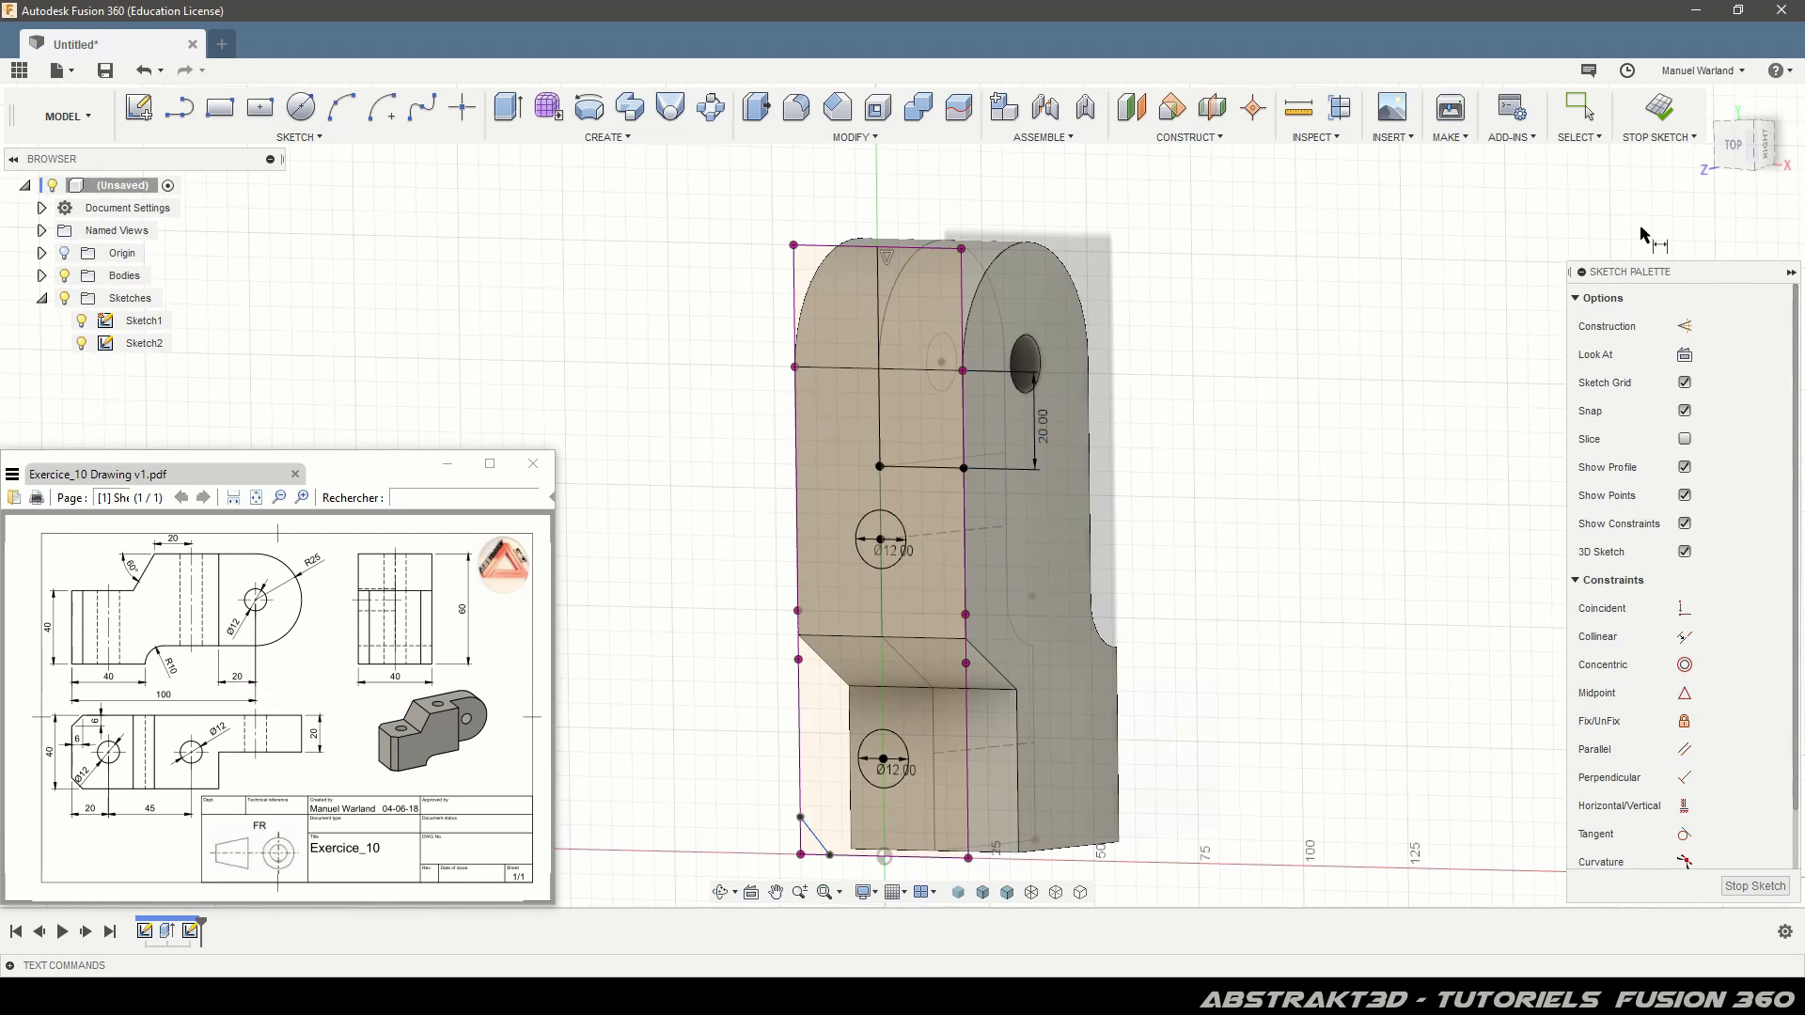
{"action": "left_click", "coordinate": [1684, 355]}
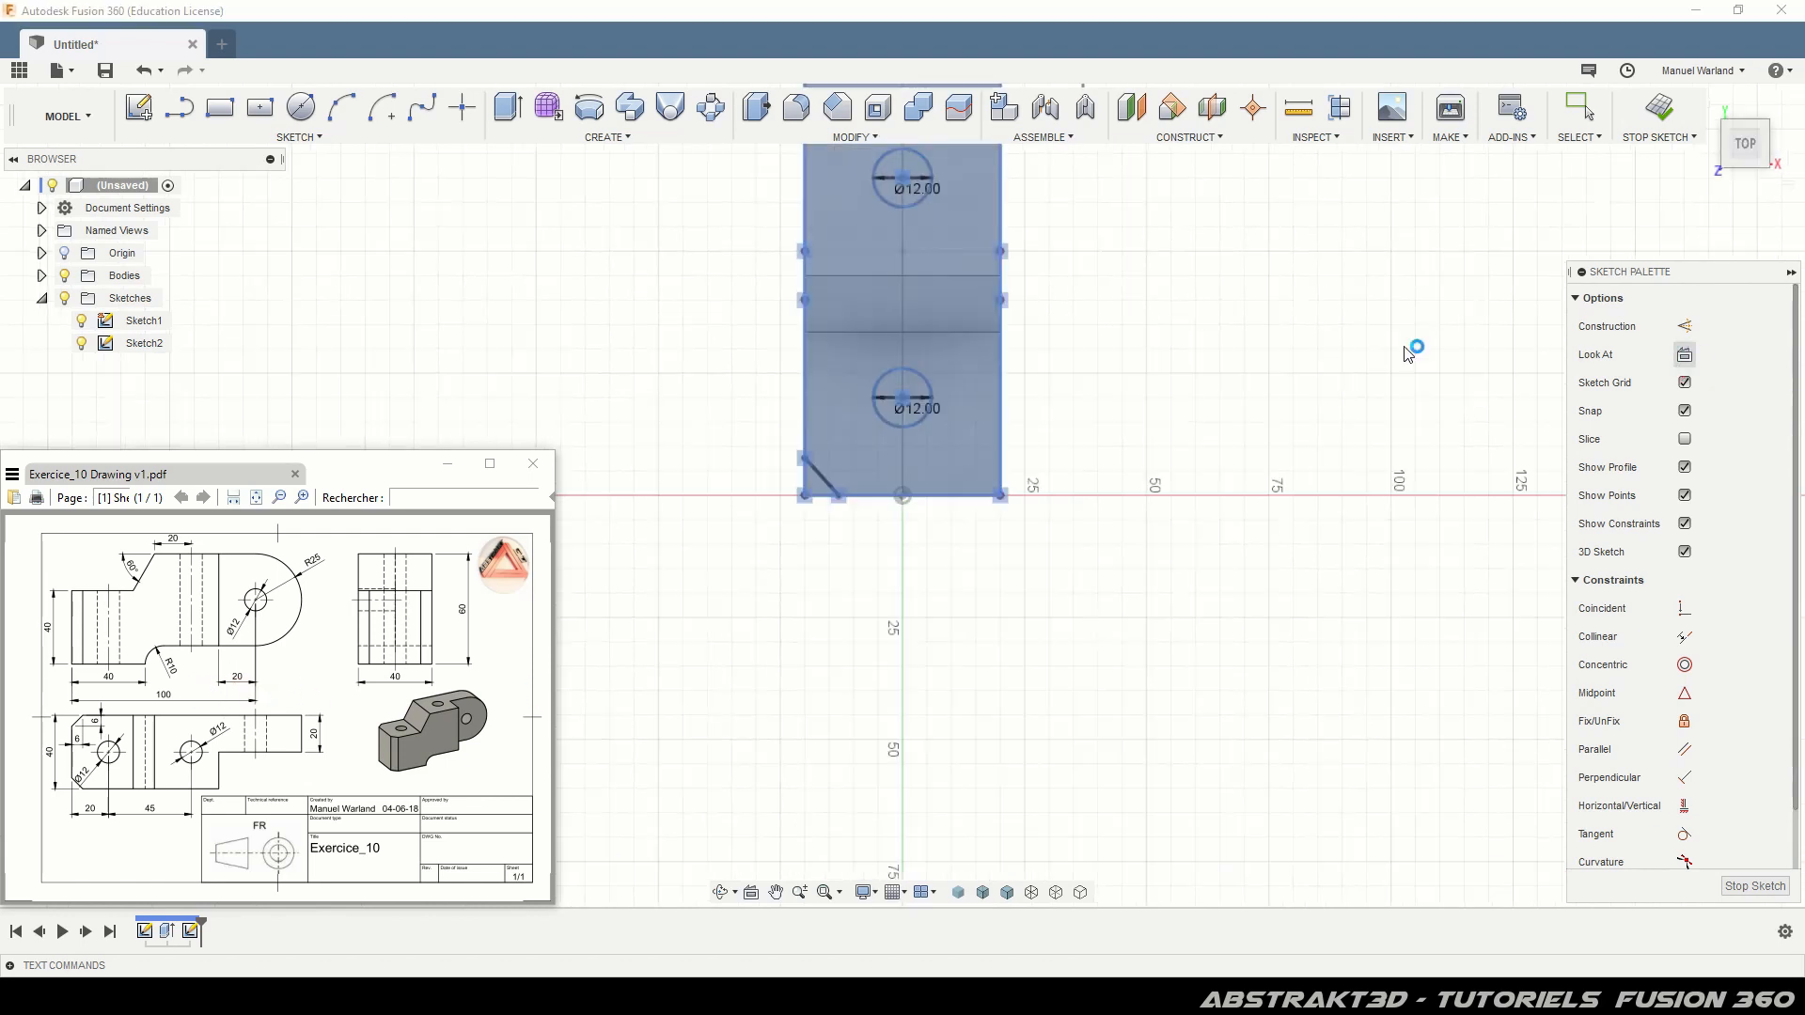
{"action": "scroll", "coordinate": [1166, 681], "scroll_direction": "down", "scroll_amount": 2}
{"action": "scroll", "coordinate": [1142, 494], "scroll_direction": "down", "scroll_amount": 5}
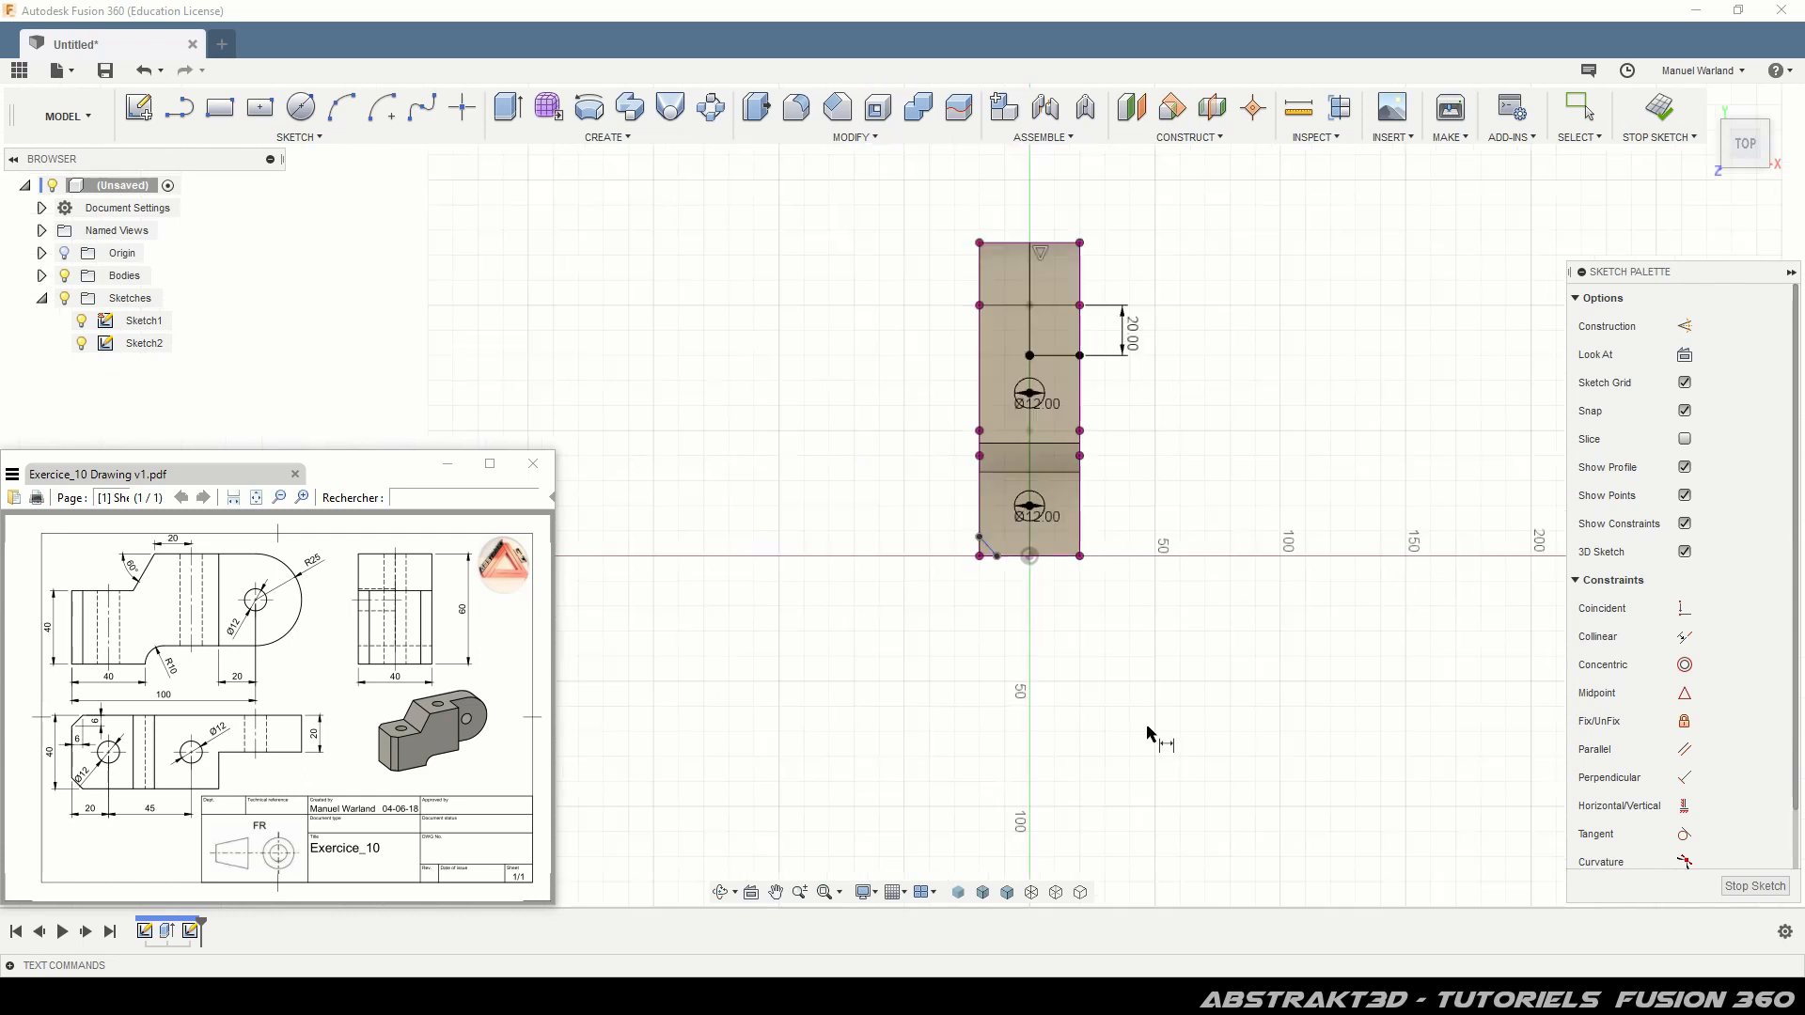
{"action": "scroll", "coordinate": [889, 576], "scroll_direction": "up", "scroll_amount": 6}
{"action": "scroll", "coordinate": [1166, 564], "scroll_direction": "up", "scroll_amount": 4}
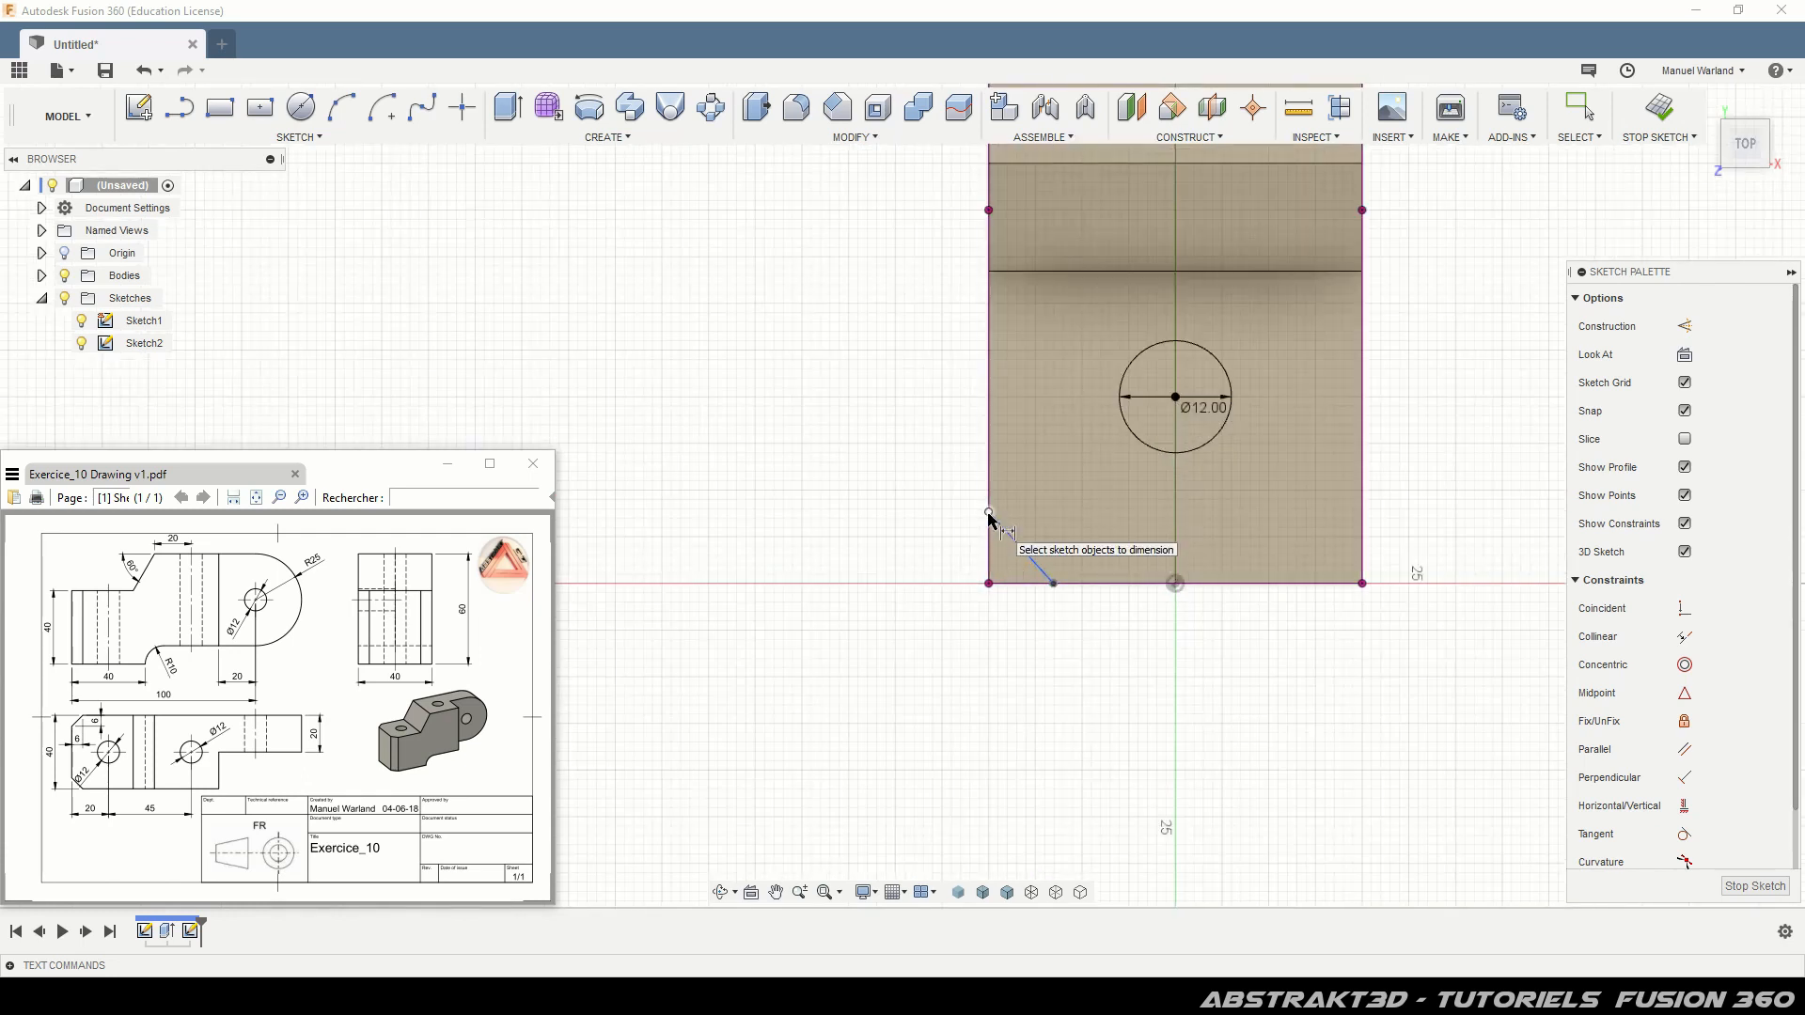
{"action": "left_click", "coordinate": [989, 512]}
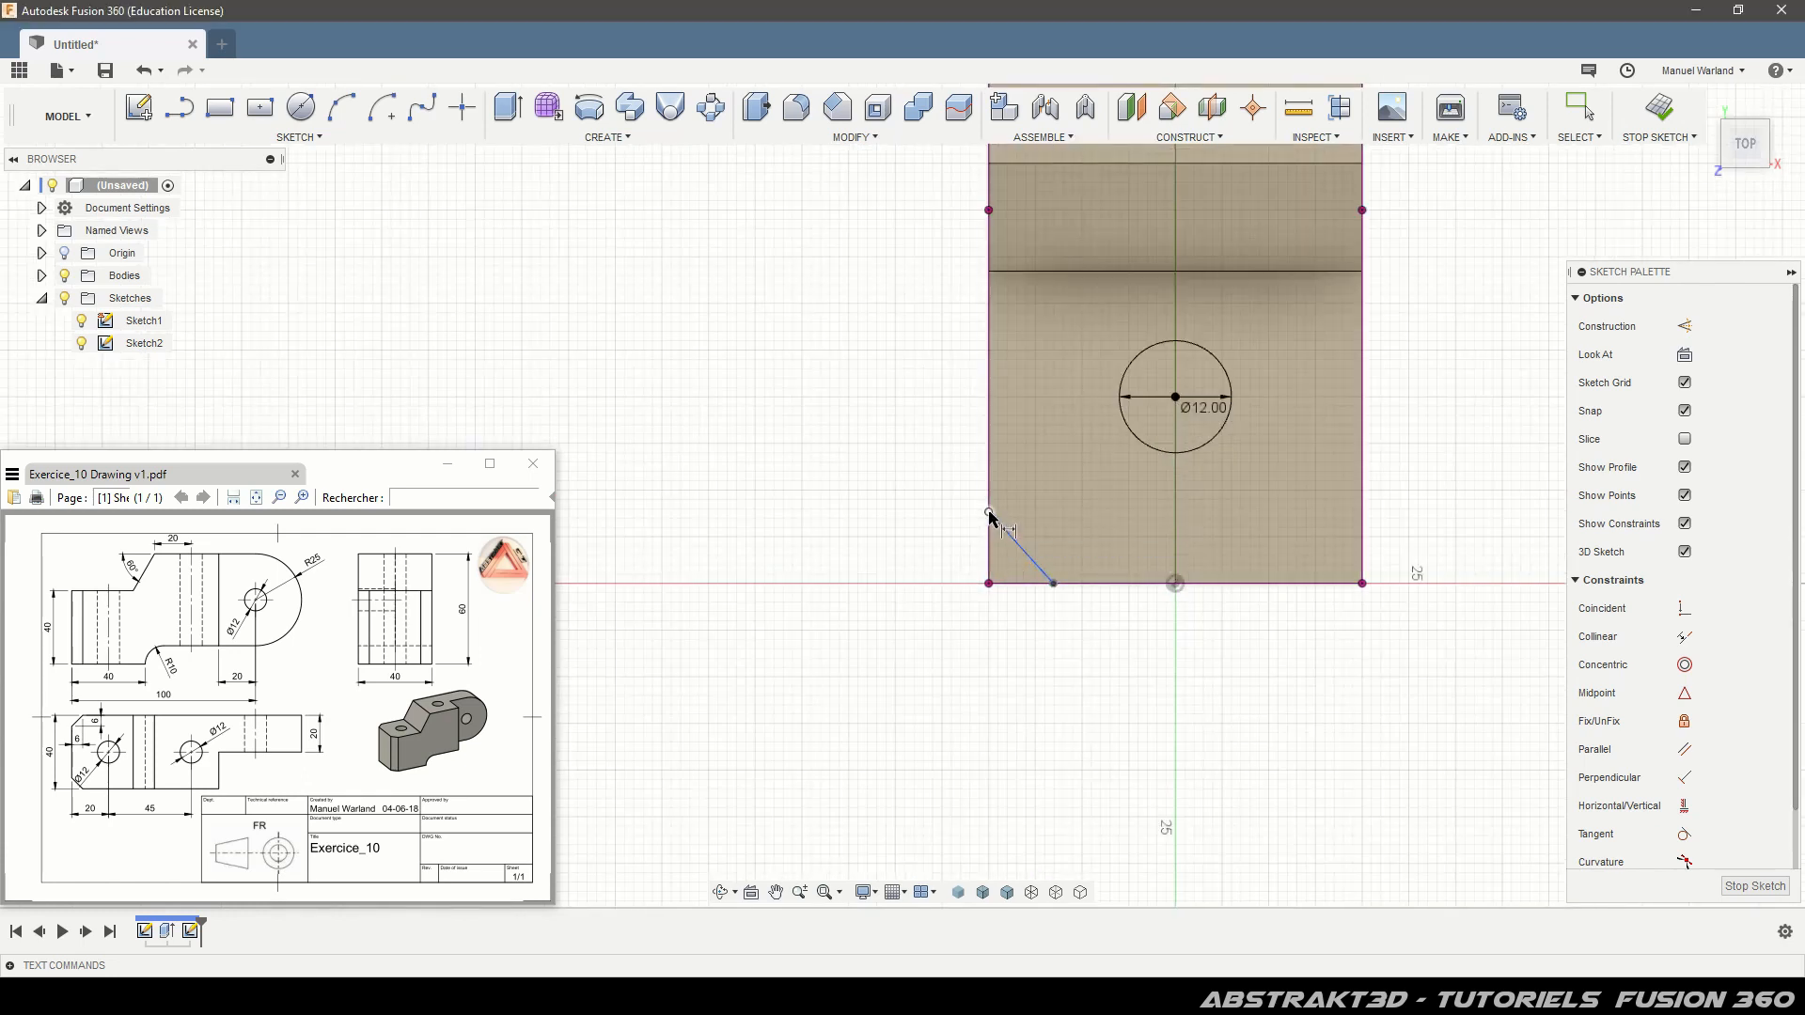
{"action": "left_click", "coordinate": [959, 550]}
{"action": "key", "text": "Return"}
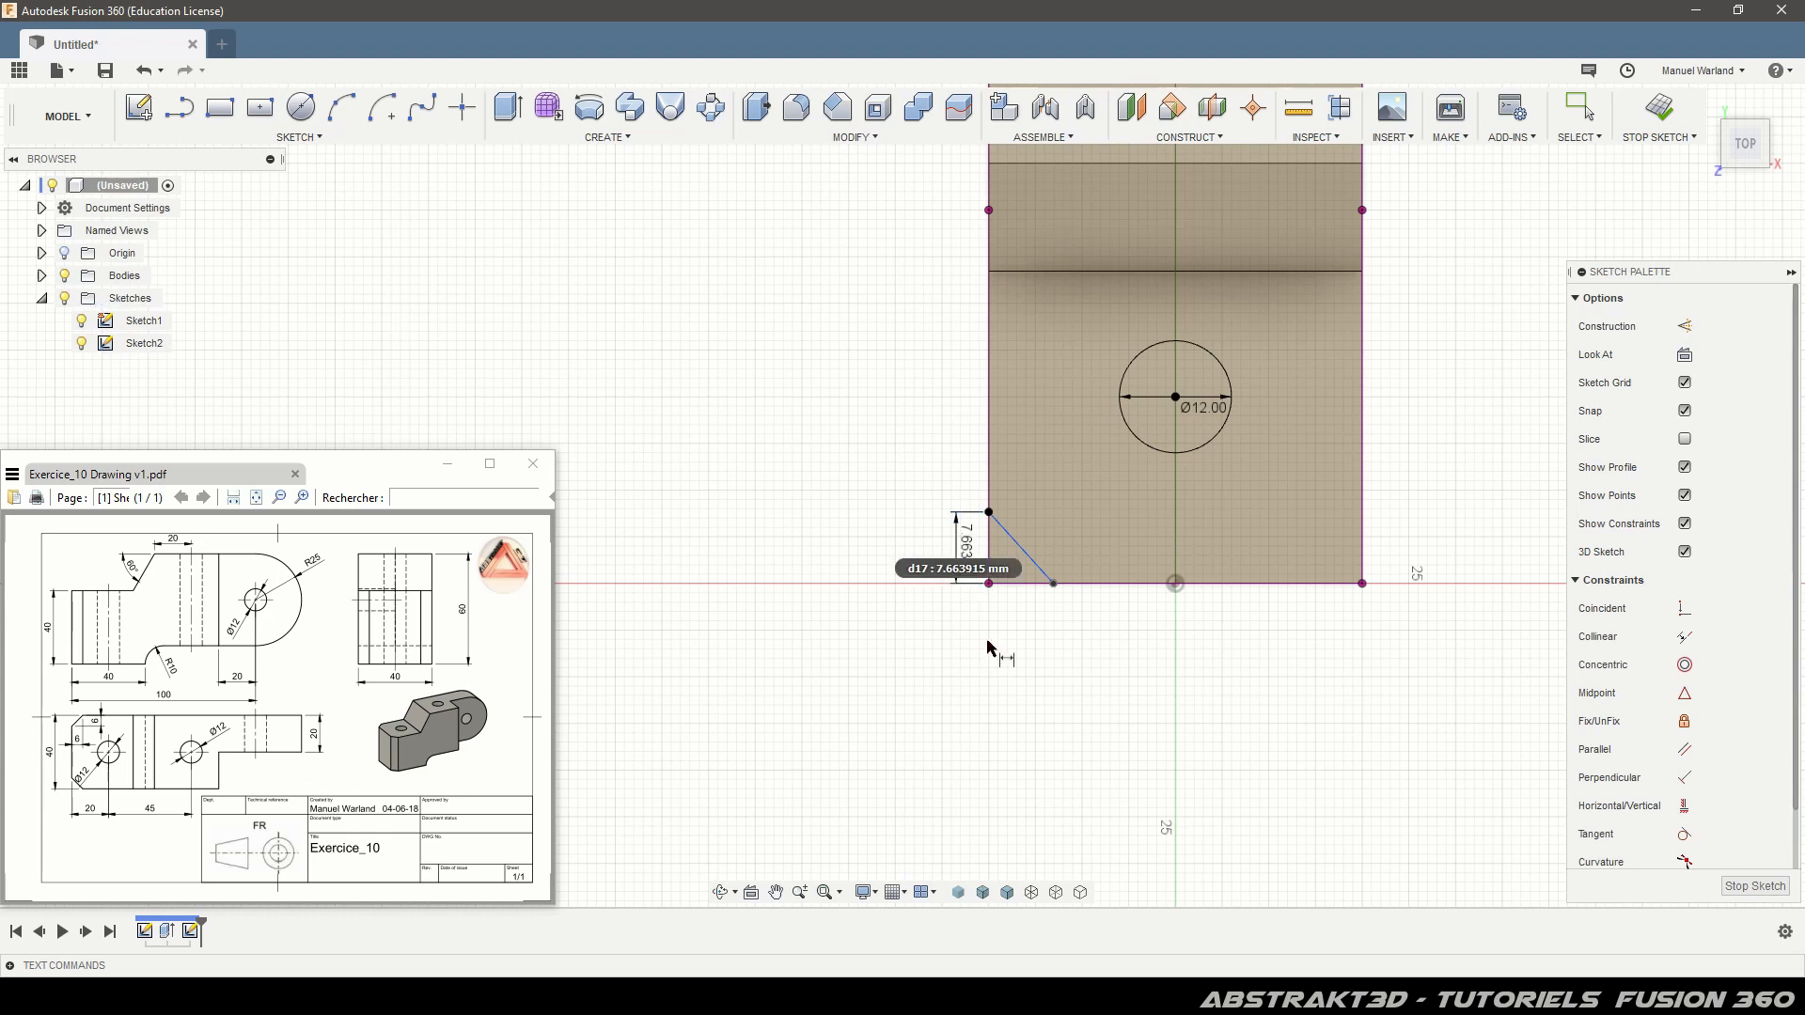
{"action": "double_click", "coordinate": [963, 550]}
{"action": "type", "text": "6"}
{"action": "key", "text": "Return"}
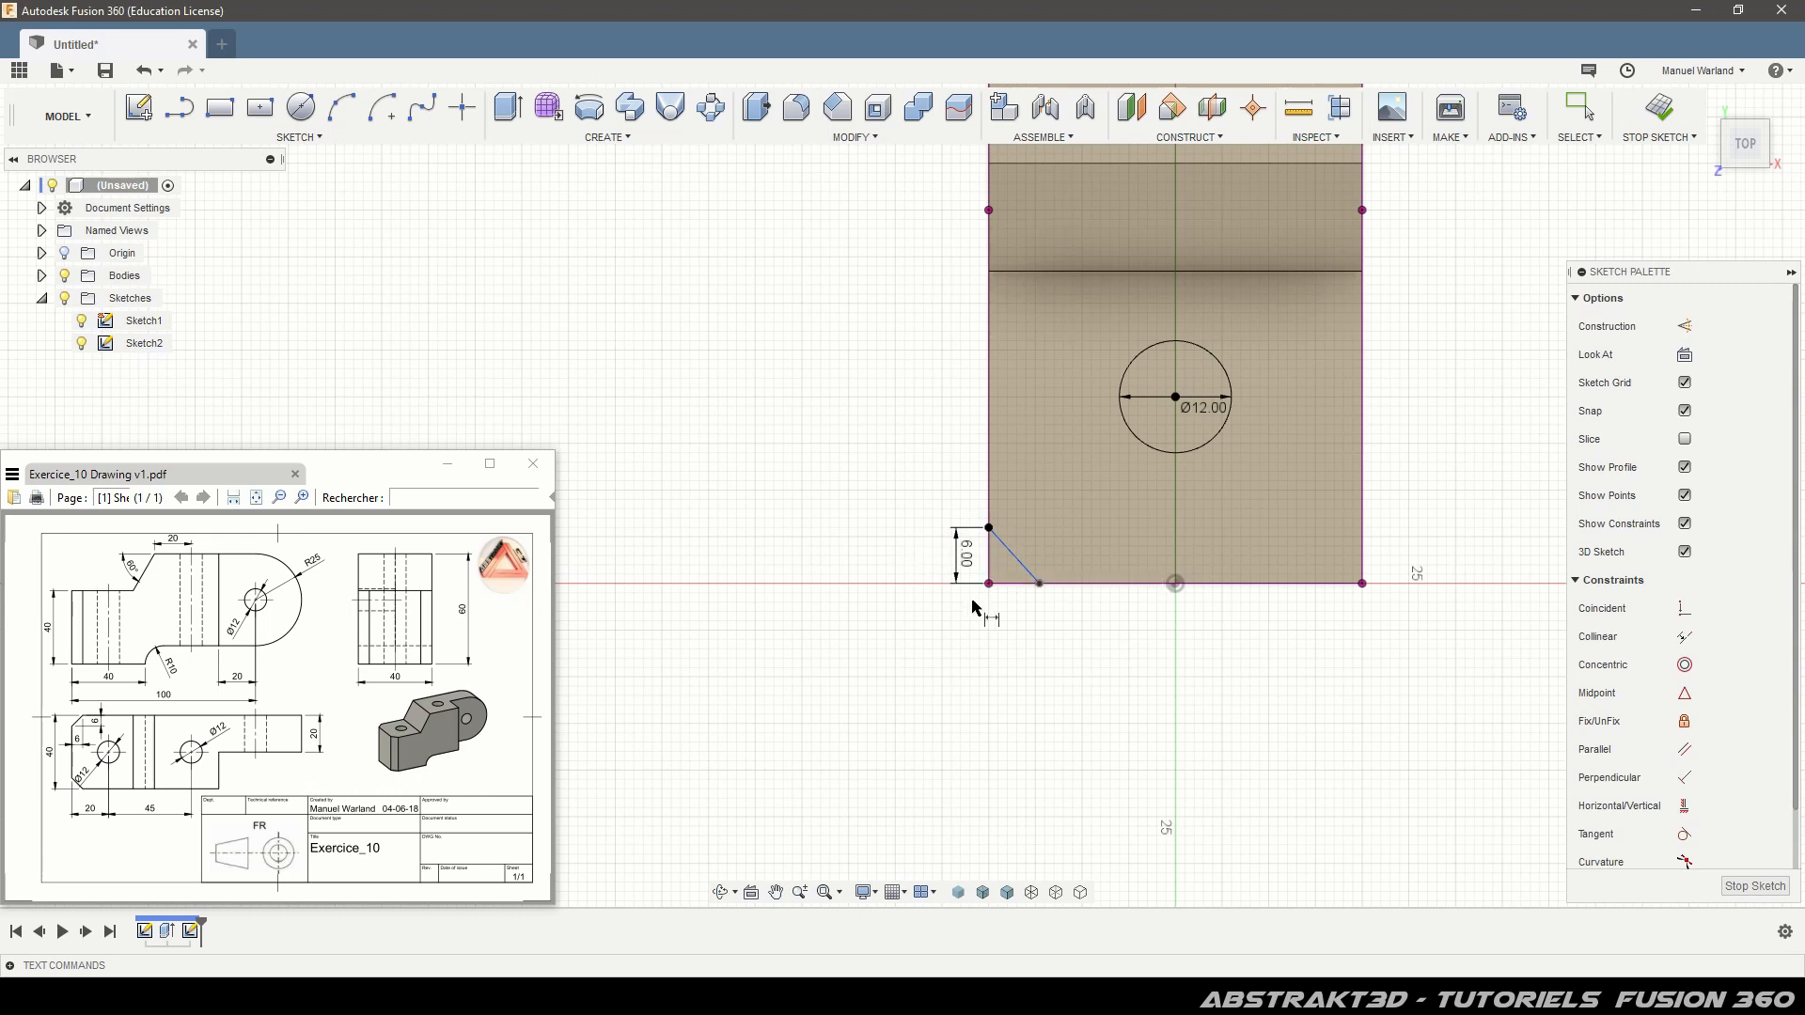
Dimension the diagonal's other endpoint 6 mm from the same corner along the end edge.
{"action": "left_click", "coordinate": [991, 583]}
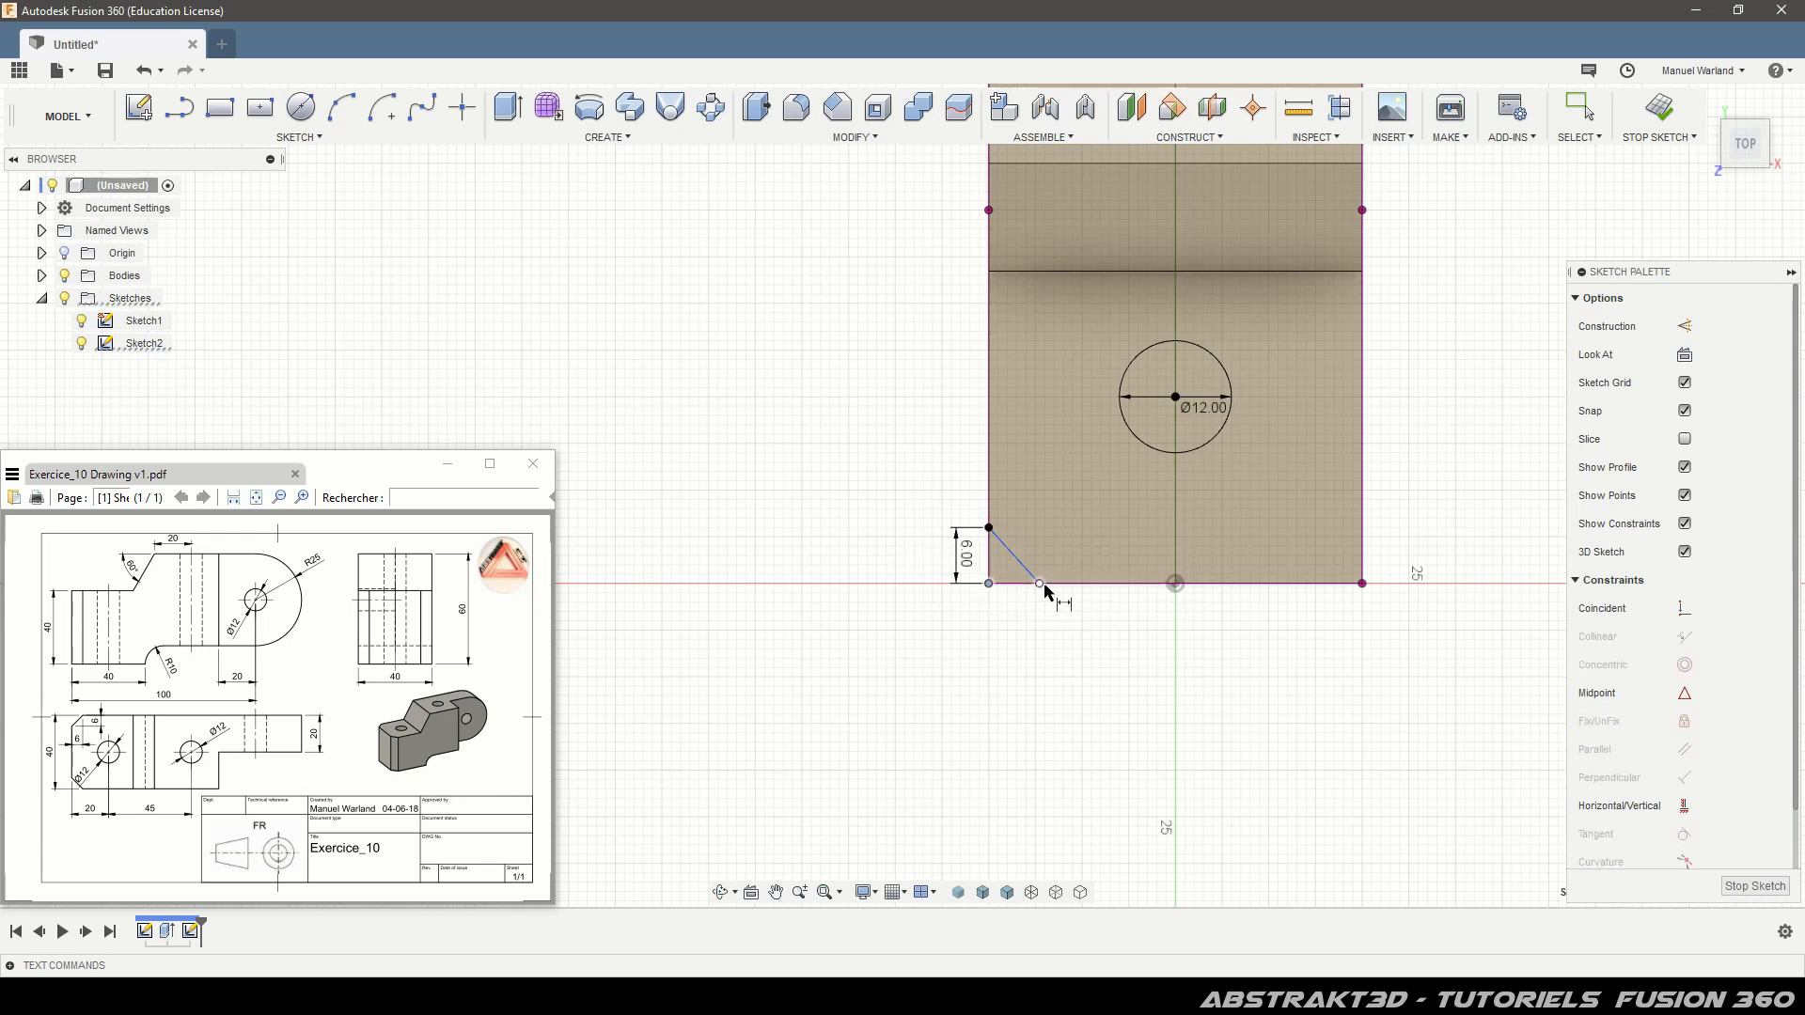
{"action": "left_click", "coordinate": [1039, 583]}
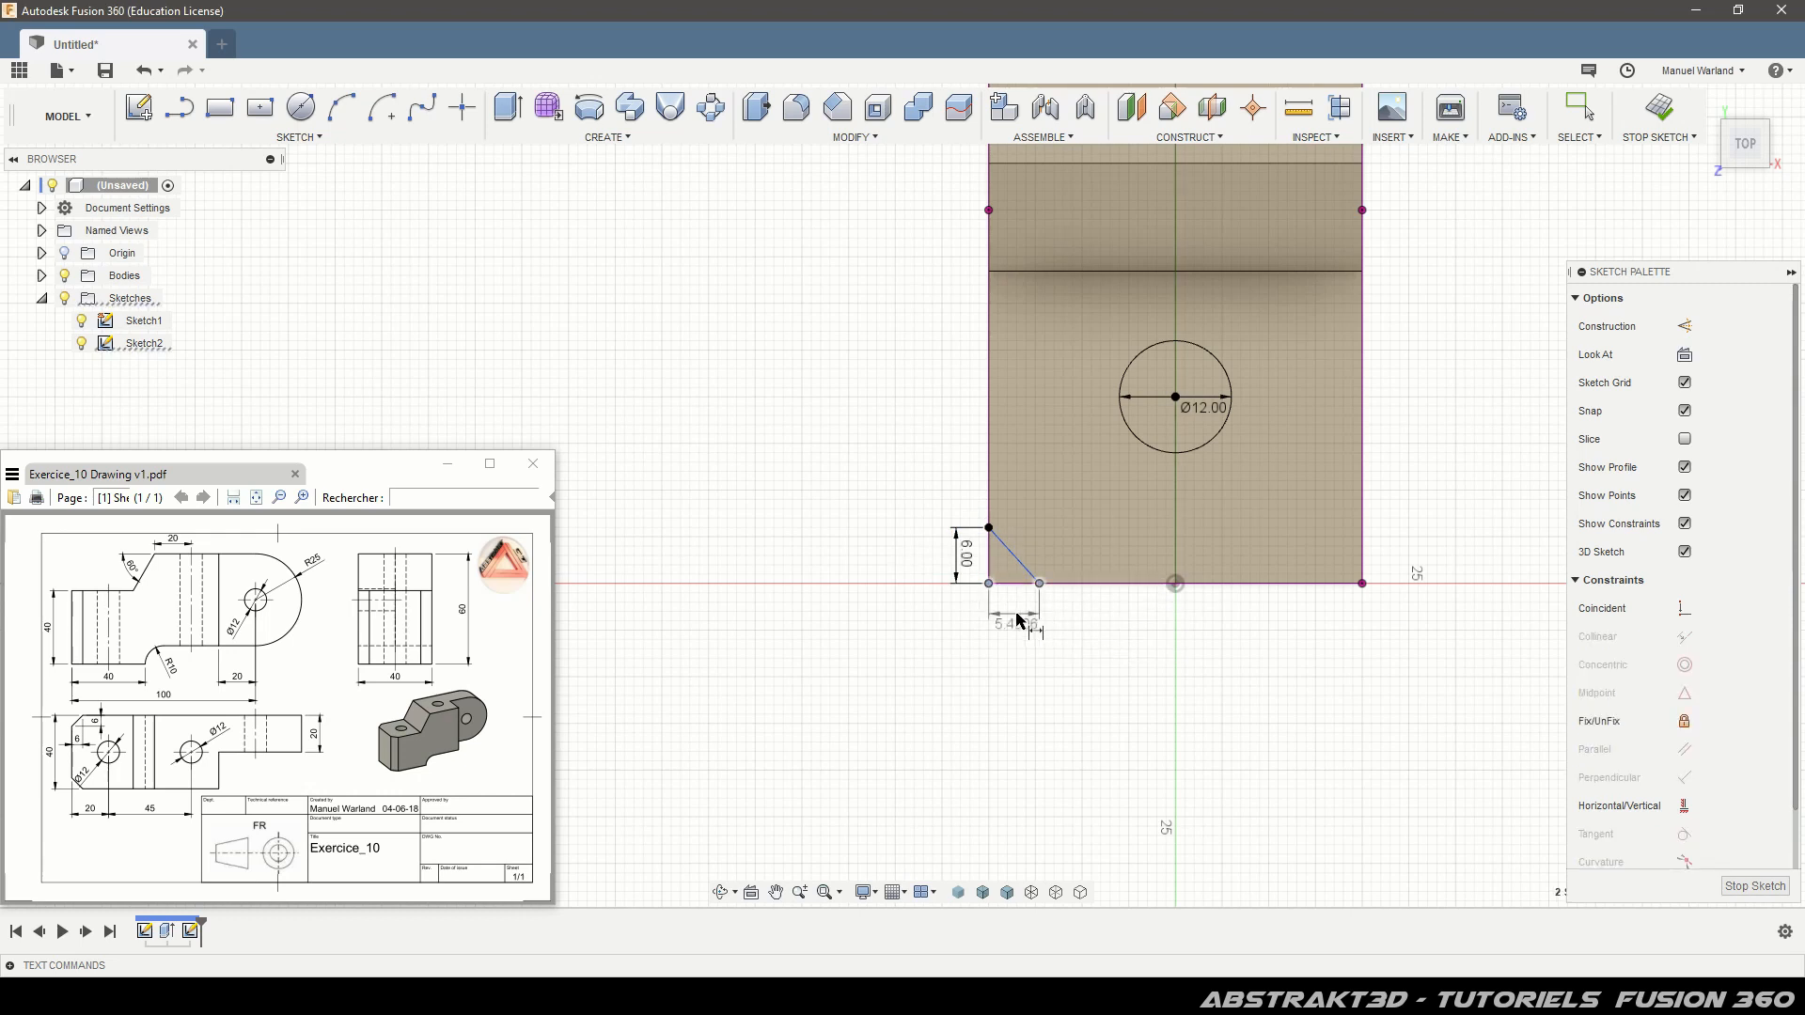
{"action": "left_click", "coordinate": [1020, 617]}
{"action": "type", "text": "6"}
{"action": "key", "text": "Return"}
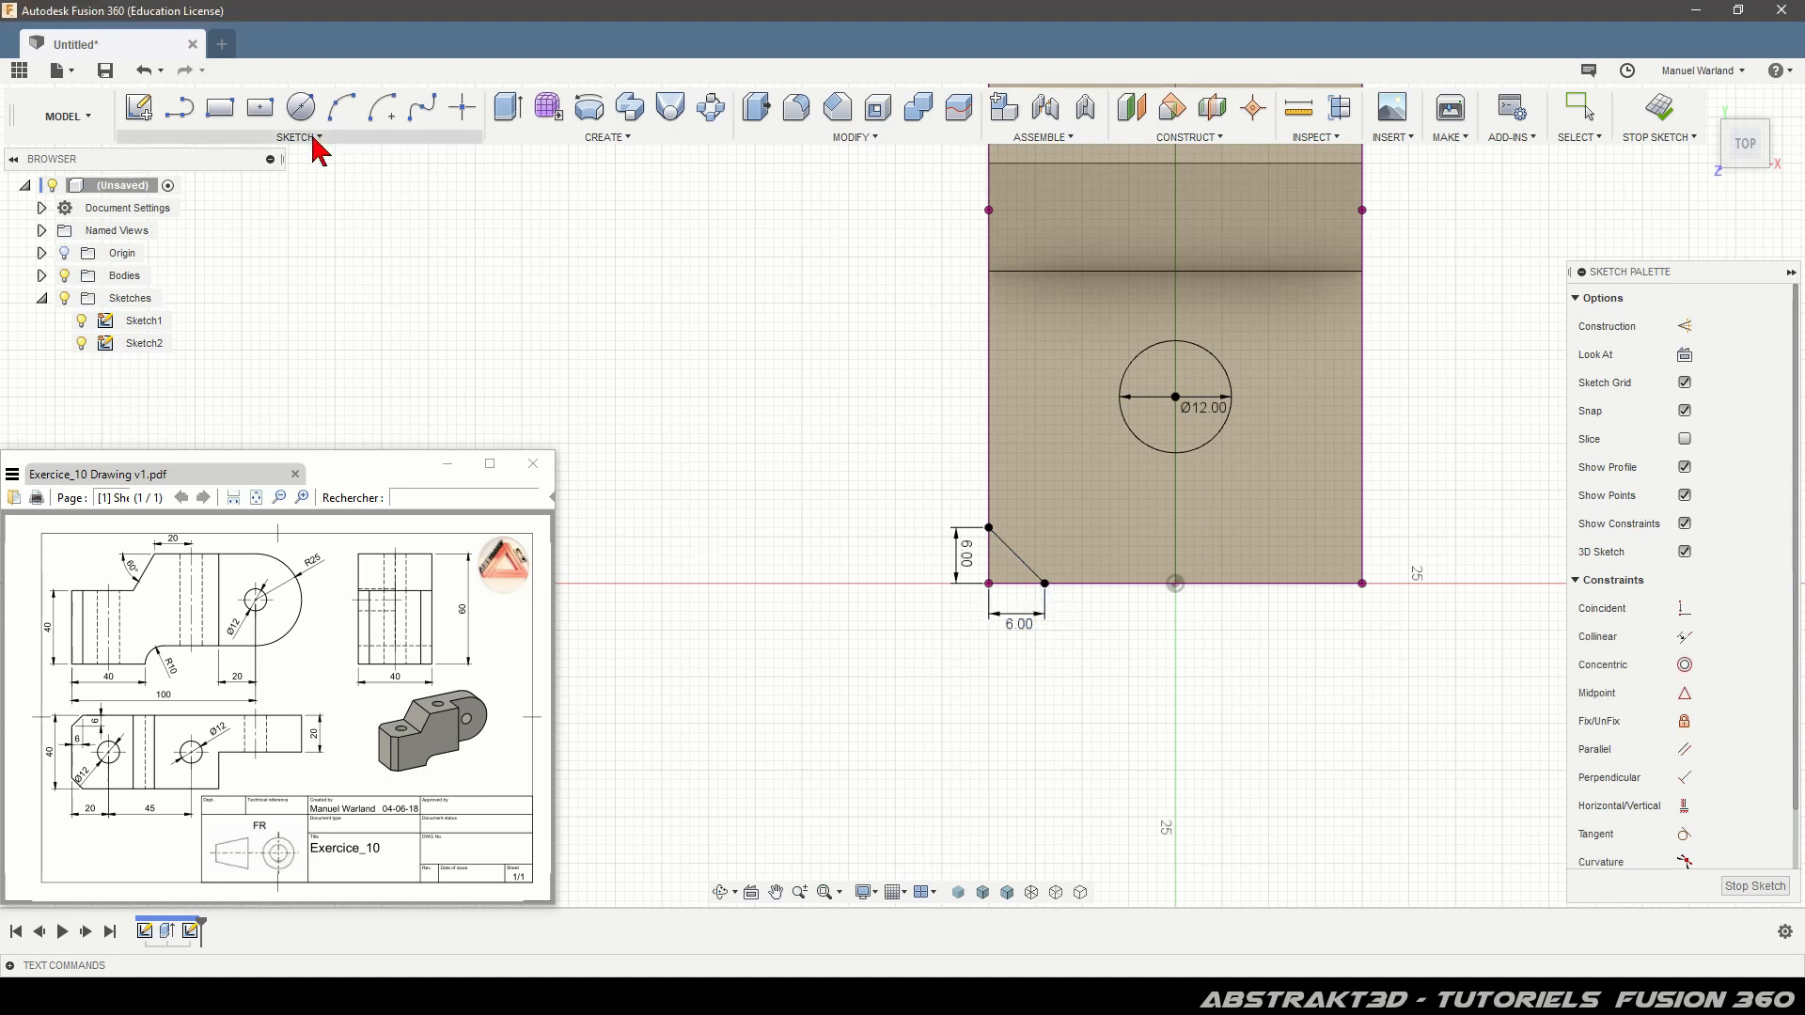
Minimize the reference drawing and mirror the chamfer diagonal to the opposite corner about the central step line.
{"action": "left_click", "coordinate": [449, 465]}
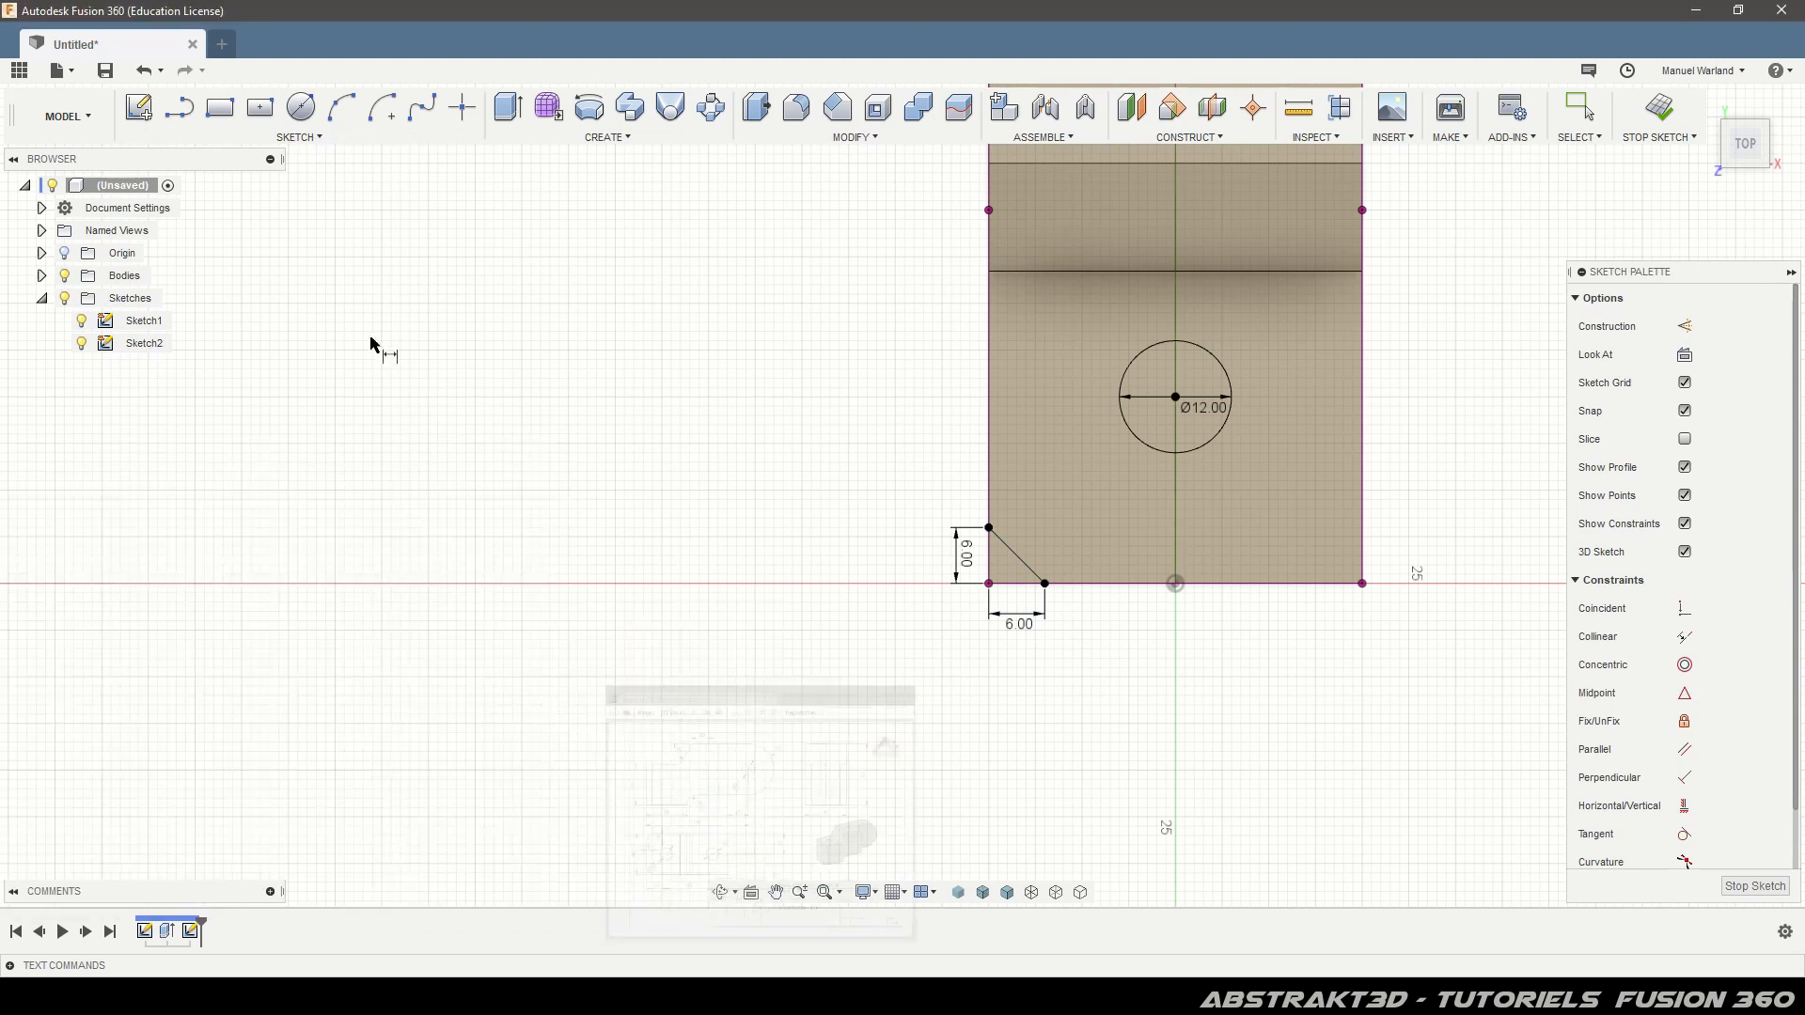
{"action": "left_click", "coordinate": [299, 137]}
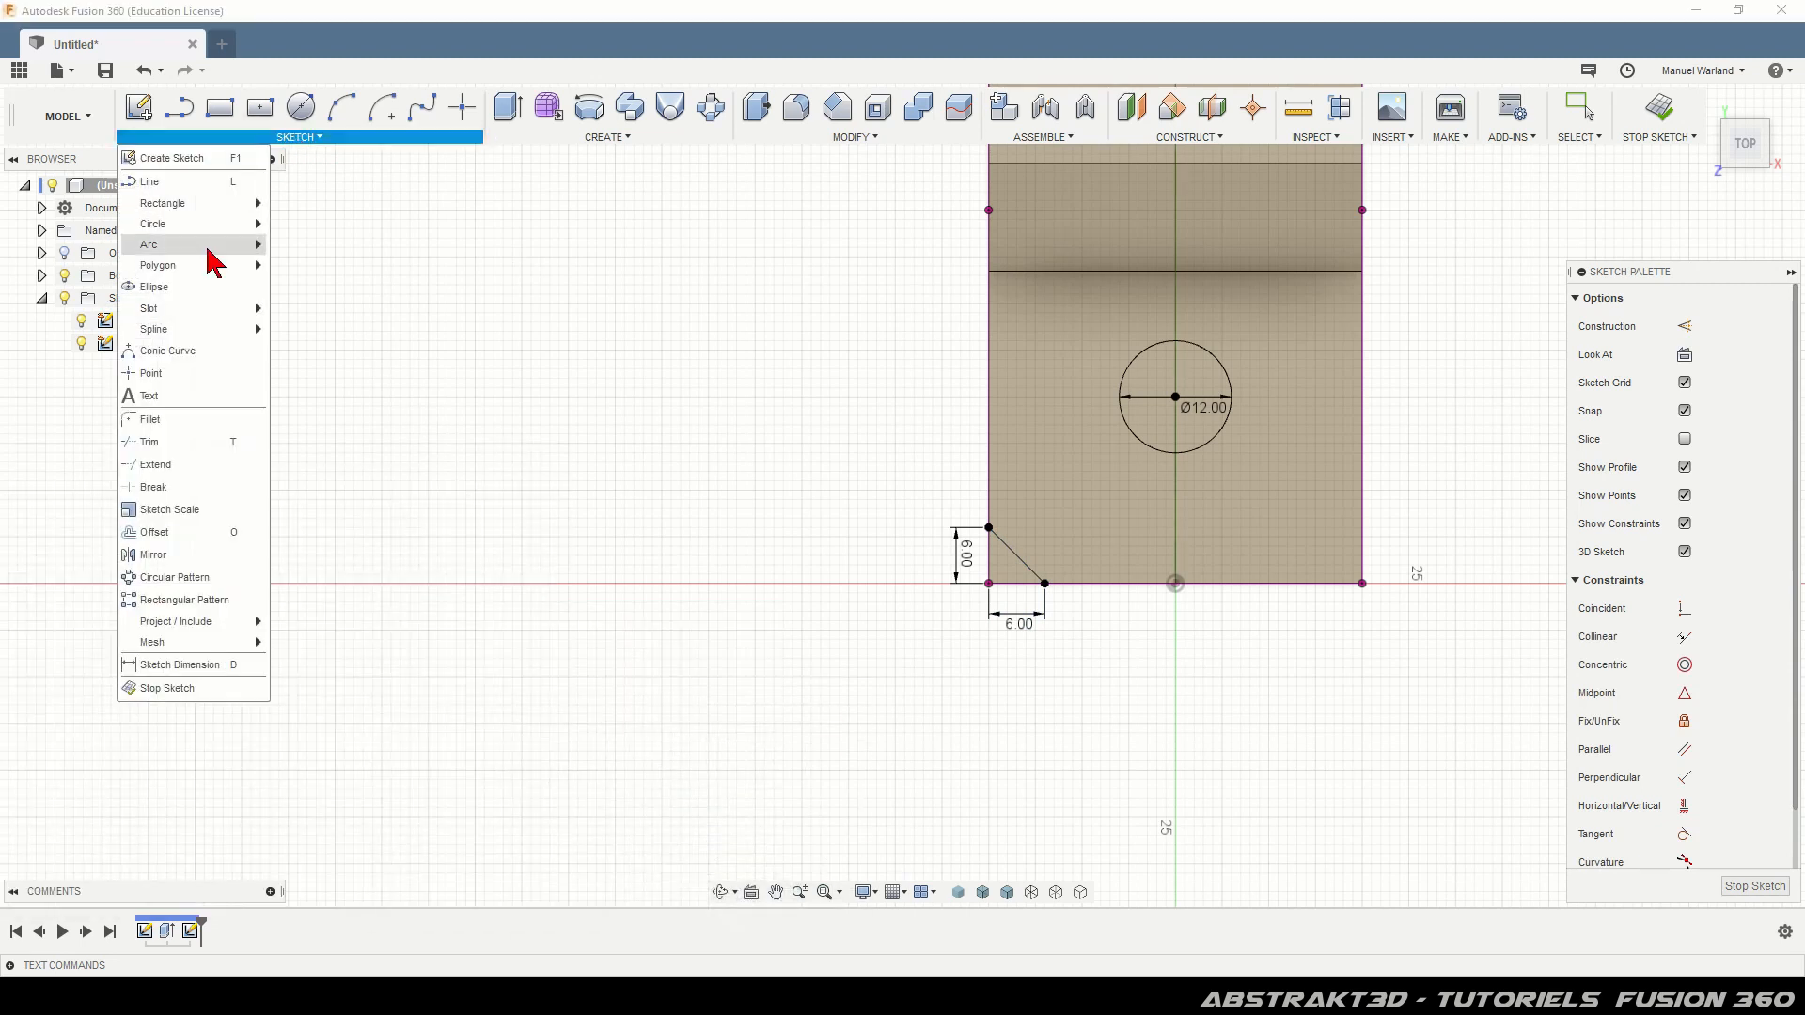
{"action": "left_click", "coordinate": [163, 559]}
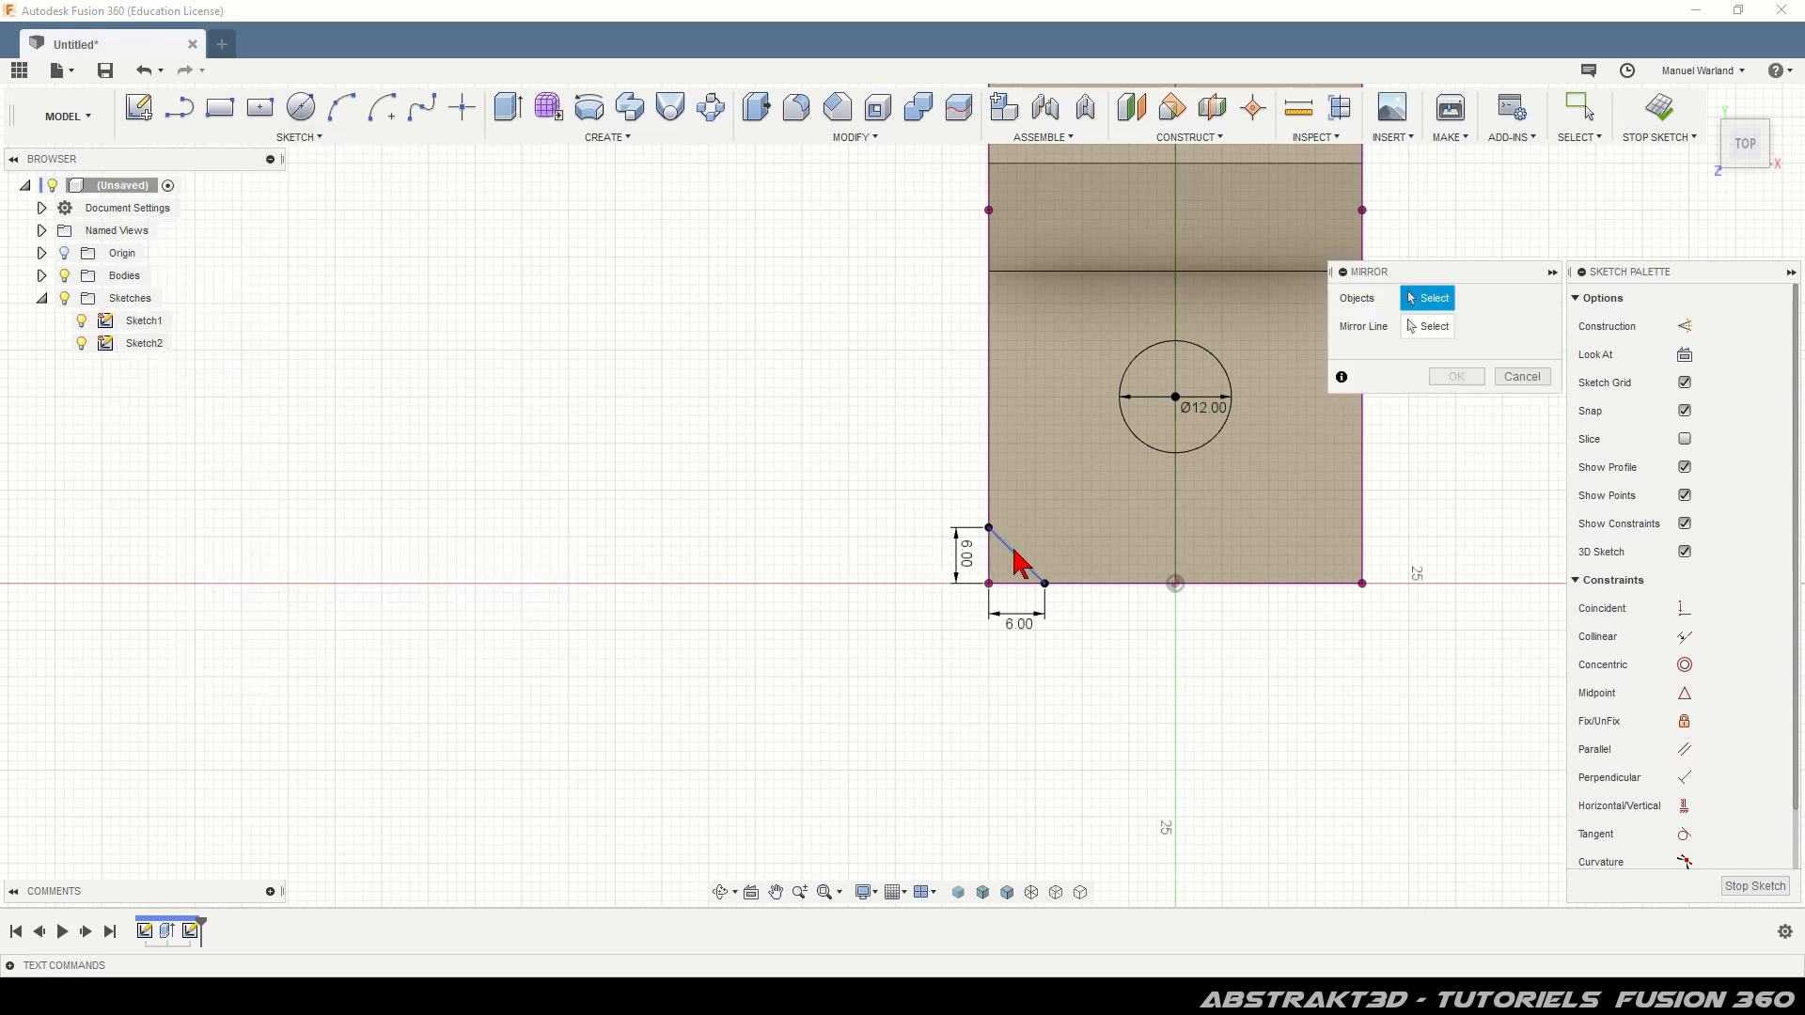
{"action": "left_click", "coordinate": [1015, 555]}
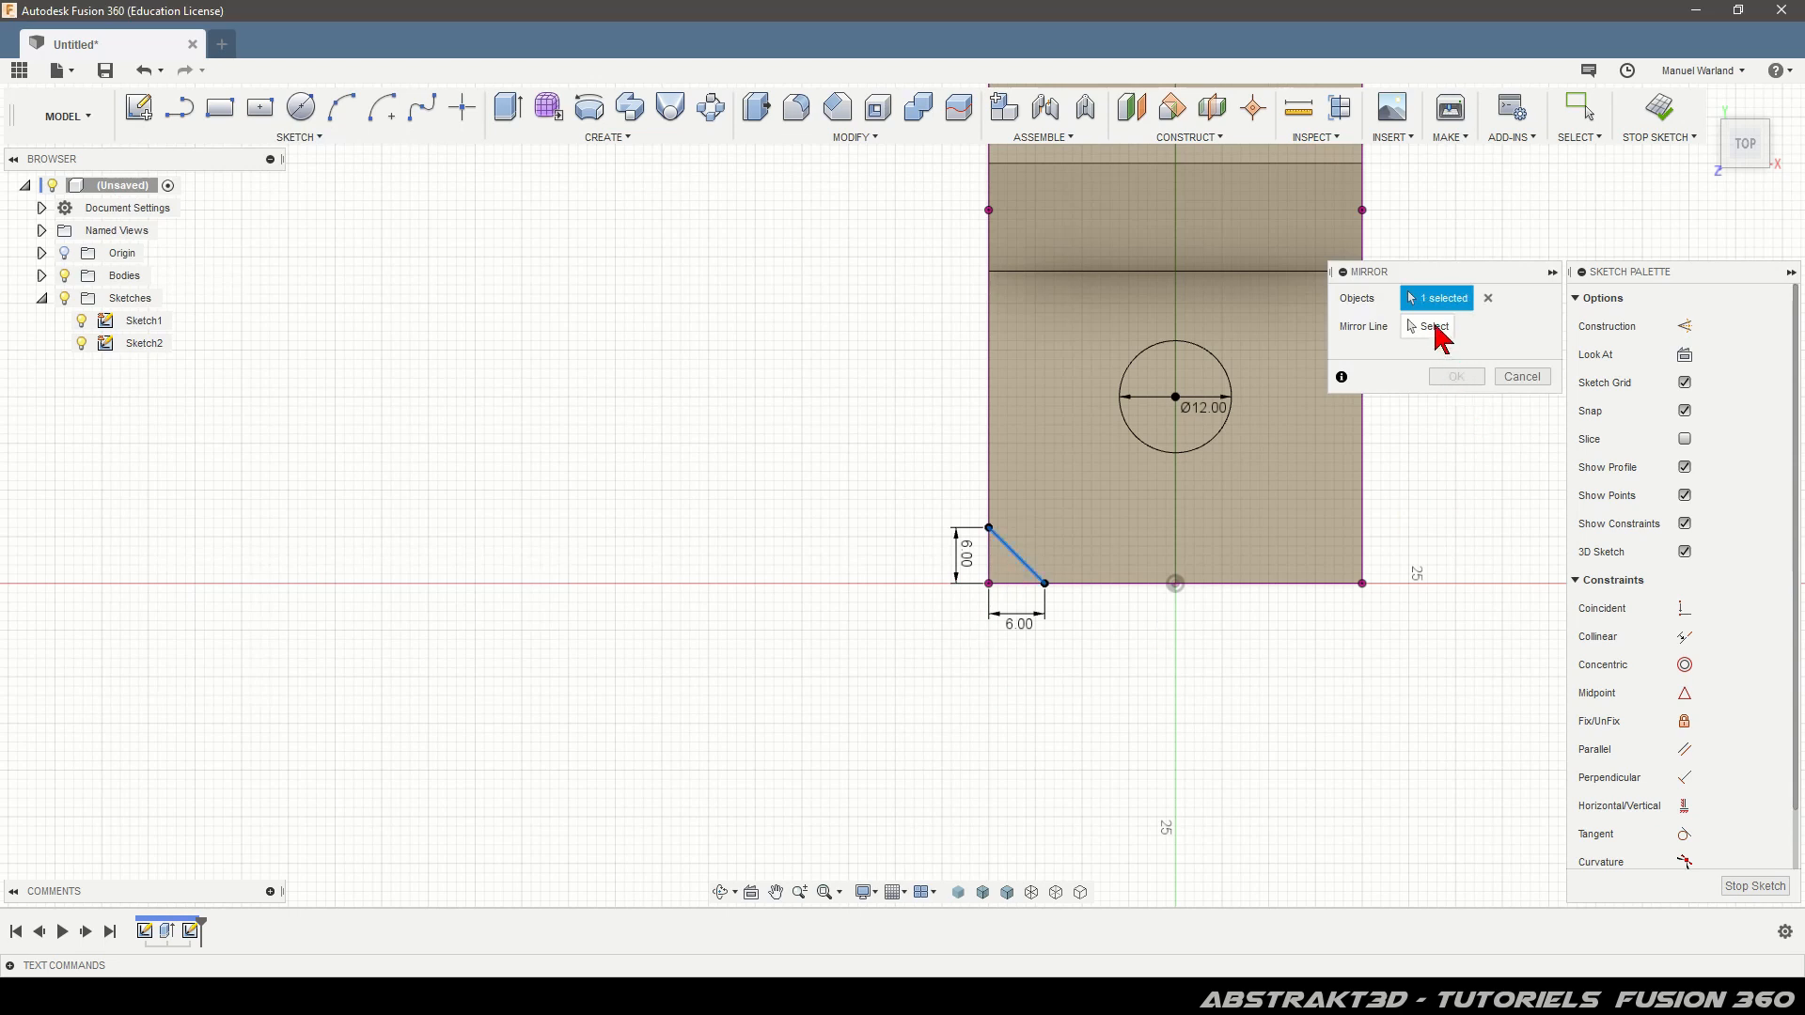
{"action": "left_click", "coordinate": [1434, 326]}
{"action": "scroll", "coordinate": [978, 794], "scroll_direction": "down", "scroll_amount": 2}
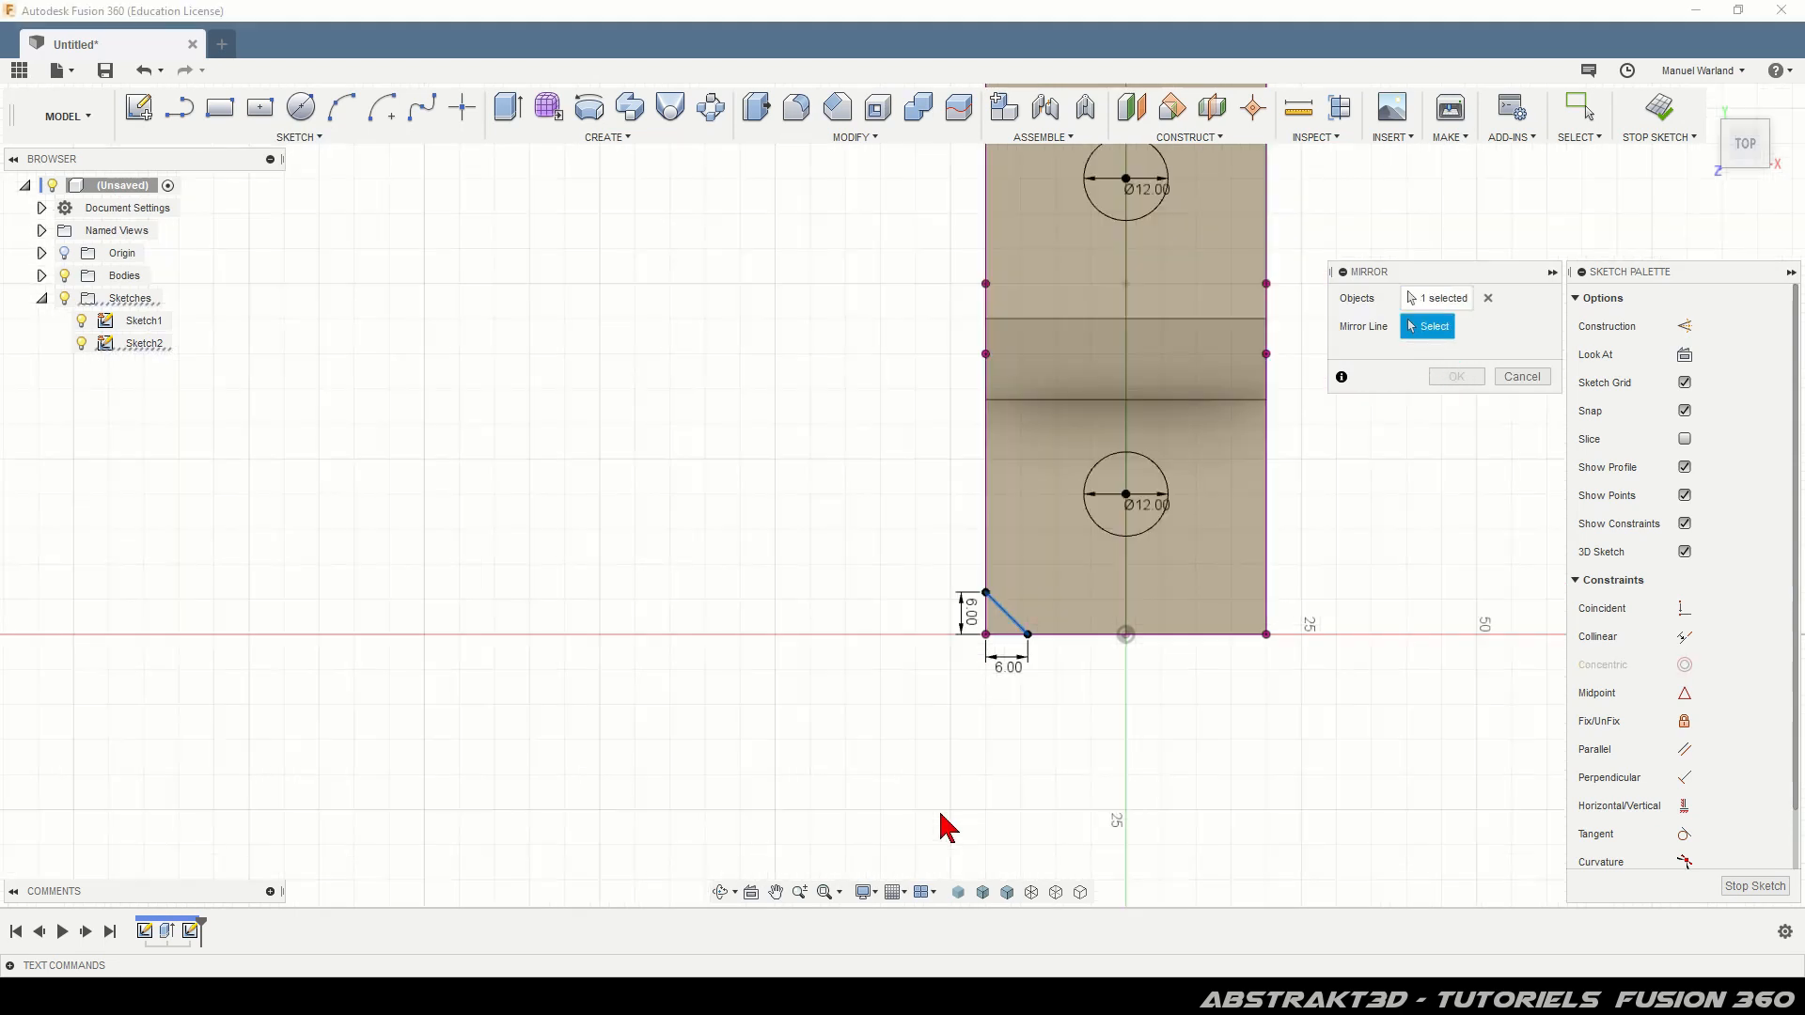
{"action": "scroll", "coordinate": [949, 814], "scroll_direction": "down", "scroll_amount": 3}
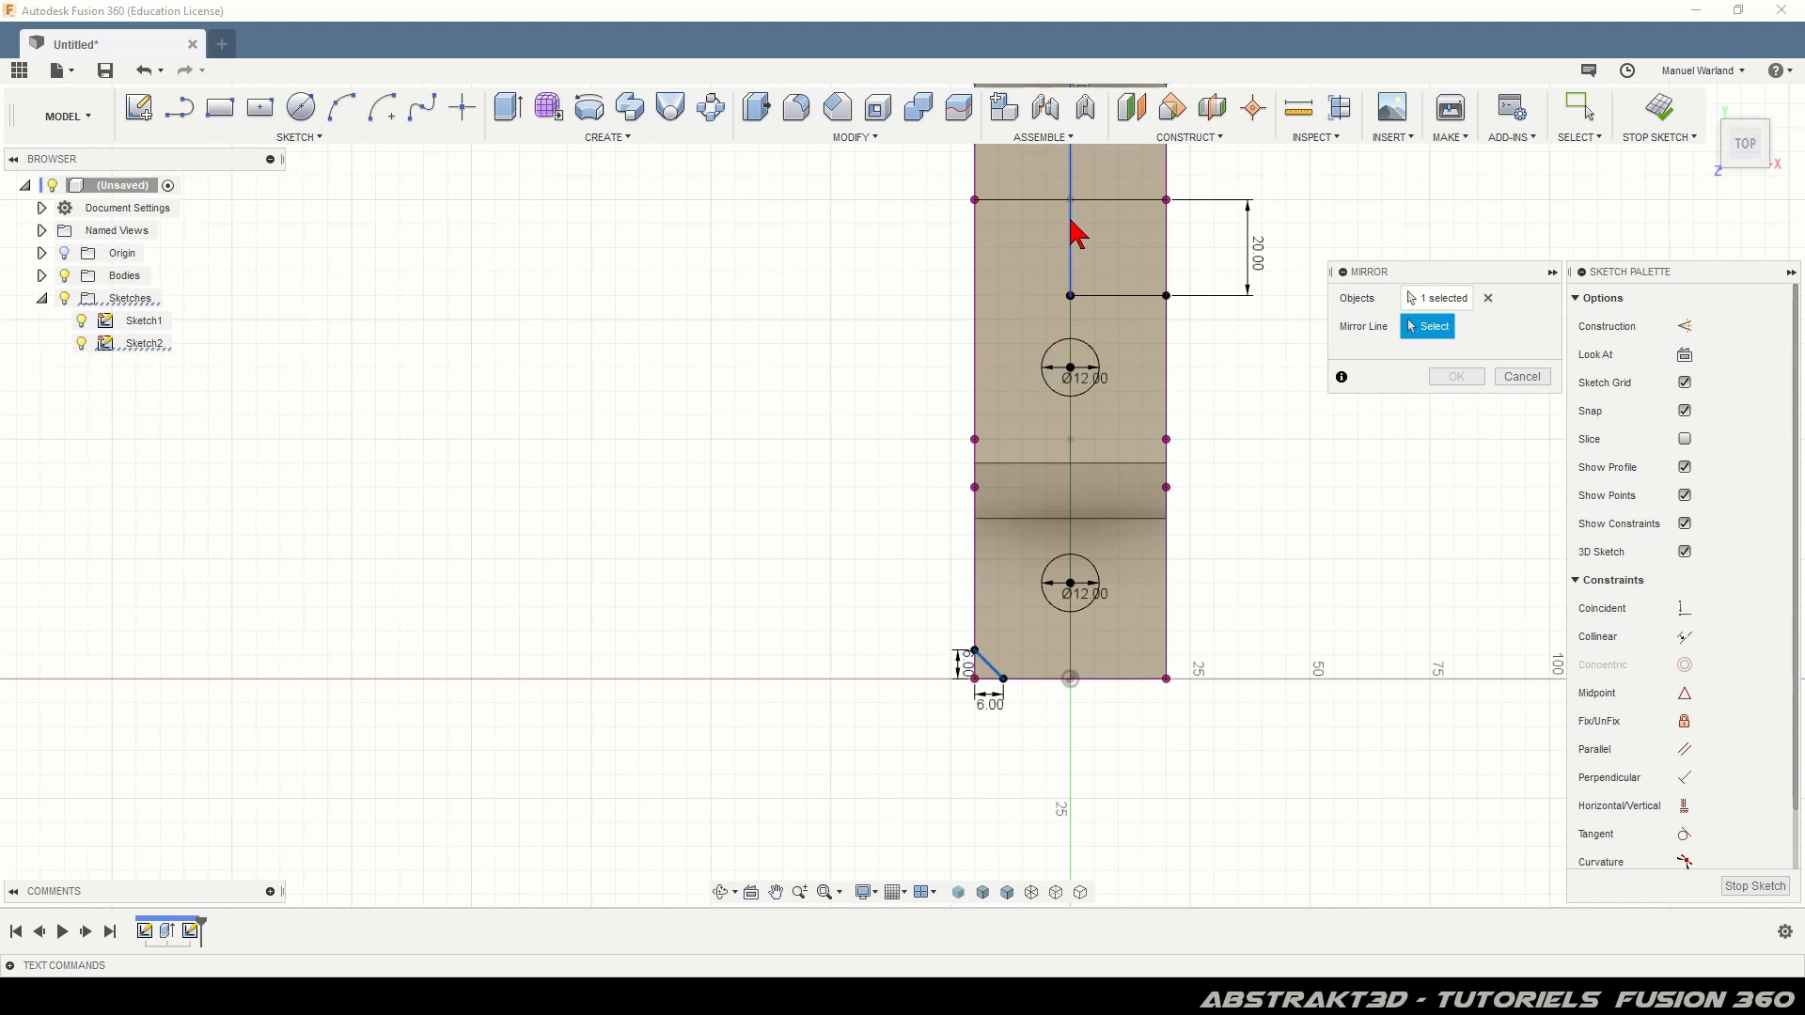
{"action": "left_click", "coordinate": [1070, 226]}
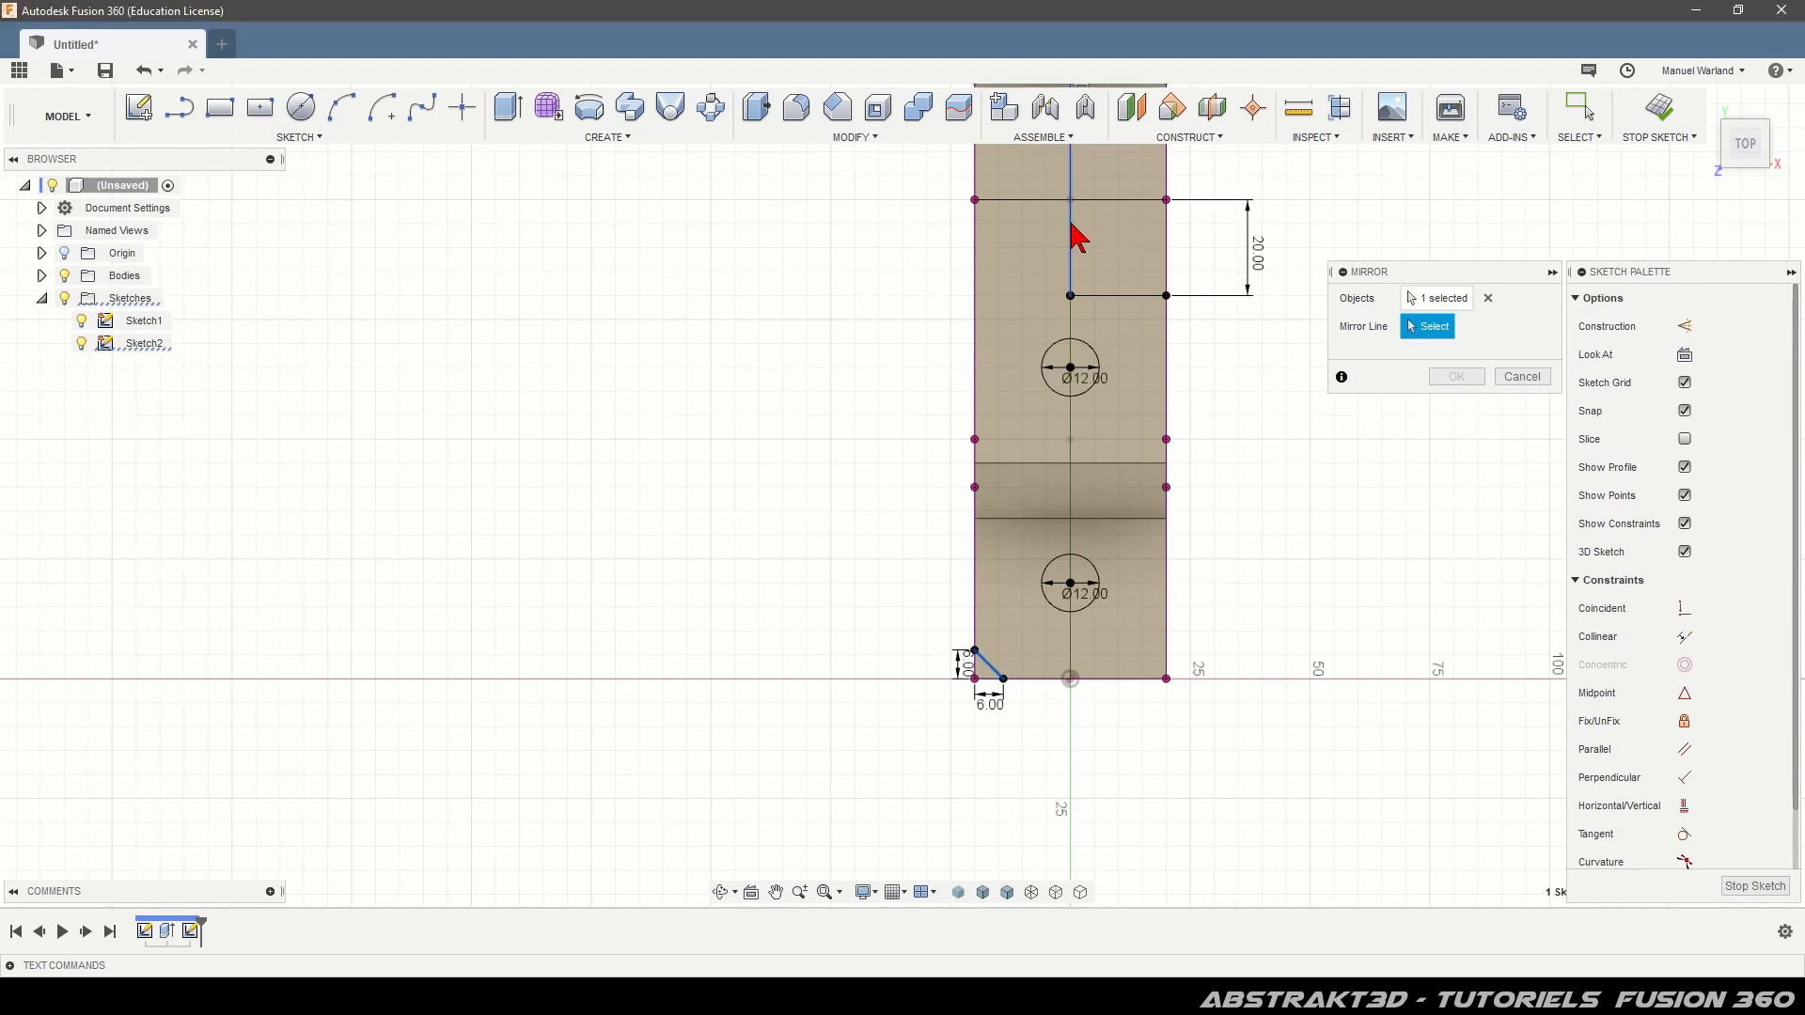
{"action": "left_click", "coordinate": [1456, 377]}
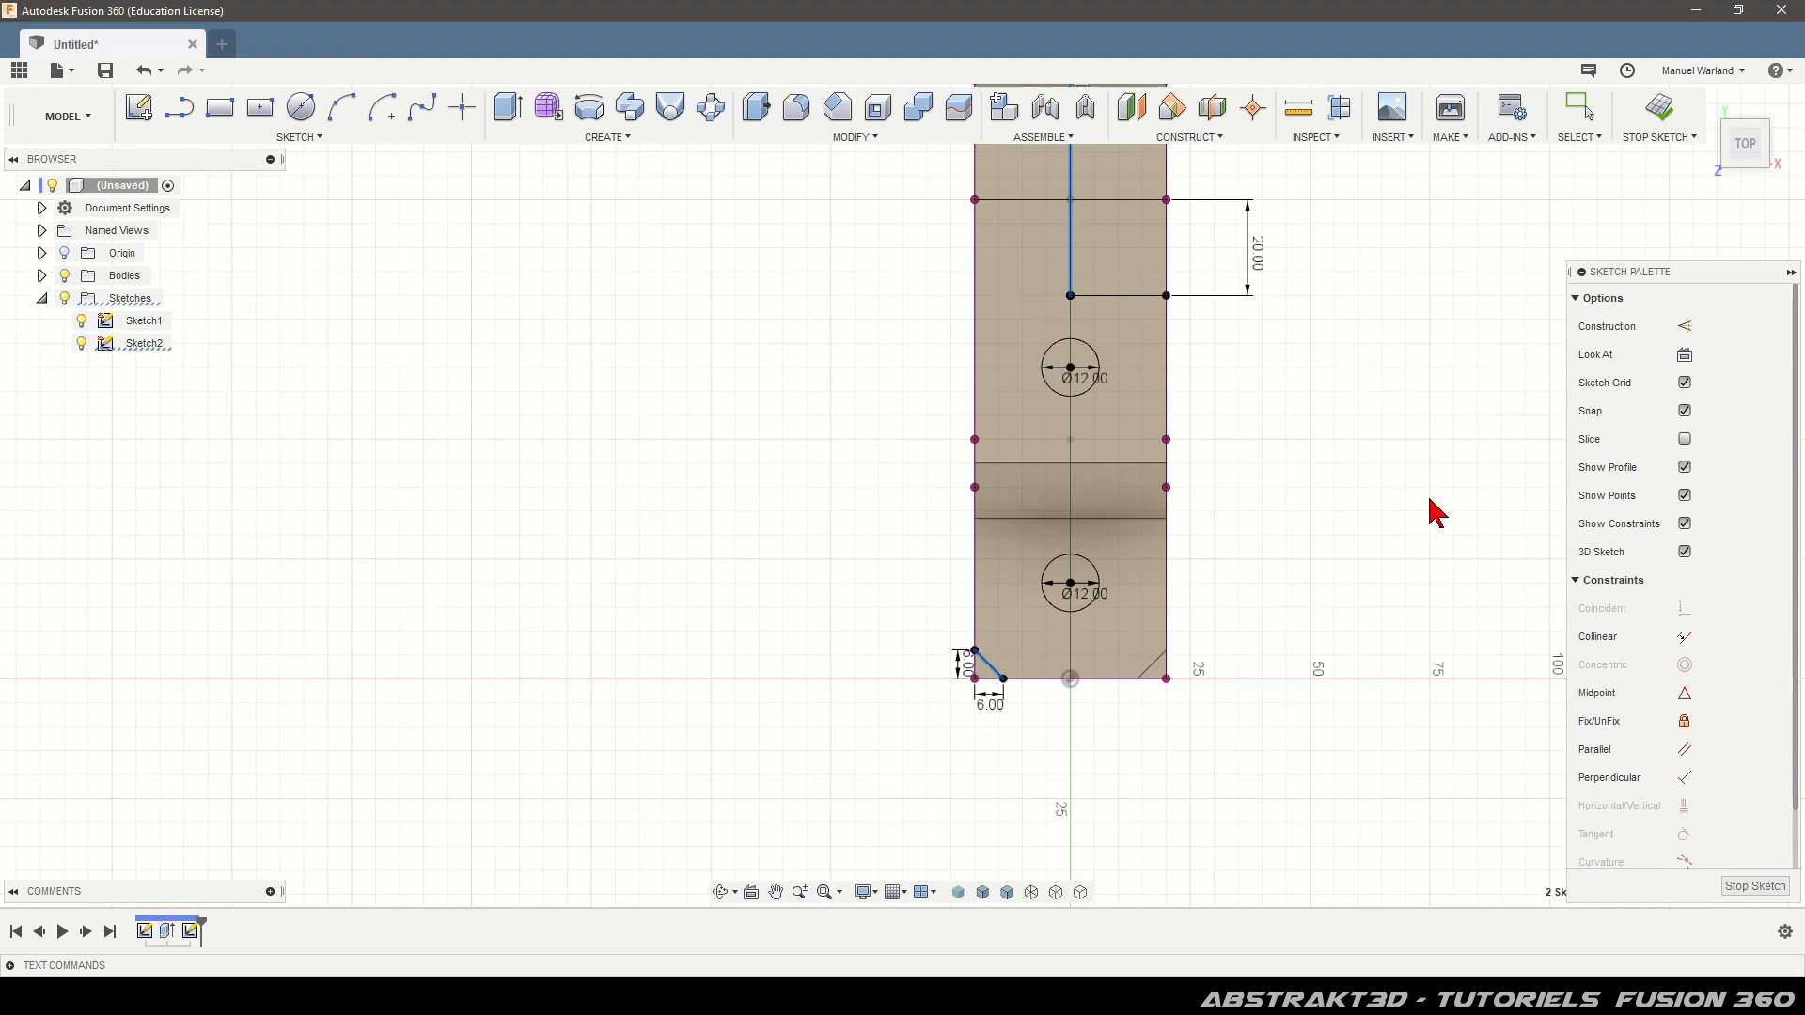
{"action": "mouse_move", "coordinate": [1137, 679]}
{"action": "left_mouse_down"}
{"action": "mouse_move", "coordinate": [1245, 821]}
{"action": "mouse_move", "coordinate": [1124, 844]}
{"action": "left_mouse_up"}
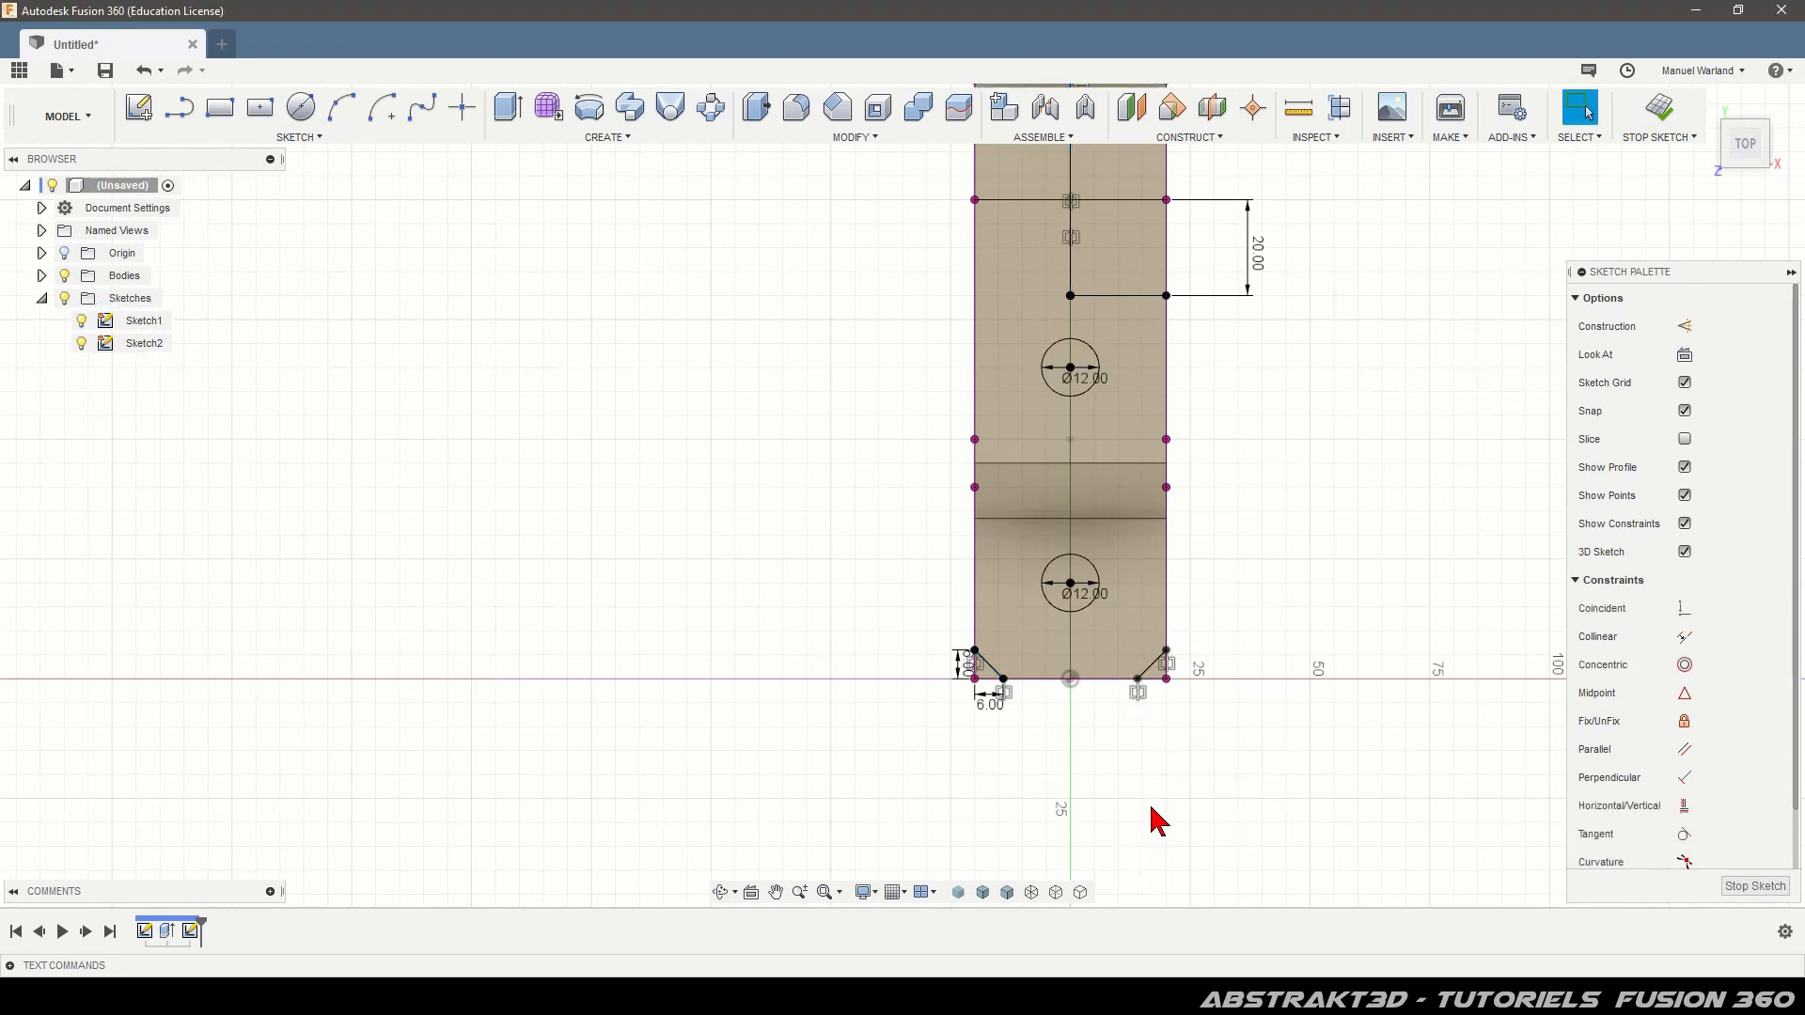
Finish the sketch and extrude the main top-view profile, without the circles, corners and step cutout, by -90 mm as an Intersect.
{"action": "left_click", "coordinate": [1758, 889]}
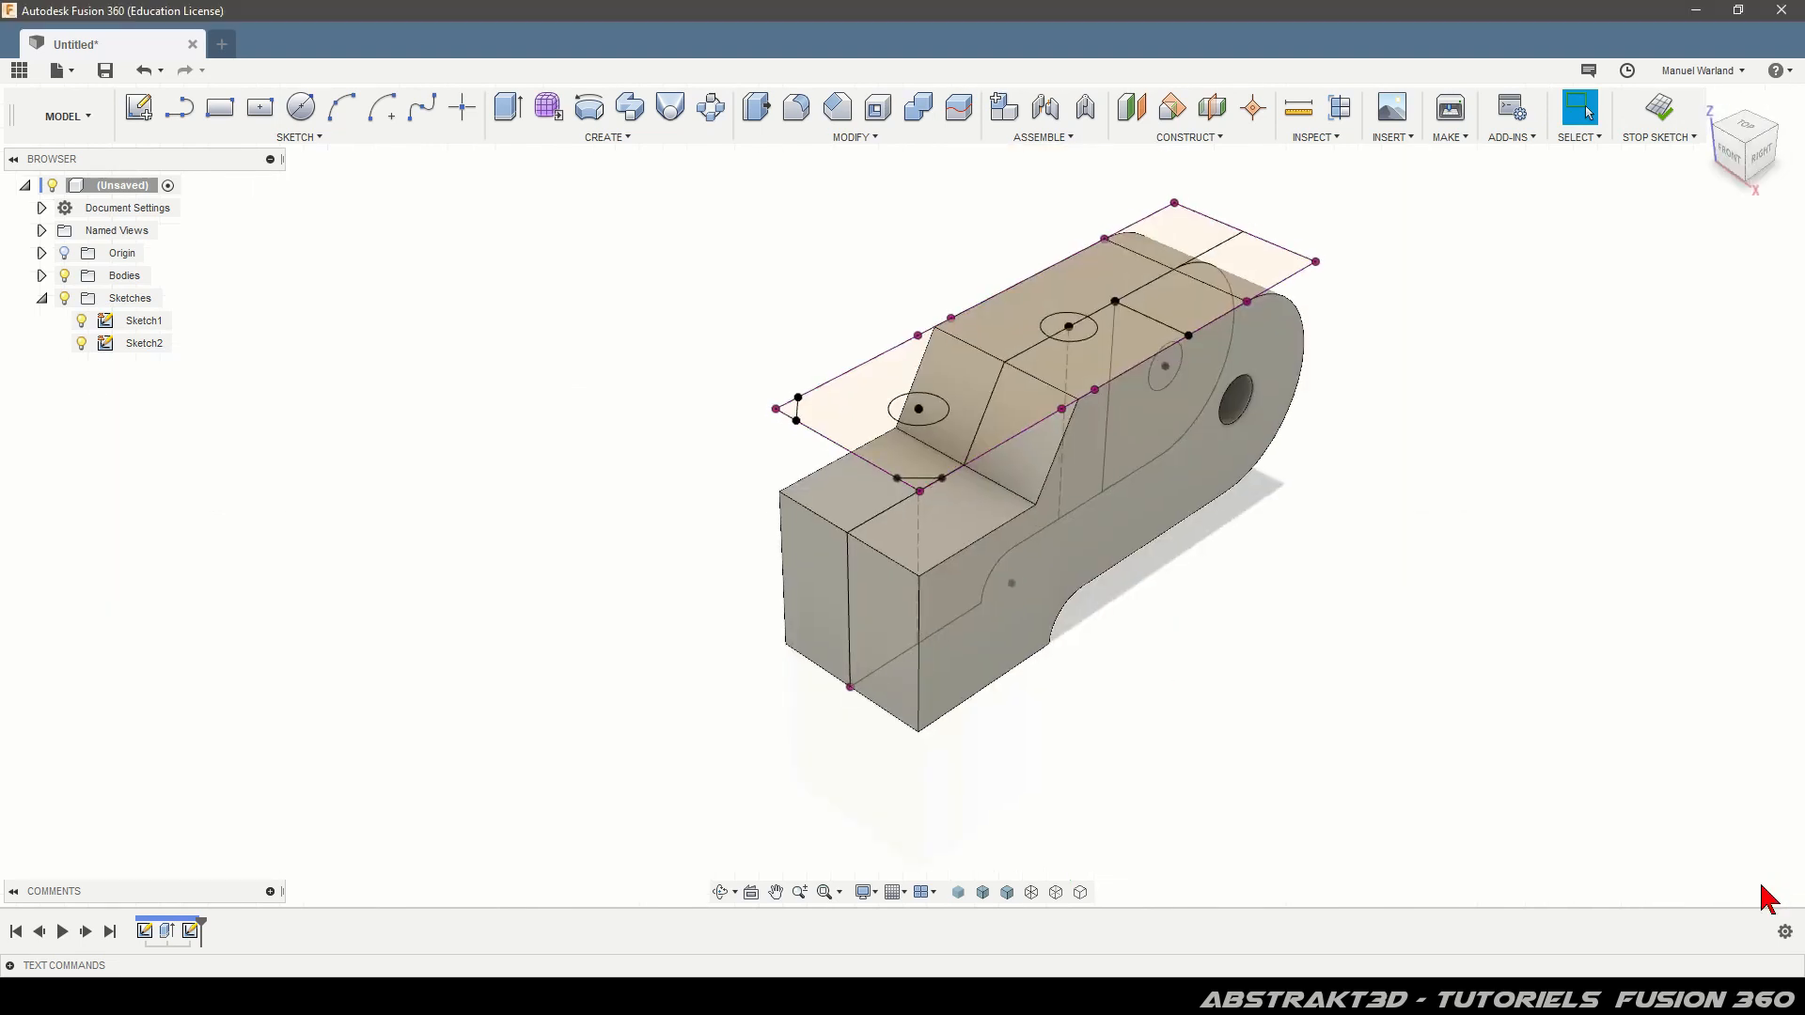
{"action": "left_click", "coordinate": [1022, 336]}
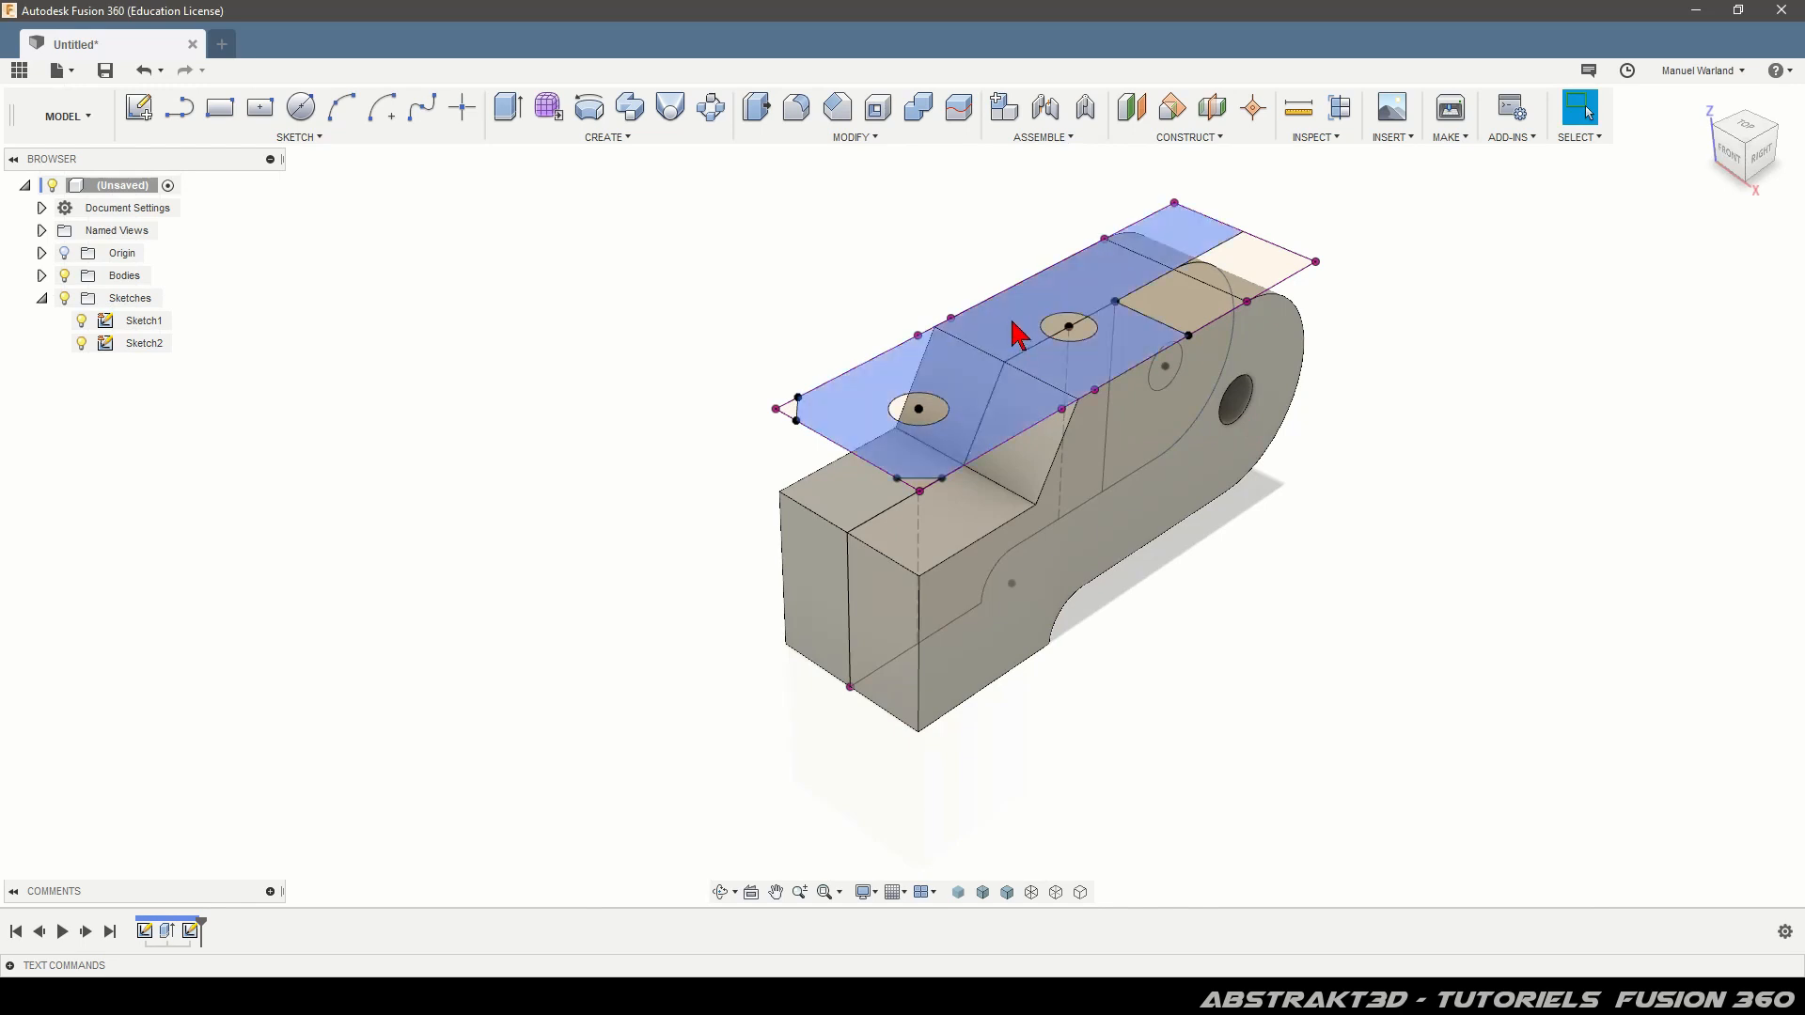
{"action": "left_click", "coordinate": [1017, 331]}
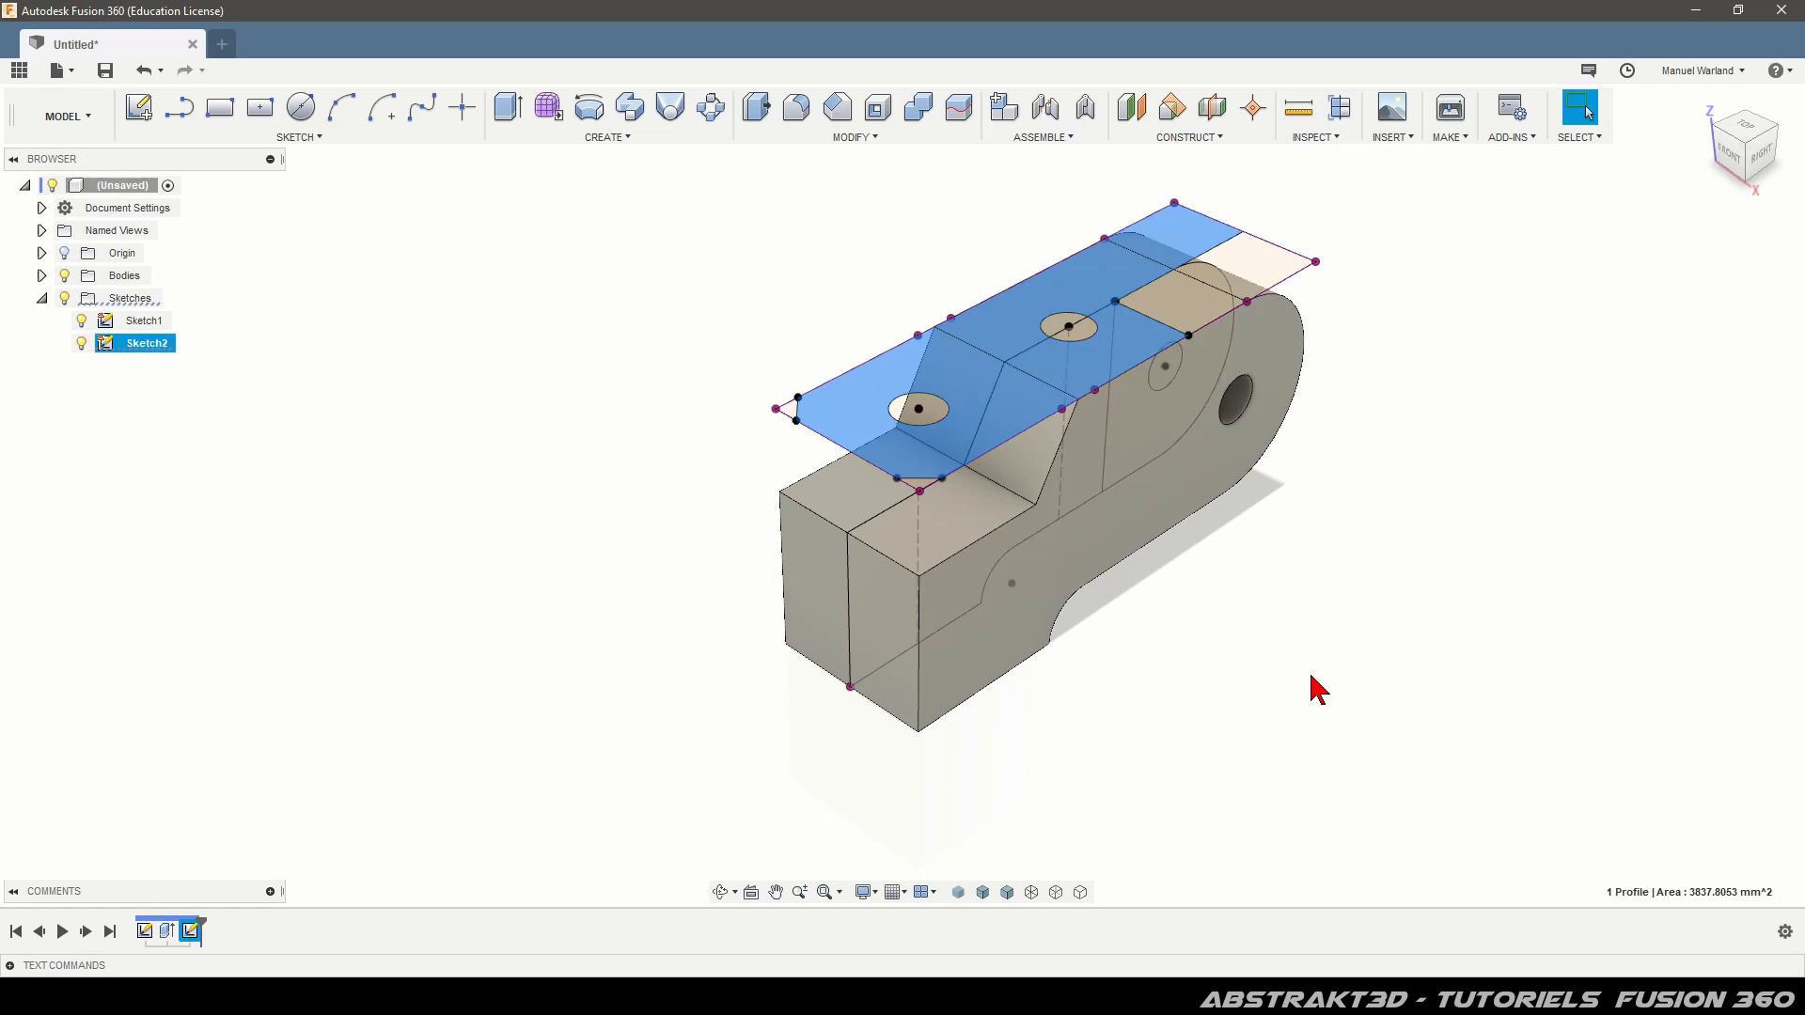
{"action": "key", "text": "e"}
{"action": "left_click_drag", "start_coordinate": [1052, 322], "coordinate": [1053, 666]}
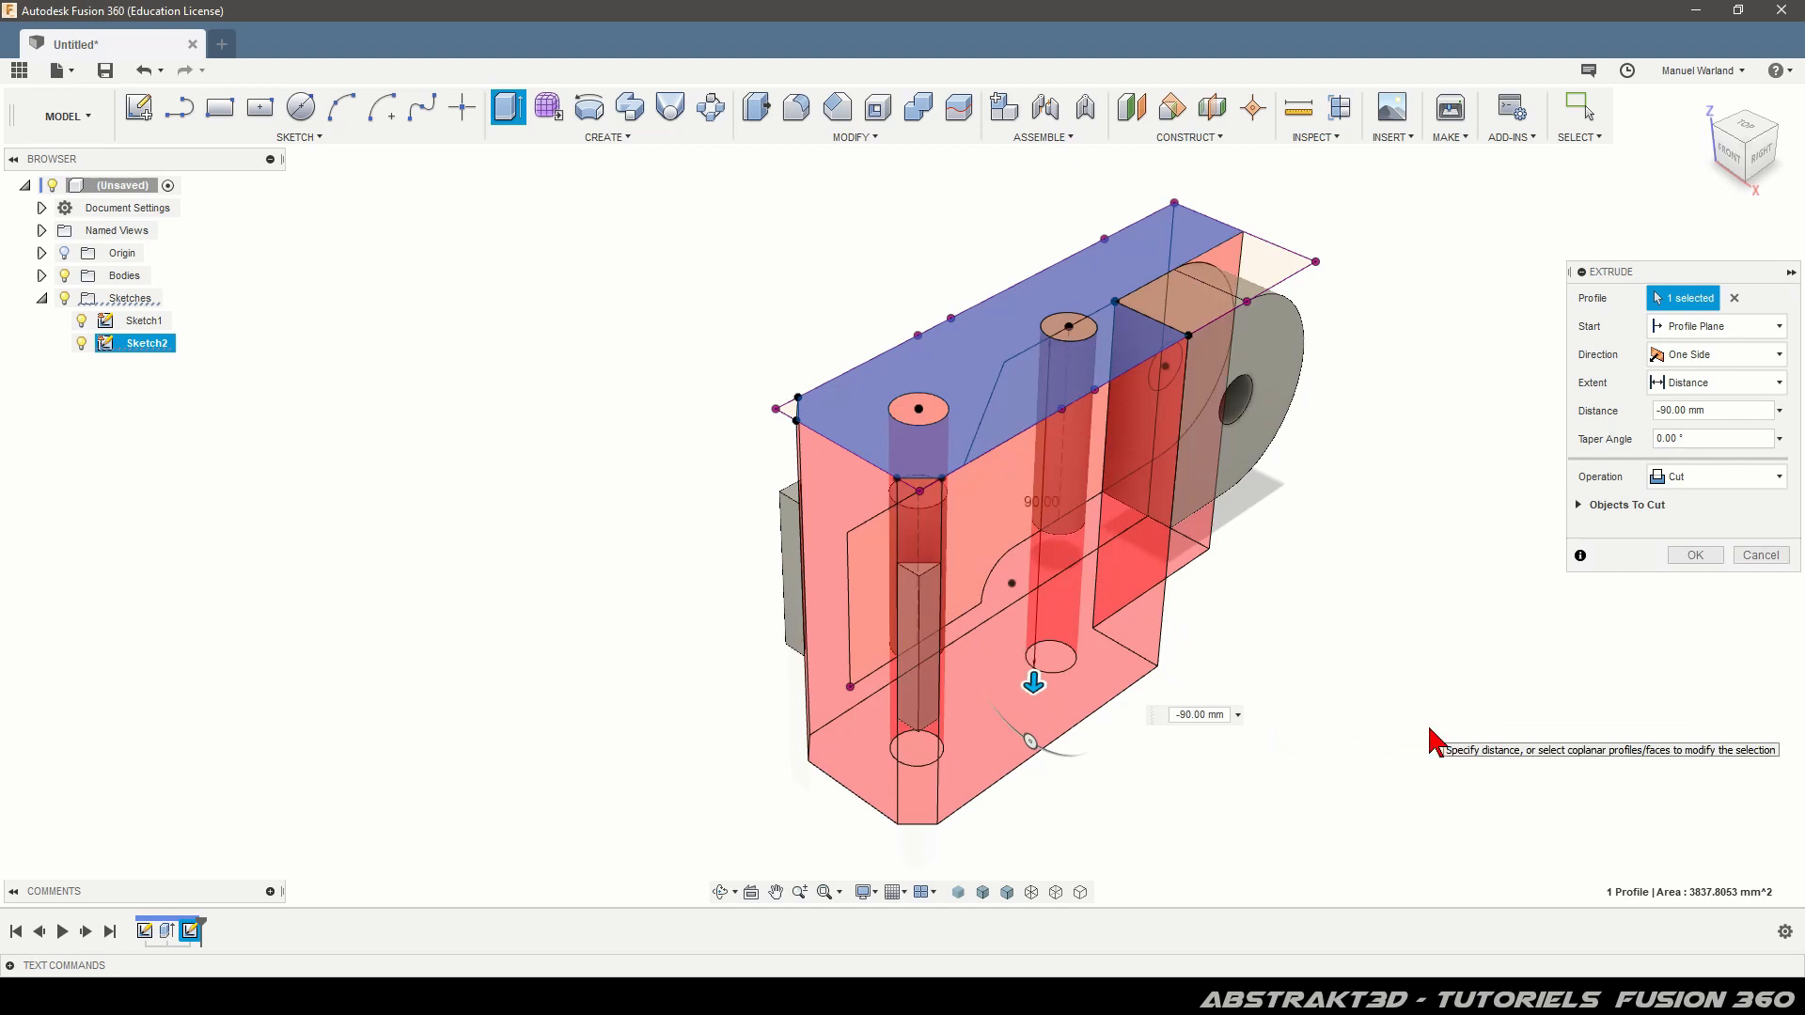
{"action": "left_click", "coordinate": [1714, 480]}
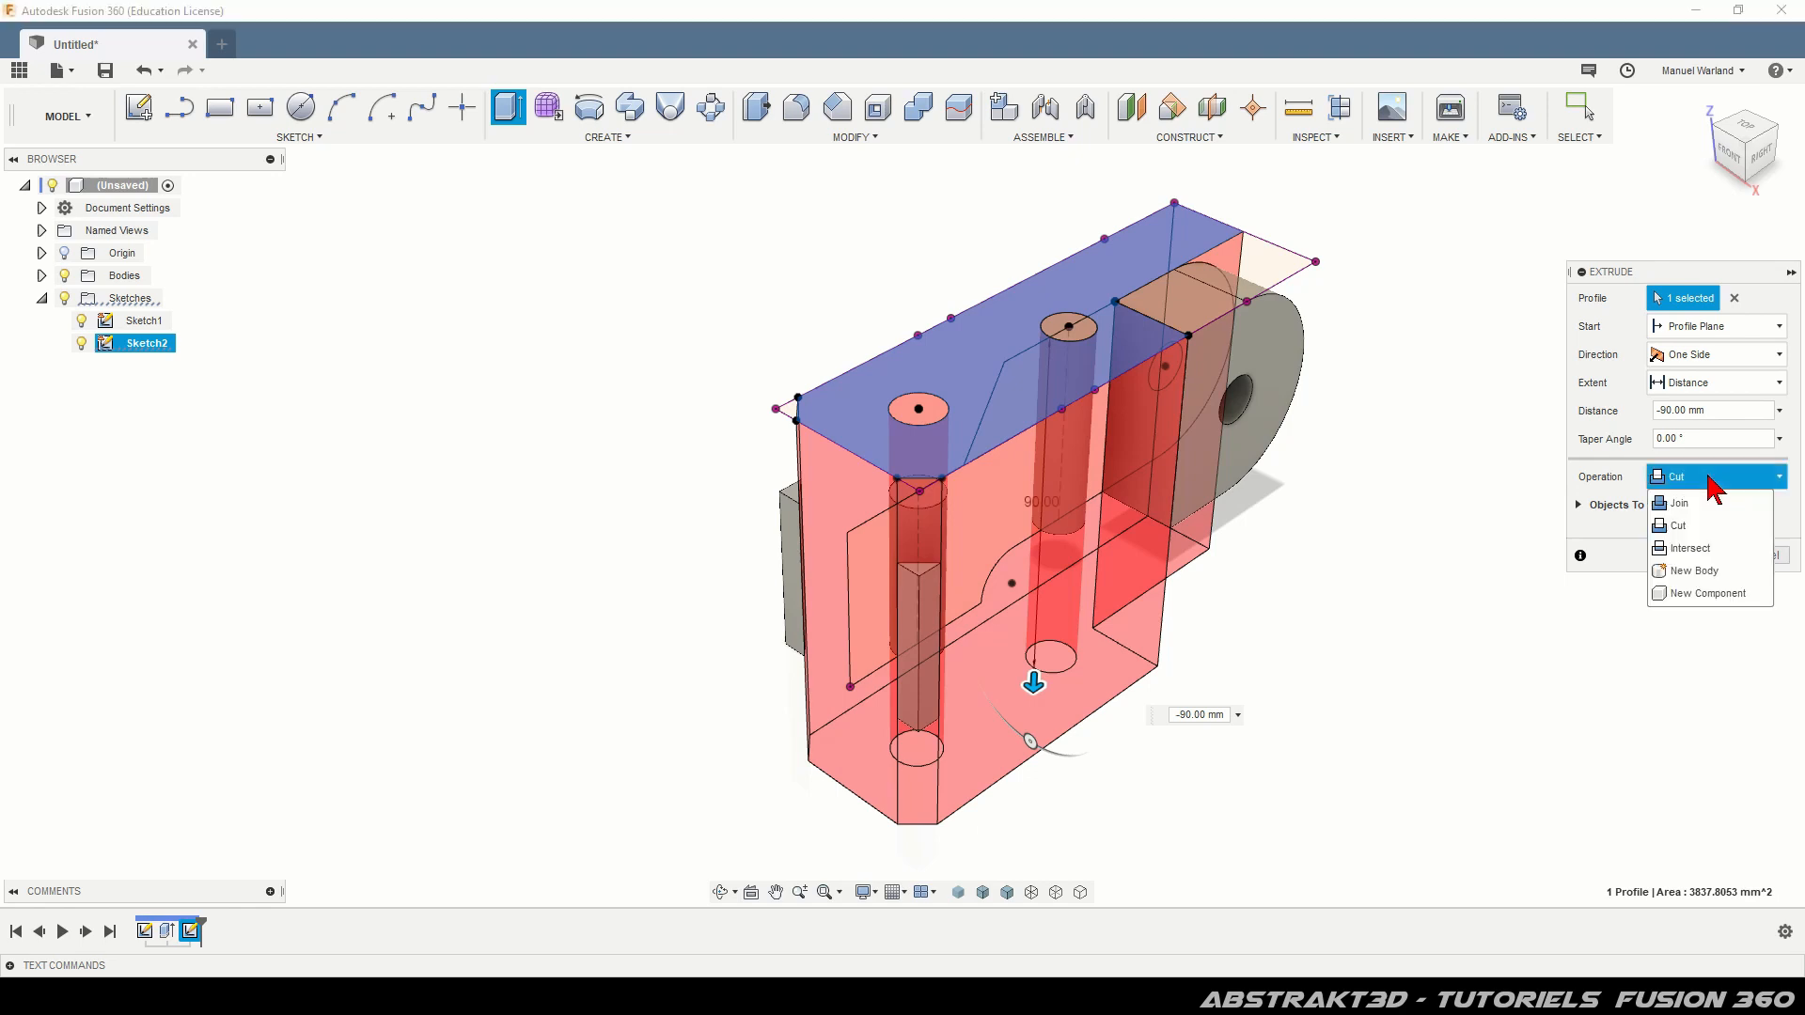
{"action": "left_click", "coordinate": [1688, 549]}
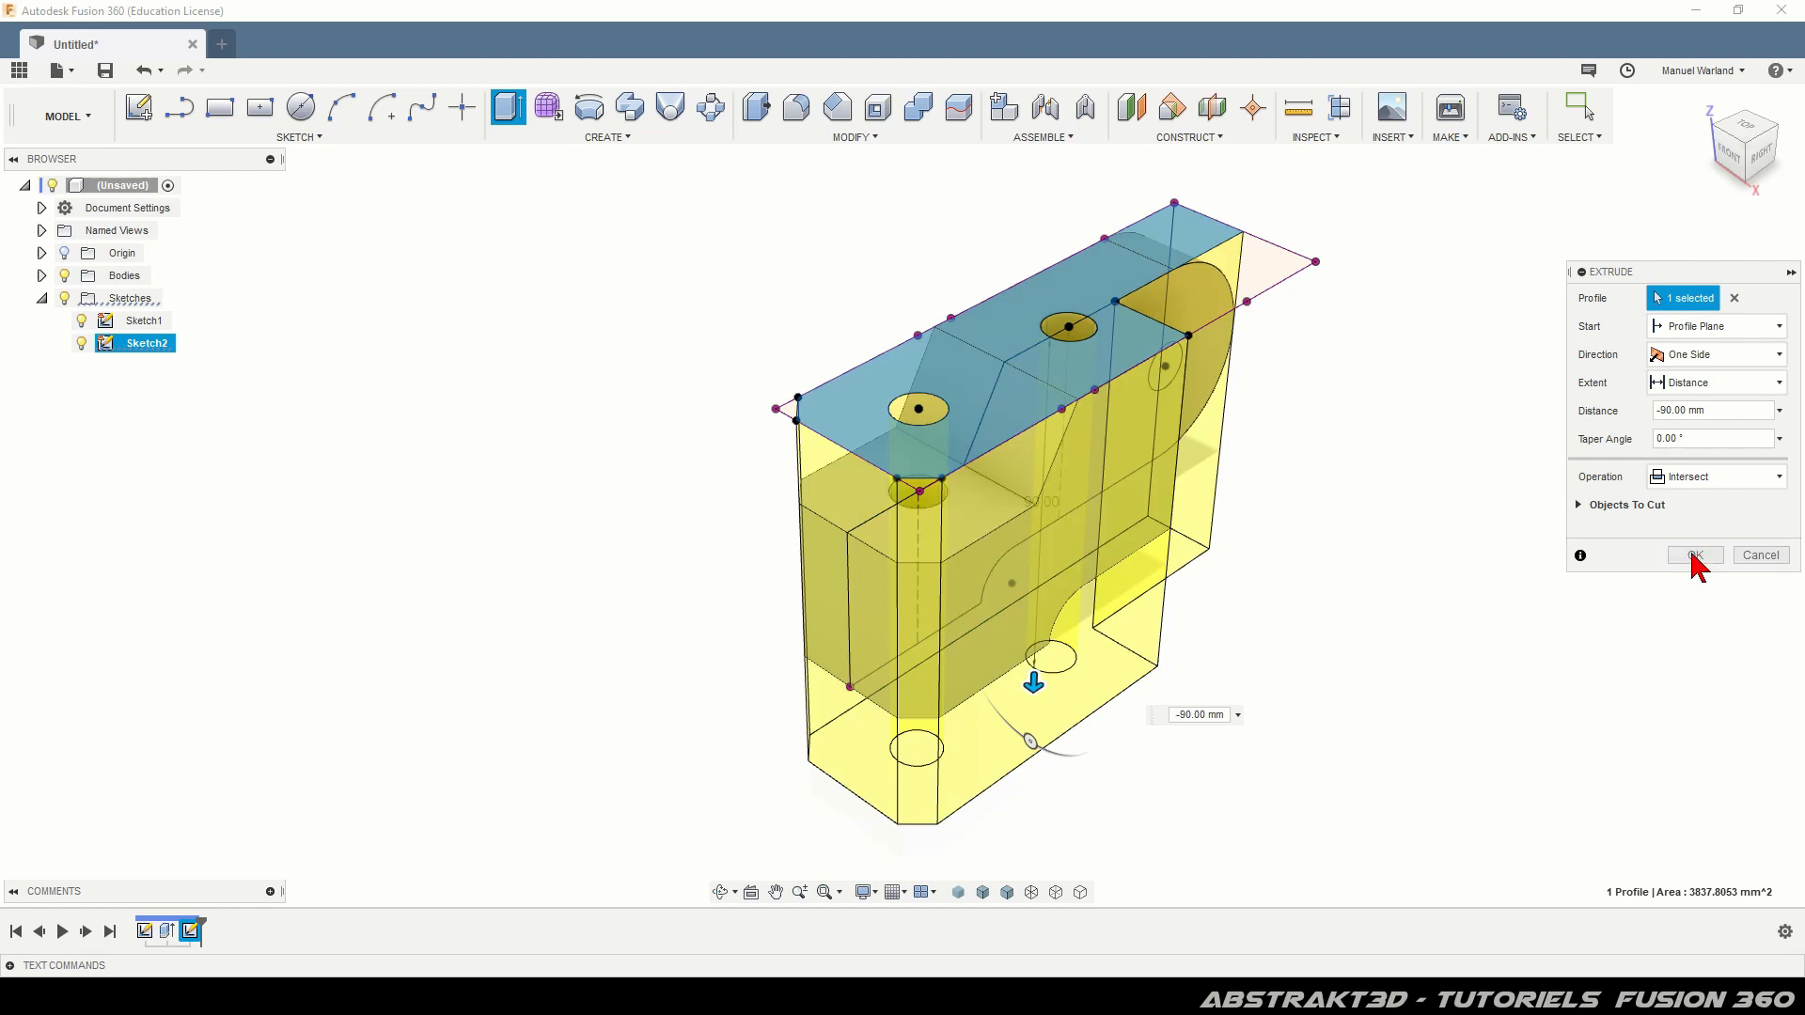
{"action": "left_click", "coordinate": [1695, 556]}
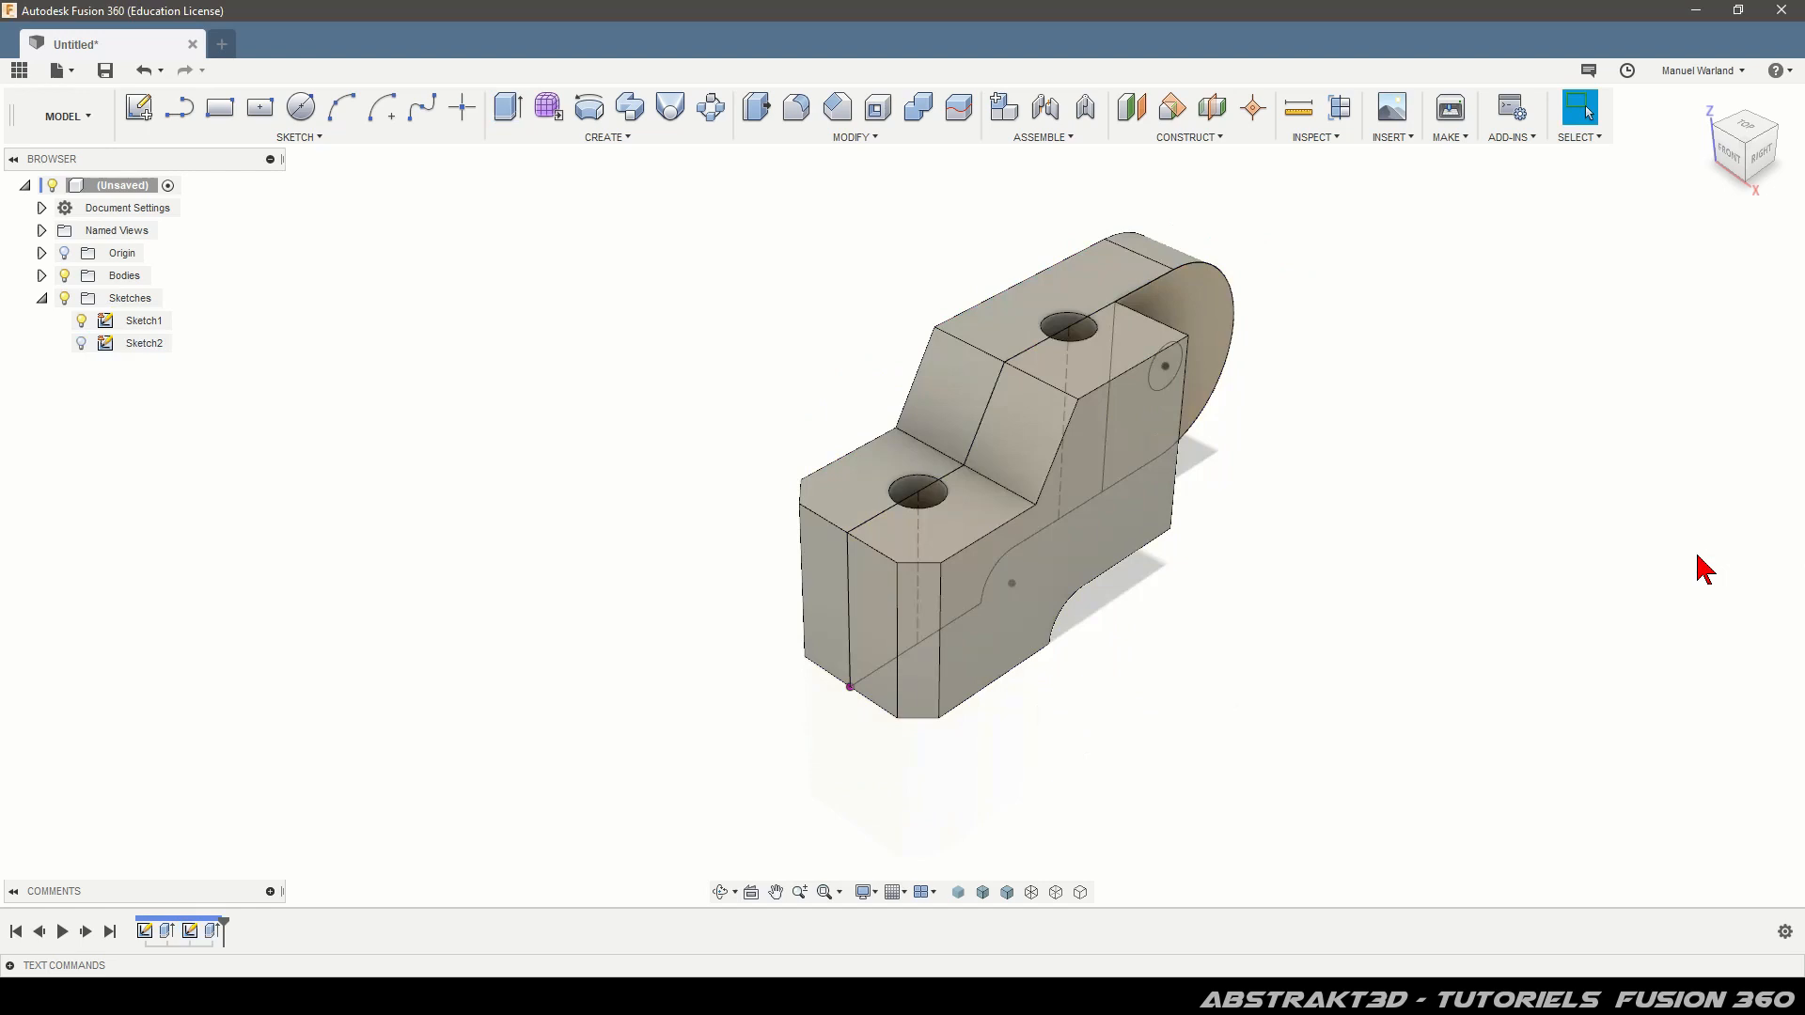
Hide the side-profile sketch and view the finished bracket from an angle showing its holes and step cutout.
{"action": "left_click", "coordinate": [83, 324]}
{"action": "left_click", "coordinate": [83, 324]}
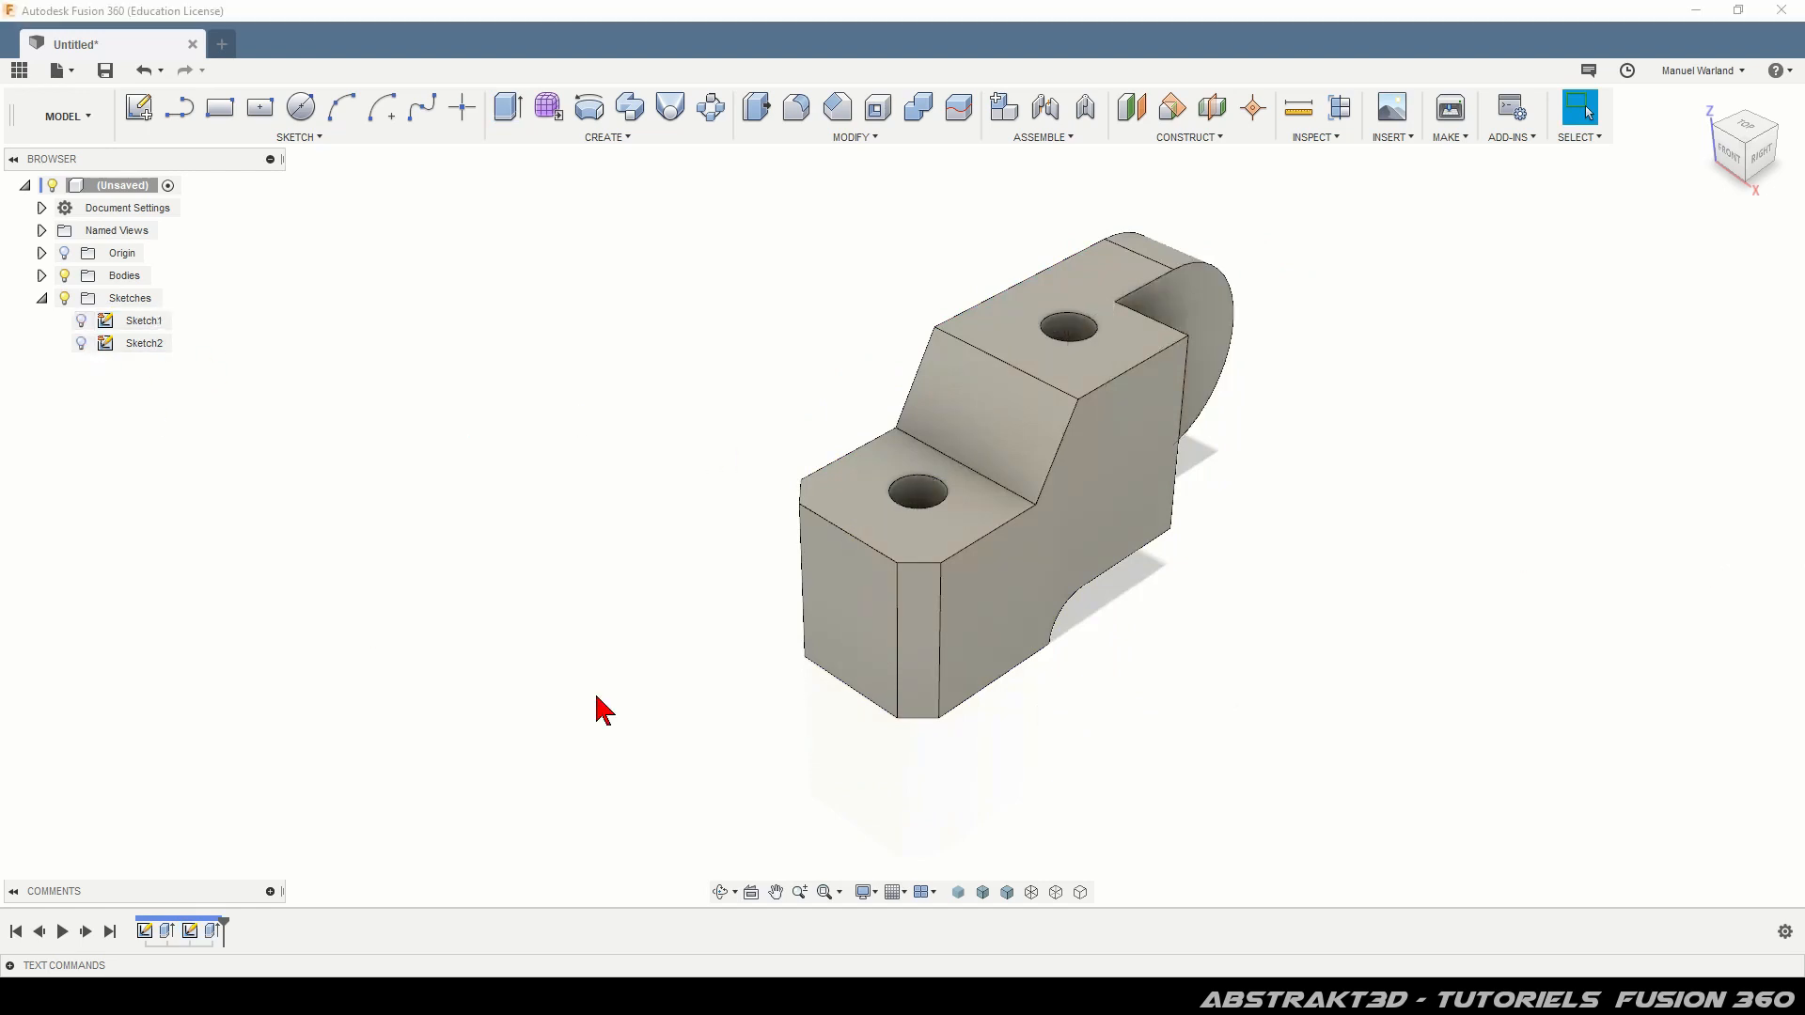
{"action": "middle_click_drag", "start_coordinate": [1114, 726], "coordinate": [1102, 684], "text": "shift"}
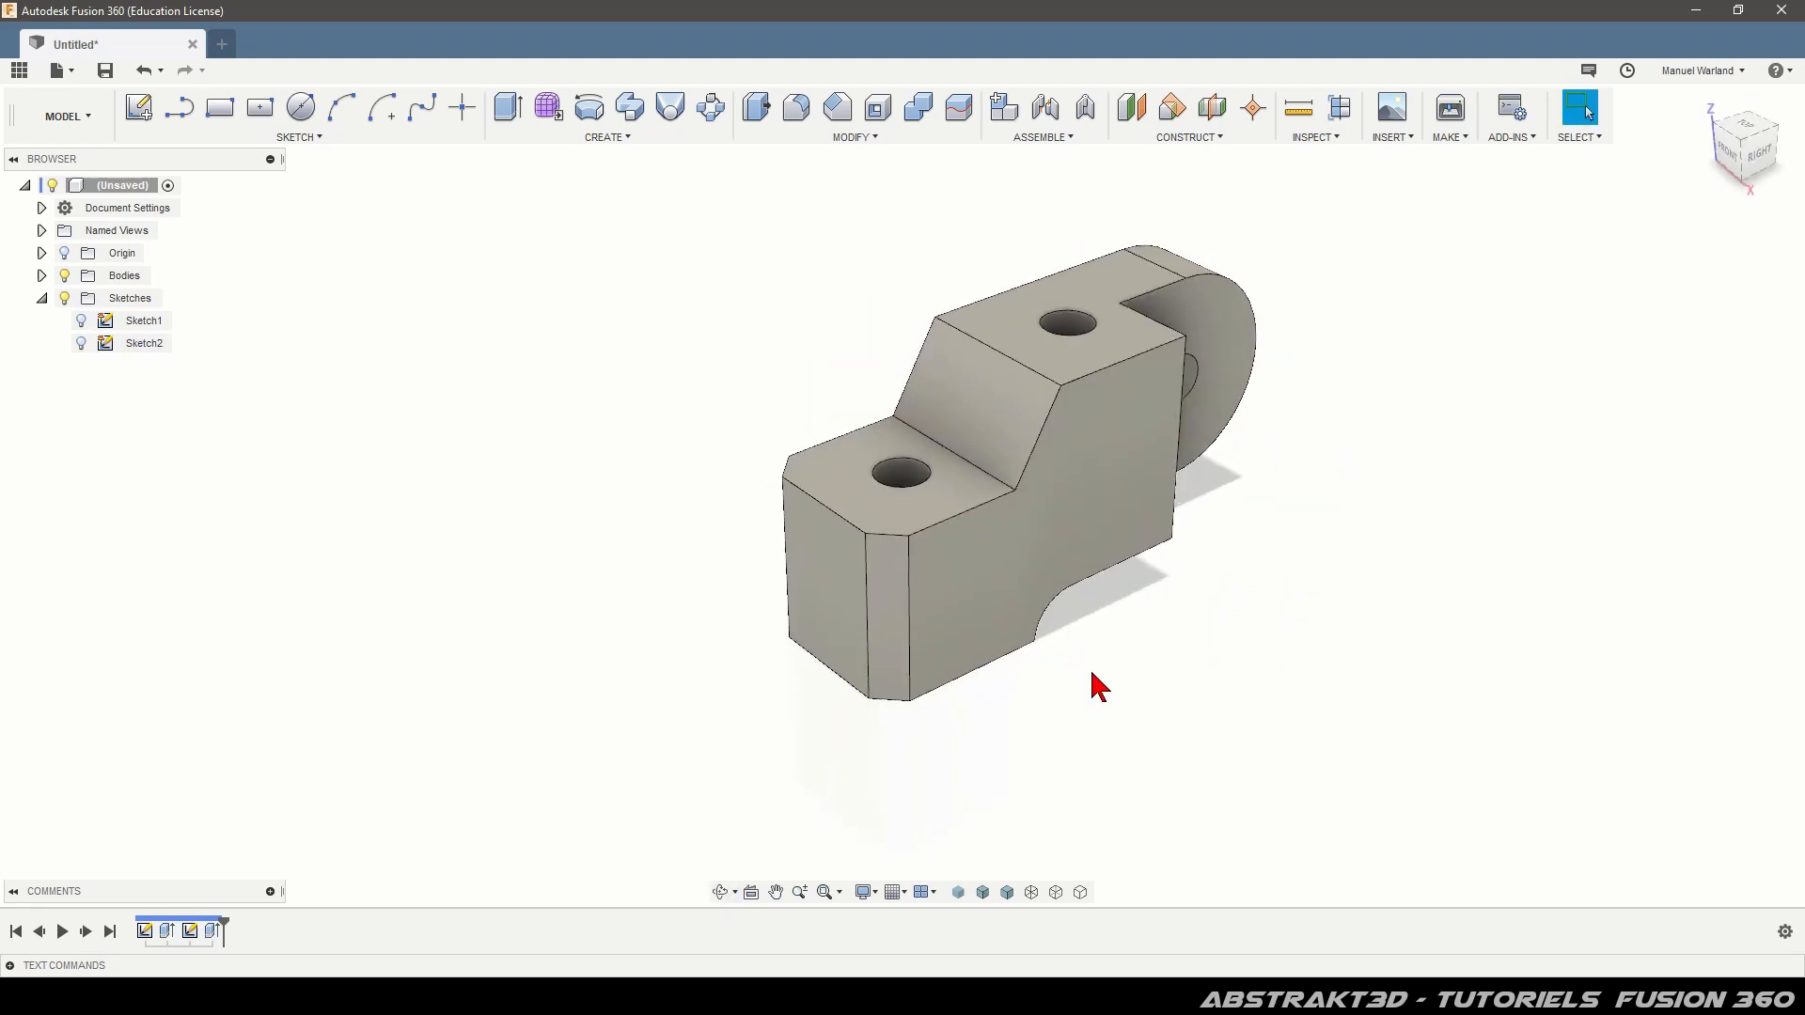
{"action": "scroll", "coordinate": [1416, 236], "scroll_direction": "up", "scroll_amount": 2}
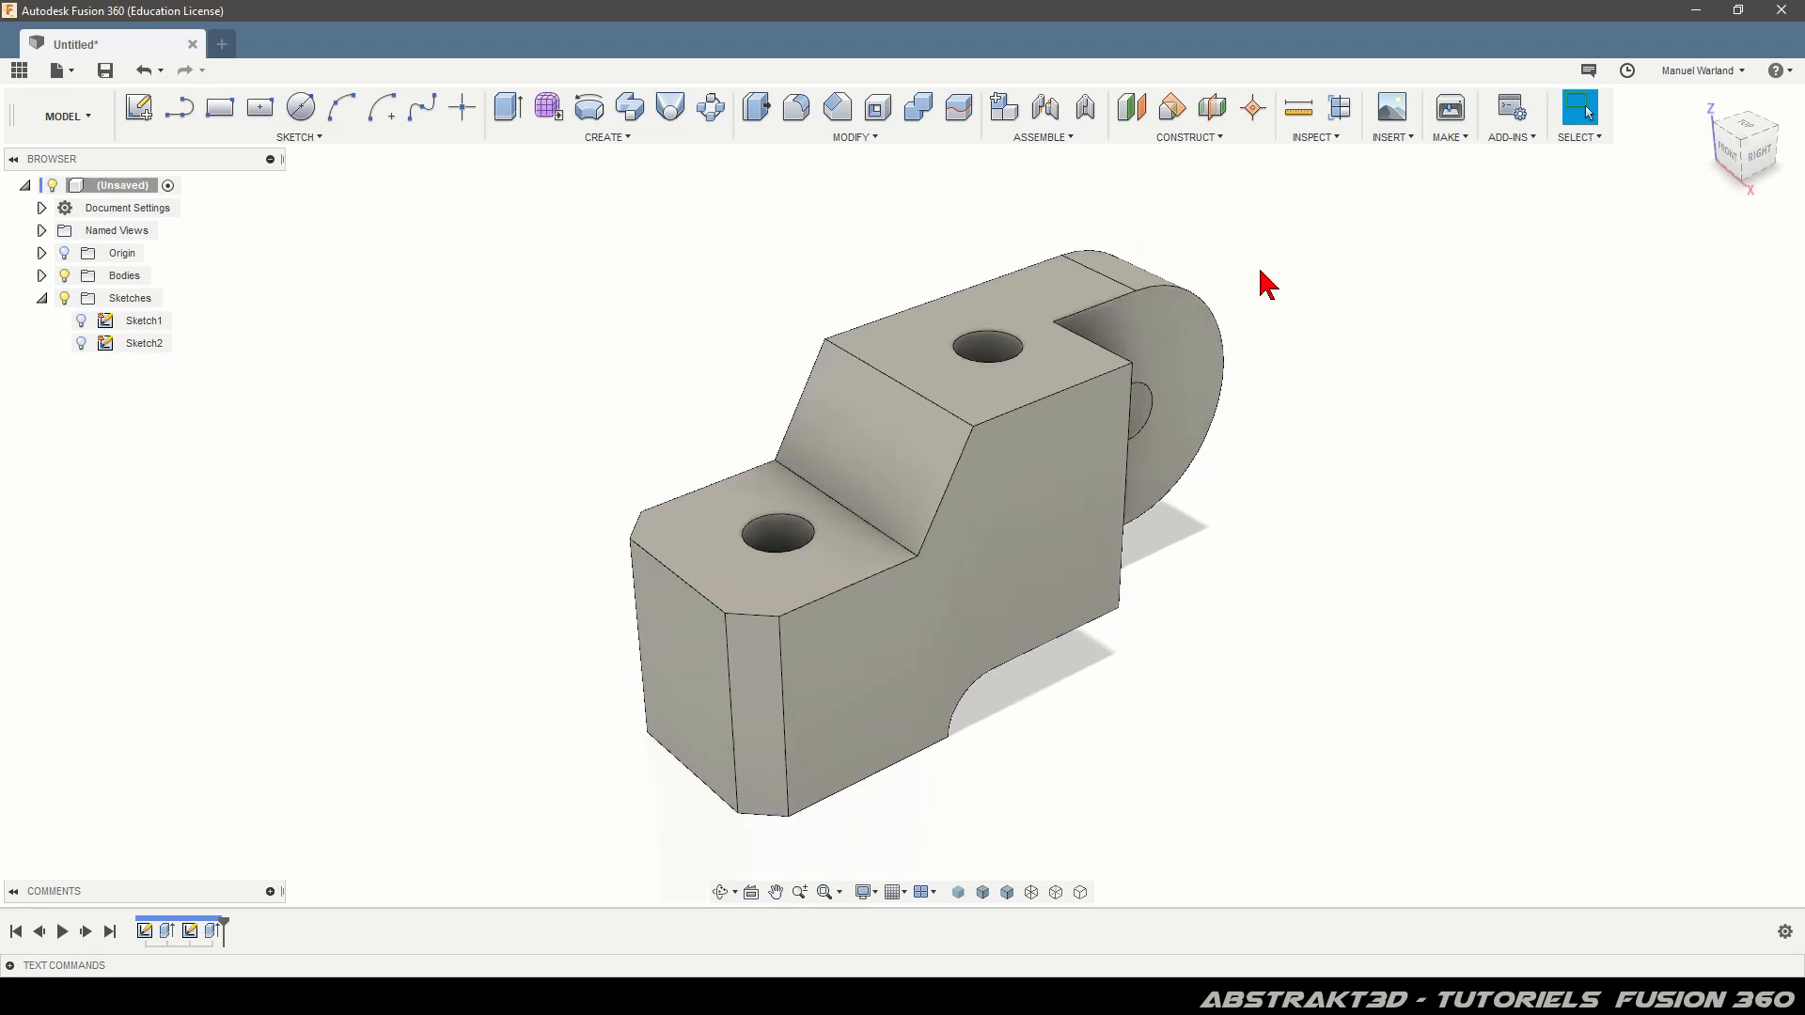